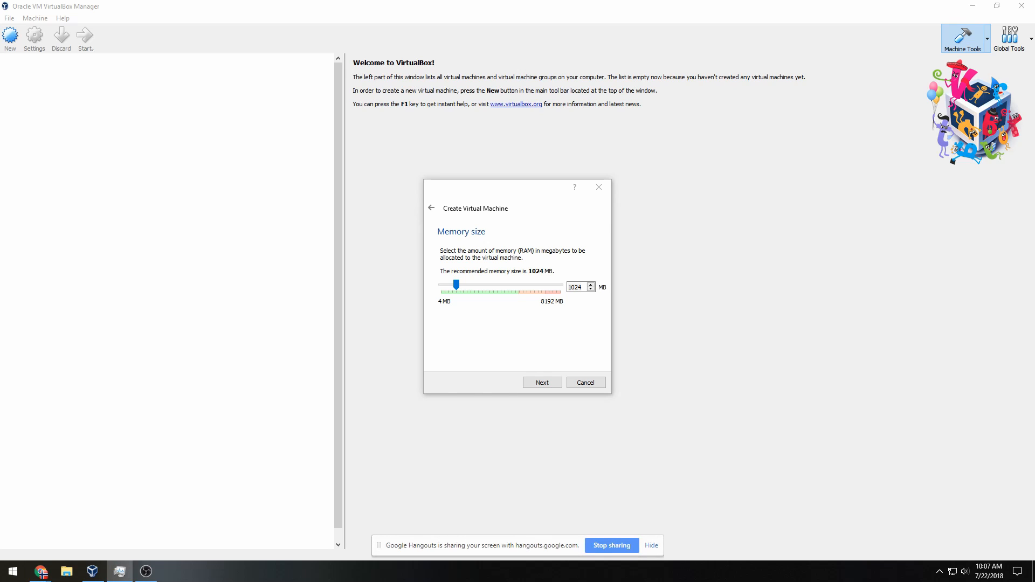
Set the Distro-Ception machine's memory to 4096 MB
{"action": "left_click", "coordinate": [651, 545]}
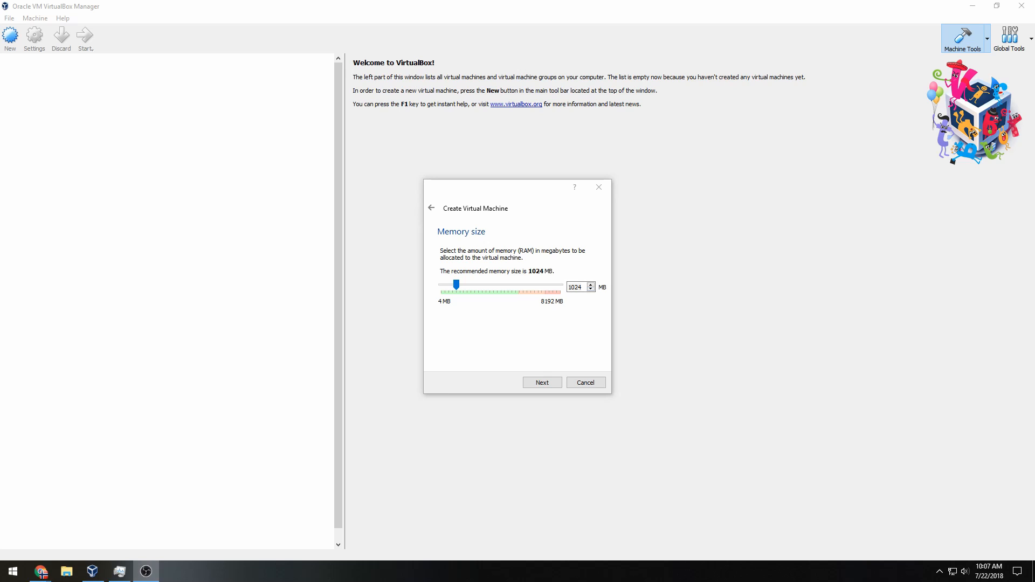
{"action": "double_click", "coordinate": [579, 289]}
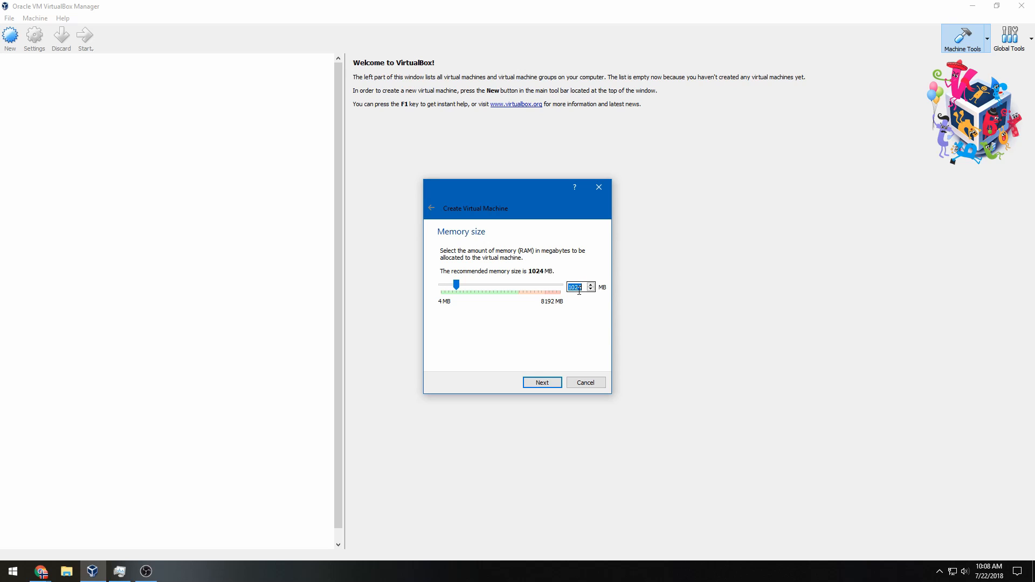
{"action": "type", "text": "4096"}
{"action": "left_click", "coordinate": [538, 387]}
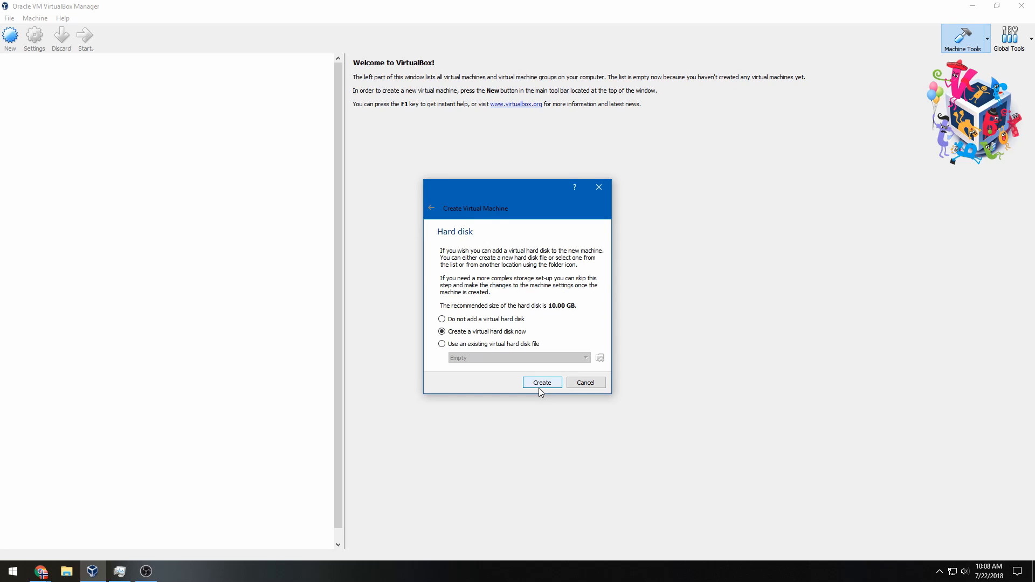
Create a dynamically allocated 70 GB VDI hard disk for the machine
{"action": "left_click", "coordinate": [543, 384]}
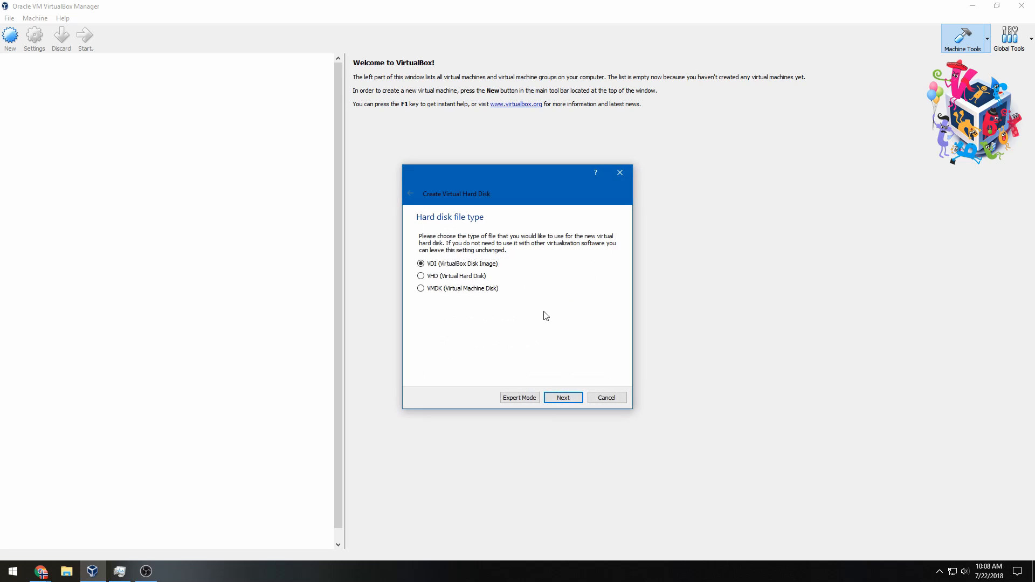
{"action": "left_click", "coordinate": [562, 398]}
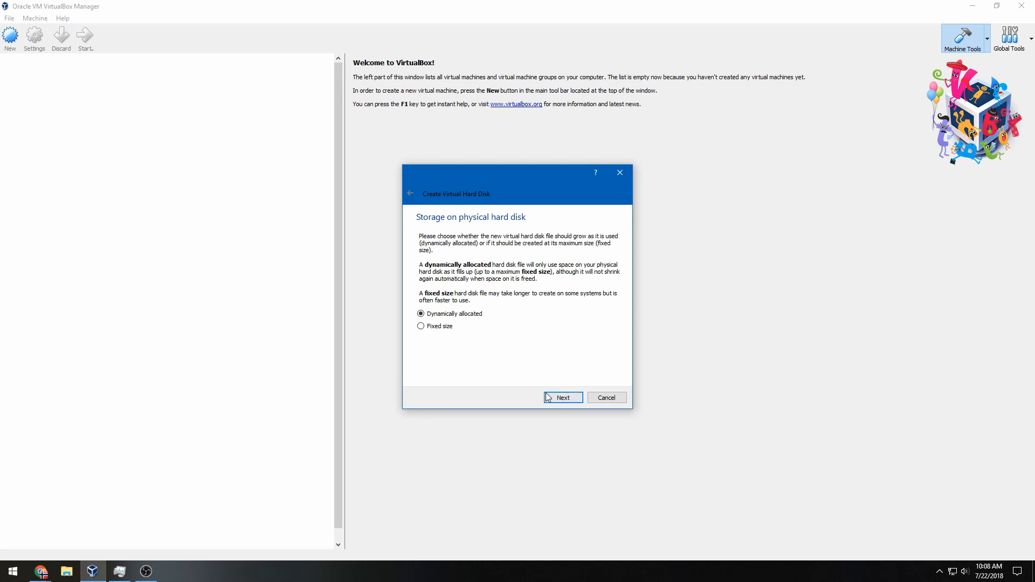
{"action": "left_click", "coordinate": [563, 397]}
{"action": "left_click", "coordinate": [601, 296]}
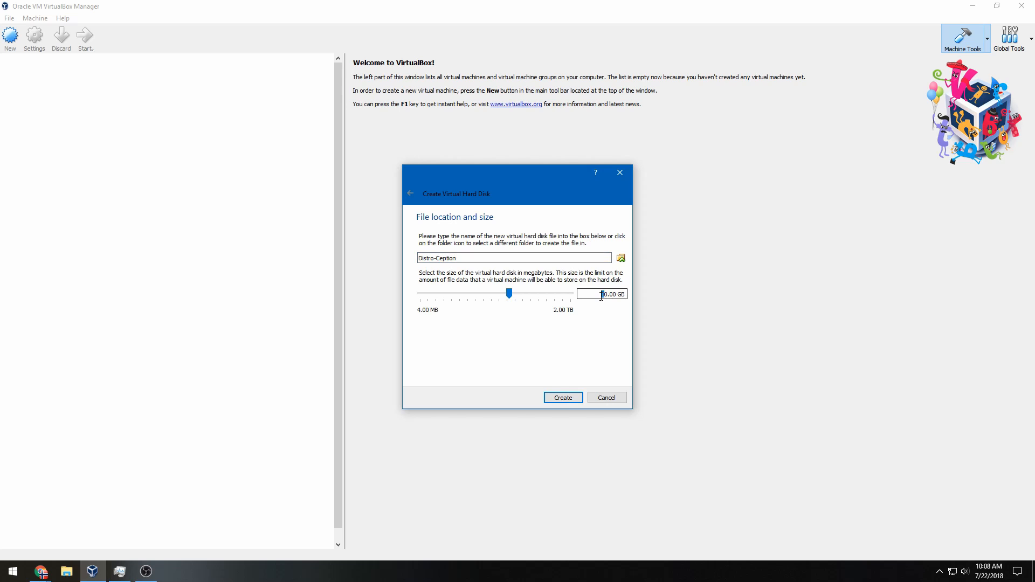
{"action": "type", "text": "7"}
{"action": "left_click", "coordinate": [564, 398]}
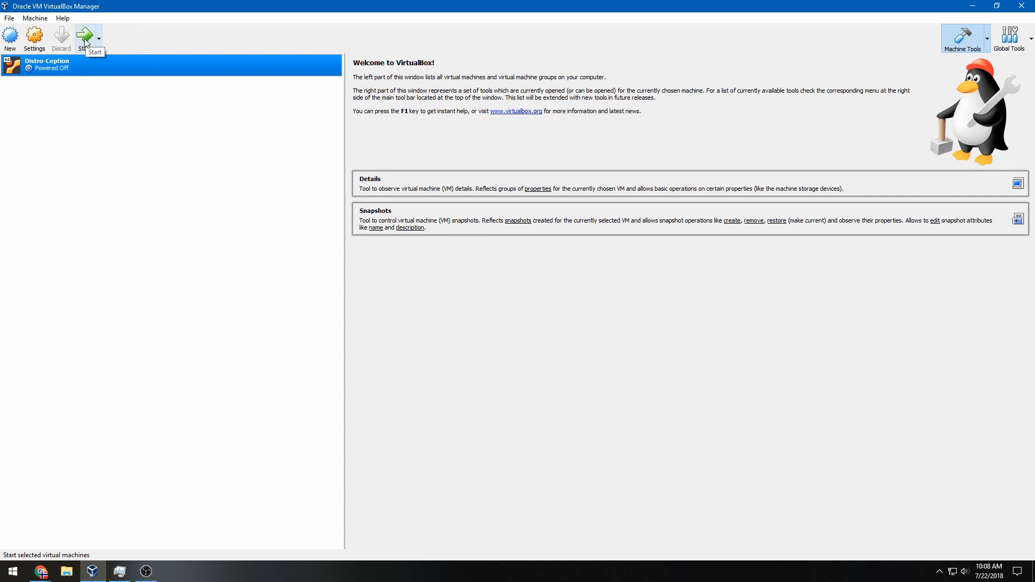
Load ubuntu-18.04-desktop-amd64 from the Ubuntu folder into the empty IDE optical drive under Storage
{"action": "left_click", "coordinate": [34, 36]}
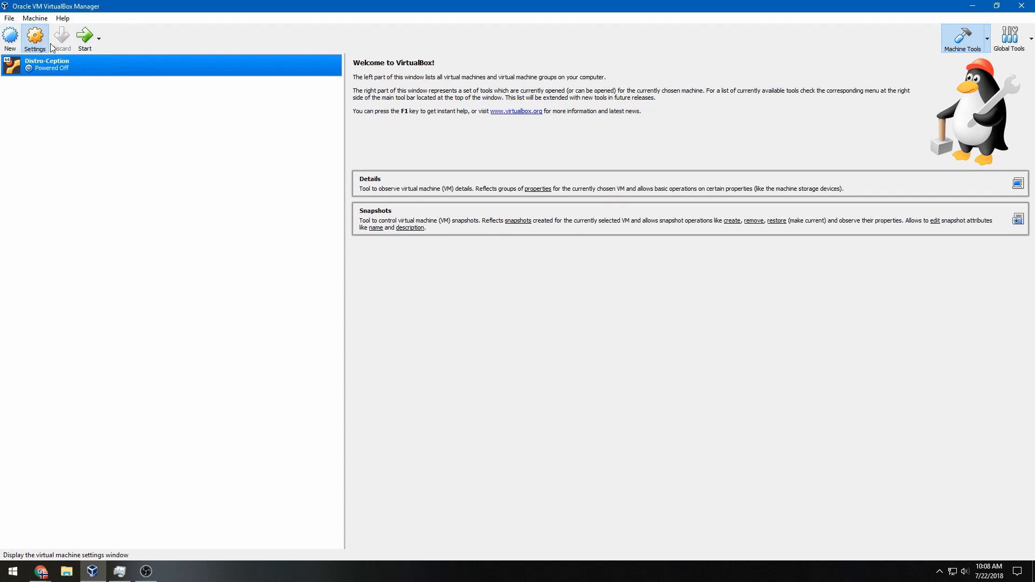
{"action": "left_click", "coordinate": [379, 231]}
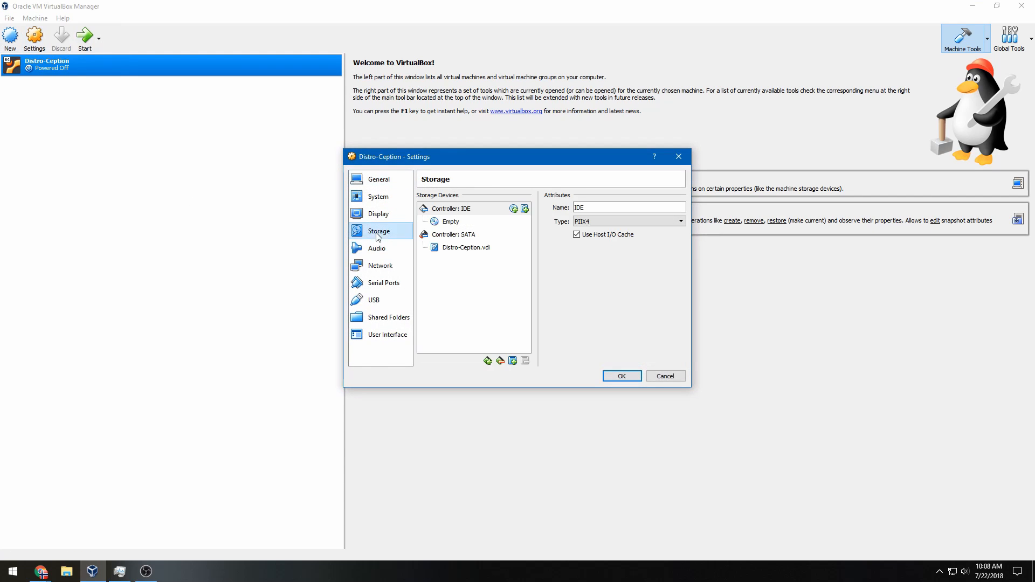
{"action": "left_click", "coordinate": [500, 222]}
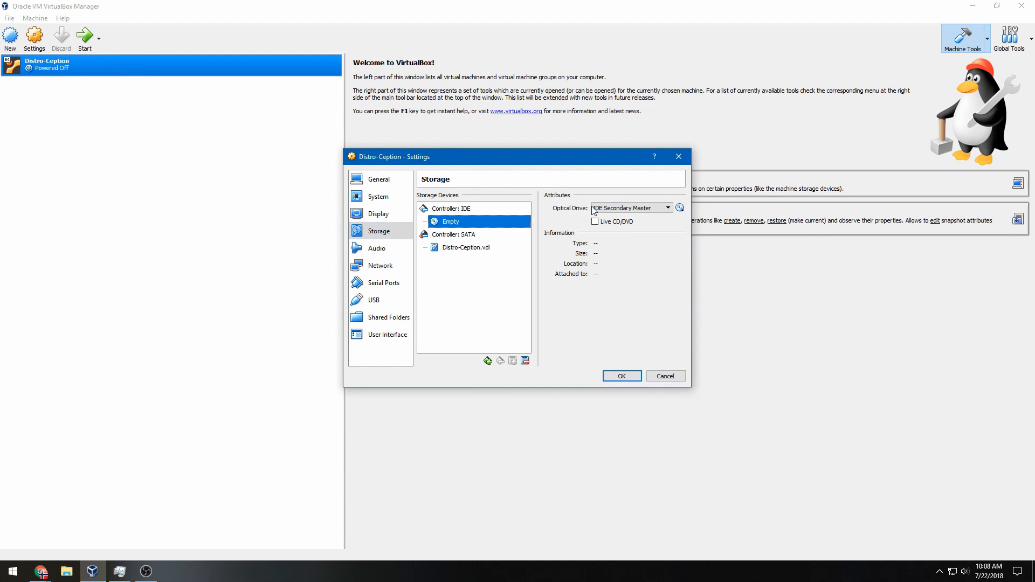
{"action": "left_click", "coordinate": [679, 208]}
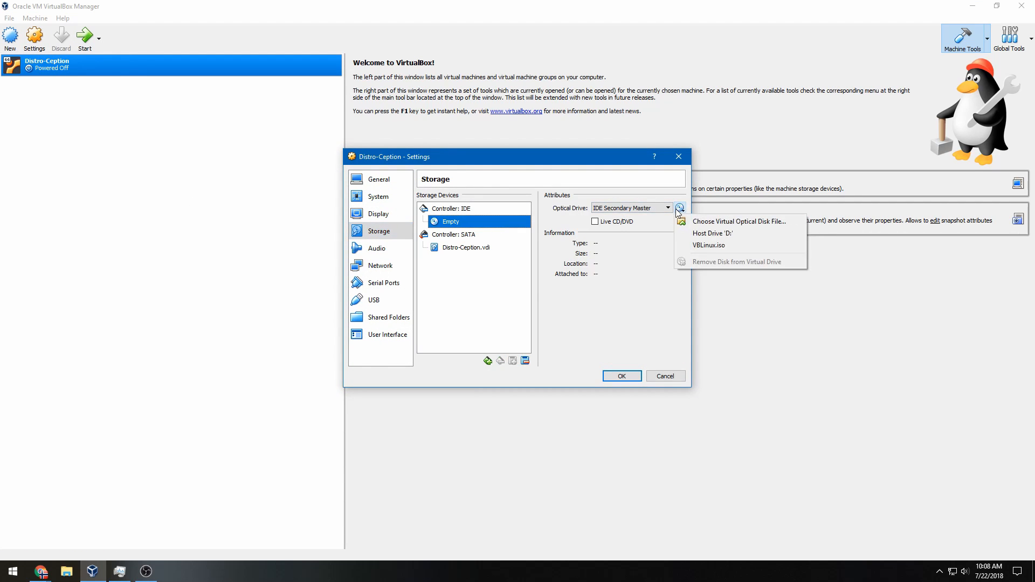
{"action": "left_click", "coordinate": [703, 223]}
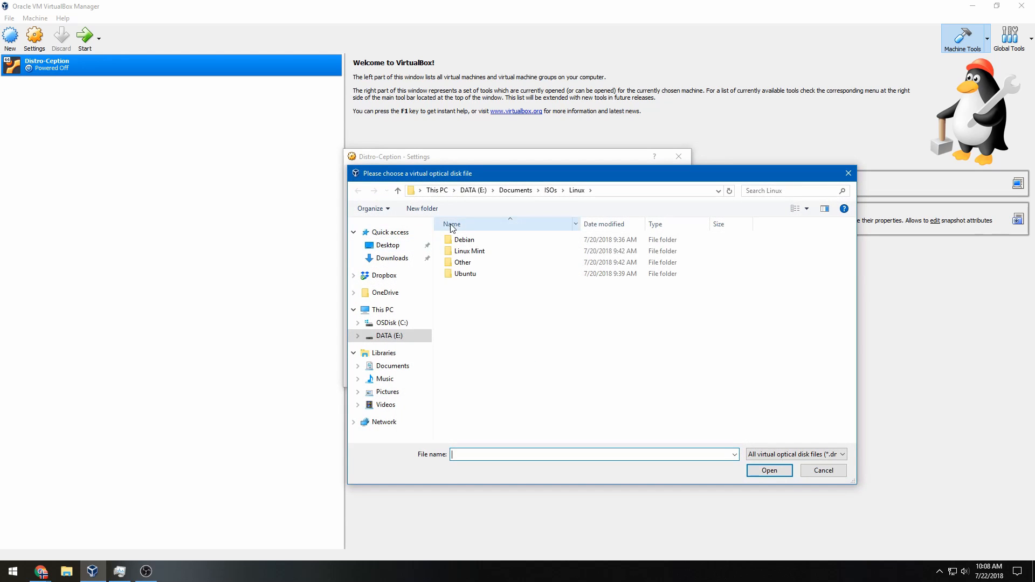
{"action": "double_click", "coordinate": [488, 274]}
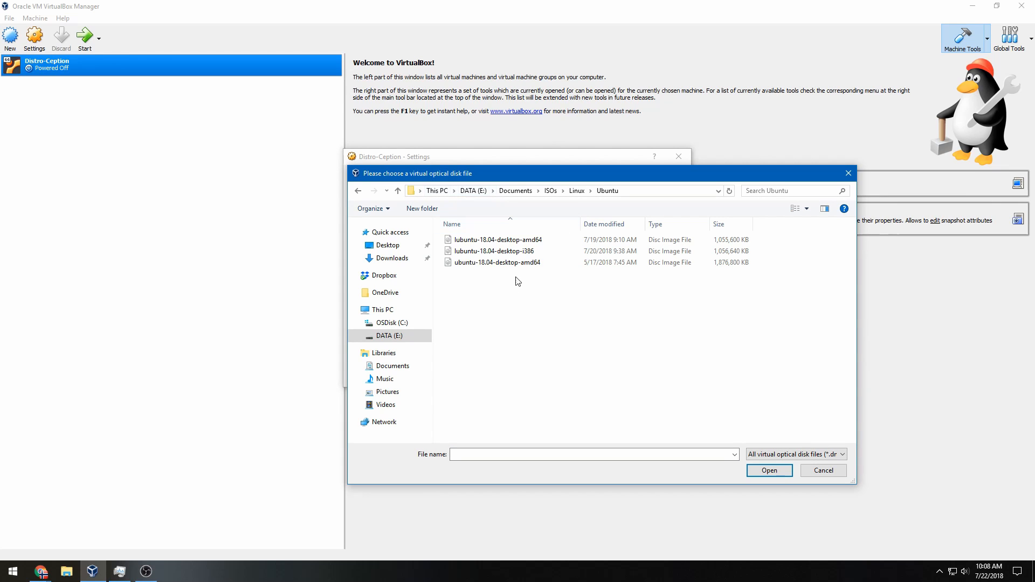
{"action": "left_click", "coordinate": [539, 267]}
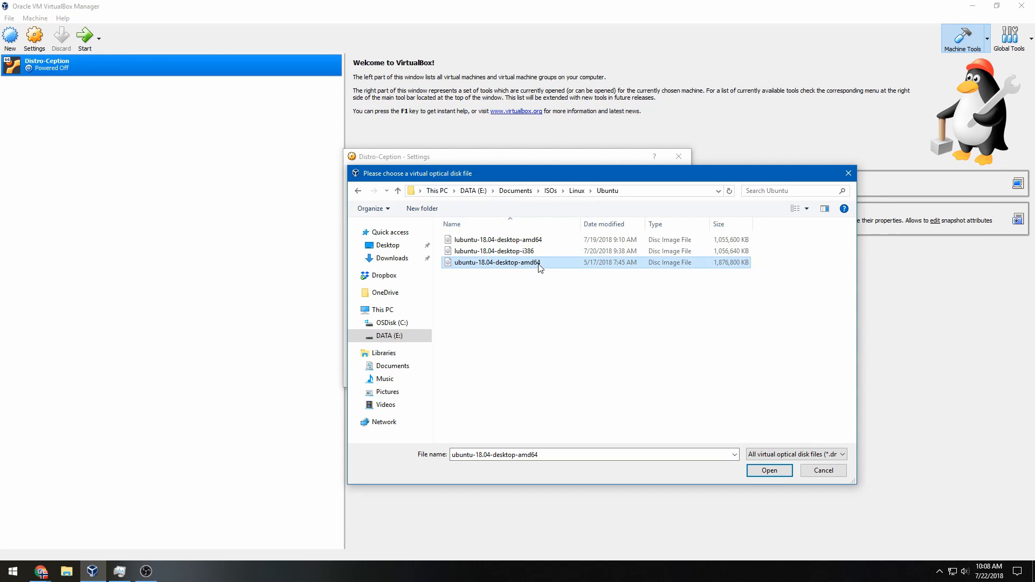
{"action": "double_click", "coordinate": [539, 264]}
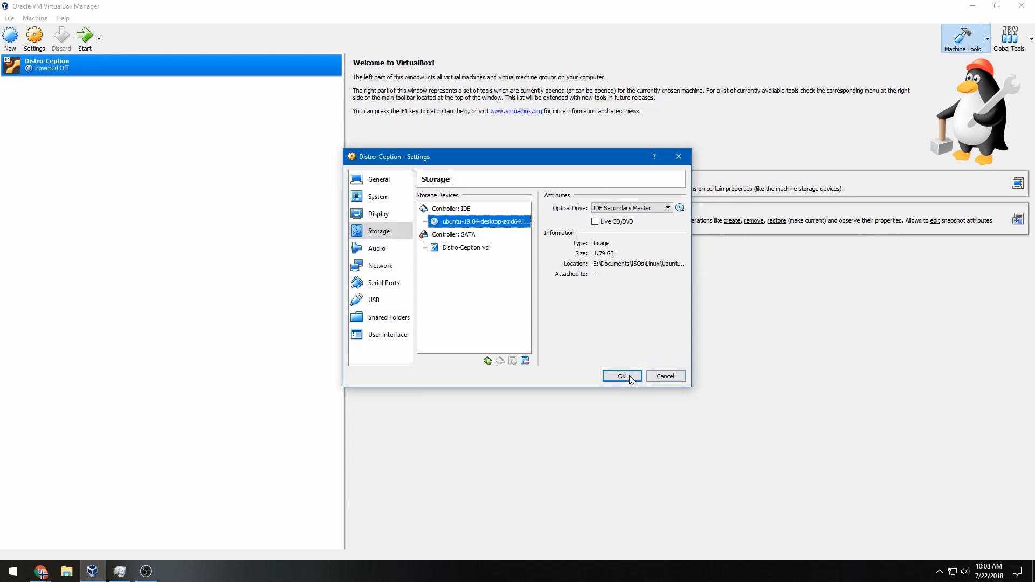
{"action": "left_click", "coordinate": [484, 247]}
{"action": "left_click", "coordinate": [477, 213]}
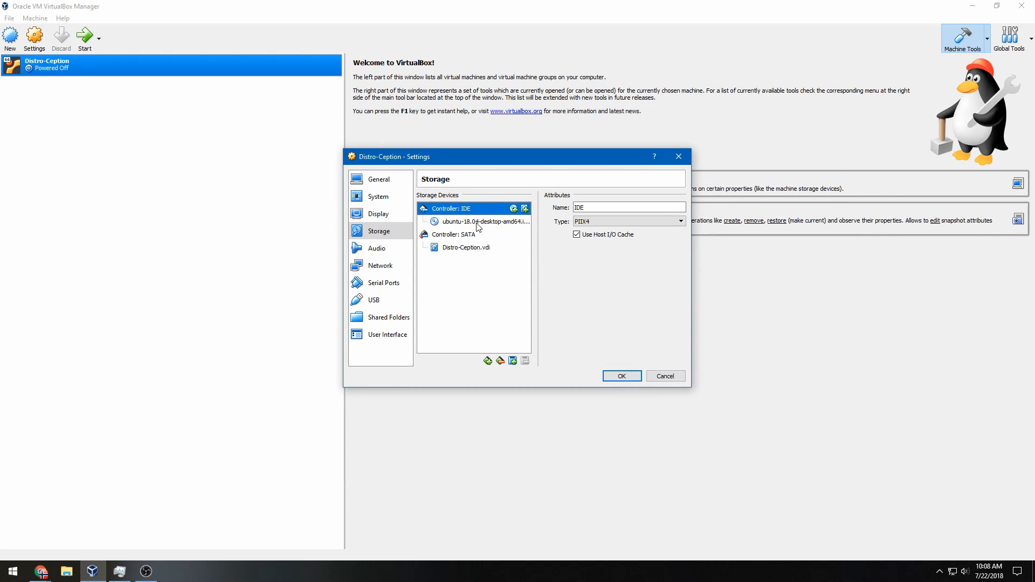
Review the storage details, Display settings, and System acceleration and motherboard options
{"action": "left_click", "coordinate": [476, 223]}
{"action": "left_click", "coordinate": [478, 213]}
{"action": "left_click", "coordinate": [398, 214]}
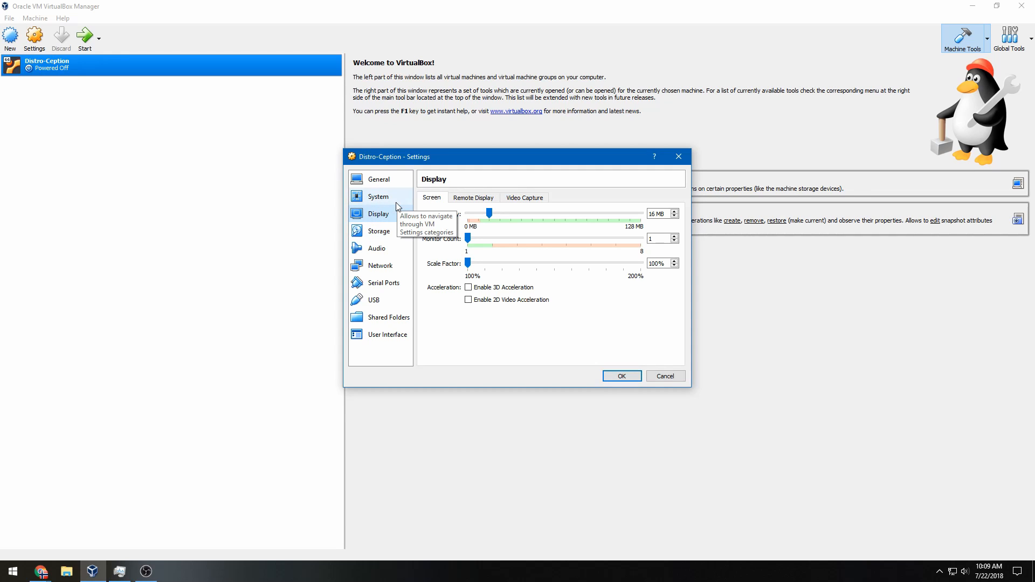
{"action": "left_click", "coordinate": [397, 201]}
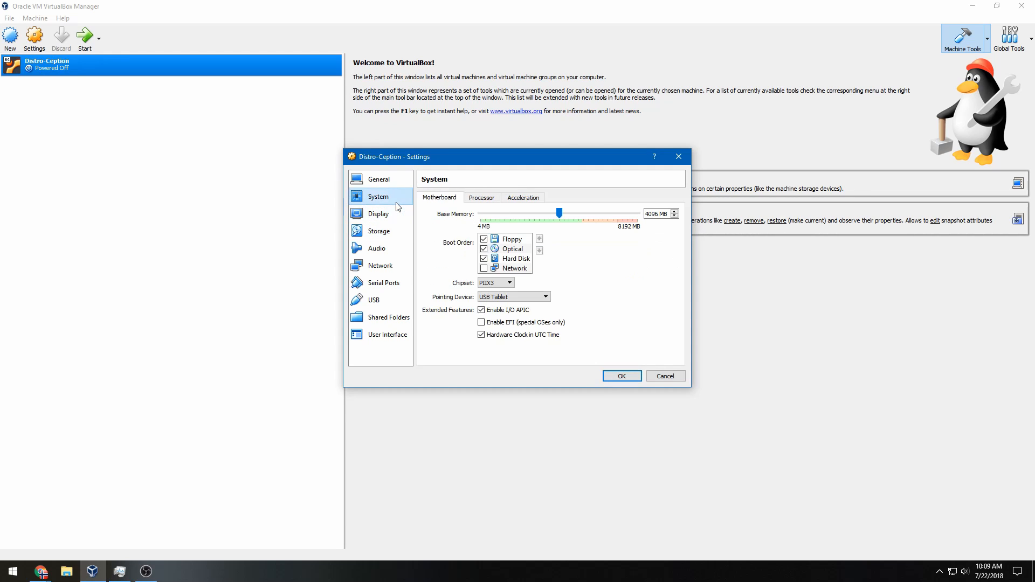
{"action": "left_click", "coordinate": [522, 201]}
{"action": "left_click", "coordinate": [452, 200]}
Review General basic and advanced details and System processor settings, then save with OK
{"action": "left_click", "coordinate": [387, 179]}
{"action": "left_click", "coordinate": [384, 196]}
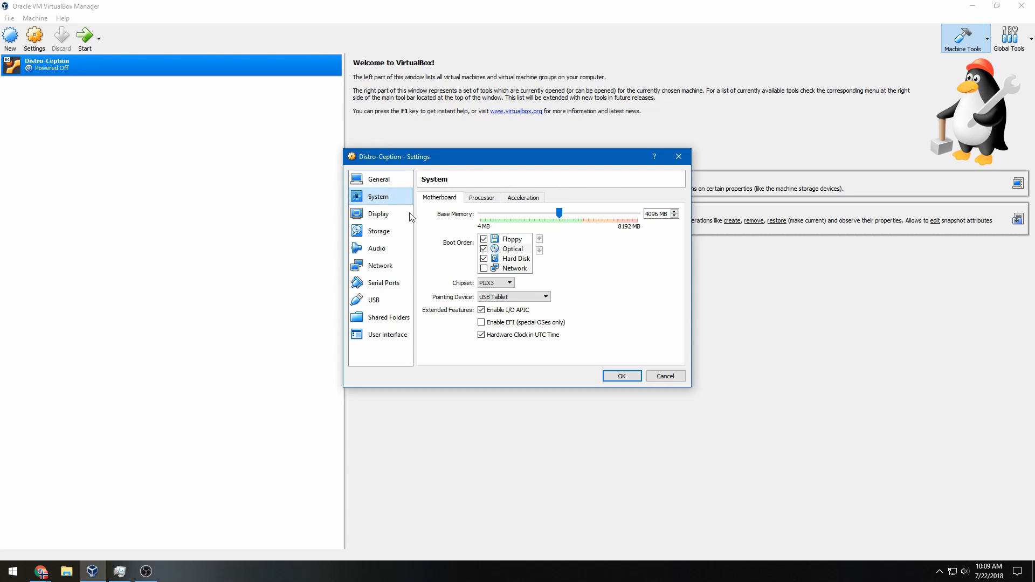
{"action": "left_click", "coordinate": [383, 182]}
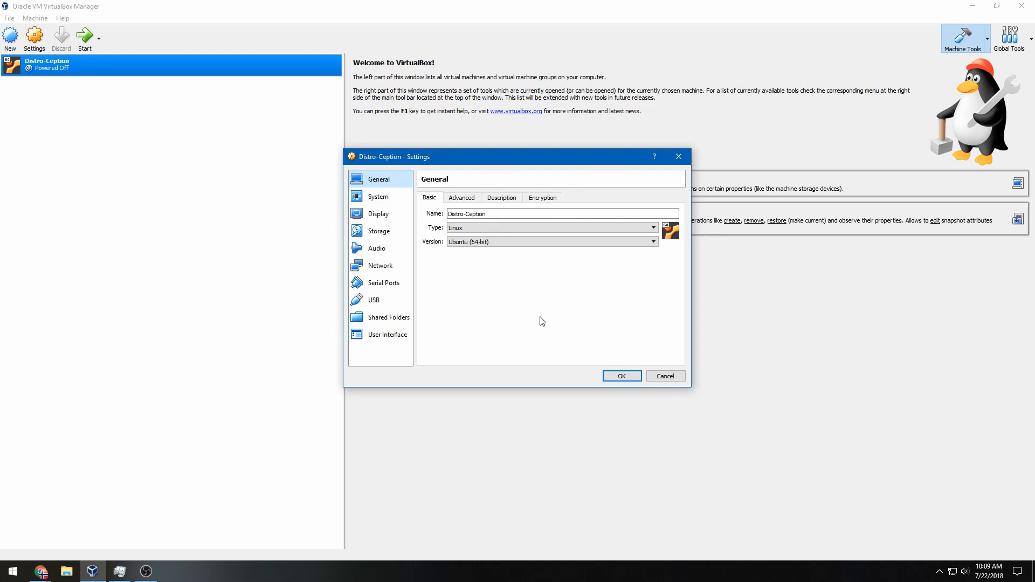
{"action": "left_click", "coordinate": [461, 200]}
{"action": "left_click", "coordinate": [429, 200]}
{"action": "left_click", "coordinate": [378, 198]}
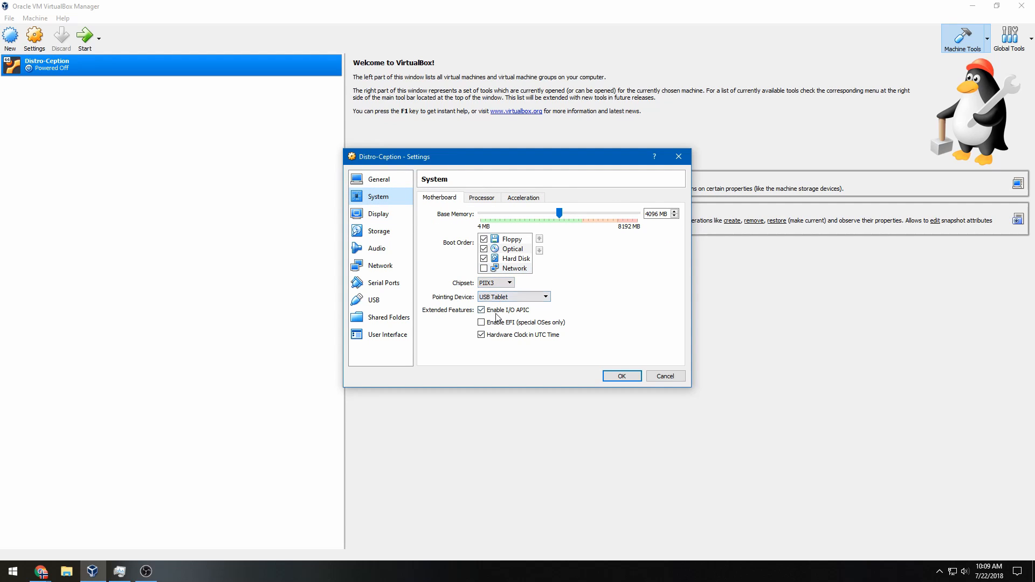
{"action": "left_click", "coordinate": [481, 199]}
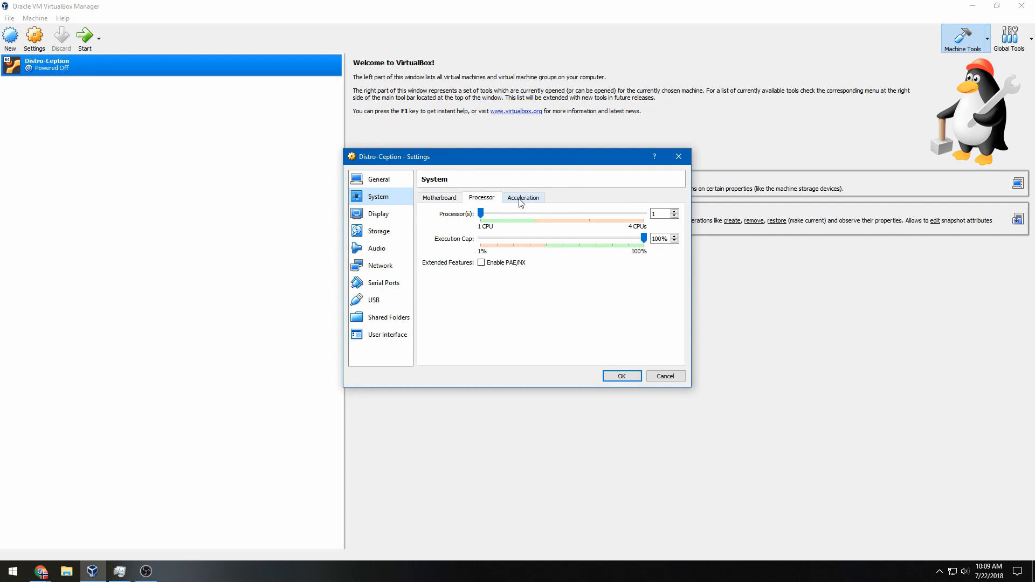
{"action": "left_click", "coordinate": [520, 200]}
{"action": "left_click", "coordinate": [451, 199]}
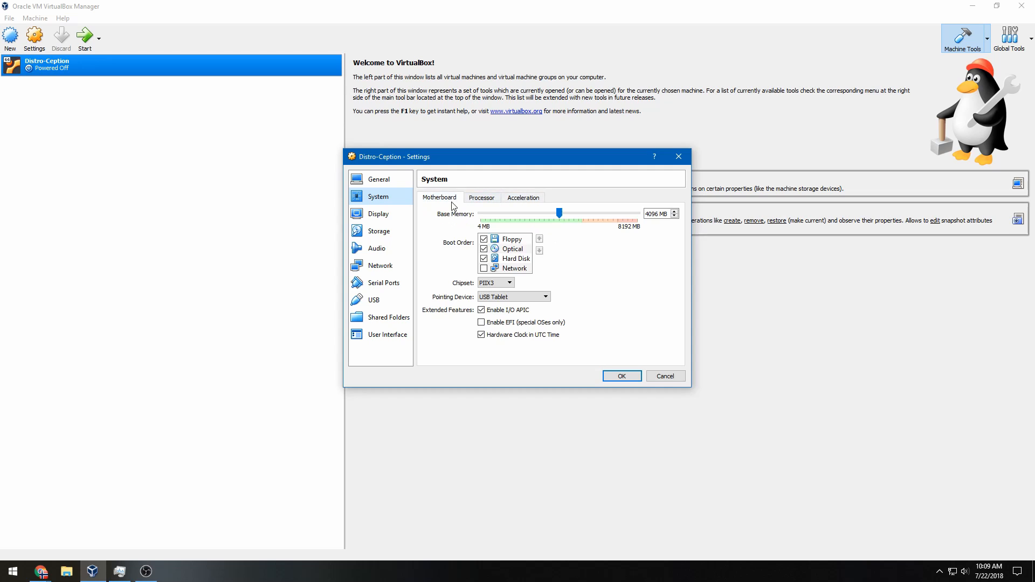
{"action": "left_click", "coordinate": [619, 376]}
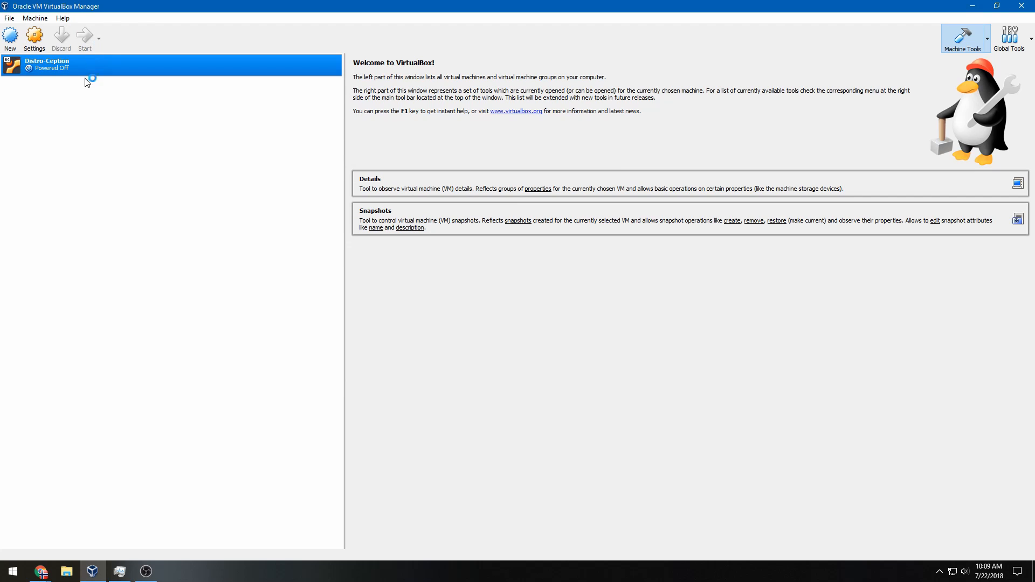
Place Task Manager beside the running Distro-Ception window, dismiss its notices and let the VM capture input
{"action": "left_click_drag", "start_coordinate": [0, 232], "coordinate": [278, 207]}
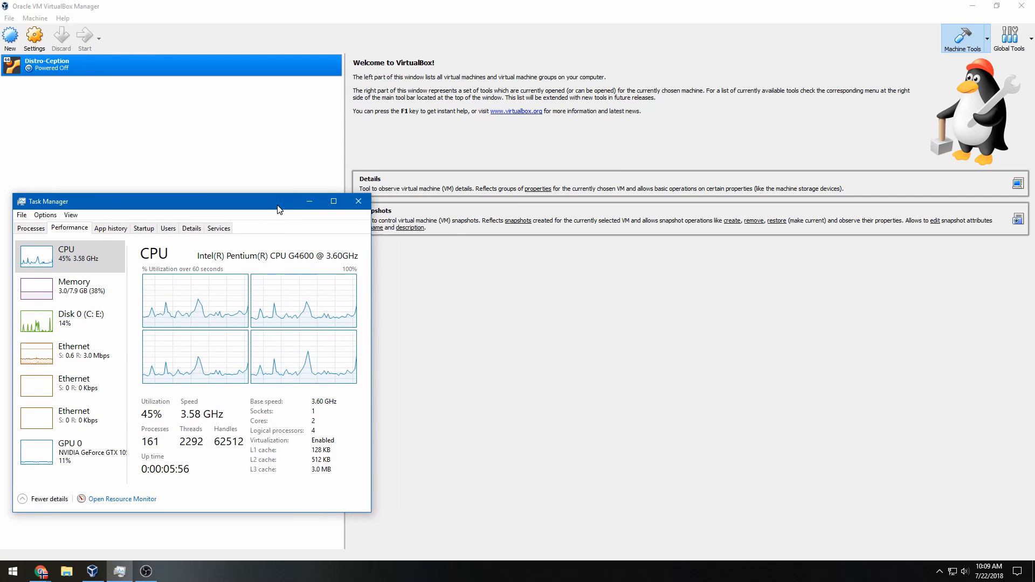
{"action": "left_click_drag", "start_coordinate": [428, 131], "coordinate": [459, 127]}
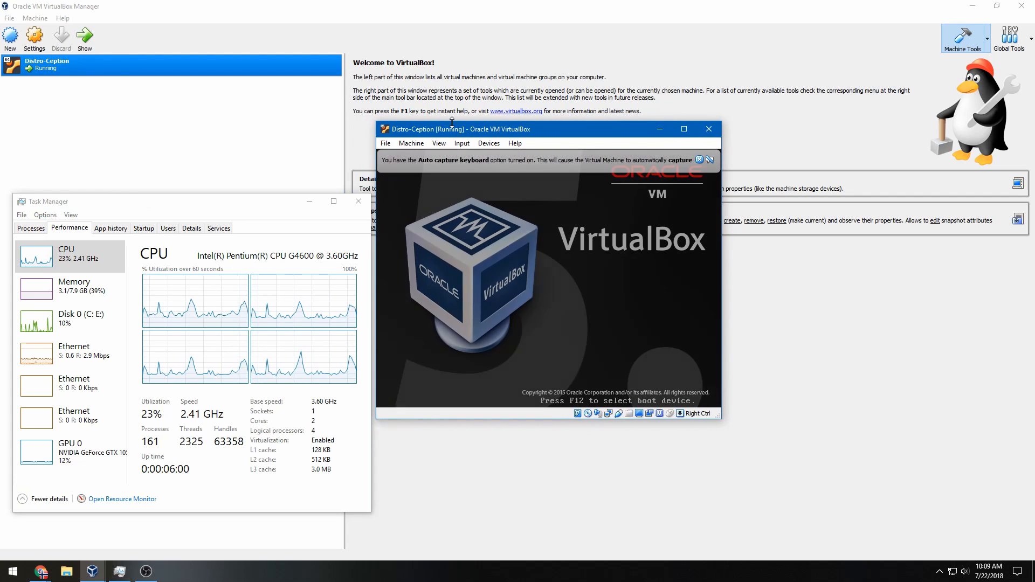
{"action": "left_click", "coordinate": [699, 160]}
{"action": "left_click", "coordinate": [582, 240]}
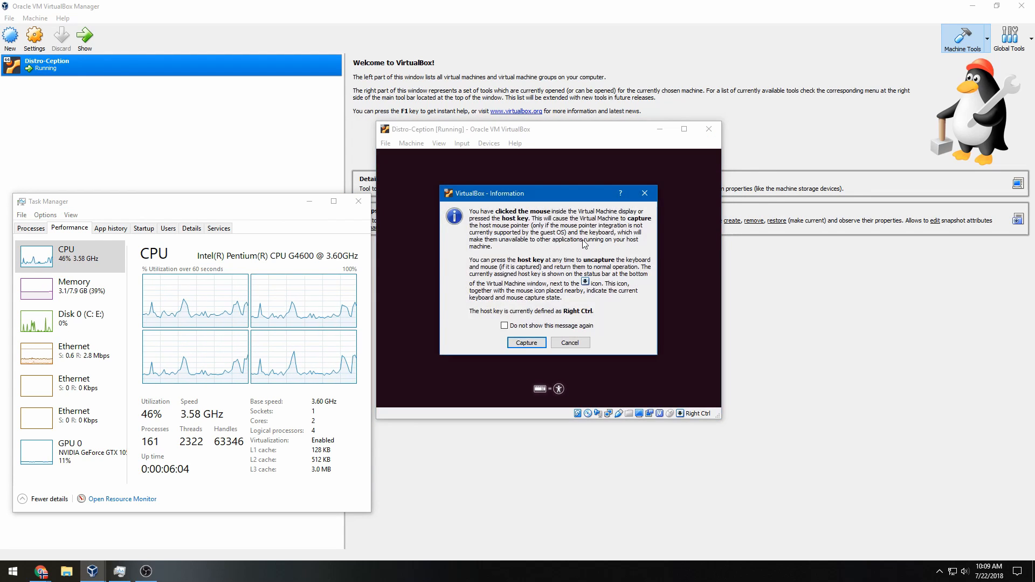
{"action": "left_click", "coordinate": [527, 343]}
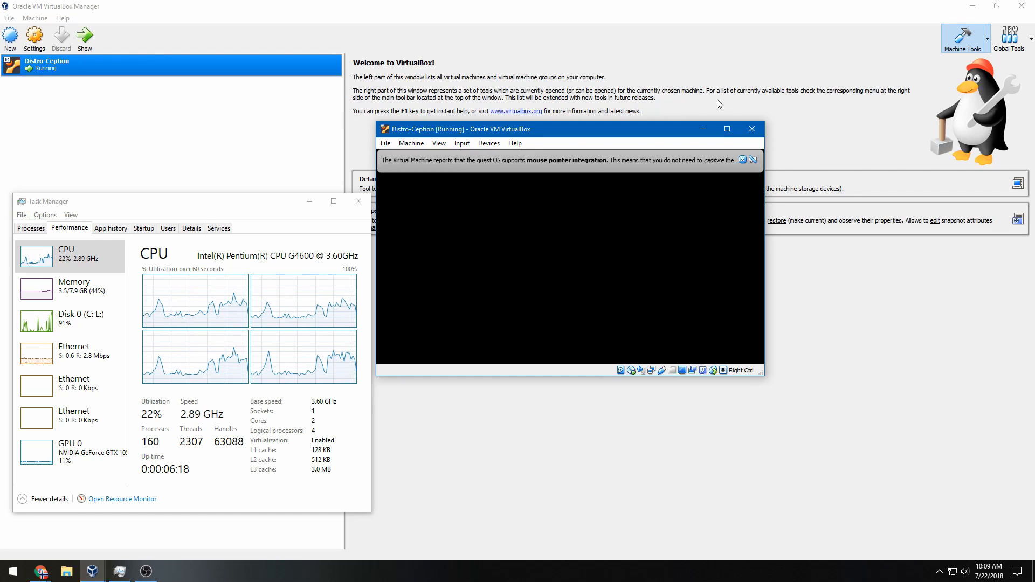
{"action": "left_click", "coordinate": [742, 160]}
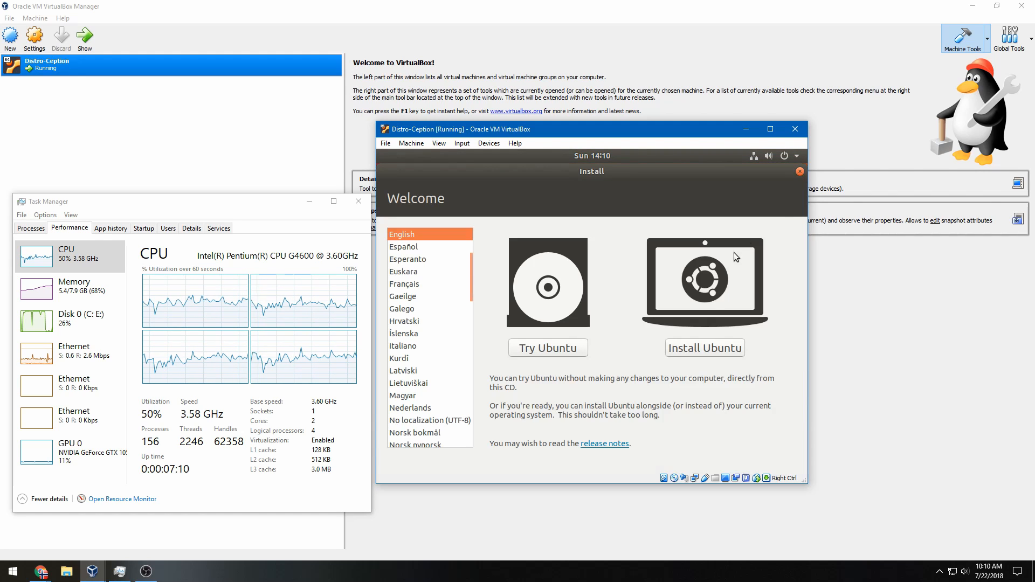
Install Ubuntu with the default keyboard, minimal installation with updates, erasing the disk and confirming
{"action": "left_click", "coordinate": [710, 350]}
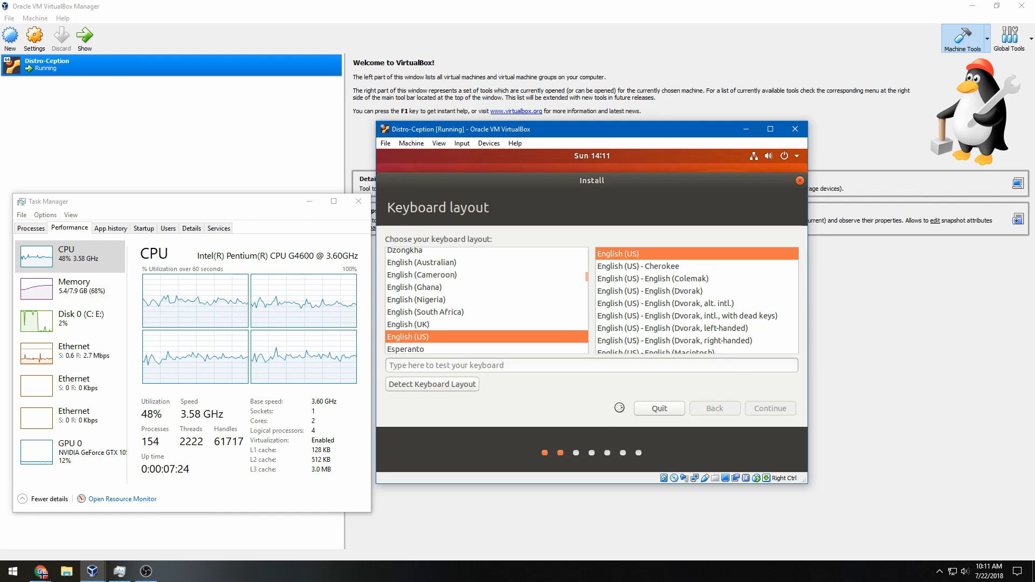
{"action": "key", "text": "Return"}
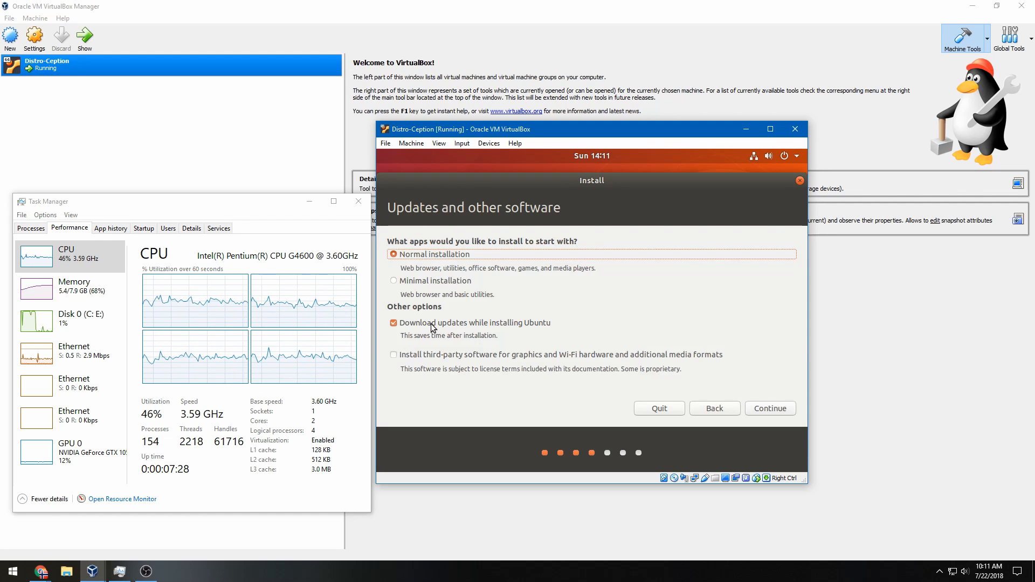
{"action": "left_click", "coordinate": [439, 280]}
{"action": "left_click", "coordinate": [432, 323]}
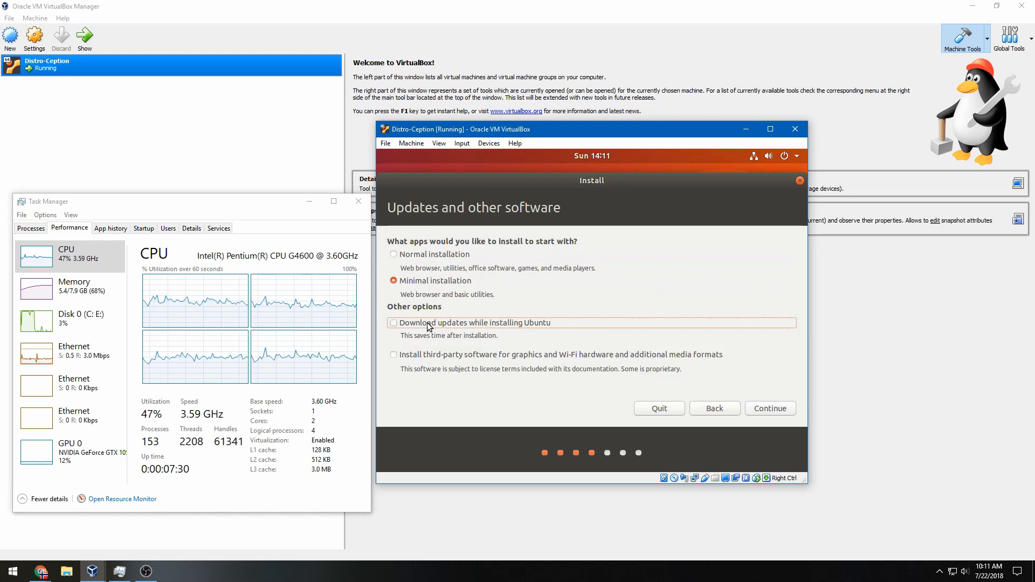
{"action": "left_click", "coordinate": [470, 325]}
{"action": "left_click", "coordinate": [763, 410]}
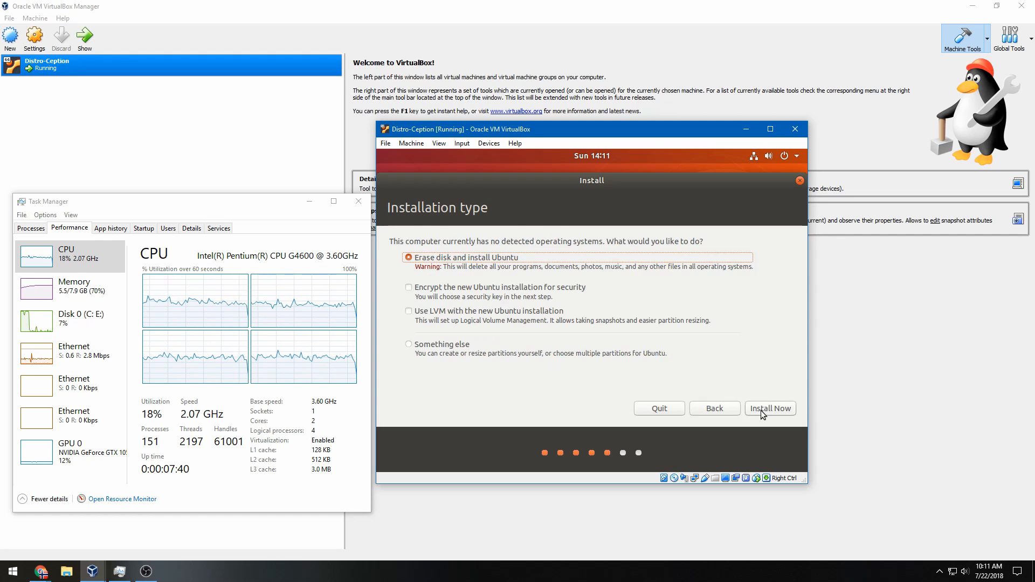
{"action": "left_click", "coordinate": [761, 409]}
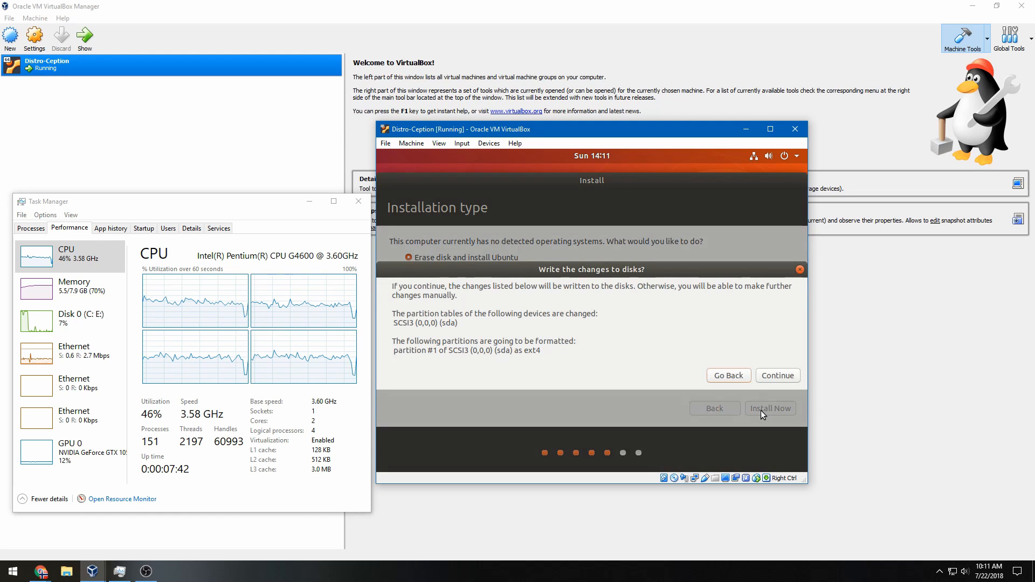
{"action": "left_click", "coordinate": [777, 377]}
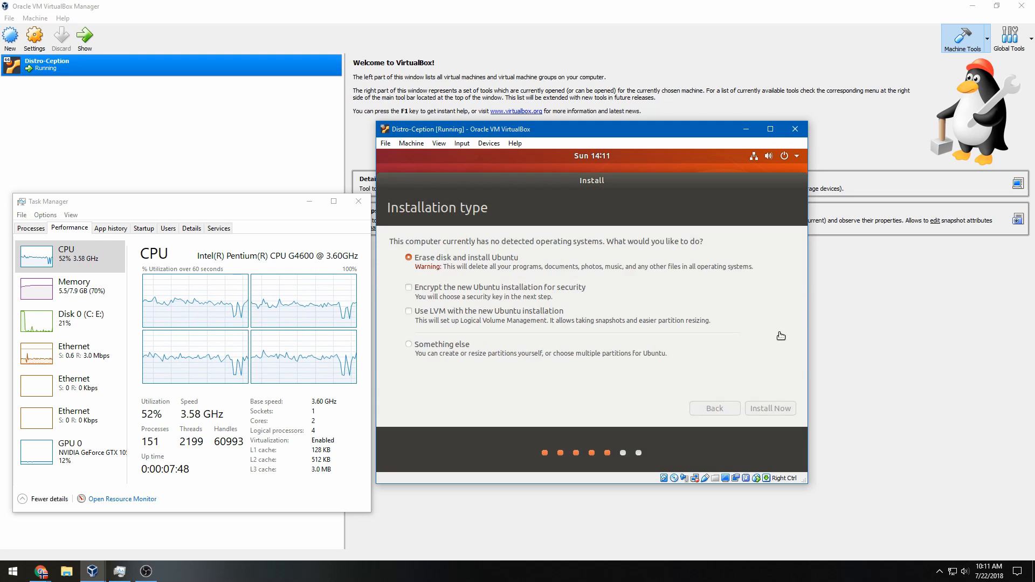
Enter the account name and the confirmed password on Who are you? and continue
{"action": "left_click", "coordinate": [774, 409]}
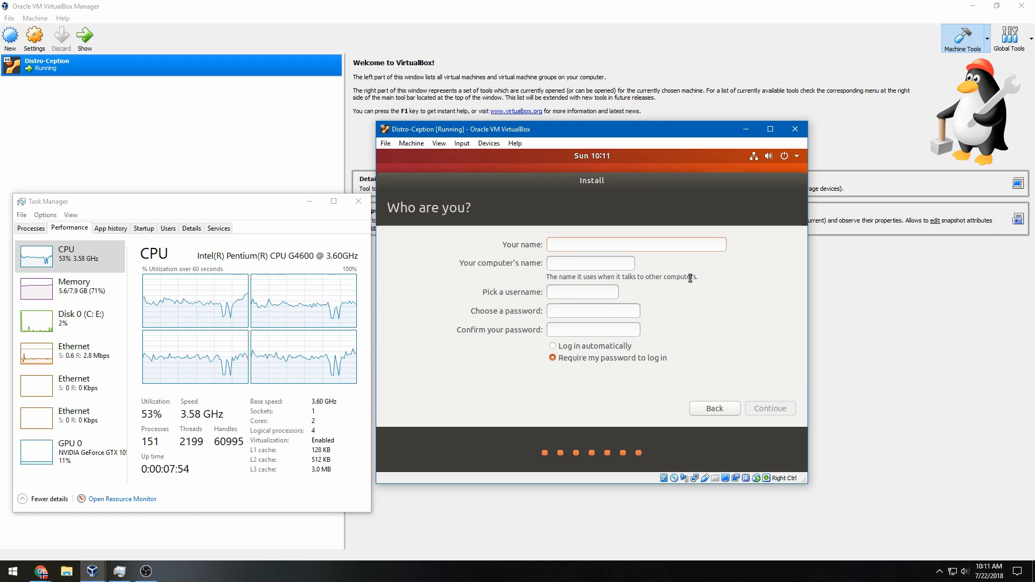
{"action": "type", "text": "Defaul"}
{"action": "key", "text": "Tab"}
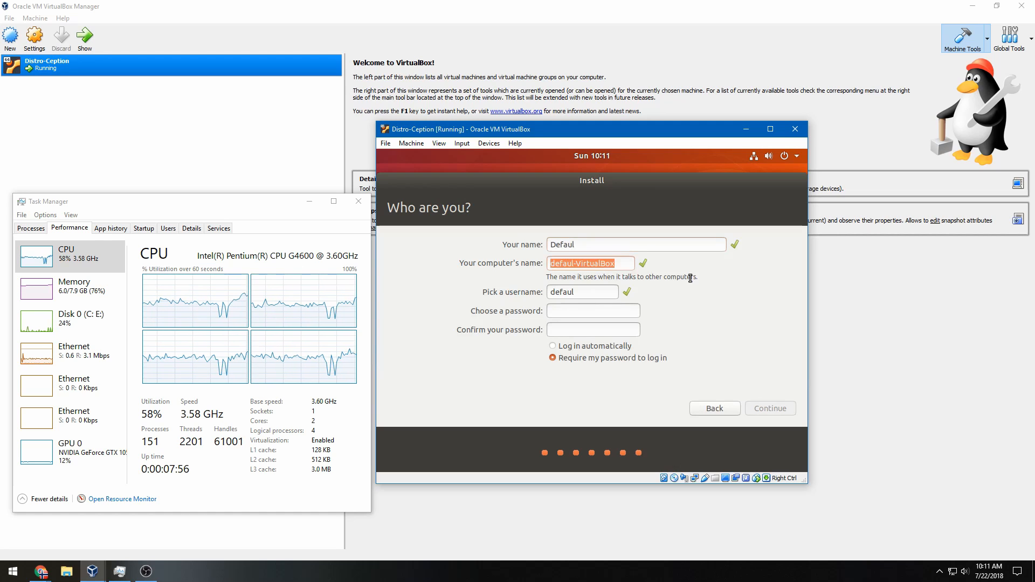
{"action": "left_click", "coordinate": [644, 248]}
{"action": "type", "text": "t"}
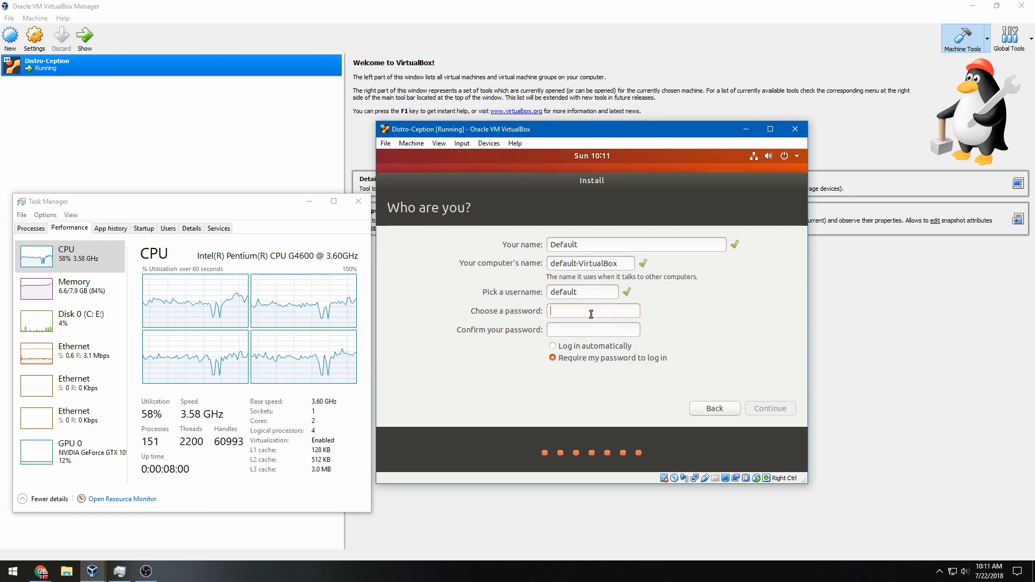
{"action": "type", "text": "password"}
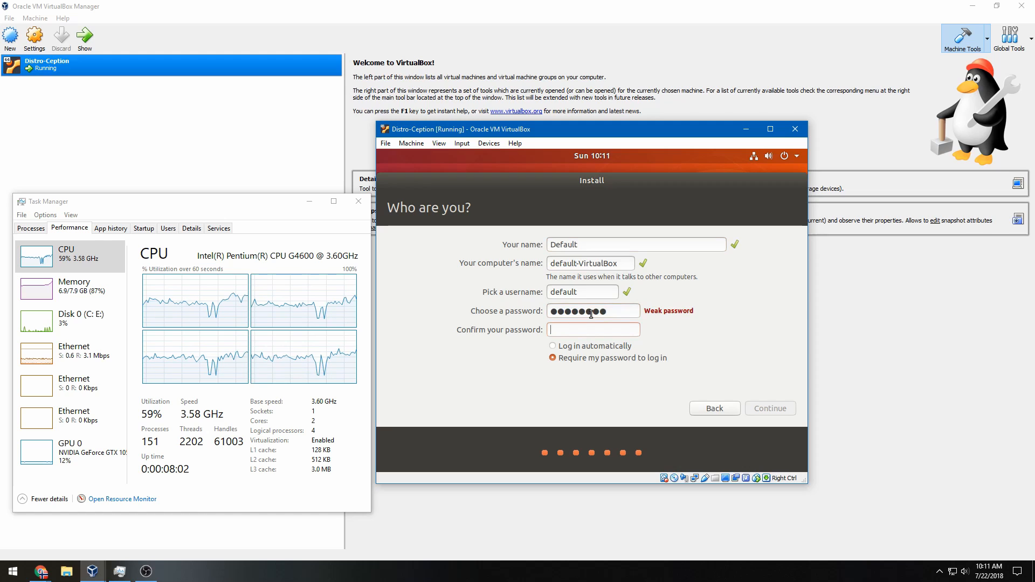
{"action": "type", "text": "password"}
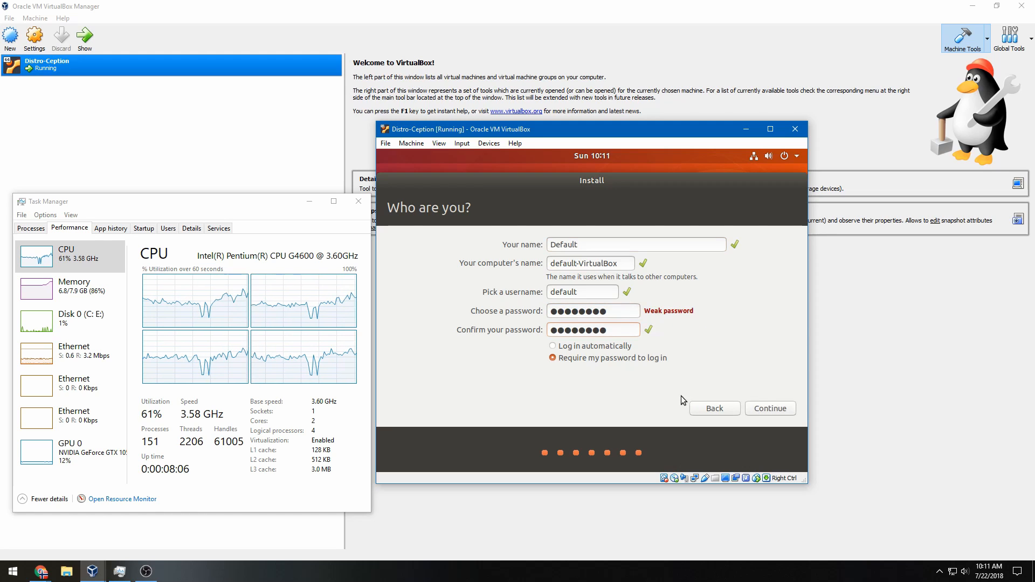
{"action": "left_click", "coordinate": [767, 411]}
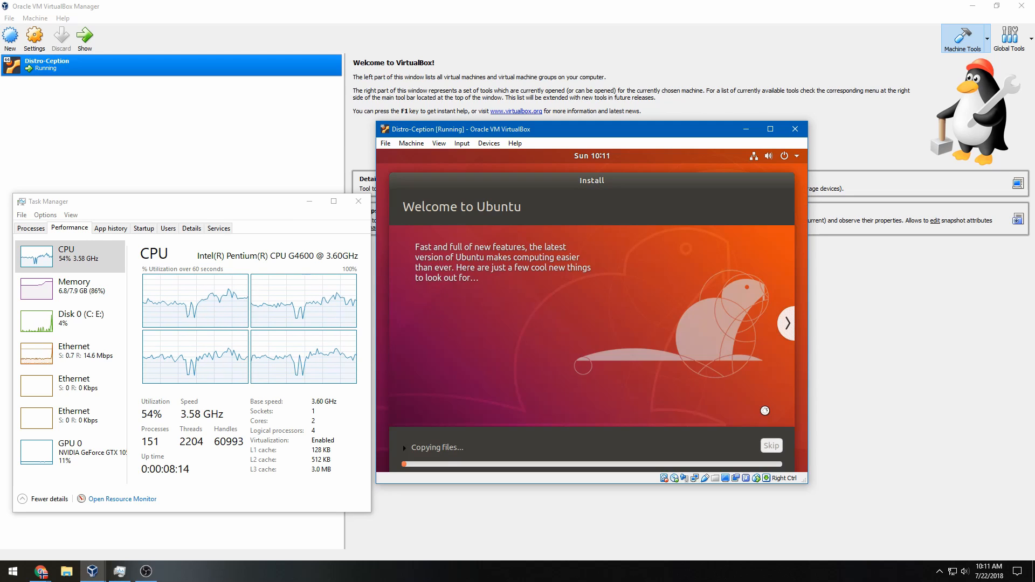
Advance the installer slideshow and check Disk and CPU activity in Task Manager while installing
{"action": "left_click", "coordinate": [789, 333]}
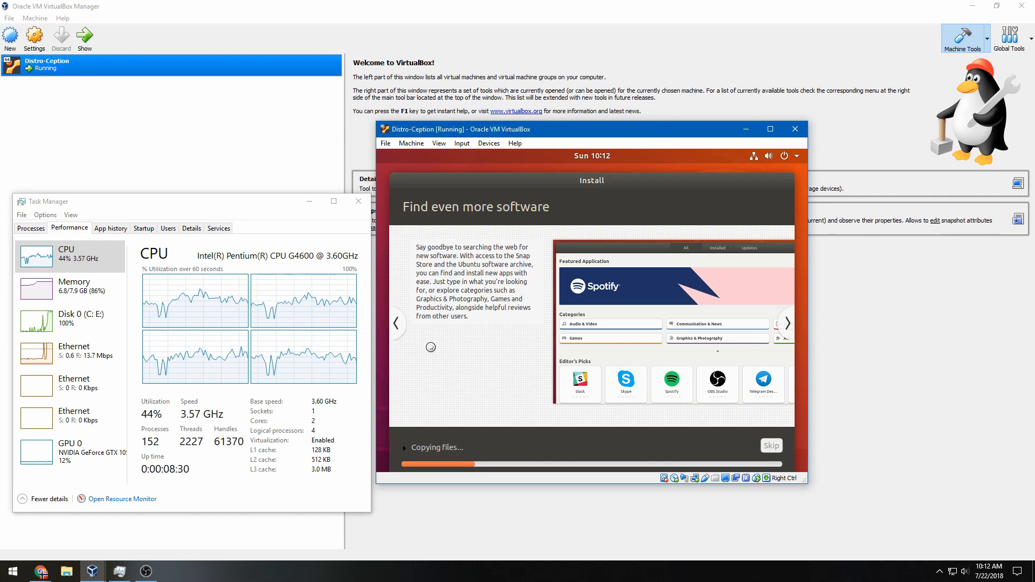
{"action": "left_click", "coordinate": [81, 318]}
{"action": "left_click", "coordinate": [108, 260]}
{"action": "left_click", "coordinate": [626, 278]}
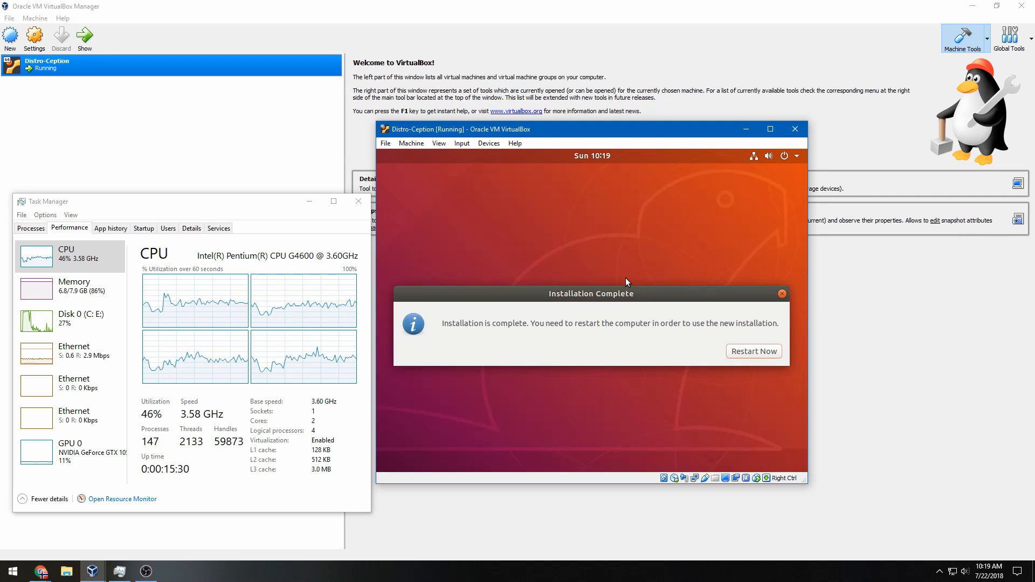
Restart the guest after installation, confirming the install-medium prompt and dismissing the mouse notice
{"action": "left_click", "coordinate": [751, 352]}
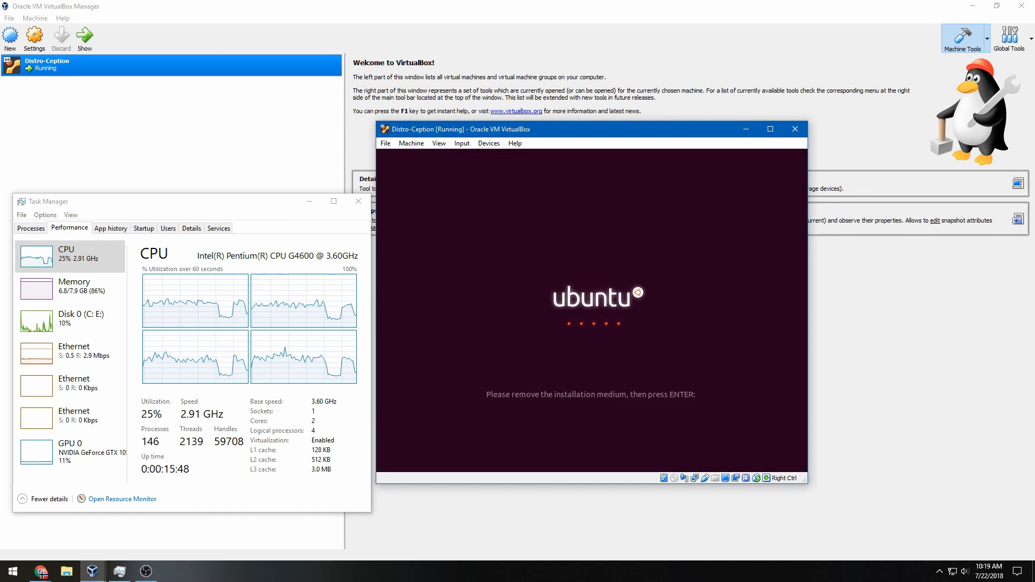
{"action": "key", "text": "Return"}
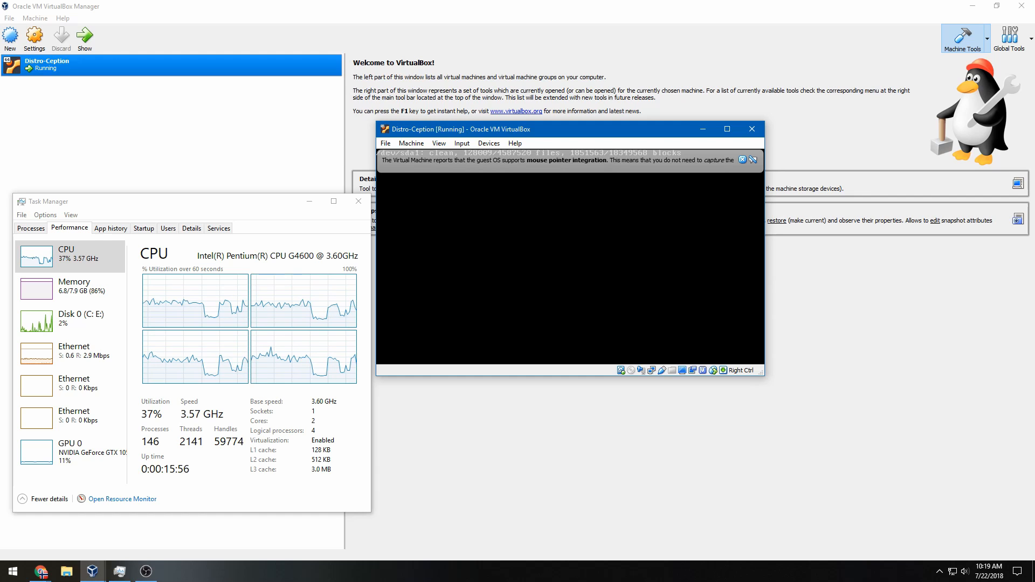
{"action": "left_click", "coordinate": [742, 159]}
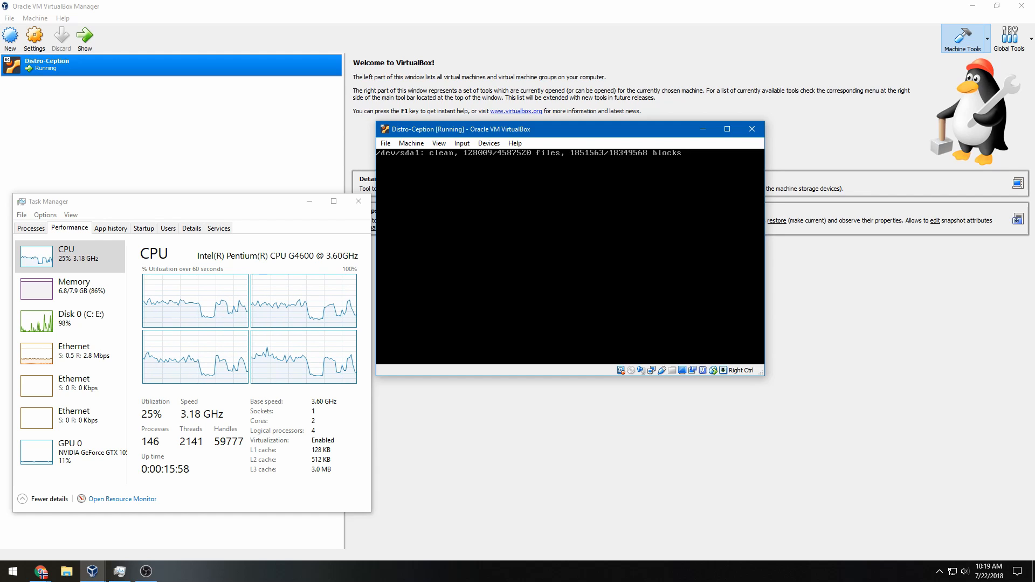
Maximize the VM window and make Task Manager narrower beside it
{"action": "double_click", "coordinate": [665, 129]}
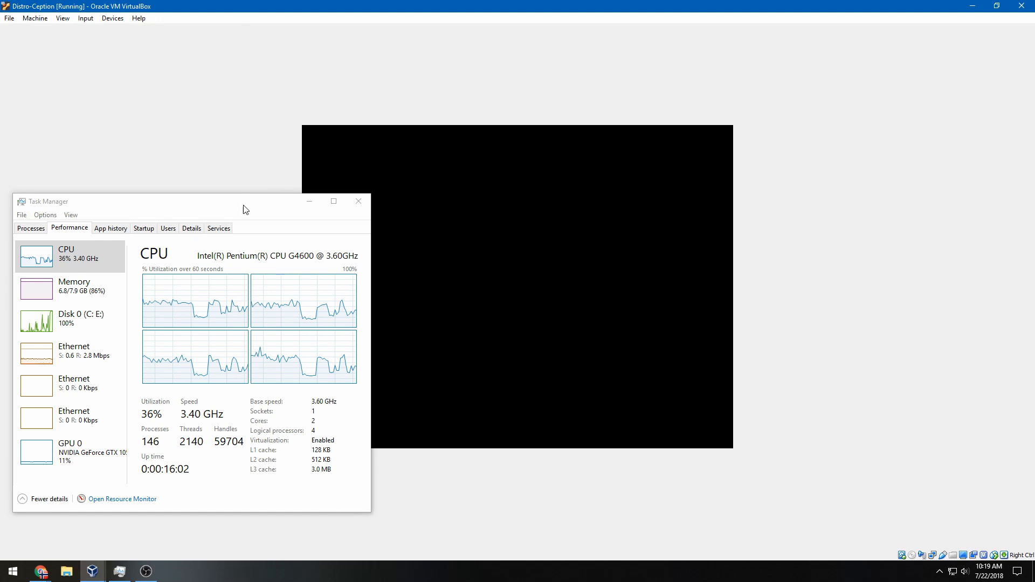
{"action": "left_click_drag", "start_coordinate": [235, 200], "coordinate": [230, 144]}
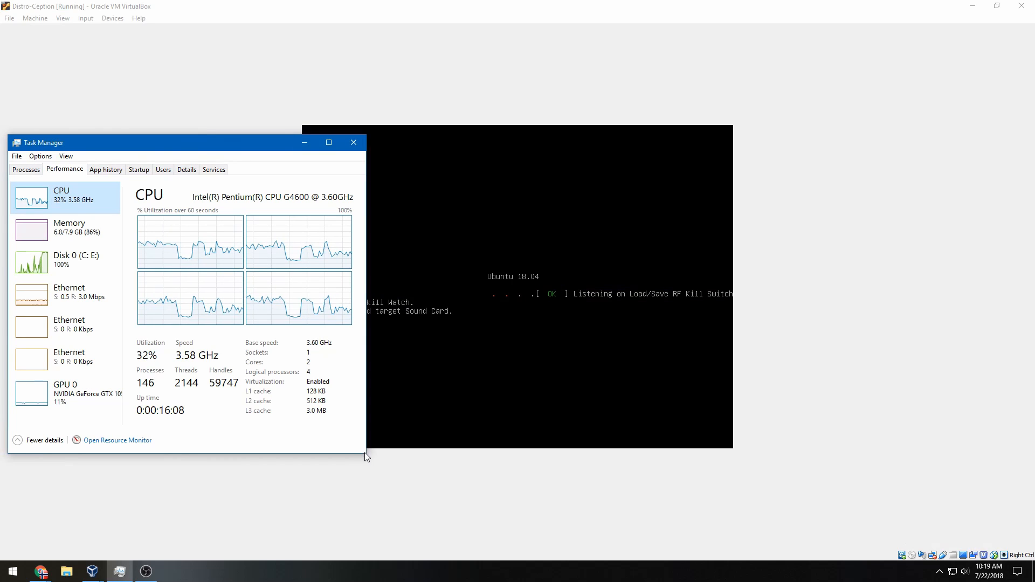
{"action": "left_click_drag", "start_coordinate": [365, 448], "coordinate": [282, 437]}
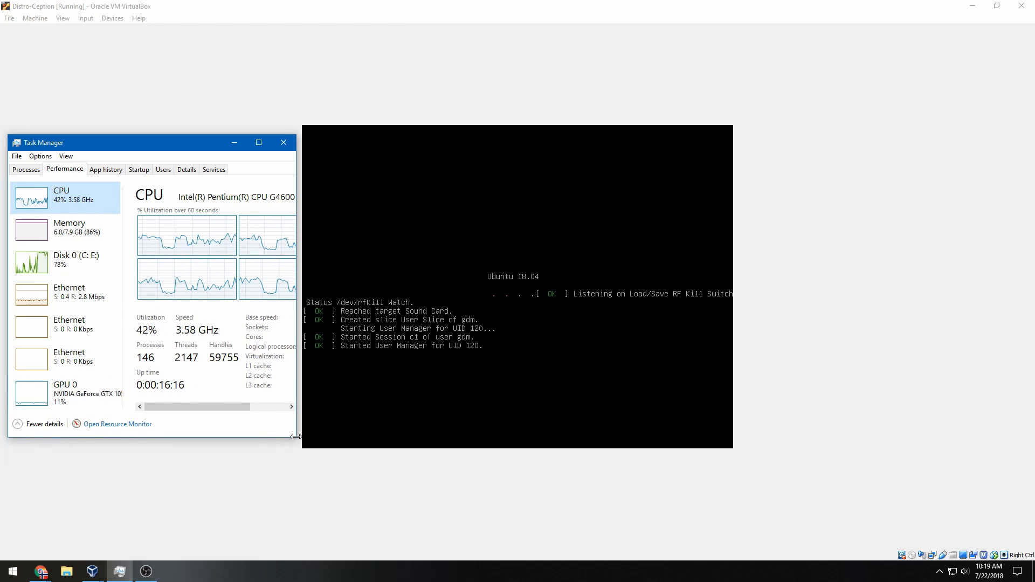
{"action": "mouse_move", "coordinate": [296, 438]}
{"action": "left_mouse_down"}
{"action": "mouse_move", "coordinate": [294, 410]}
{"action": "mouse_move", "coordinate": [247, 409]}
{"action": "mouse_move", "coordinate": [285, 422]}
{"action": "left_mouse_up"}
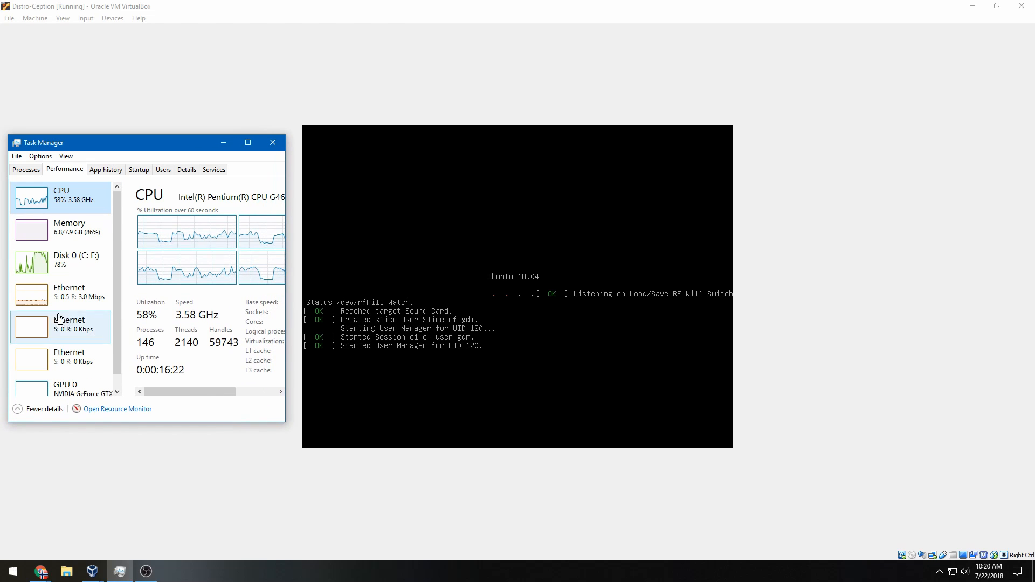
{"action": "mouse_move", "coordinate": [8, 301]}
{"action": "left_mouse_down"}
{"action": "mouse_move", "coordinate": [37, 296]}
{"action": "mouse_move", "coordinate": [3, 290]}
{"action": "left_mouse_up"}
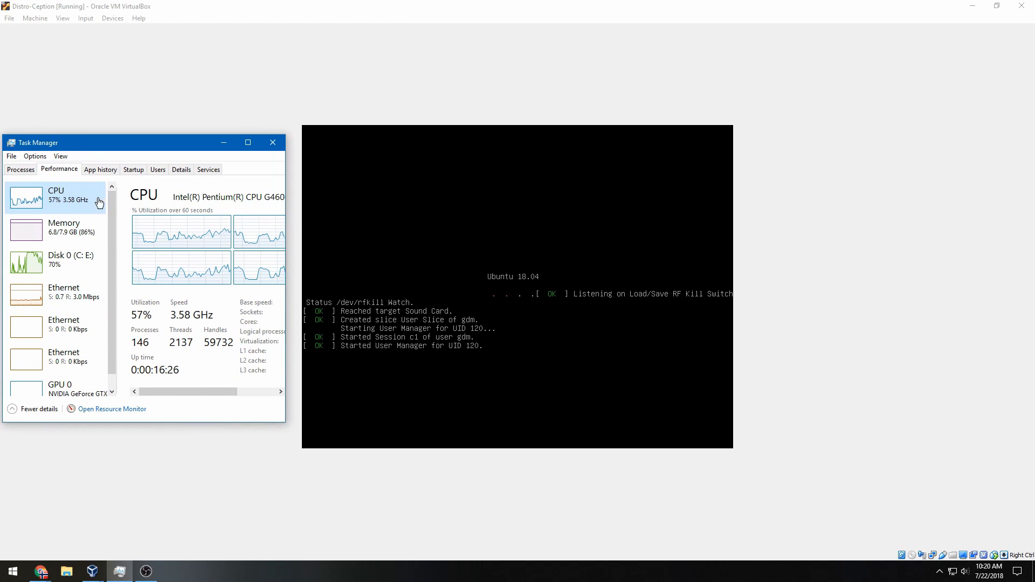
{"action": "left_click", "coordinate": [382, 242]}
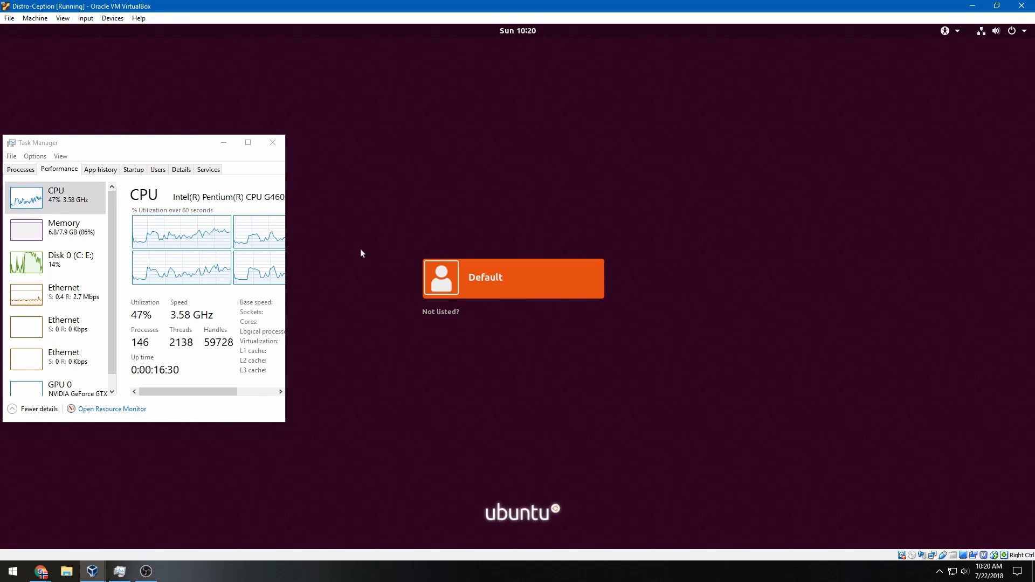
Log in to the Ubuntu desktop with the account password and move Task Manager aside
{"action": "left_click", "coordinate": [494, 278]}
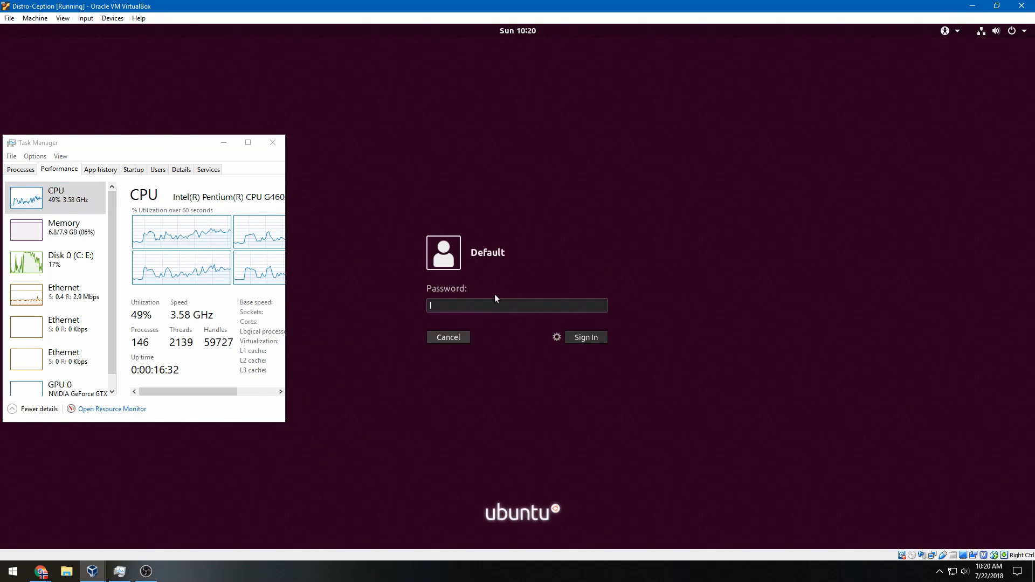
{"action": "type", "text": "•••"}
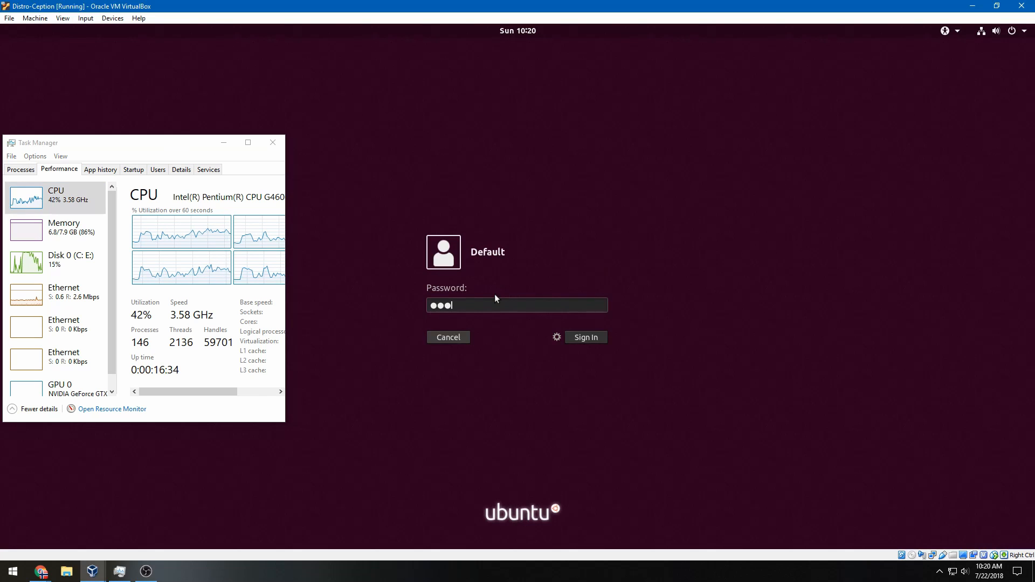
{"action": "type", "text": "•"}
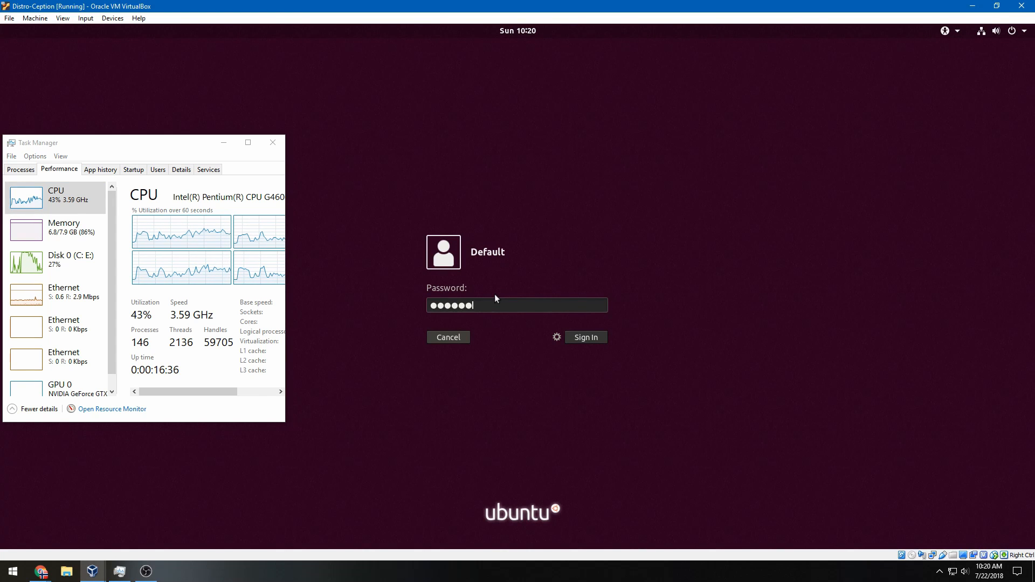
{"action": "type", "text": "••"}
{"action": "key", "text": "Return"}
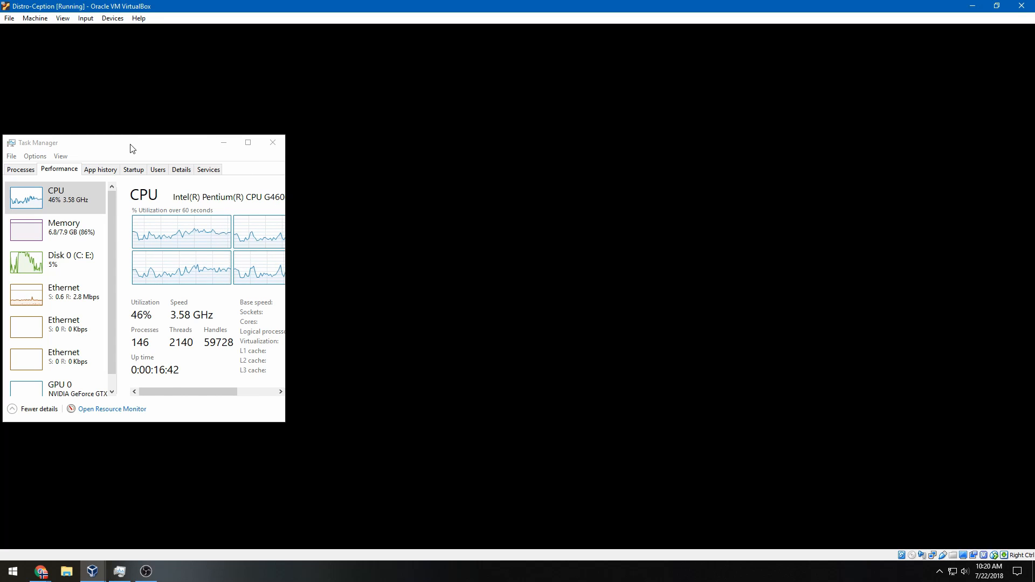
{"action": "left_click_drag", "start_coordinate": [133, 149], "coordinate": [0, 172]}
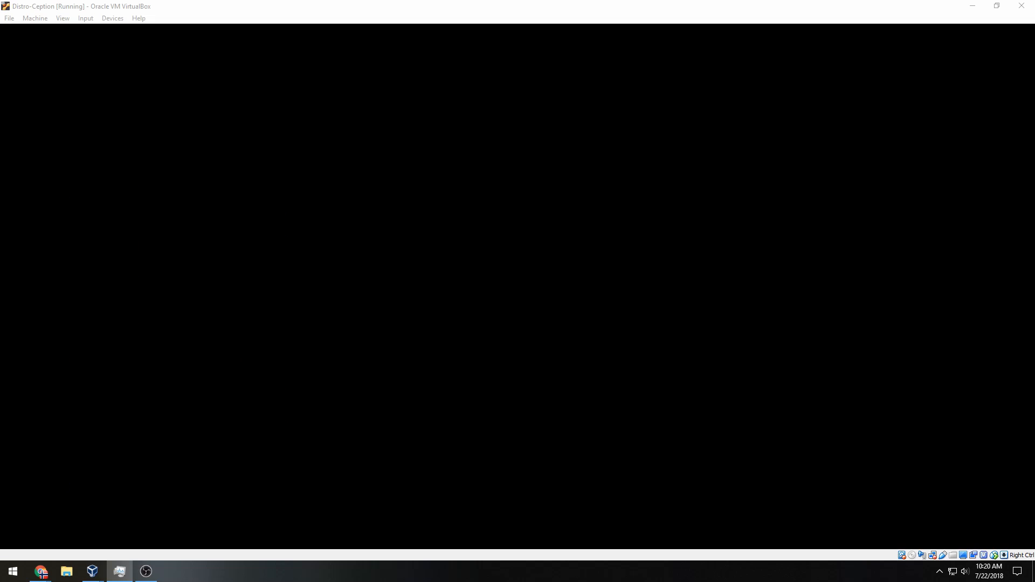
{"action": "left_click", "coordinate": [415, 228]}
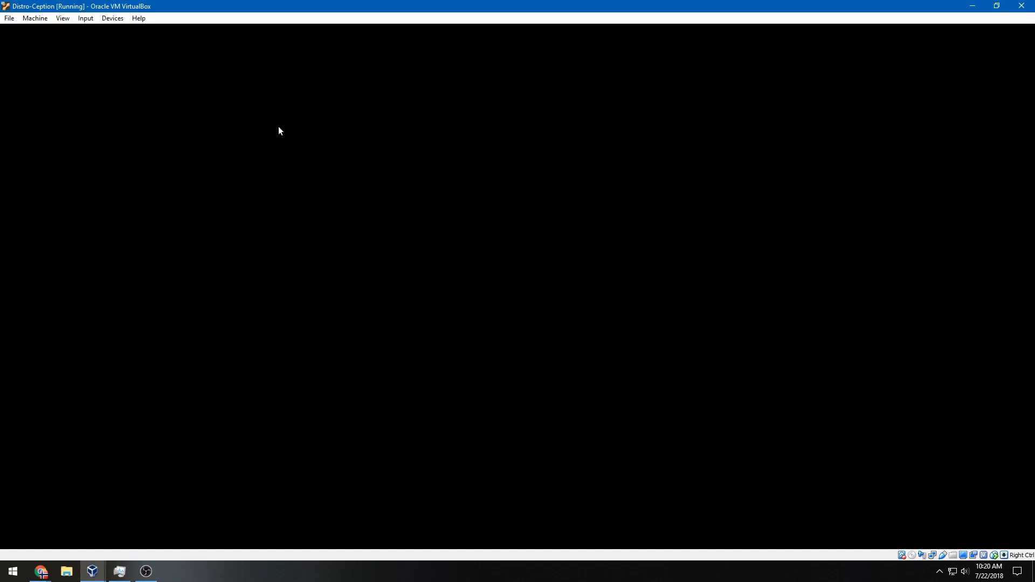
Browse the VM's Devices menu several times without choosing anything
{"action": "left_click", "coordinate": [104, 18]}
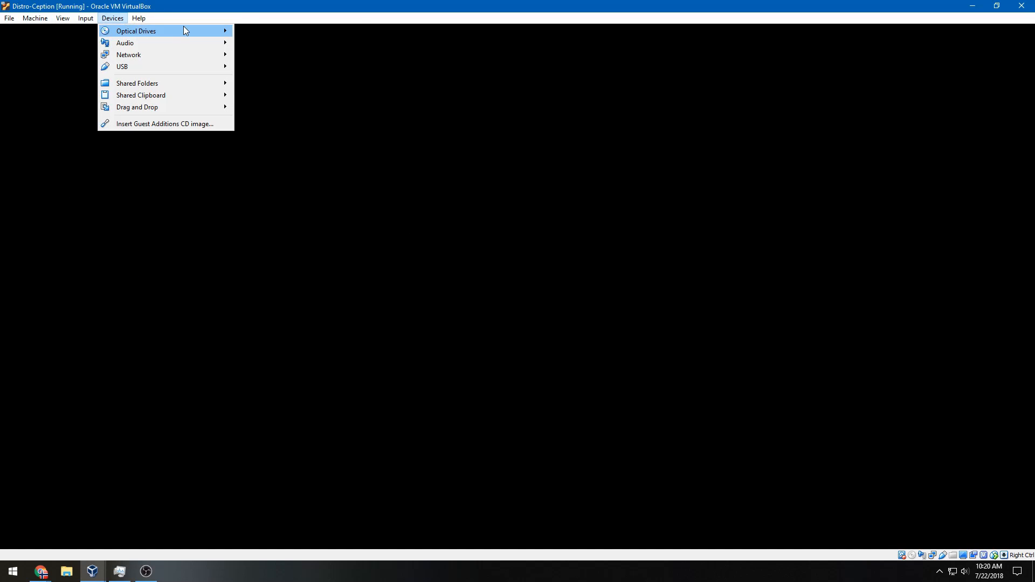
{"action": "mouse_move", "coordinate": [183, 26]}
{"action": "left_click", "coordinate": [290, 5]}
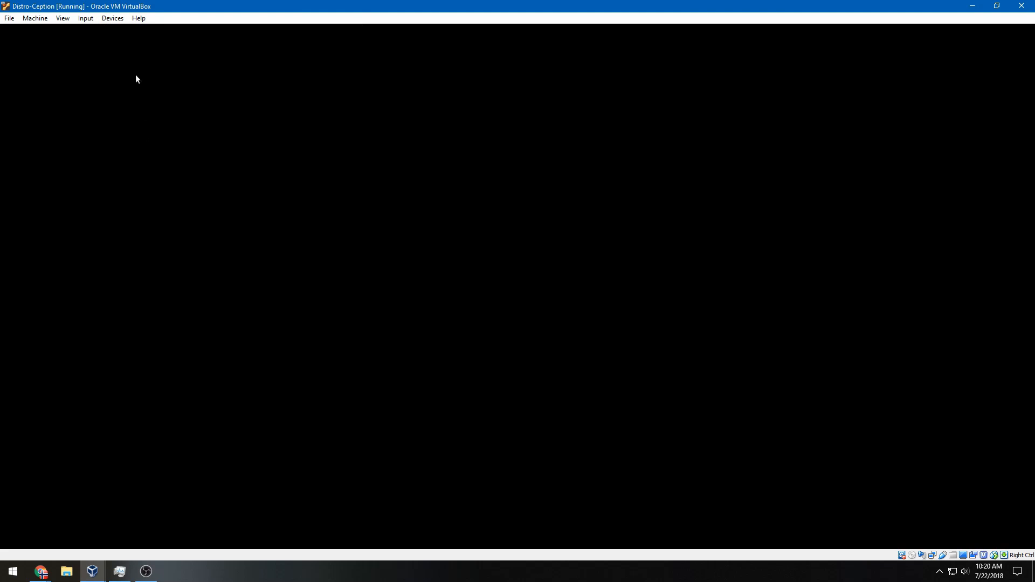
{"action": "left_click", "coordinate": [112, 19]}
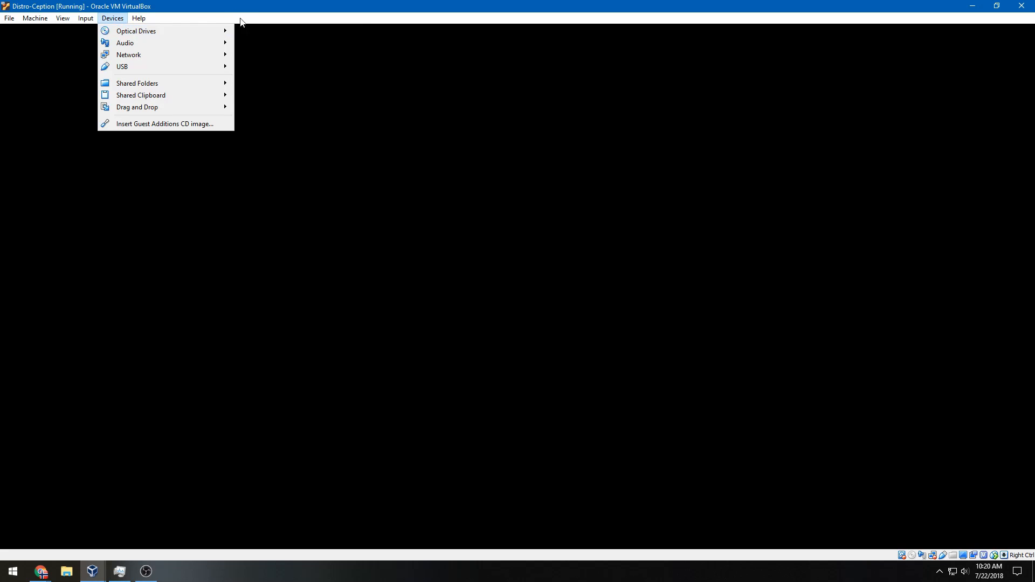
{"action": "left_click", "coordinate": [47, 109]}
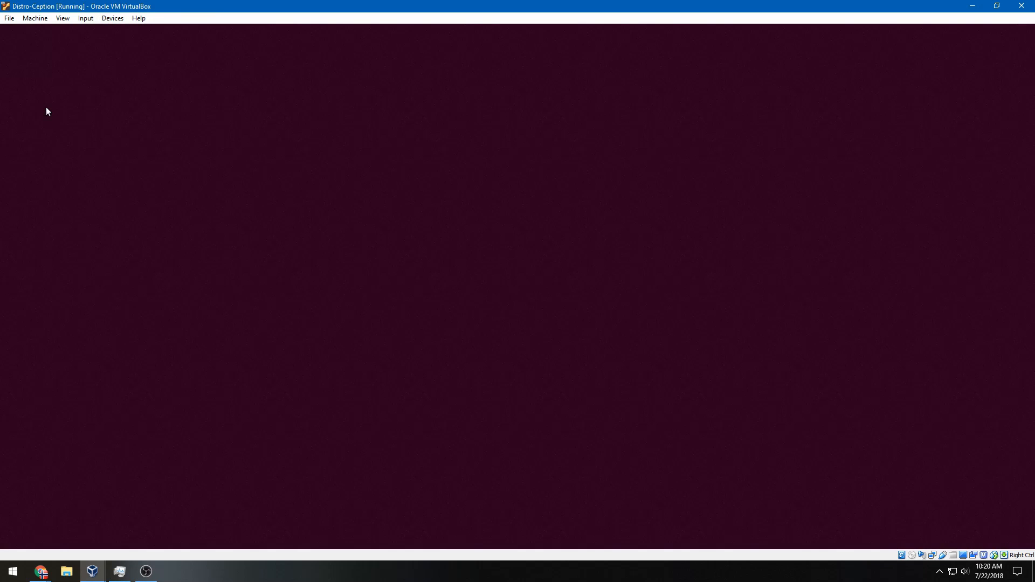
{"action": "left_click", "coordinate": [105, 21]}
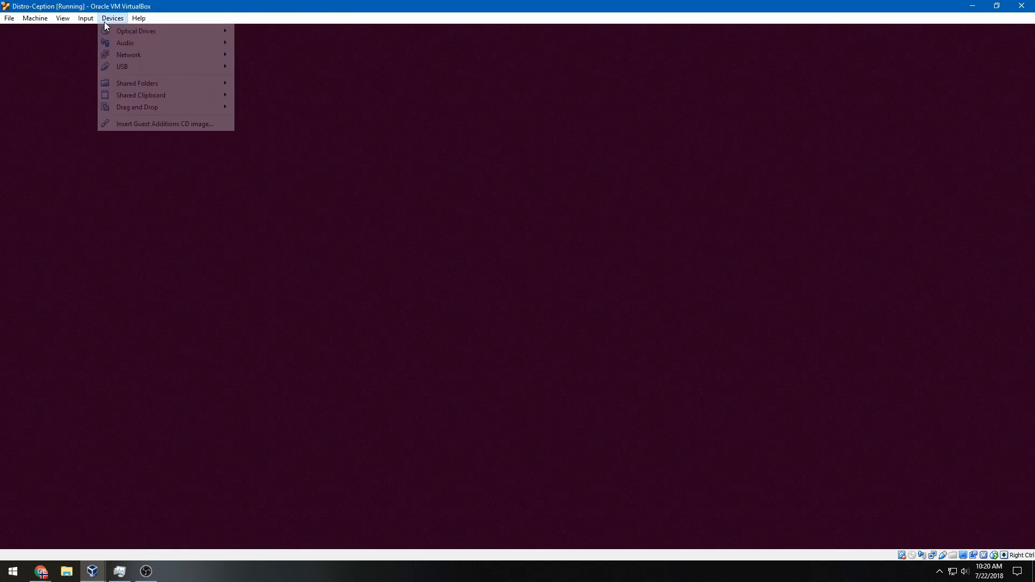
{"action": "left_click", "coordinate": [264, 201]}
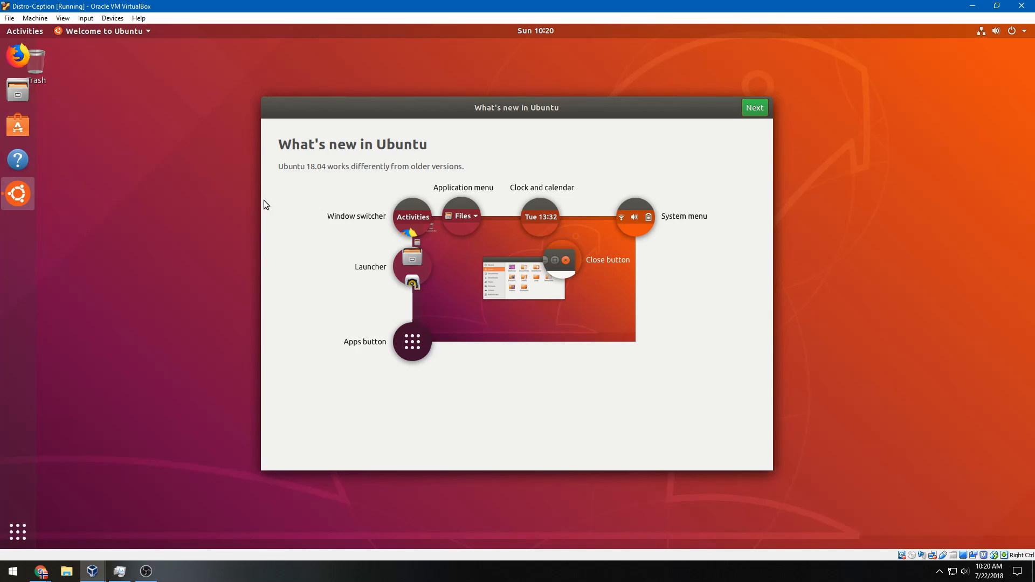
Go through the Welcome to Ubuntu tour pages, skipping Livepatch, and finish with Done
{"action": "left_click", "coordinate": [752, 111]}
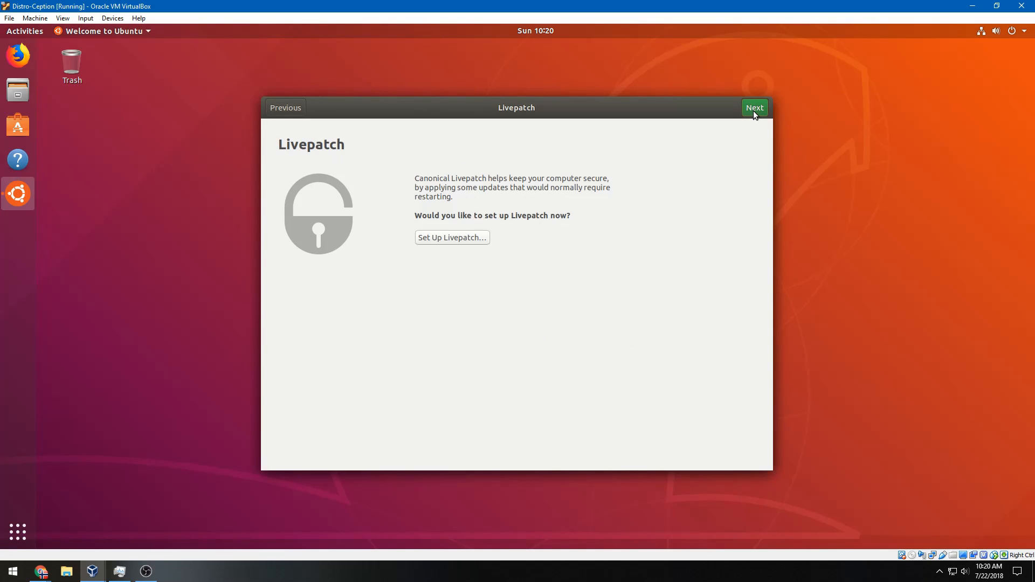
{"action": "left_click", "coordinate": [753, 113]}
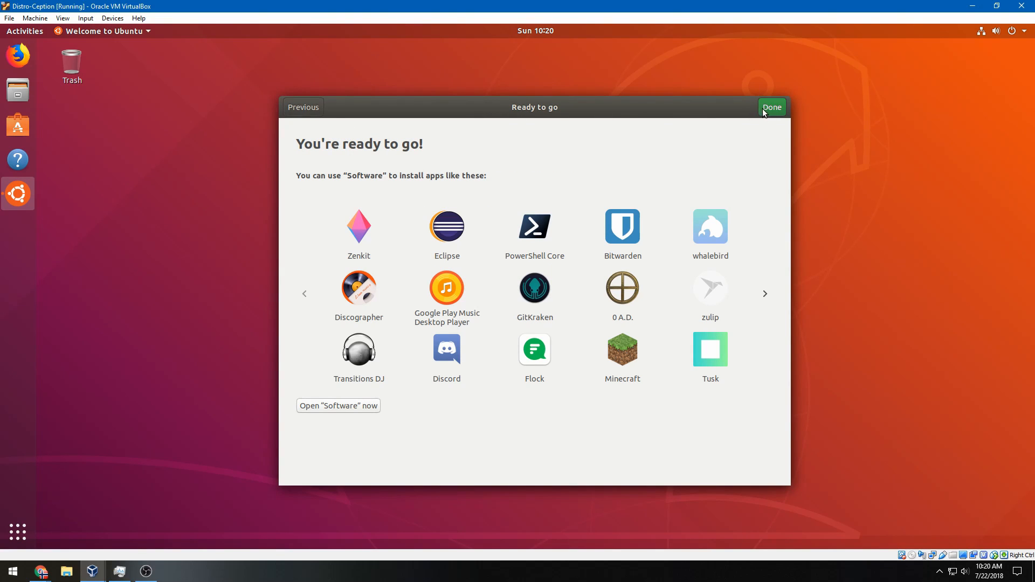
{"action": "left_click", "coordinate": [764, 111]}
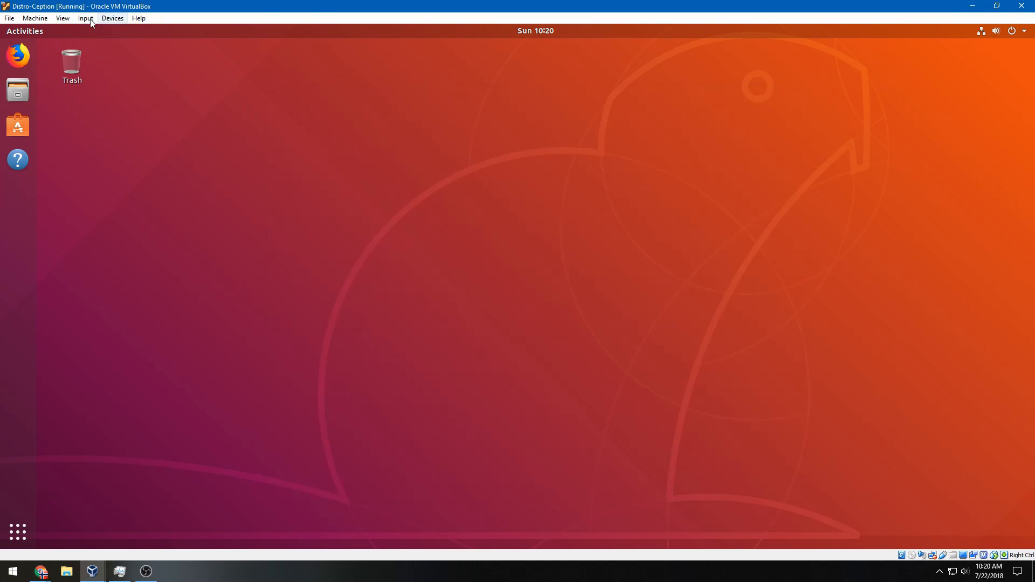
{"action": "left_click", "coordinate": [67, 19]}
Insert the Guest Additions CD image, run it with the account password, and close the terminal
{"action": "mouse_move", "coordinate": [112, 18]}
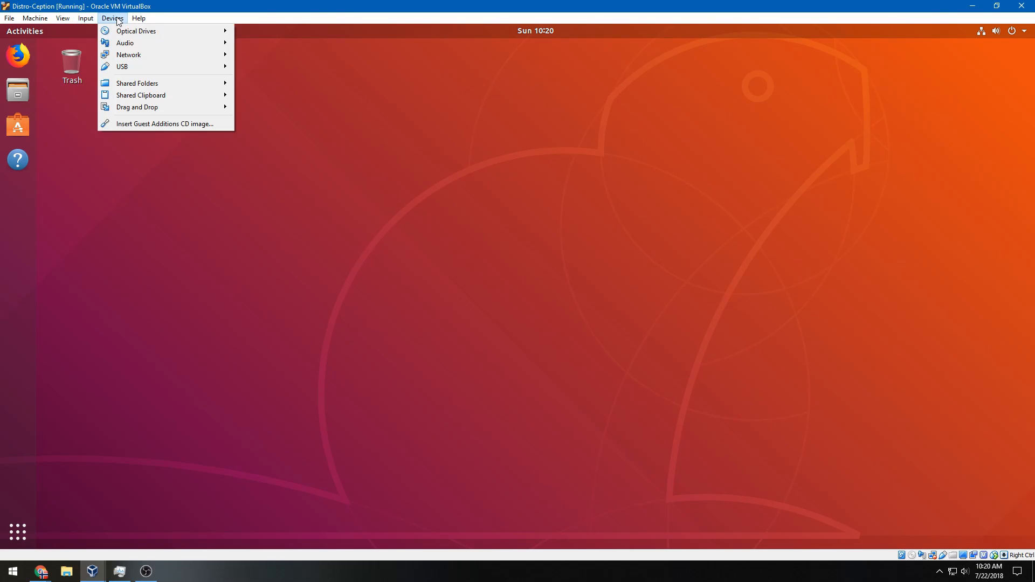
{"action": "left_click", "coordinate": [150, 125]}
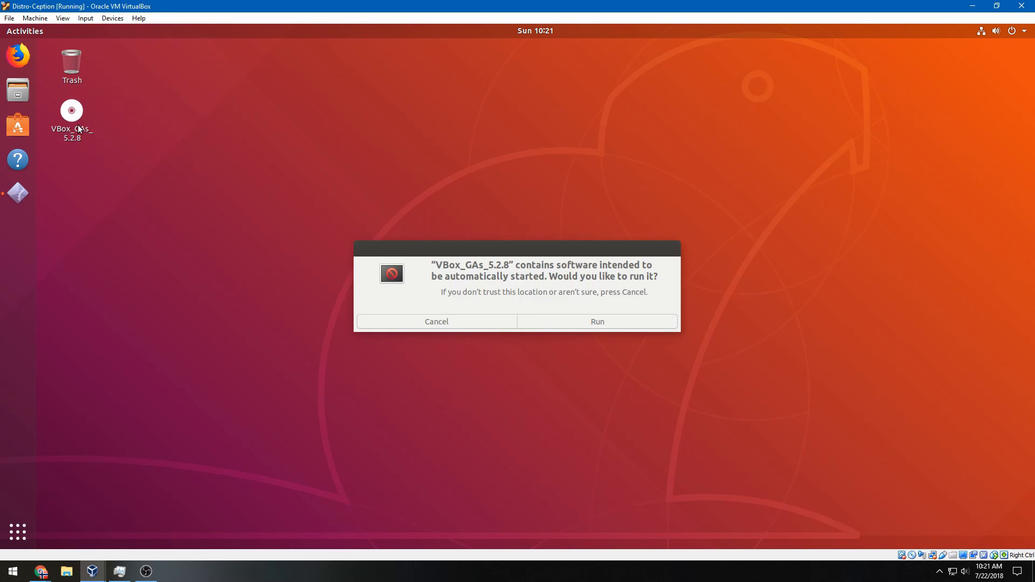
{"action": "left_click", "coordinate": [575, 325]}
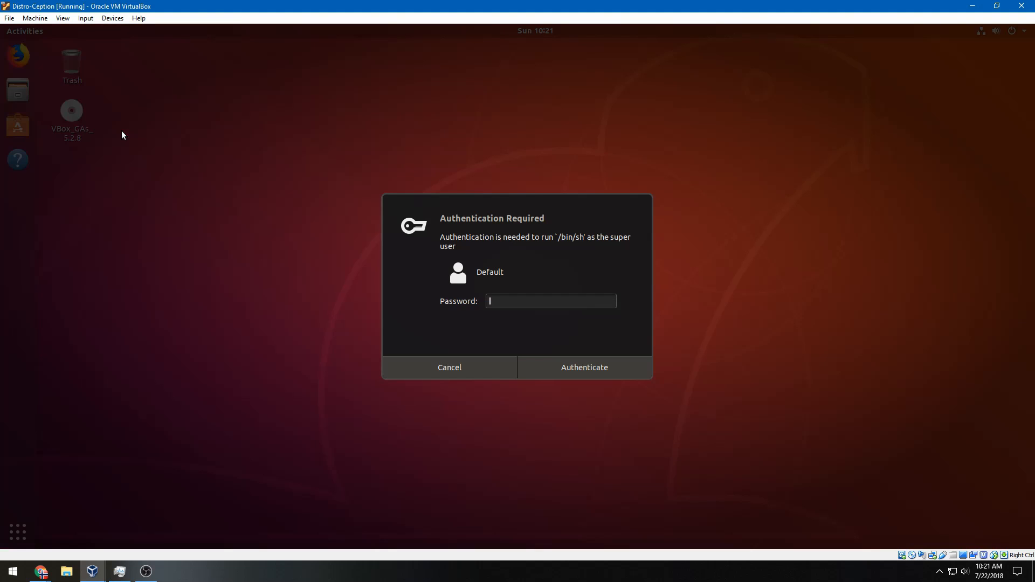
{"action": "type", "text": "•••"}
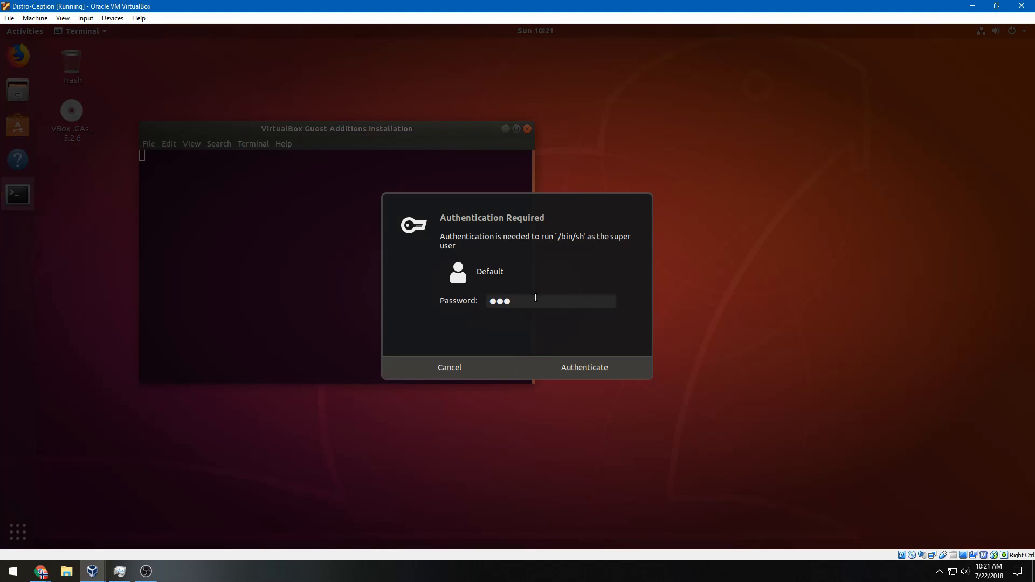
{"action": "type", "text": "•••••"}
{"action": "key", "text": "Return"}
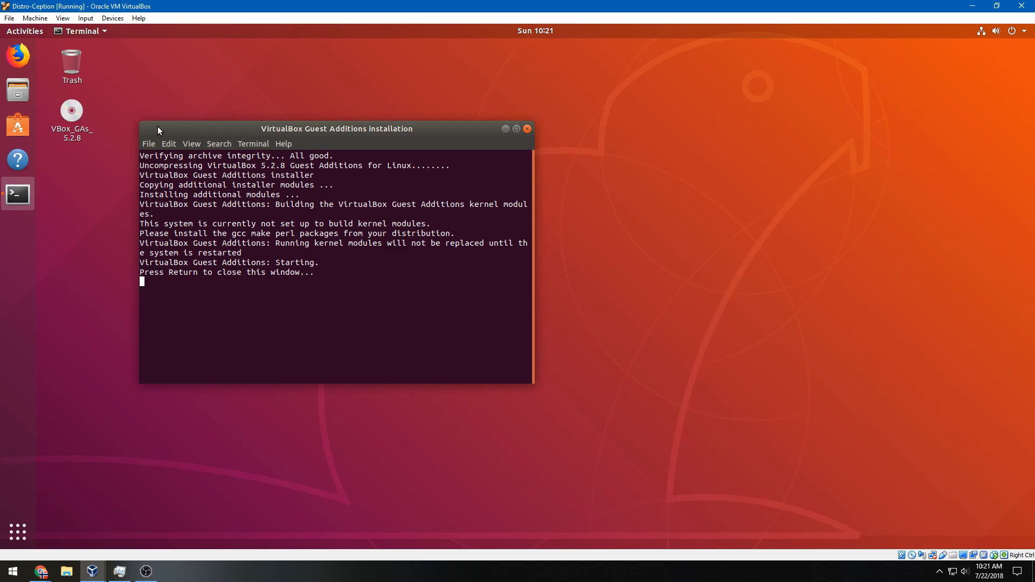
{"action": "key", "text": "Return"}
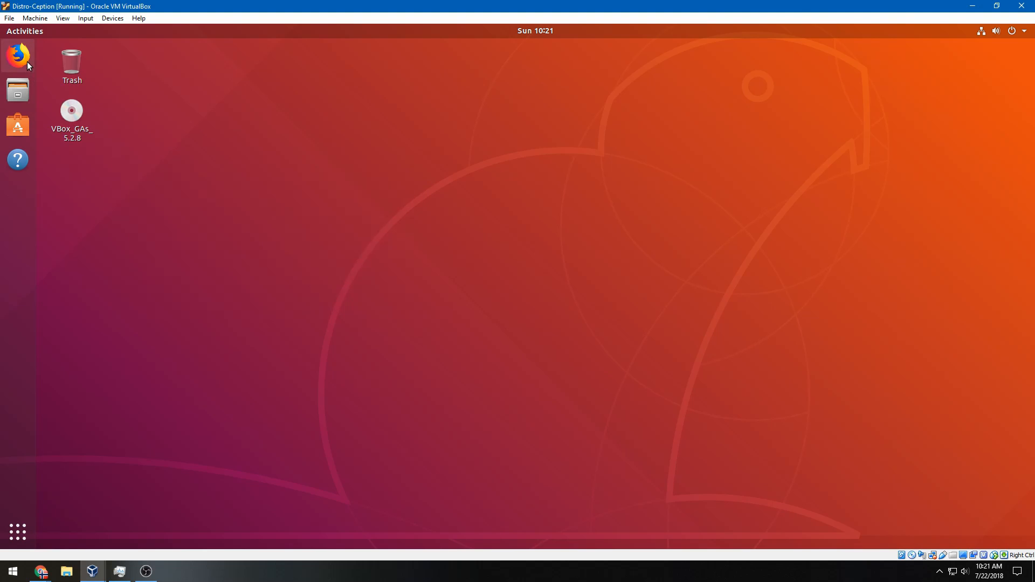
{"action": "left_click", "coordinate": [18, 532]}
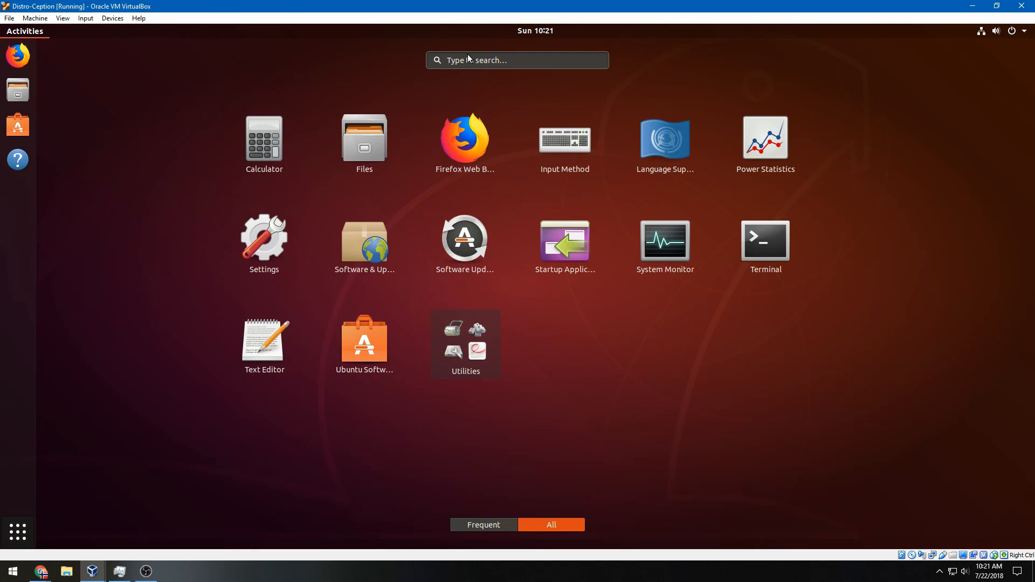
{"action": "left_click", "coordinate": [457, 64]}
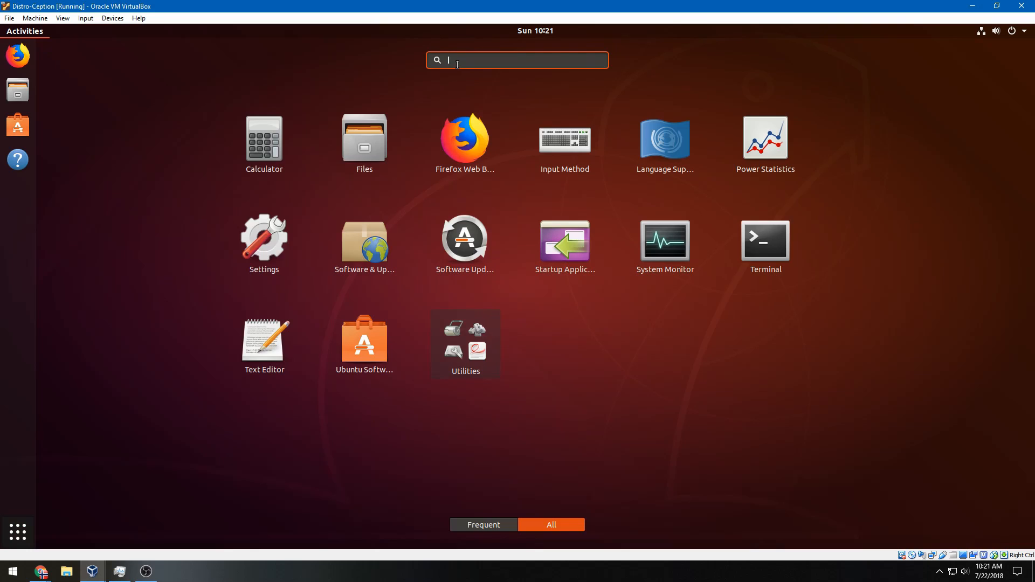
{"action": "type", "text": "guest"}
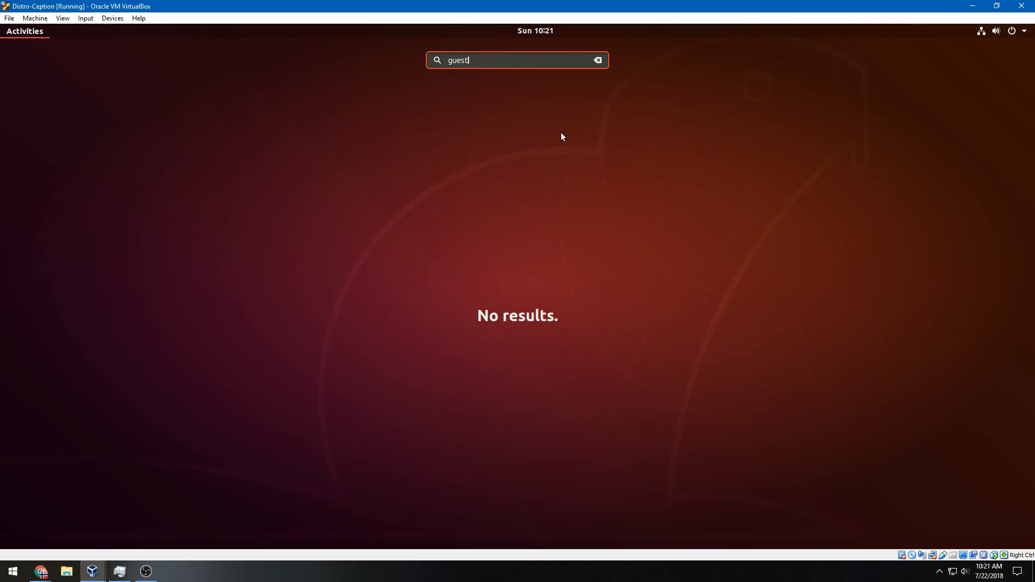
{"action": "key", "text": "Escape"}
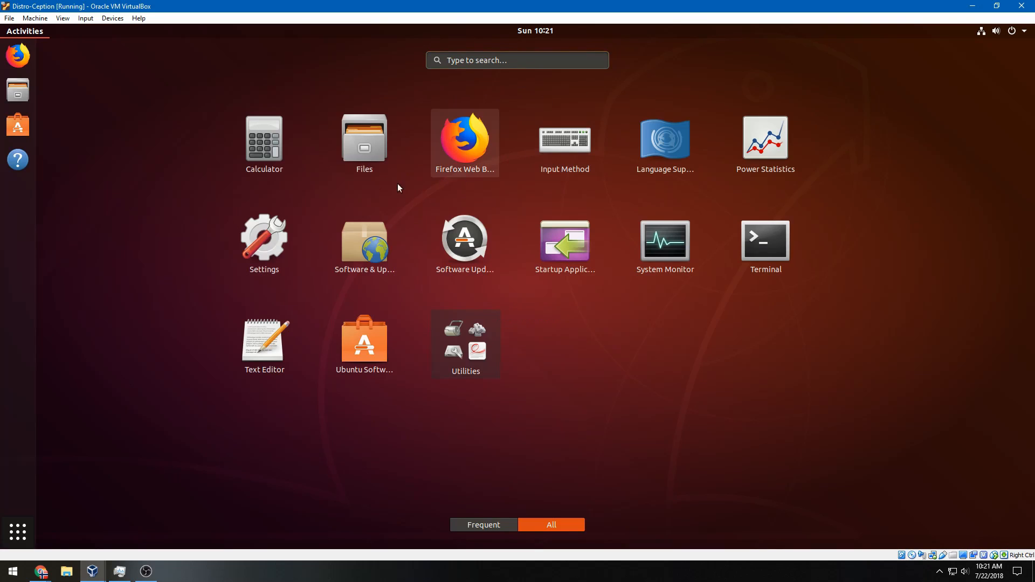
{"action": "left_click", "coordinate": [16, 105]}
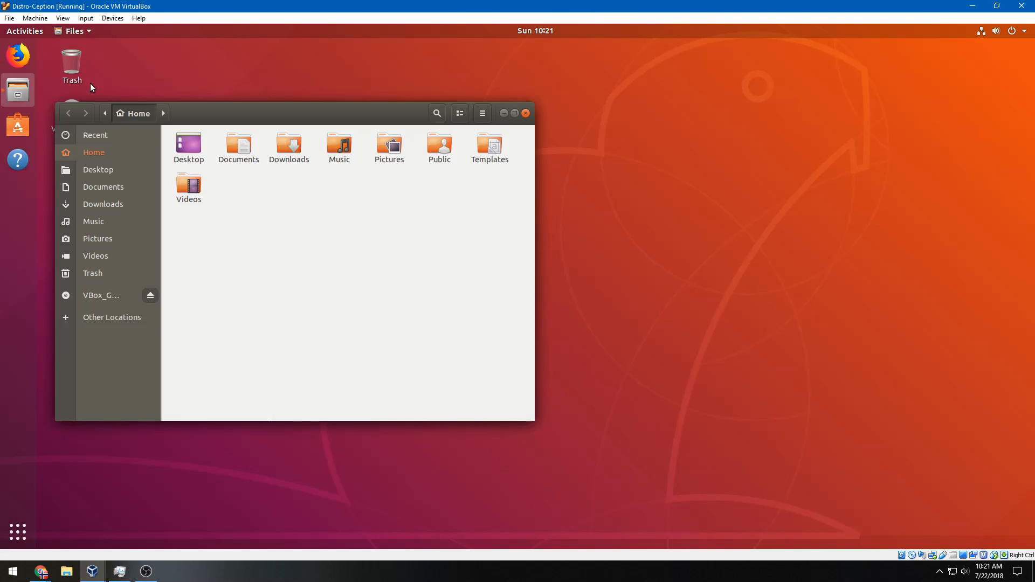
{"action": "left_click_drag", "start_coordinate": [215, 119], "coordinate": [328, 122]}
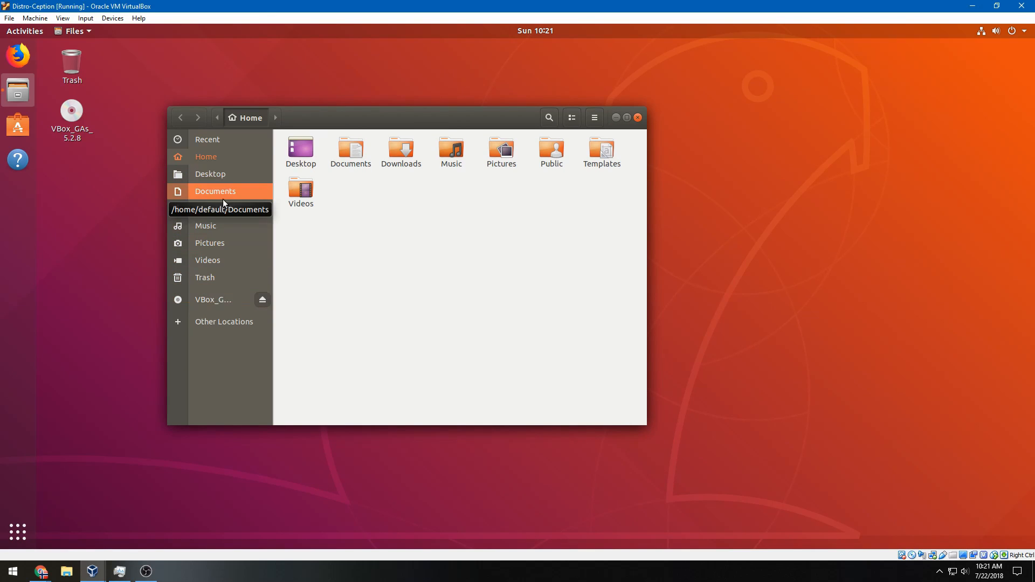
{"action": "left_click", "coordinate": [637, 118]}
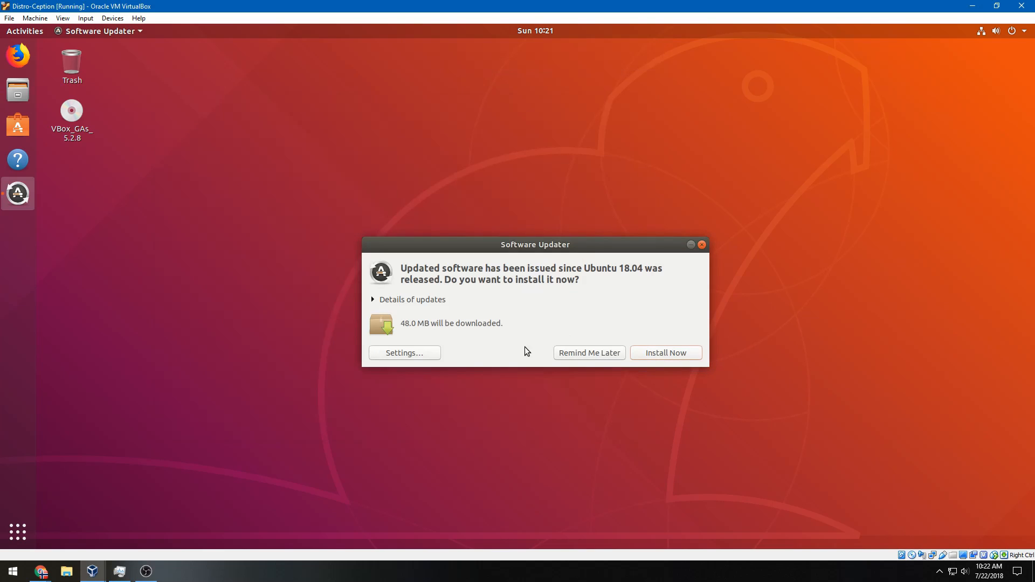
{"action": "left_click", "coordinate": [598, 354]}
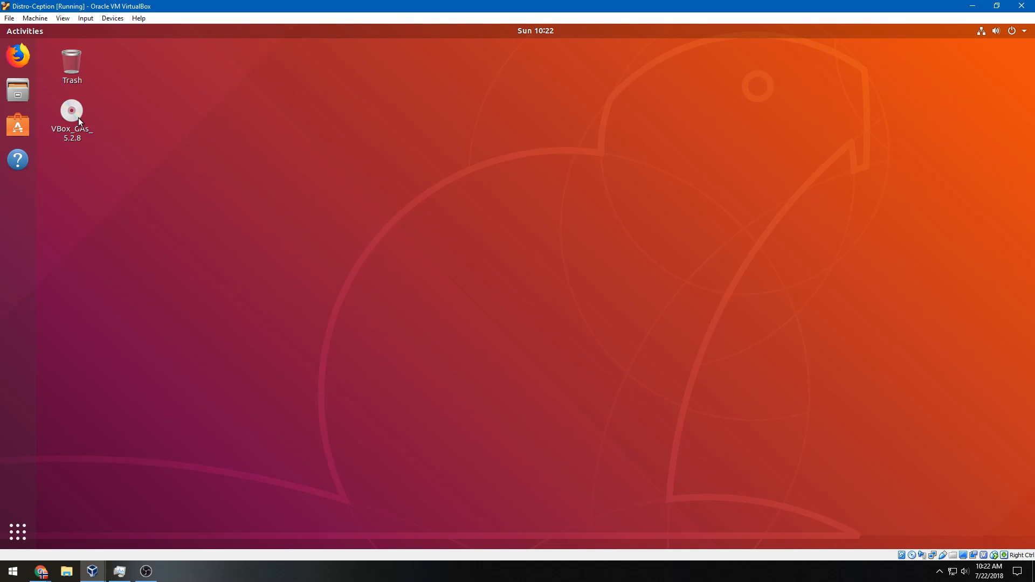
Eject the Guest Additions disc from the Ubuntu guest's virtual optical drive
{"action": "left_click", "coordinate": [85, 19]}
{"action": "mouse_move", "coordinate": [103, 22]}
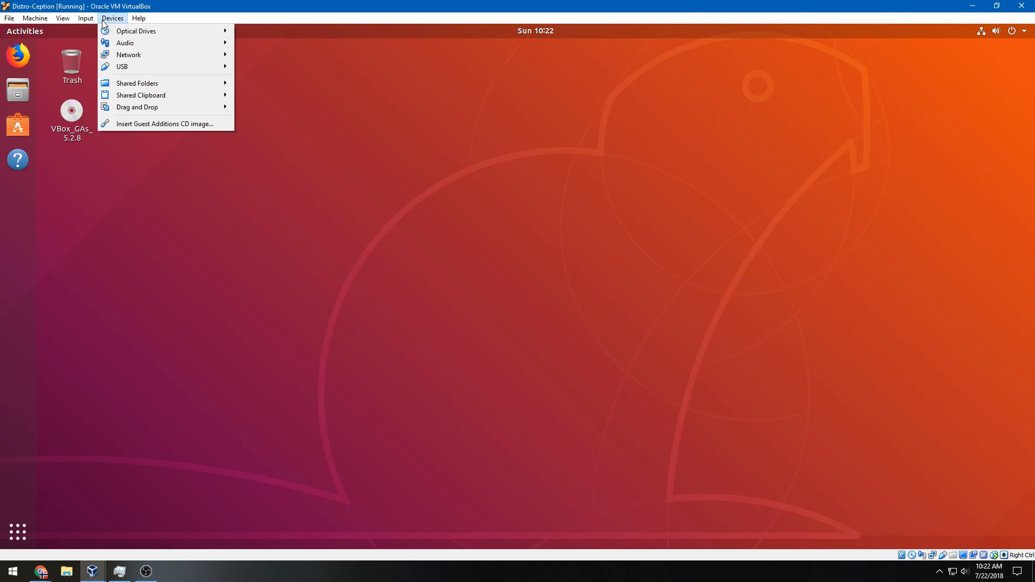
{"action": "mouse_move", "coordinate": [133, 30]}
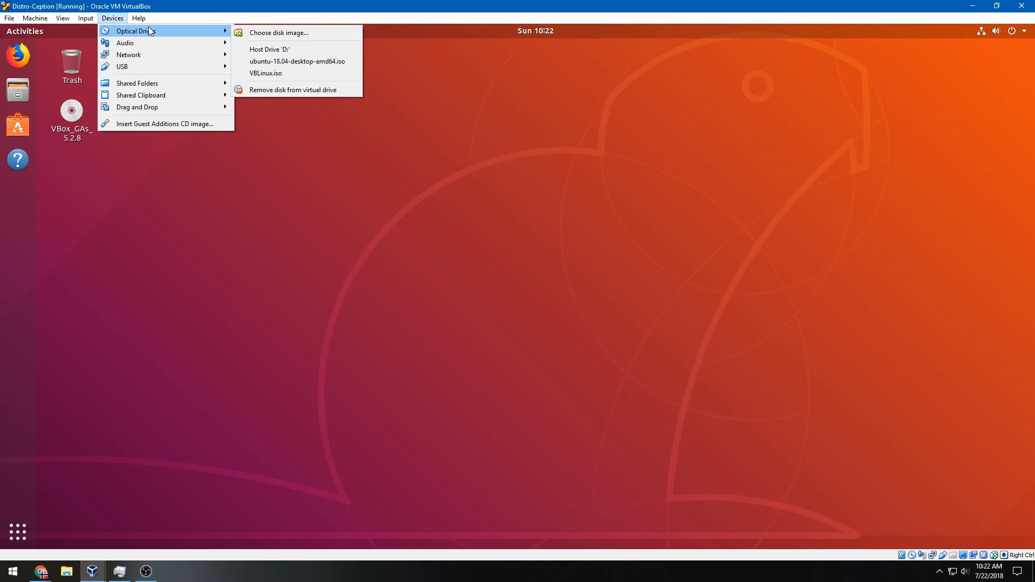
{"action": "left_click", "coordinate": [289, 92]}
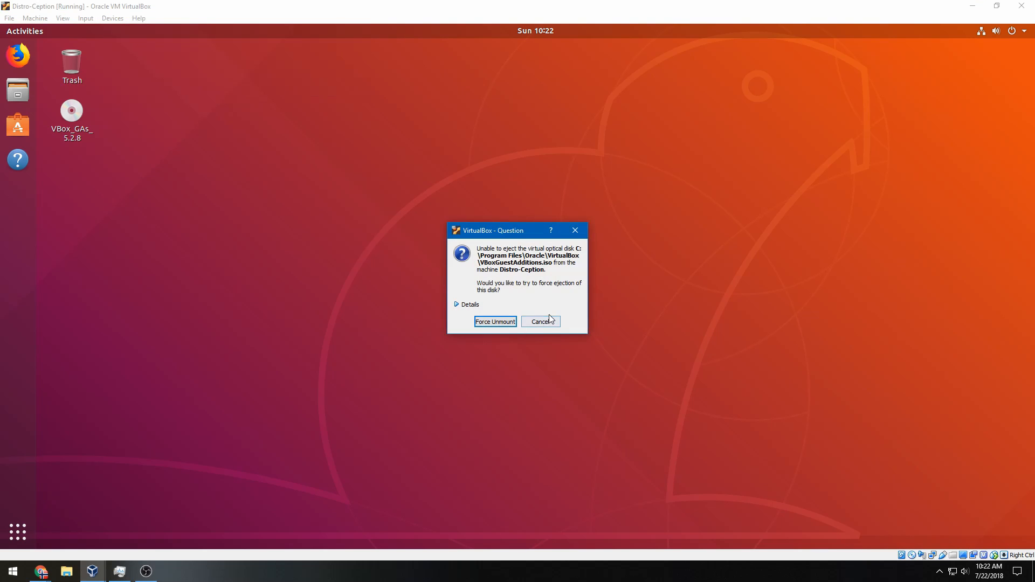
{"action": "left_click", "coordinate": [549, 321]}
{"action": "left_click", "coordinate": [77, 107]}
{"action": "right_click", "coordinate": [76, 108]}
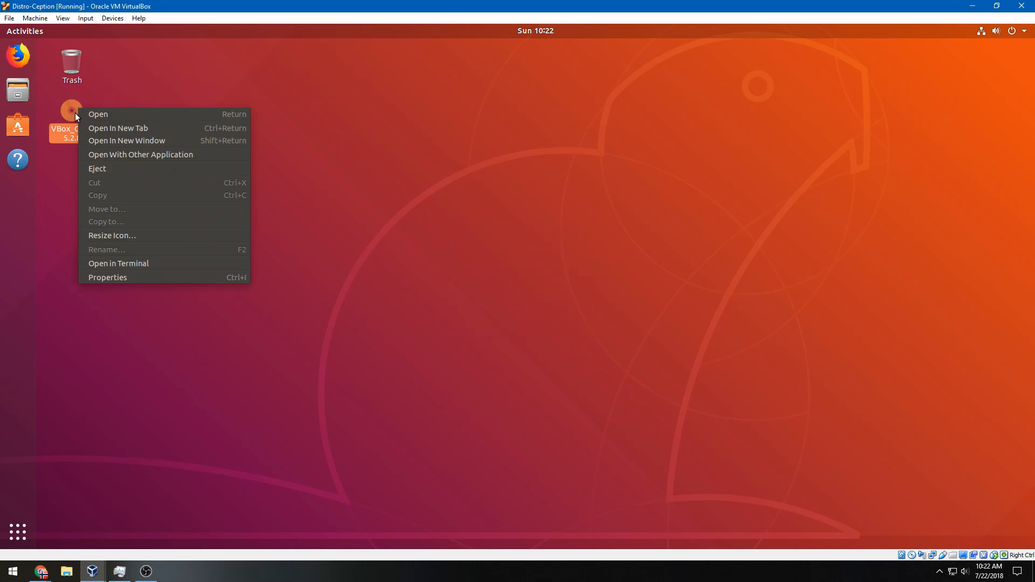
{"action": "left_click", "coordinate": [105, 169]}
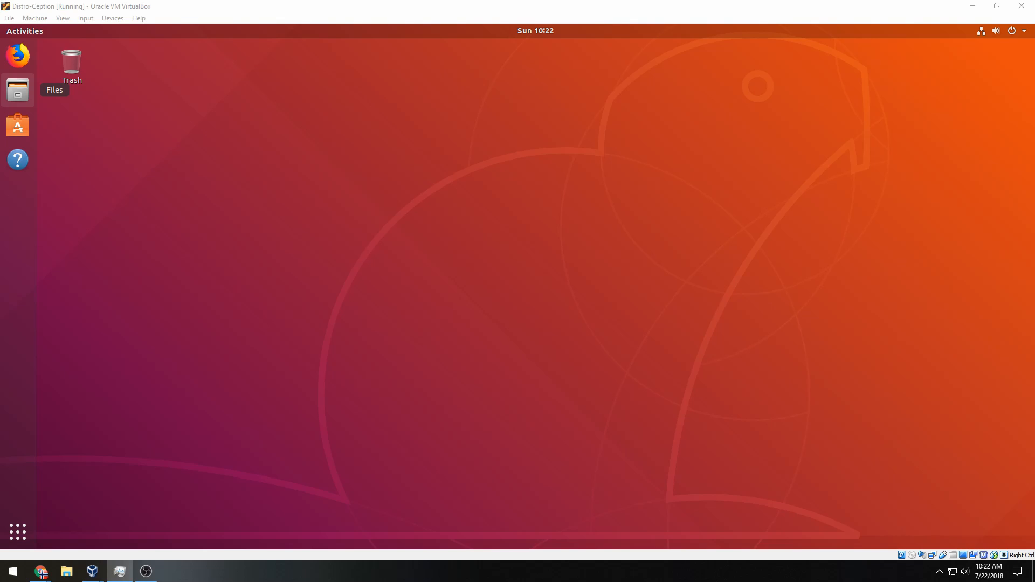
Insert VBLinux.iso into the optical drive and dismiss the disc notification
{"action": "left_click", "coordinate": [250, 6]}
{"action": "left_click", "coordinate": [87, 19]}
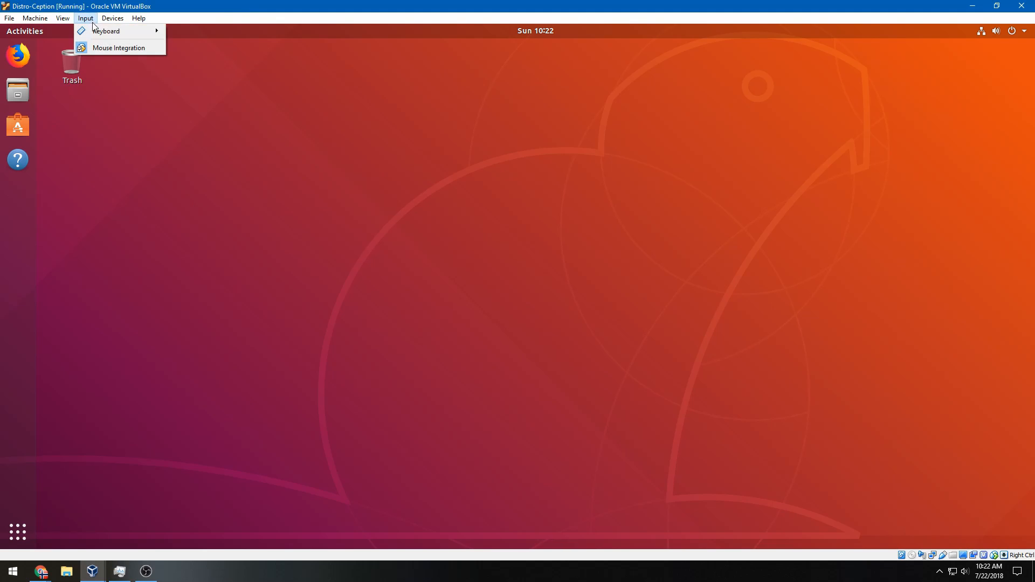
{"action": "mouse_move", "coordinate": [110, 18]}
{"action": "mouse_move", "coordinate": [211, 35]}
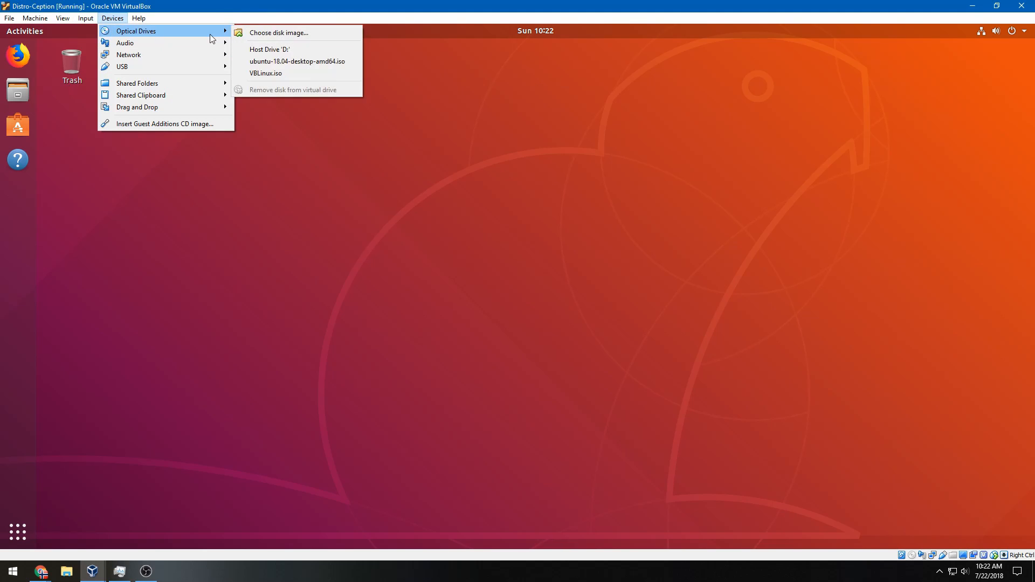
{"action": "left_click", "coordinate": [250, 33]}
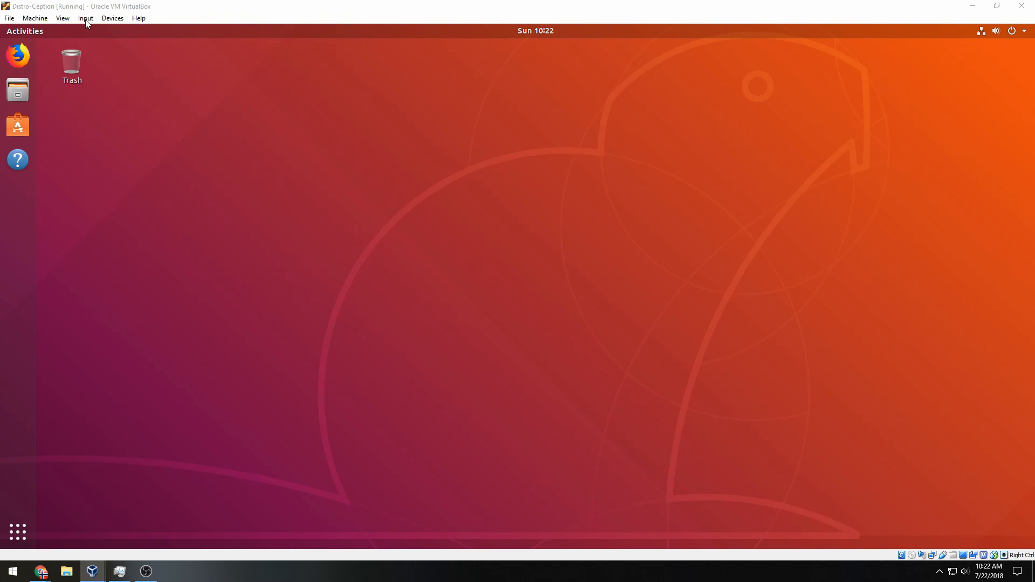
{"action": "left_click", "coordinate": [503, 20]}
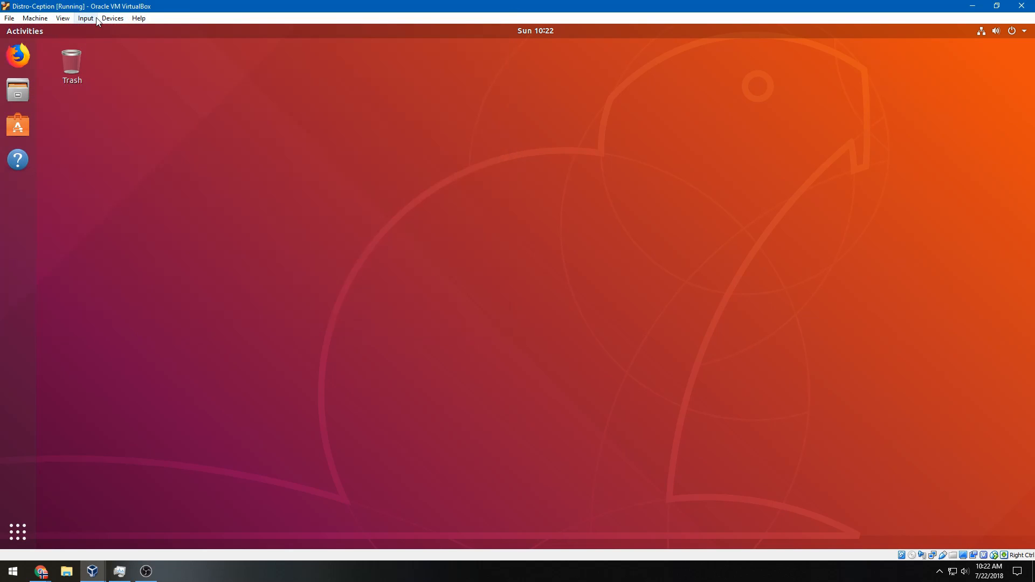
{"action": "left_click", "coordinate": [108, 18]}
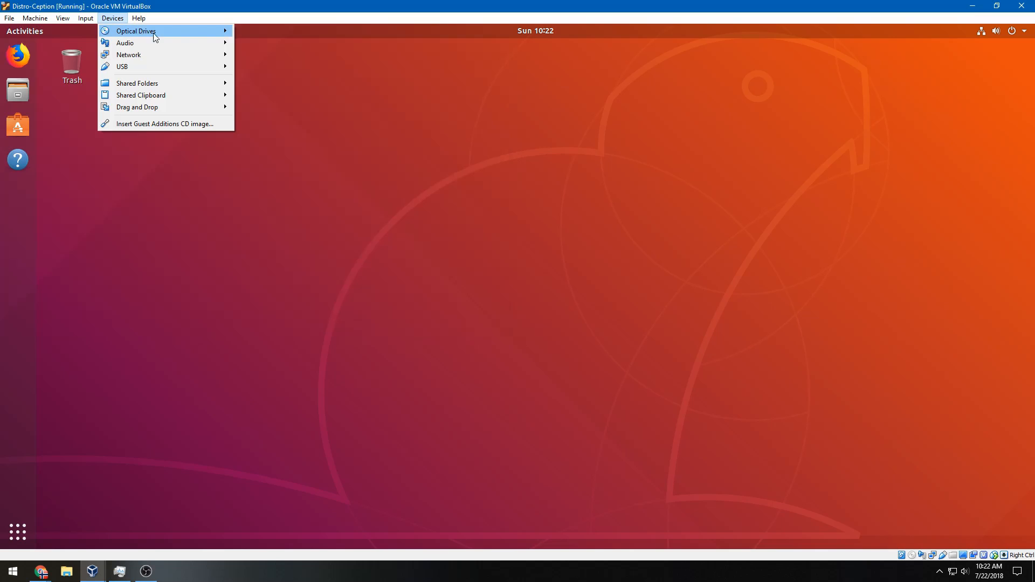
{"action": "mouse_move", "coordinate": [155, 36]}
{"action": "left_click", "coordinate": [267, 73]}
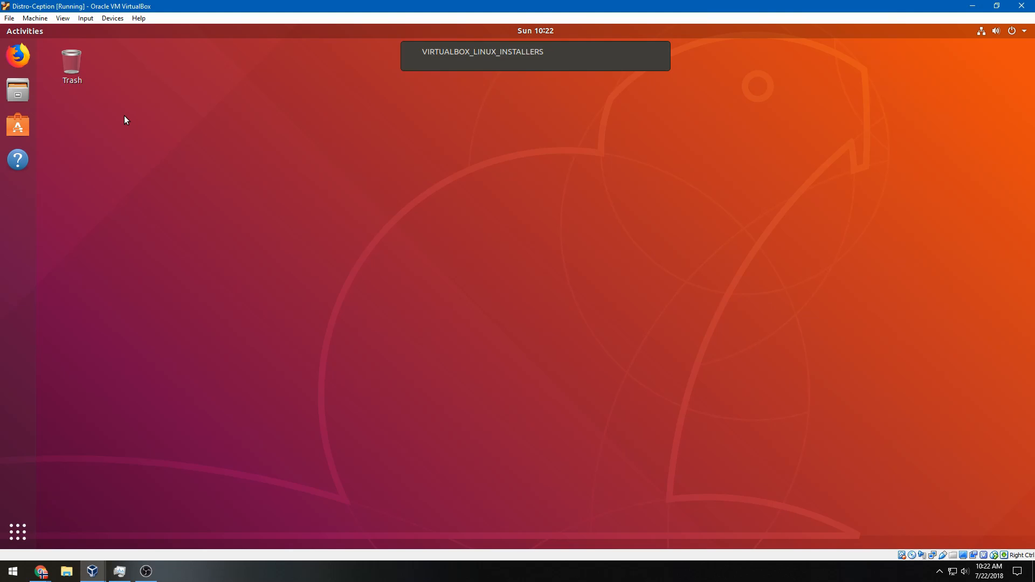
{"action": "mouse_move", "coordinate": [506, 60]}
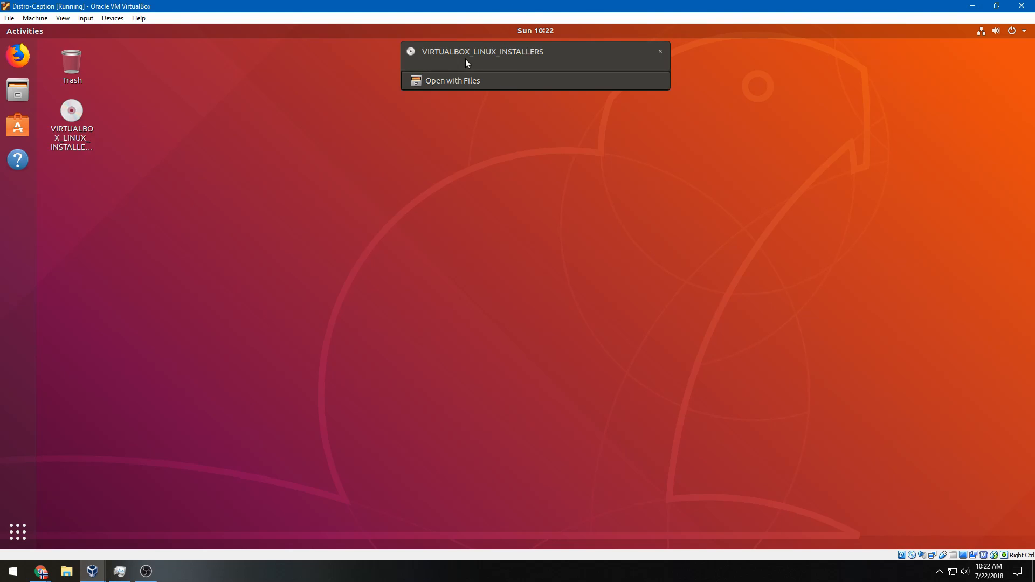
{"action": "left_click", "coordinate": [73, 116]}
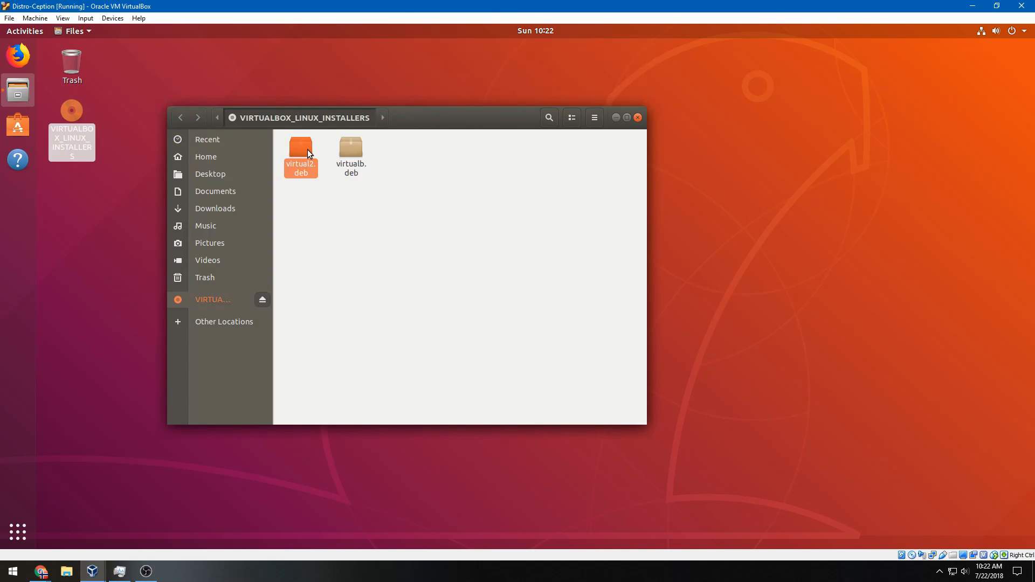
Open virtual2.deb from the installers disc in Ubuntu Software and start installing virtualbox-5.2
{"action": "double_click", "coordinate": [308, 150]}
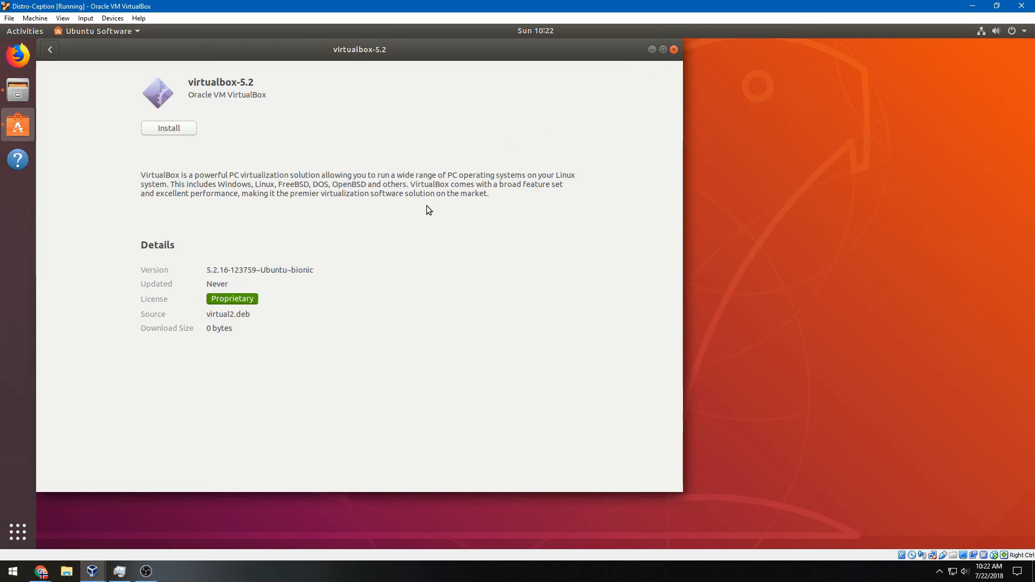
{"action": "left_click", "coordinate": [177, 131]}
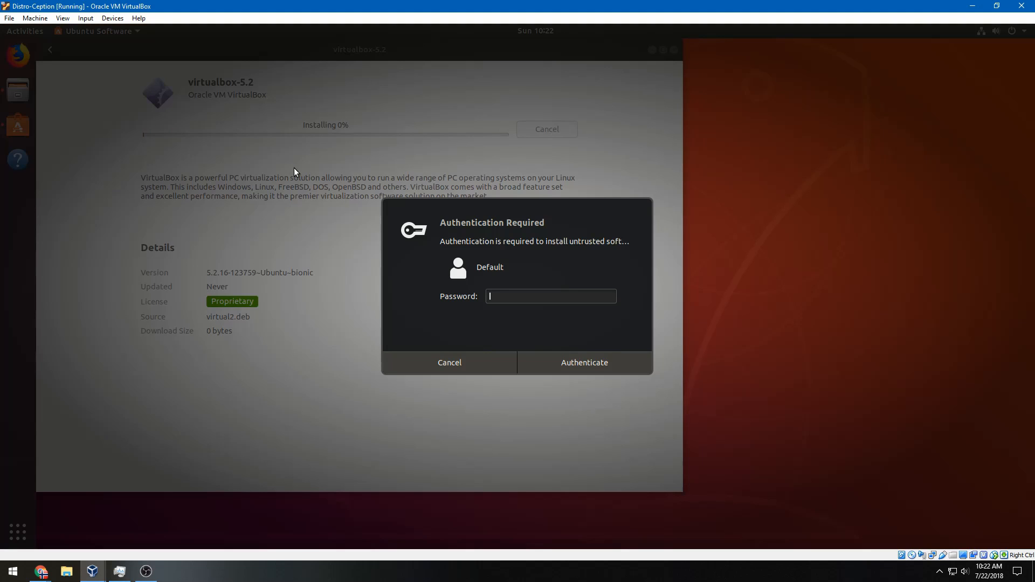
Enter the account password in Authentication Required to authorise the virtualbox-5.2 install
{"action": "type", "text": "*********"}
{"action": "key", "text": "Return"}
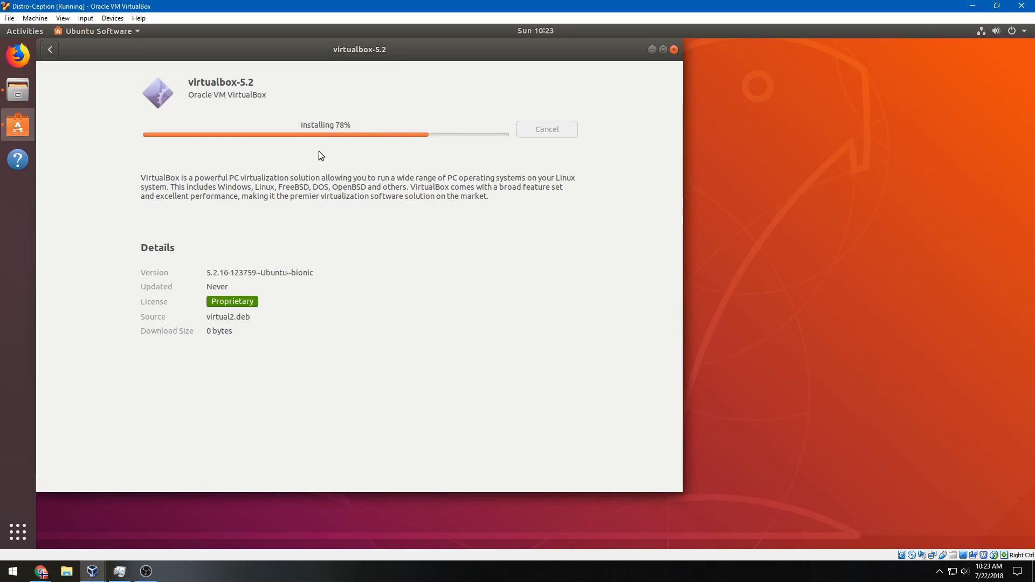
While virtualbox-5.2 installs, select page text, then show Disk 0 activity in host Task Manager
{"action": "left_click_drag", "start_coordinate": [270, 187], "coordinate": [374, 187]}
{"action": "triple_click", "coordinate": [380, 189]}
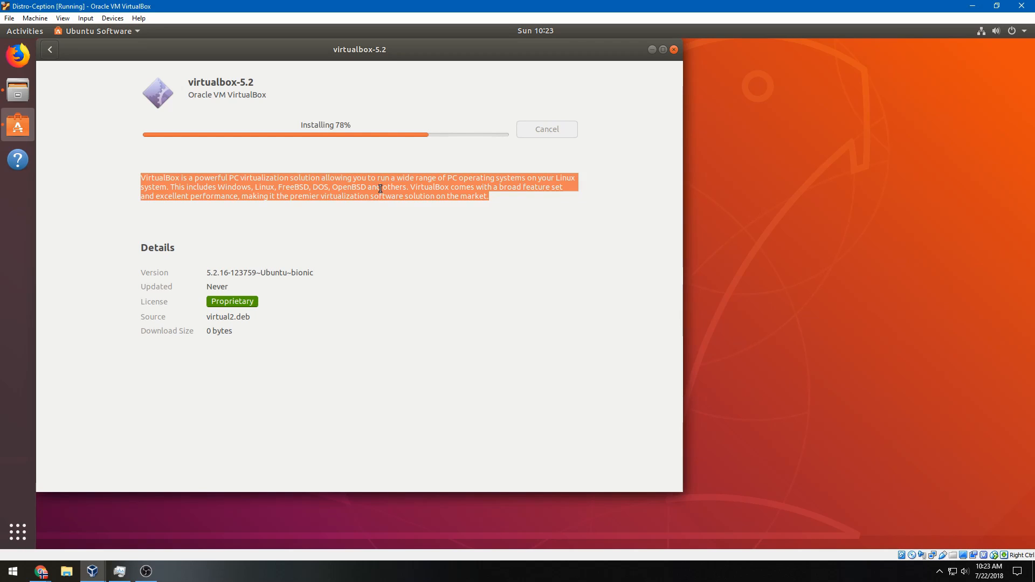
{"action": "left_click", "coordinate": [380, 188]}
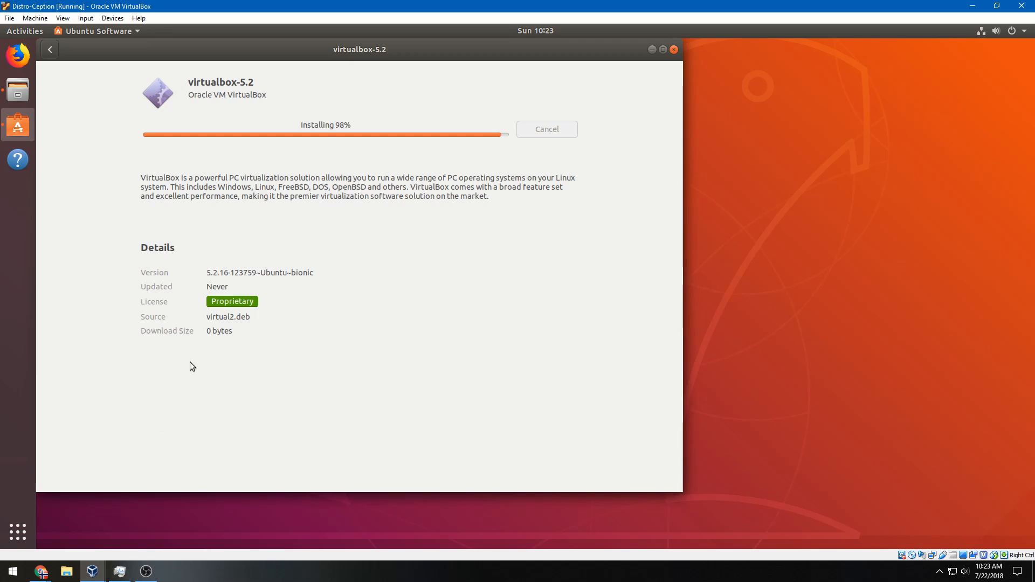
{"action": "left_click_drag", "start_coordinate": [225, 273], "coordinate": [241, 309]}
{"action": "triple_click", "coordinate": [256, 272]}
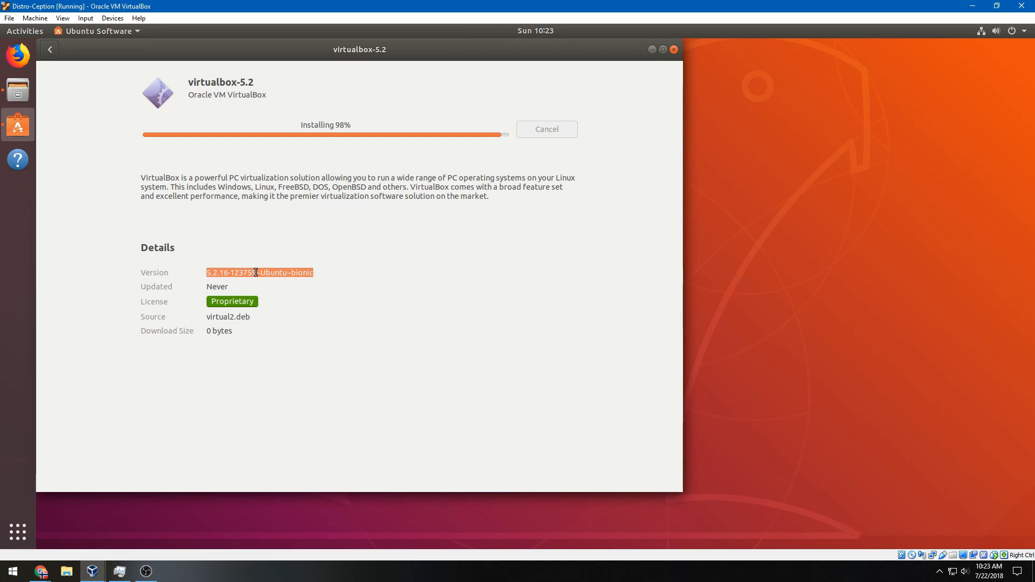
{"action": "triple_click", "coordinate": [247, 177]}
{"action": "left_click", "coordinate": [247, 177]}
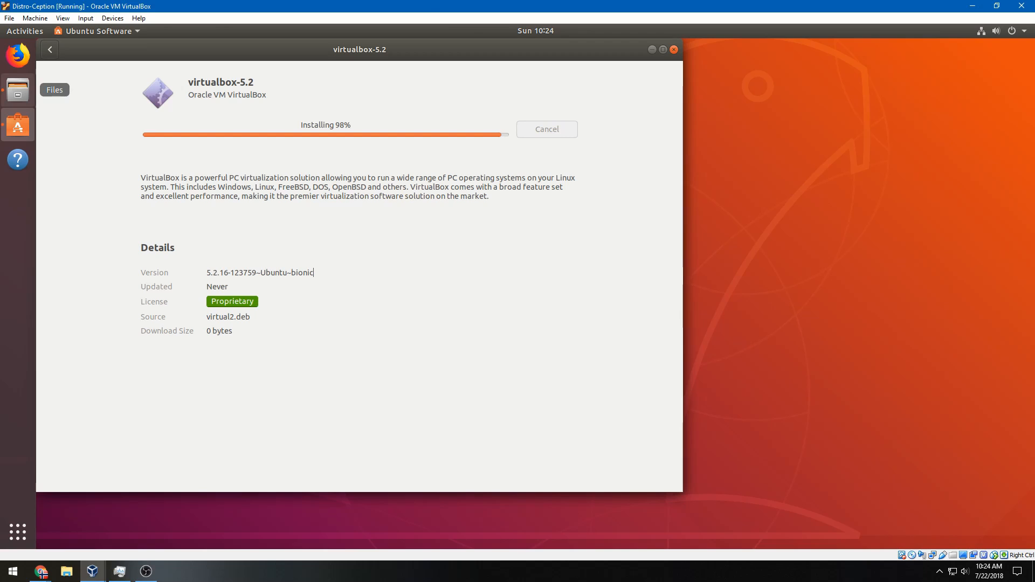
{"action": "left_click_drag", "start_coordinate": [0, 214], "coordinate": [296, 202]}
{"action": "left_click", "coordinate": [158, 323]}
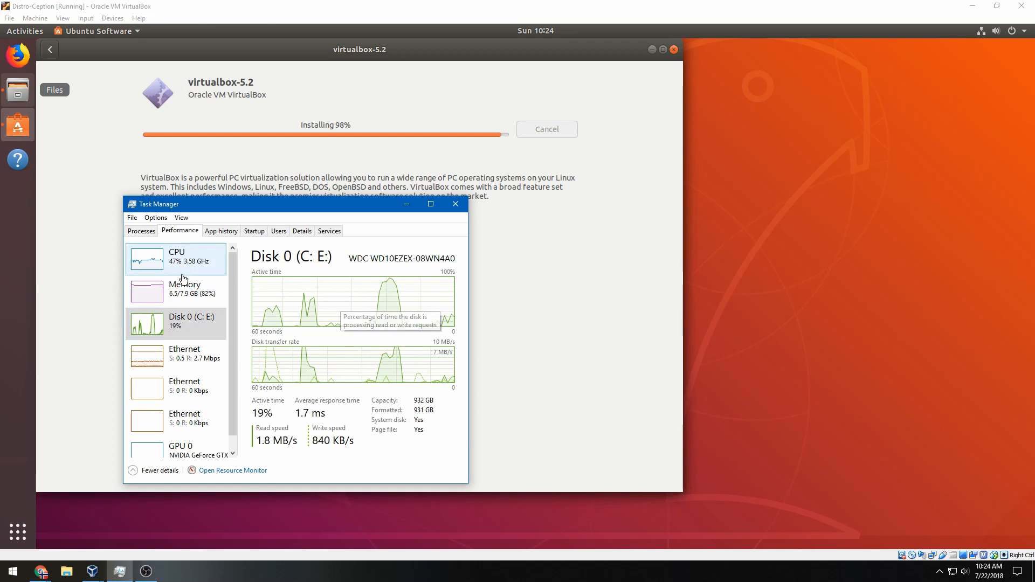
Switch Task Manager to CPU, slide it off-screen, and wait in the VM for completion
{"action": "left_click", "coordinate": [194, 257]}
{"action": "left_click_drag", "start_coordinate": [220, 207], "coordinate": [0, 254]}
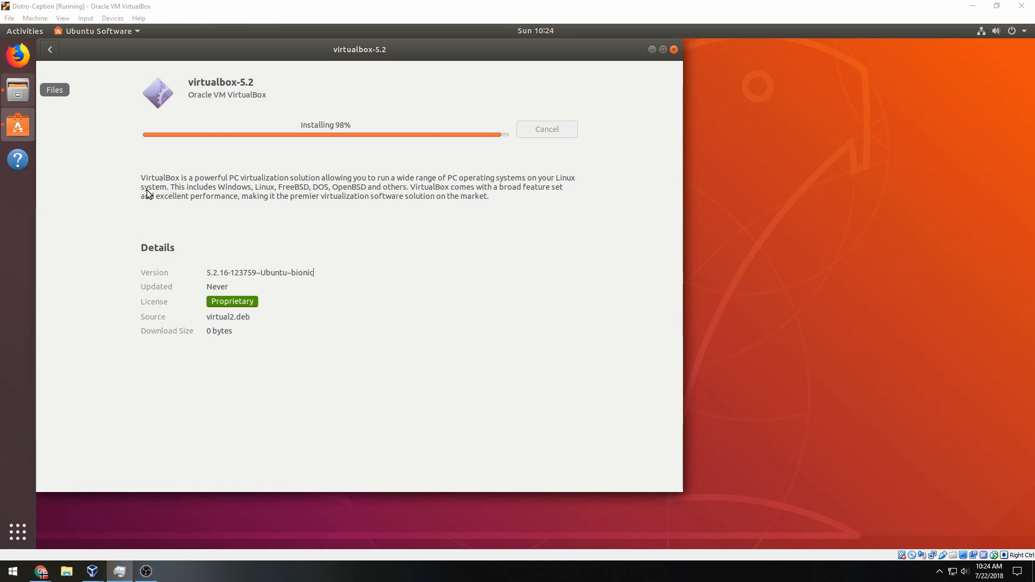
{"action": "left_click", "coordinate": [303, 176]}
{"action": "left_click_drag", "start_coordinate": [312, 187], "coordinate": [338, 197]}
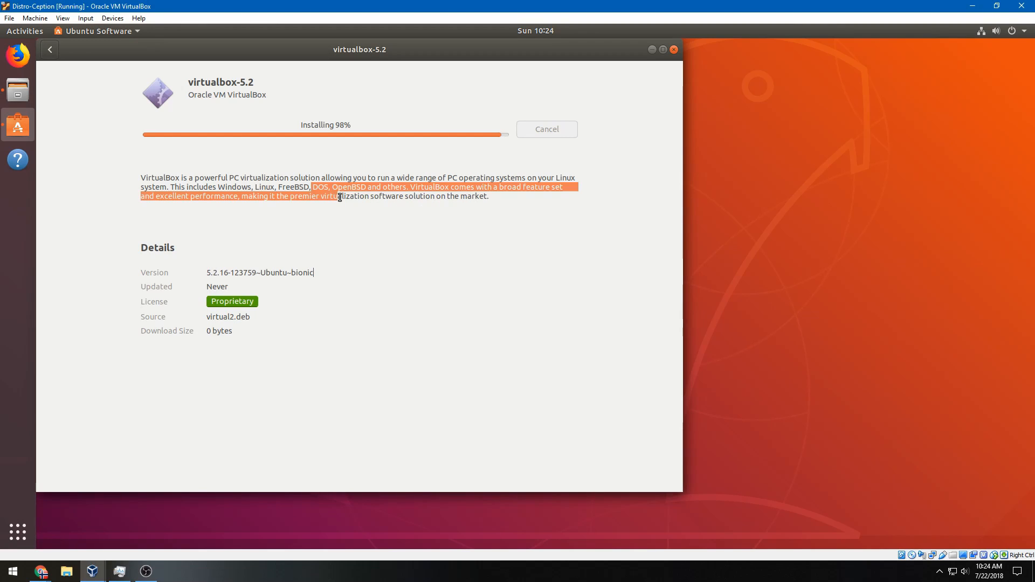
{"action": "double_click", "coordinate": [340, 196]}
{"action": "left_click", "coordinate": [340, 197]}
{"action": "left_click", "coordinate": [340, 196]}
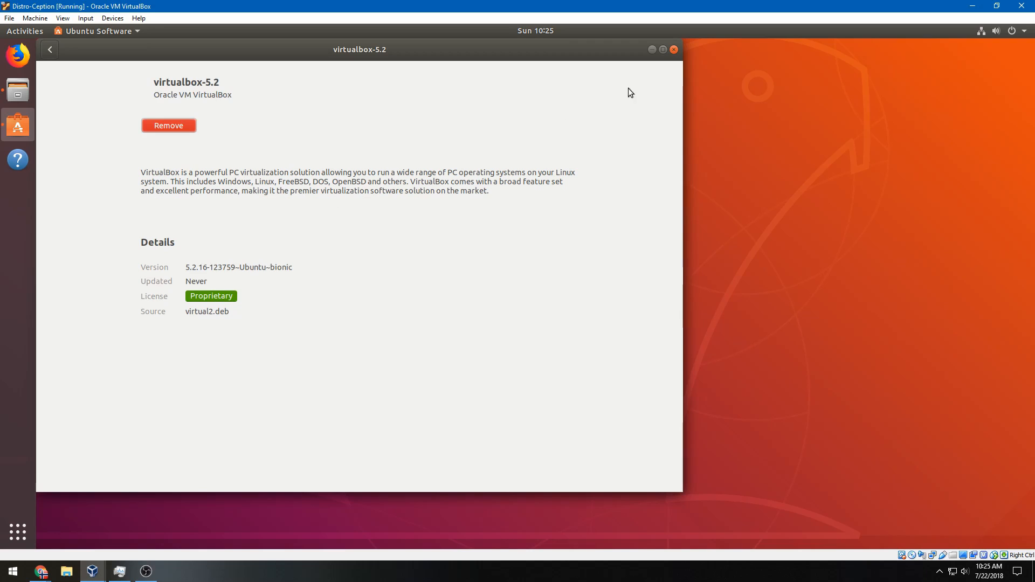
Close Ubuntu Software and the disc folder, then launch the newly installed VirtualBox
{"action": "left_click", "coordinate": [673, 50]}
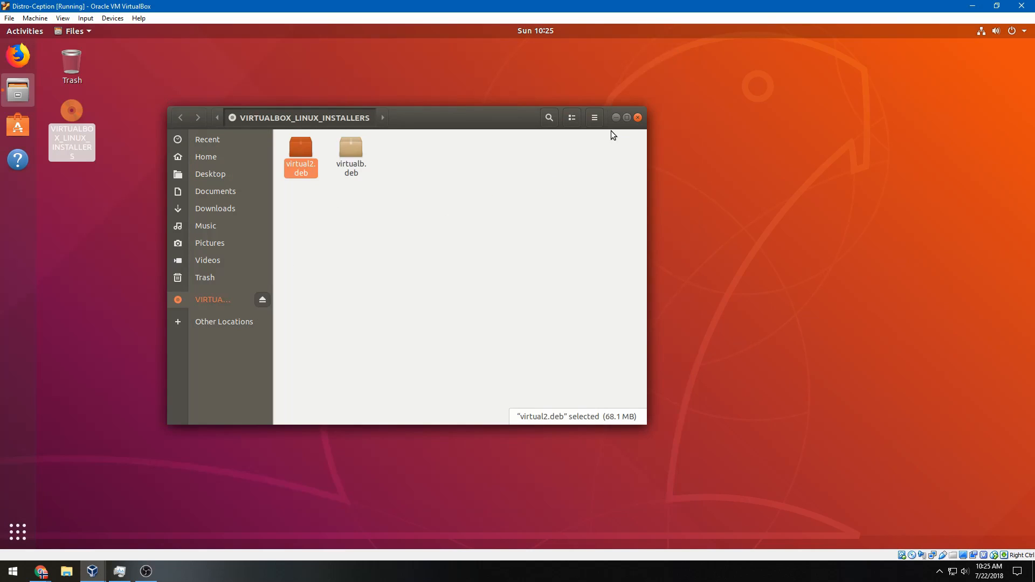
{"action": "left_click", "coordinate": [637, 118]}
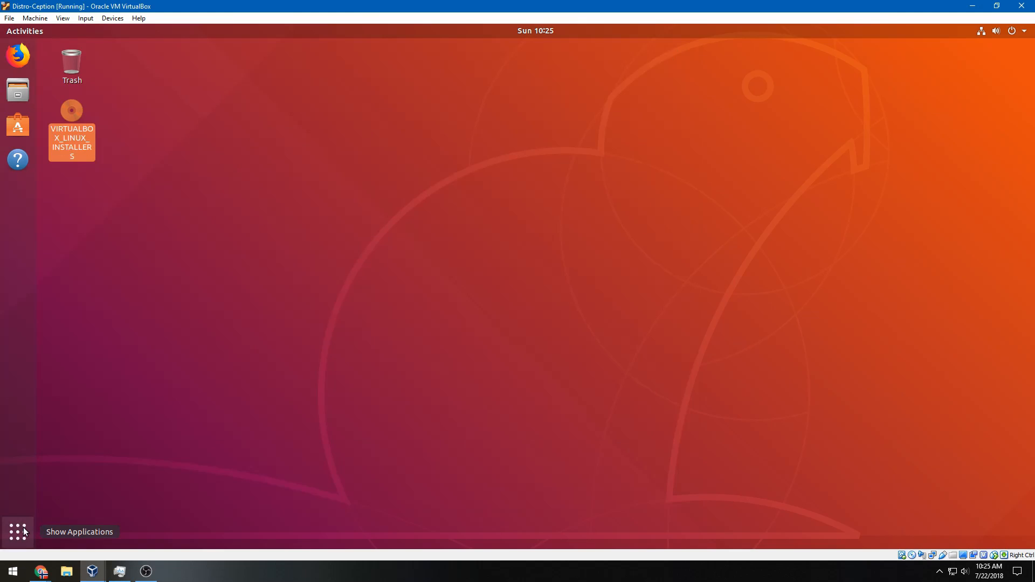
{"action": "left_click", "coordinate": [18, 532]}
{"action": "left_click", "coordinate": [765, 141]}
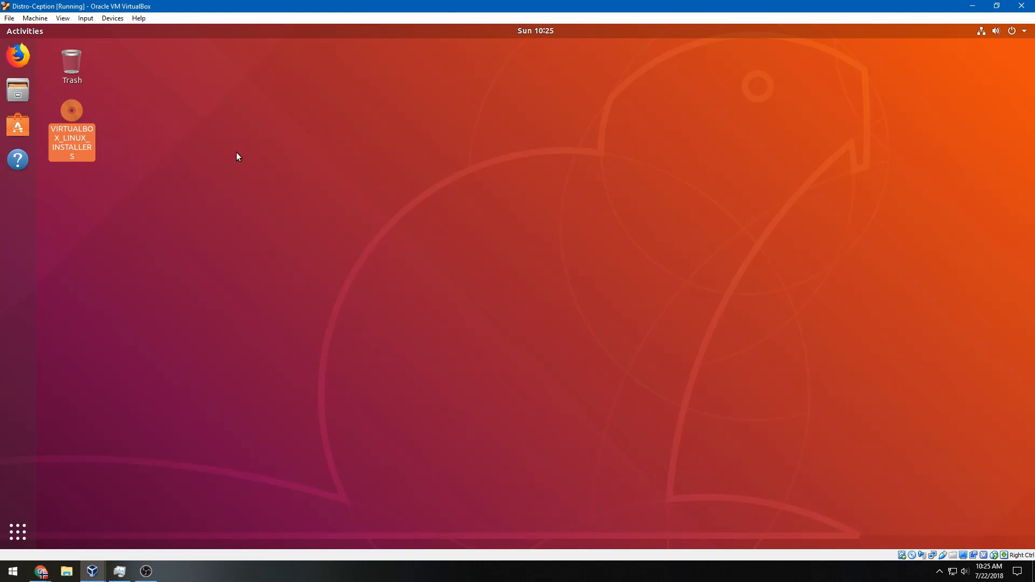
Remove the installers disc from the optical drive, forcing the unmount
{"action": "left_click", "coordinate": [112, 17]}
{"action": "mouse_move", "coordinate": [135, 31]}
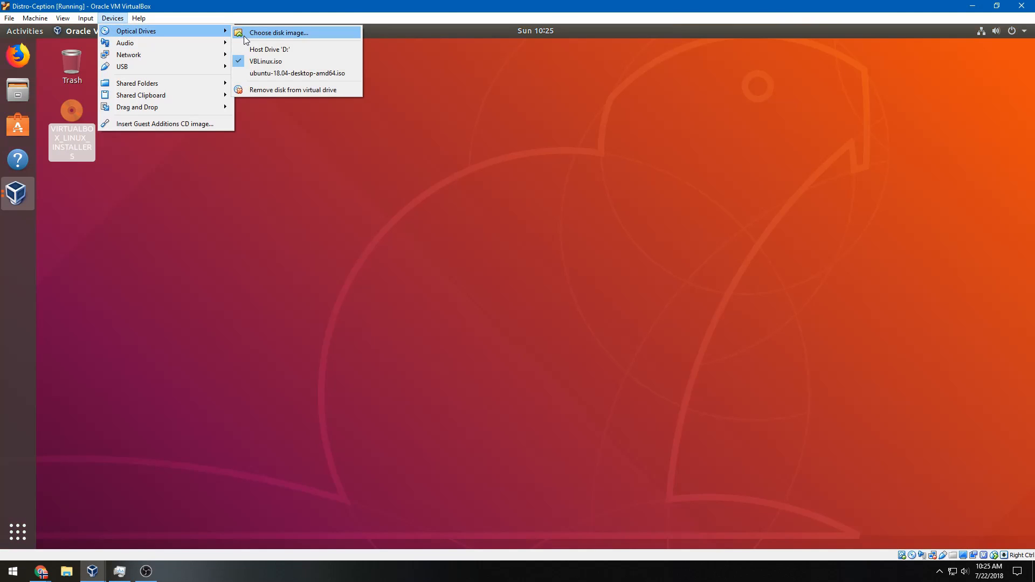
{"action": "left_click", "coordinate": [272, 90]}
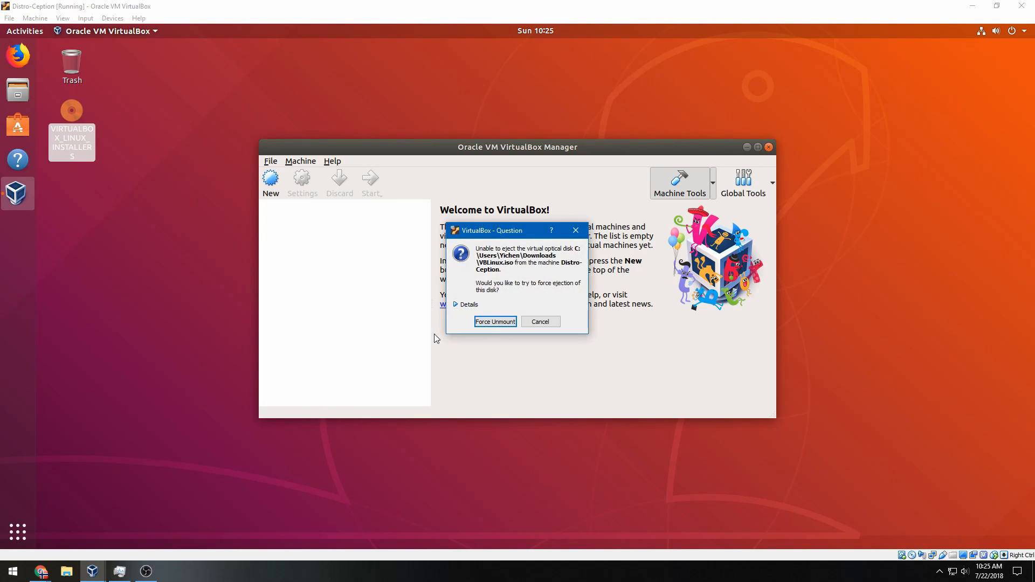
{"action": "left_click", "coordinate": [491, 322]}
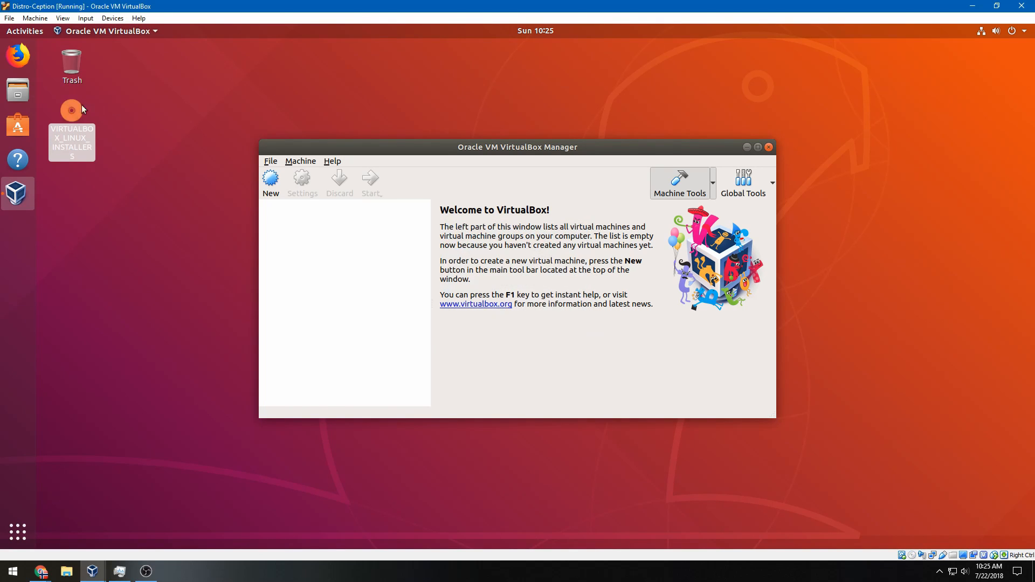
Start a new VM of type Linux, version Debian (32-bit), named Debian
{"action": "left_click", "coordinate": [271, 181]}
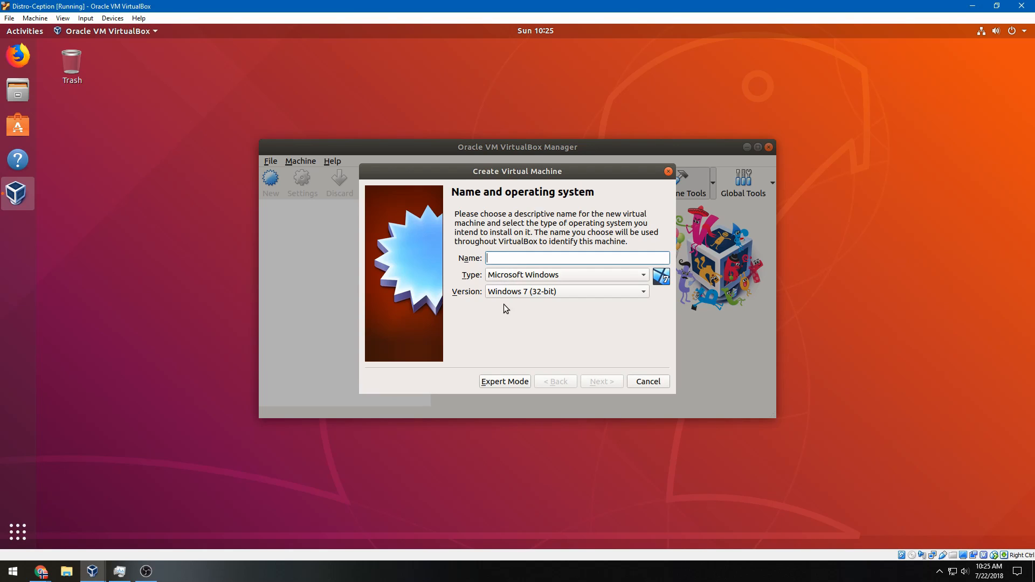
{"action": "left_click", "coordinate": [519, 279]}
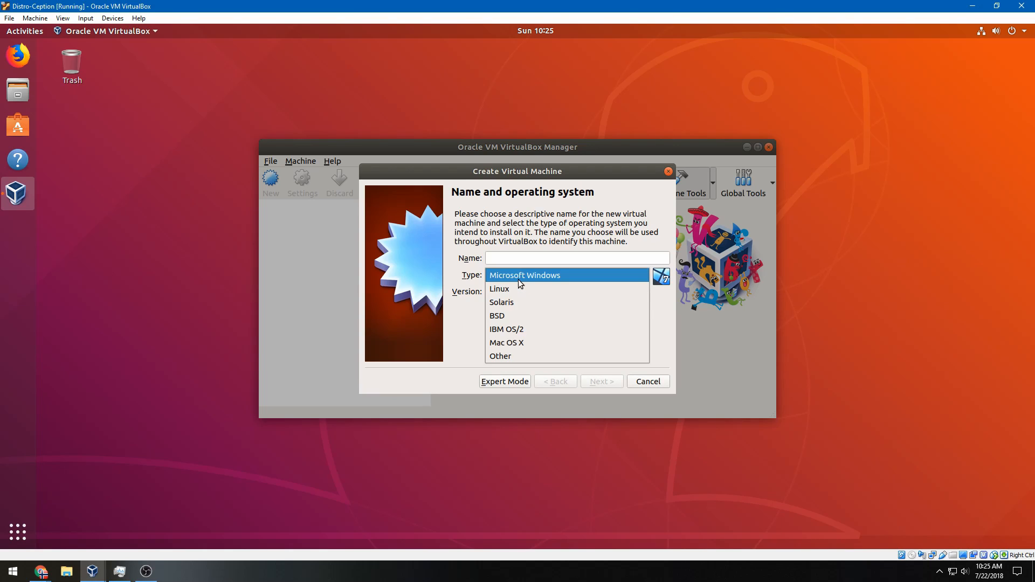
{"action": "left_click", "coordinate": [521, 288]}
{"action": "left_click", "coordinate": [521, 292]}
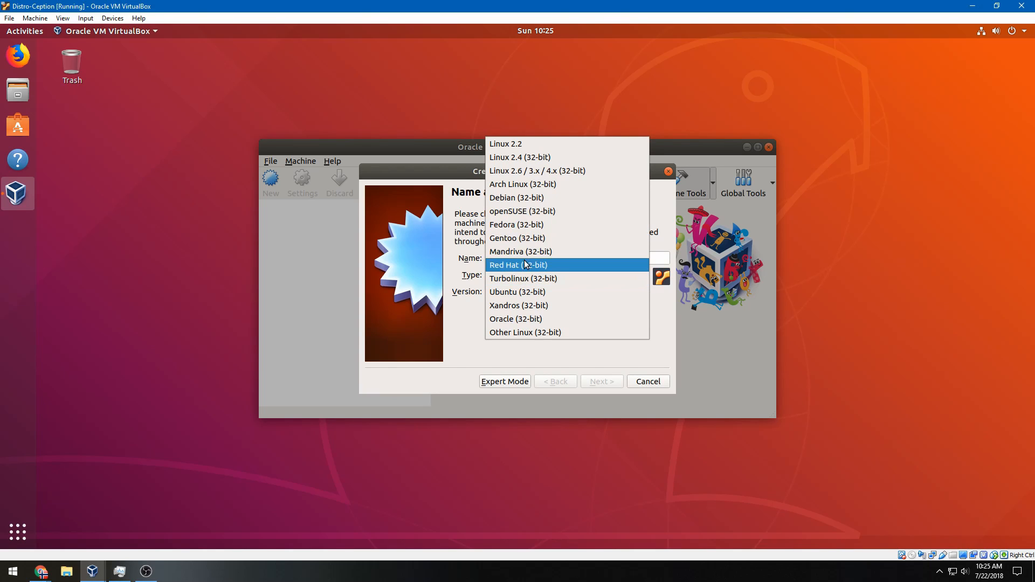
{"action": "left_click", "coordinate": [531, 205]}
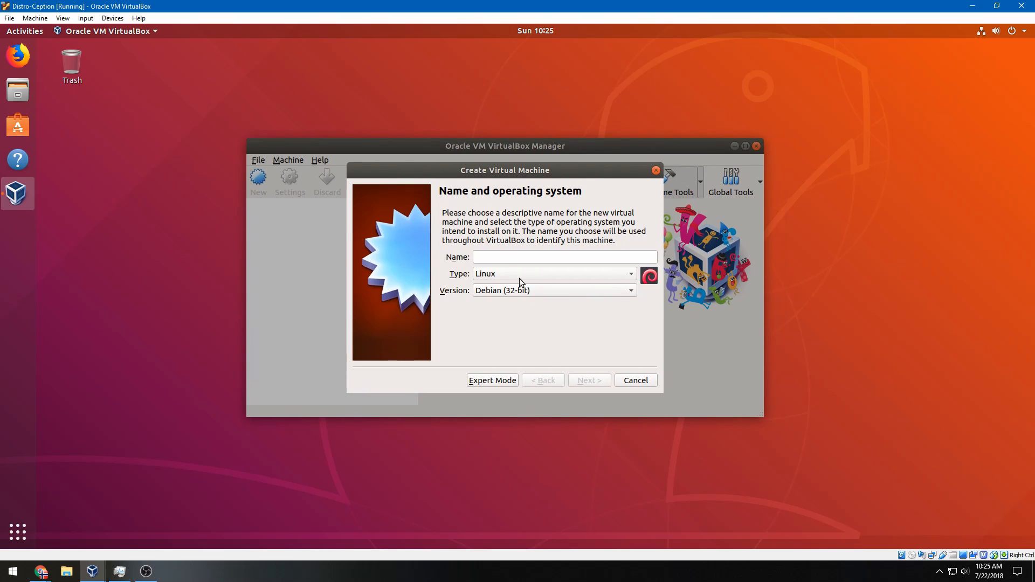
{"action": "left_click", "coordinate": [522, 256]}
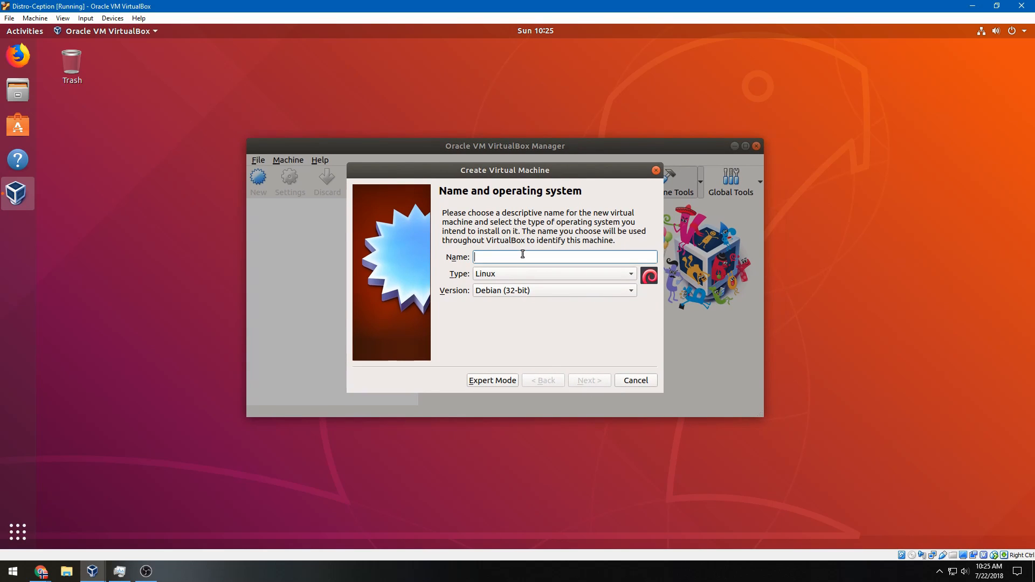
{"action": "type", "text": "Debian"}
{"action": "key", "text": "Return"}
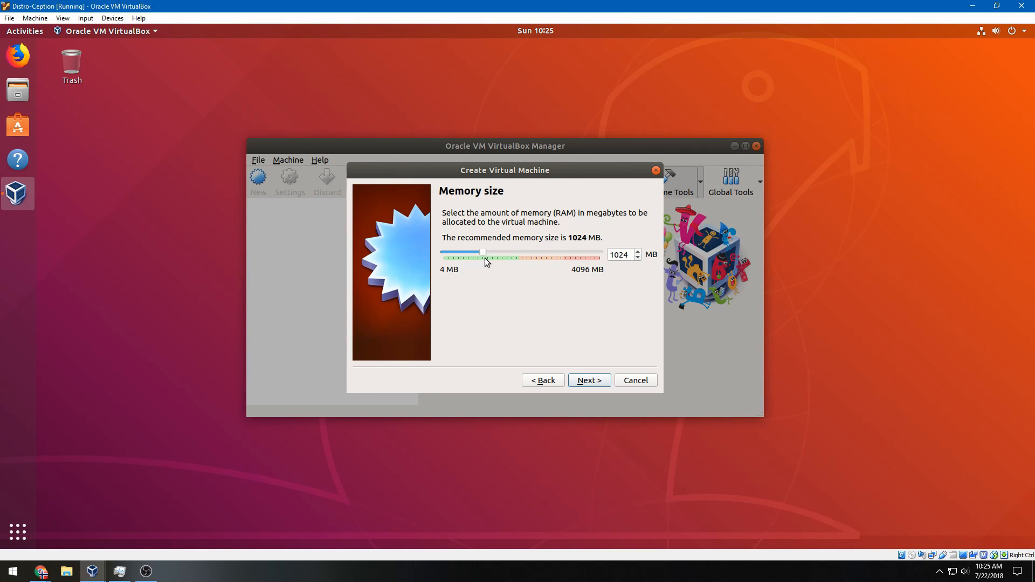
Set the Debian VM's memory to 2048 MB and continue to the hard disk step
{"action": "left_click_drag", "start_coordinate": [481, 254], "coordinate": [516, 254]}
{"action": "double_click", "coordinate": [628, 255]}
{"action": "type", "text": "2048"}
{"action": "left_click", "coordinate": [576, 386]}
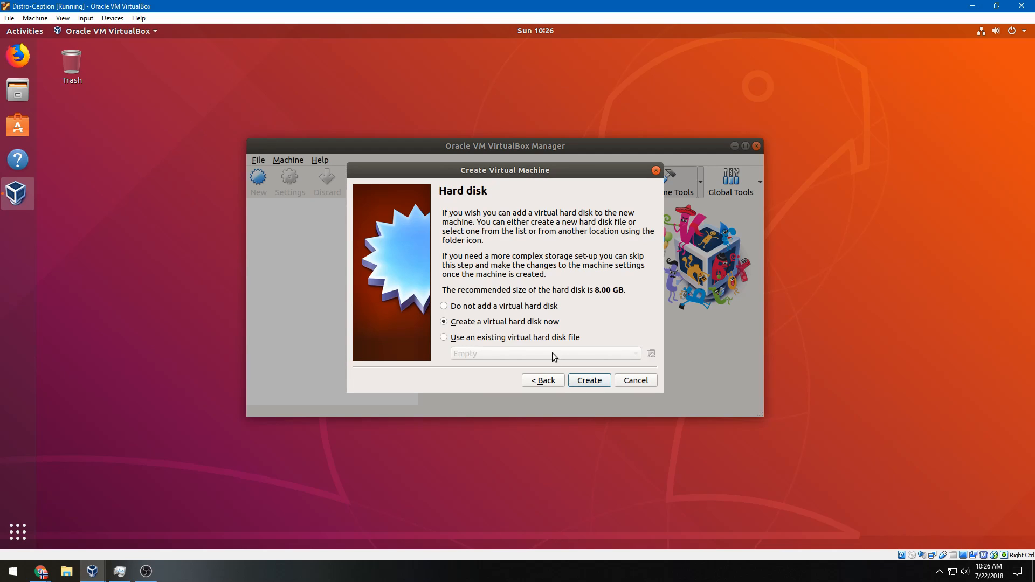
Create a new VDI hard disk with default allocation, sized 30 GB
{"action": "left_click", "coordinate": [585, 386]}
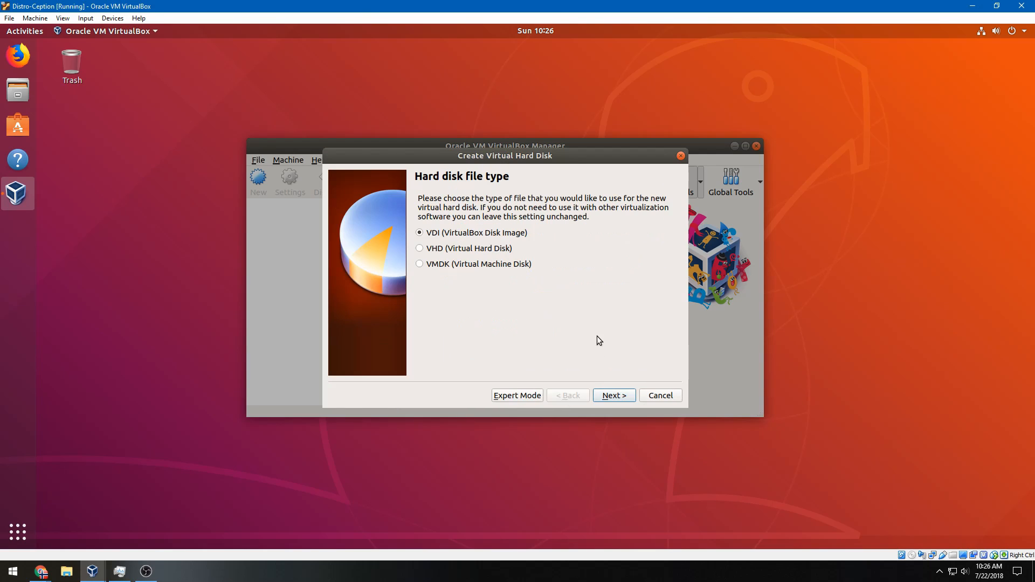
{"action": "left_click", "coordinate": [600, 401]}
{"action": "left_click", "coordinate": [601, 400]}
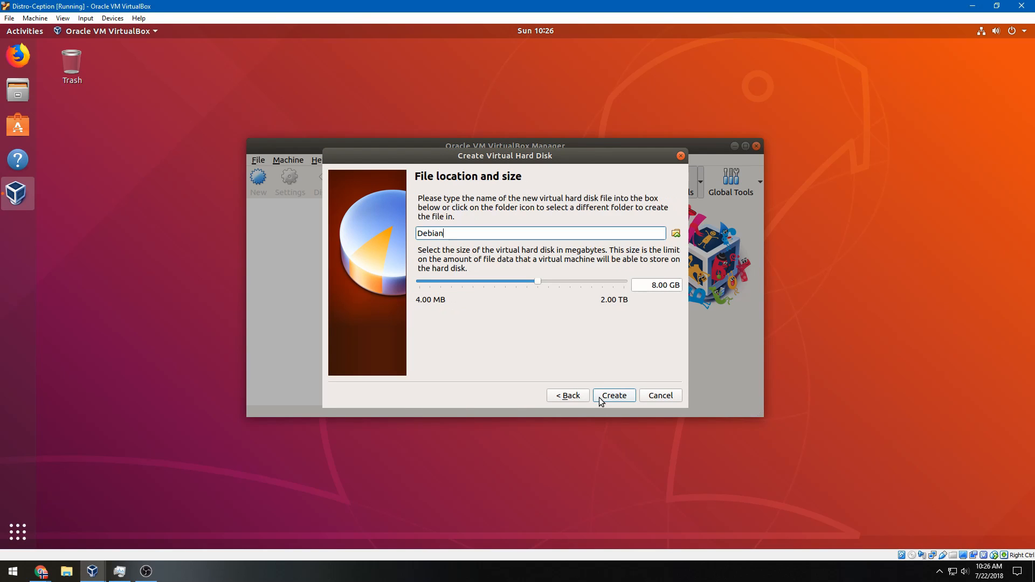
{"action": "left_click_drag", "start_coordinate": [655, 286], "coordinate": [651, 285]}
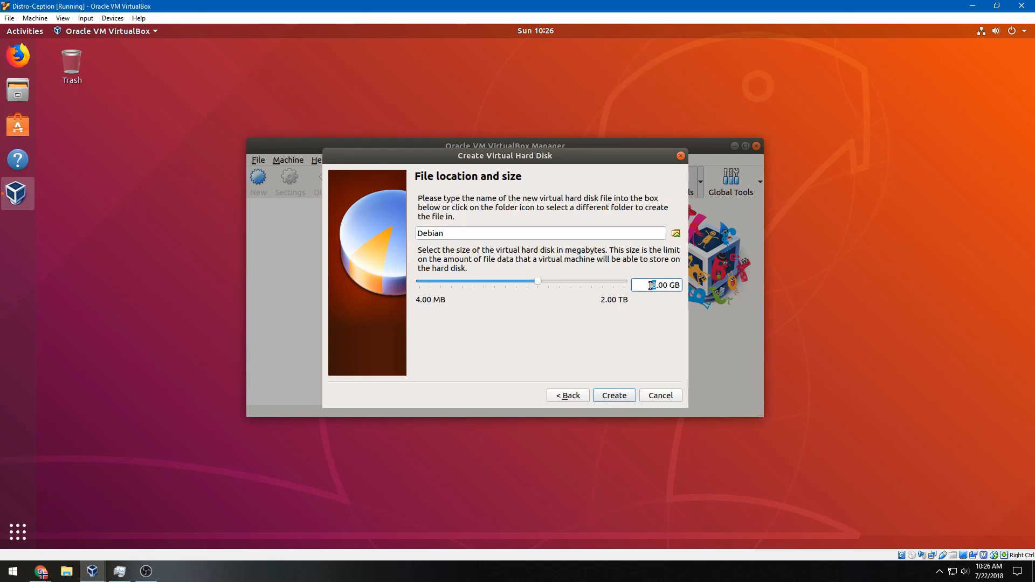
{"action": "left_click_drag", "start_coordinate": [0, 286], "coordinate": [253, 242]}
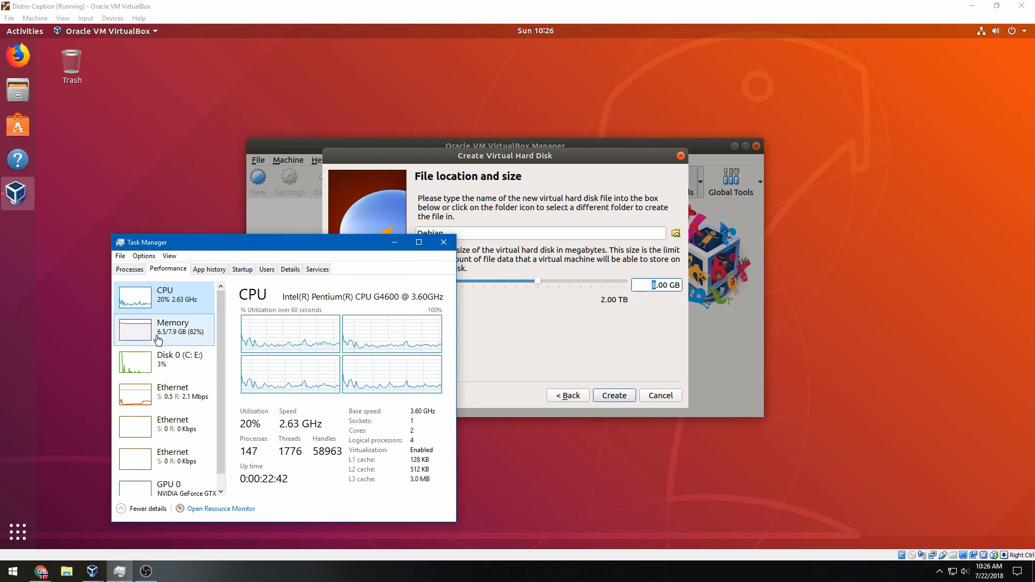
{"action": "left_click_drag", "start_coordinate": [214, 242], "coordinate": [0, 243]}
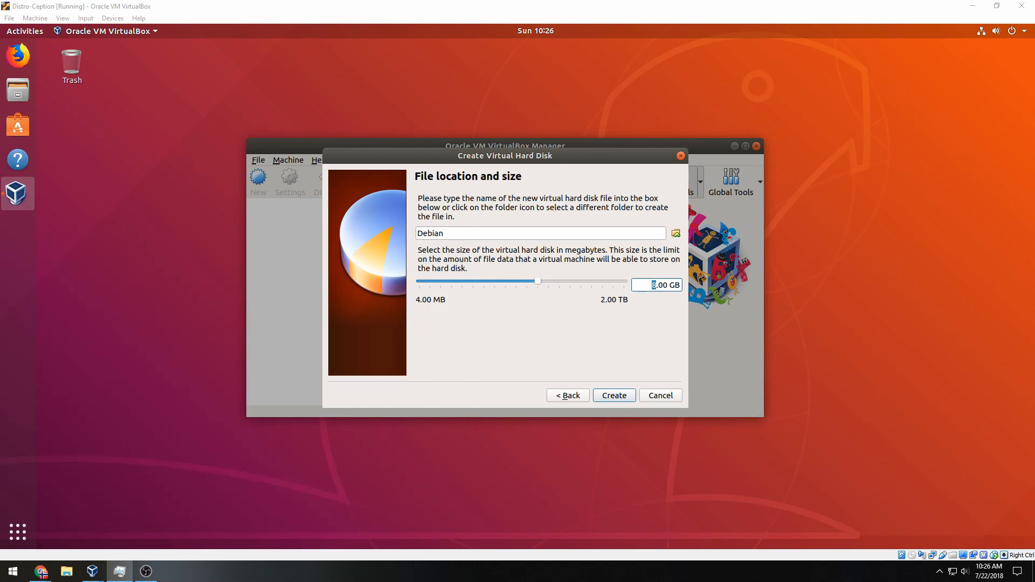
{"action": "left_click", "coordinate": [654, 292]}
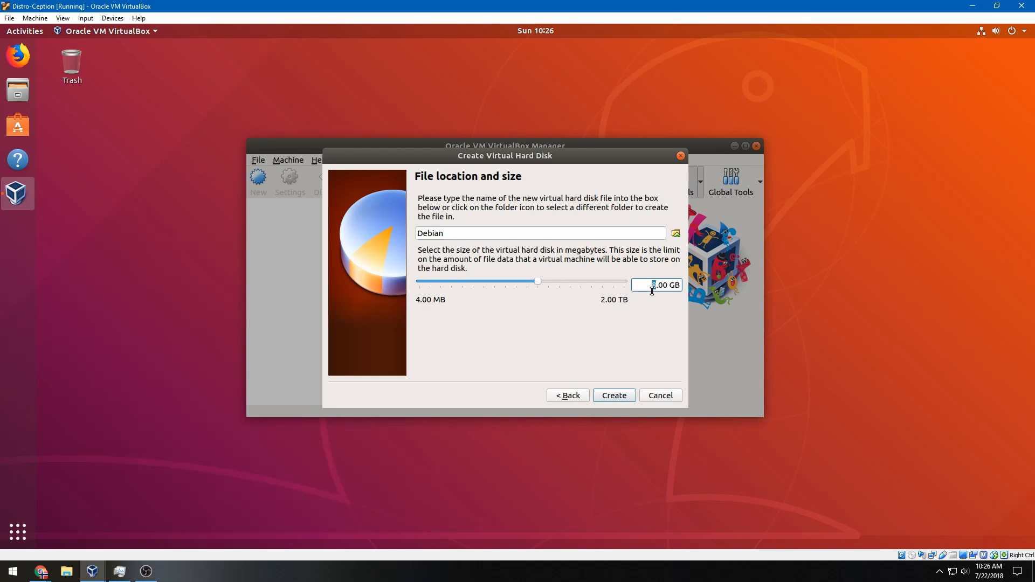
{"action": "type", "text": "30"}
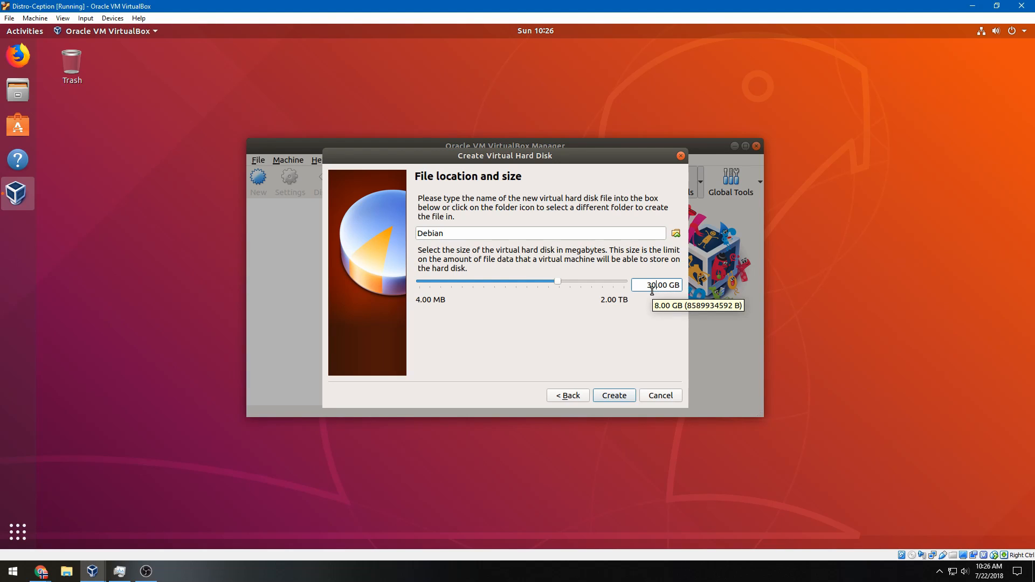
{"action": "left_click", "coordinate": [615, 397]}
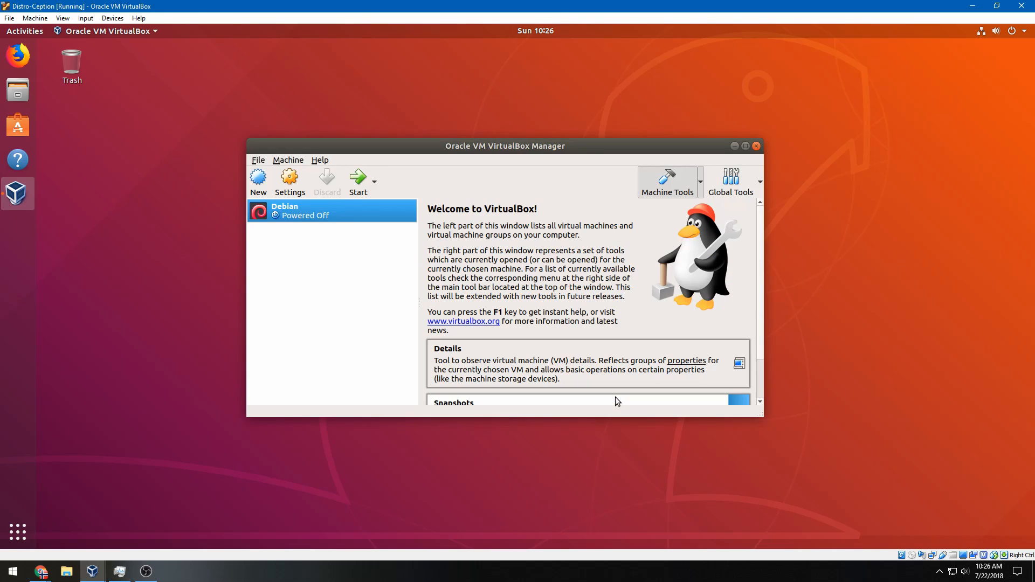
Insert debian-9.5.0-i386-xfce-CD-1 from DATA (E:)\Documents\ISOs\Linux\Debian into the optical drive
{"action": "left_click", "coordinate": [93, 21]}
{"action": "mouse_move", "coordinate": [129, 32]}
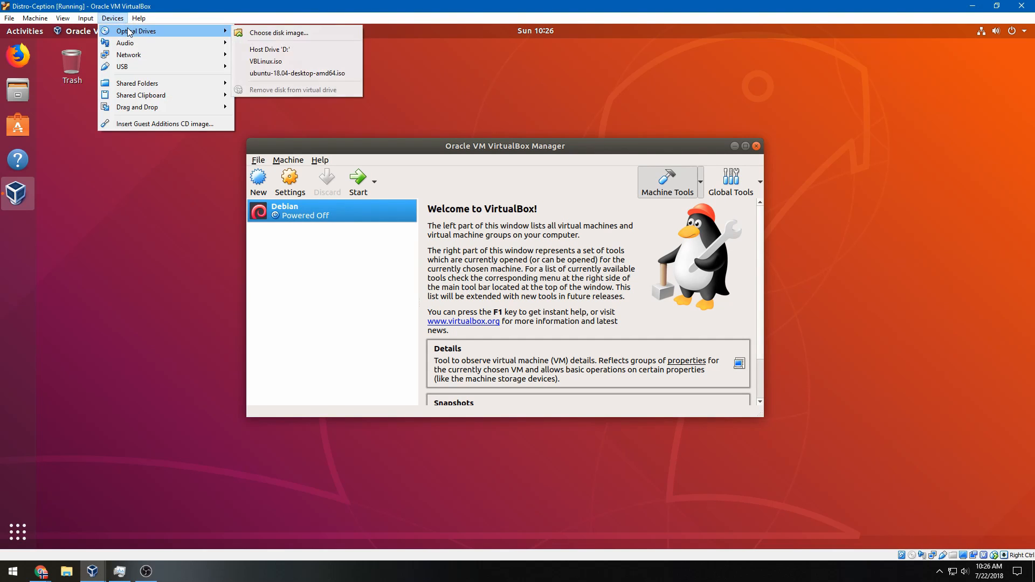
{"action": "left_click", "coordinate": [275, 33]}
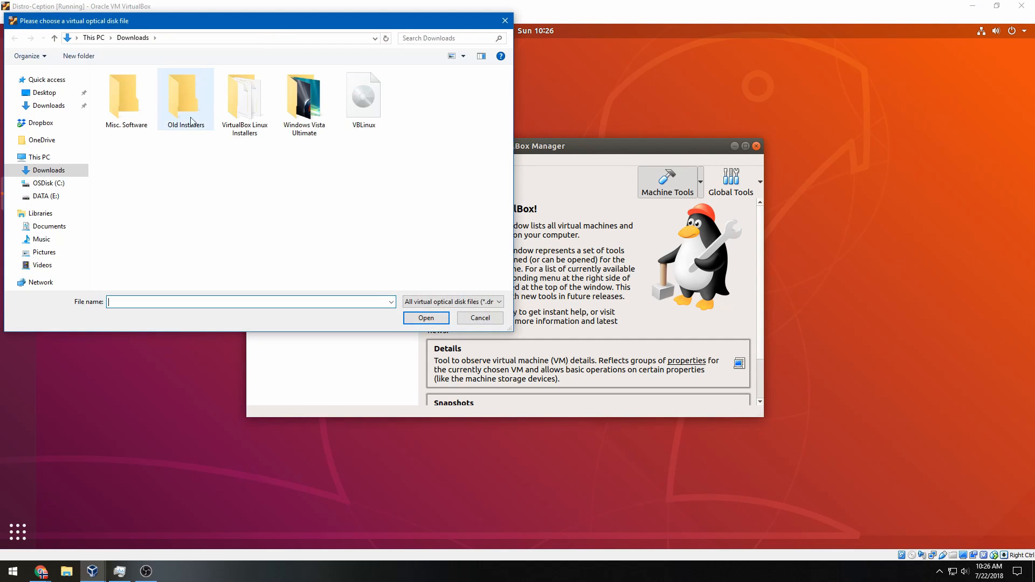
{"action": "left_click", "coordinate": [57, 199]}
{"action": "double_click", "coordinate": [153, 89]}
{"action": "double_click", "coordinate": [154, 88]}
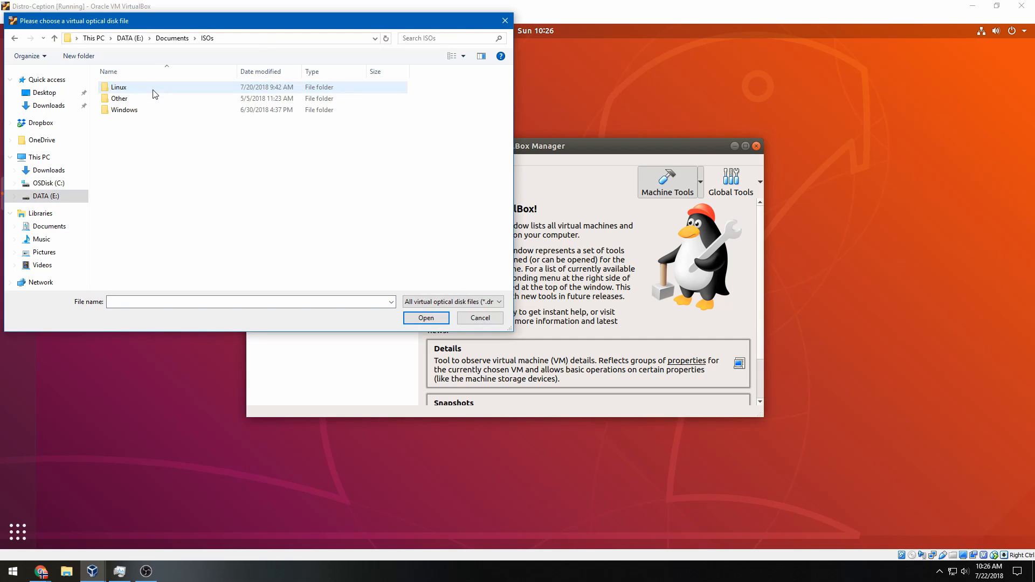
{"action": "double_click", "coordinate": [152, 89]}
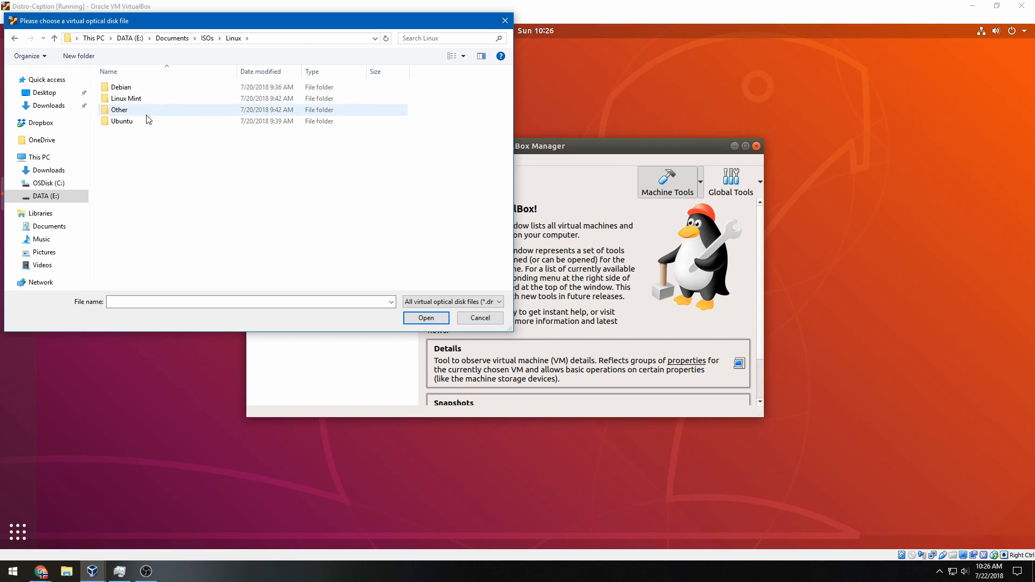
{"action": "double_click", "coordinate": [129, 88]}
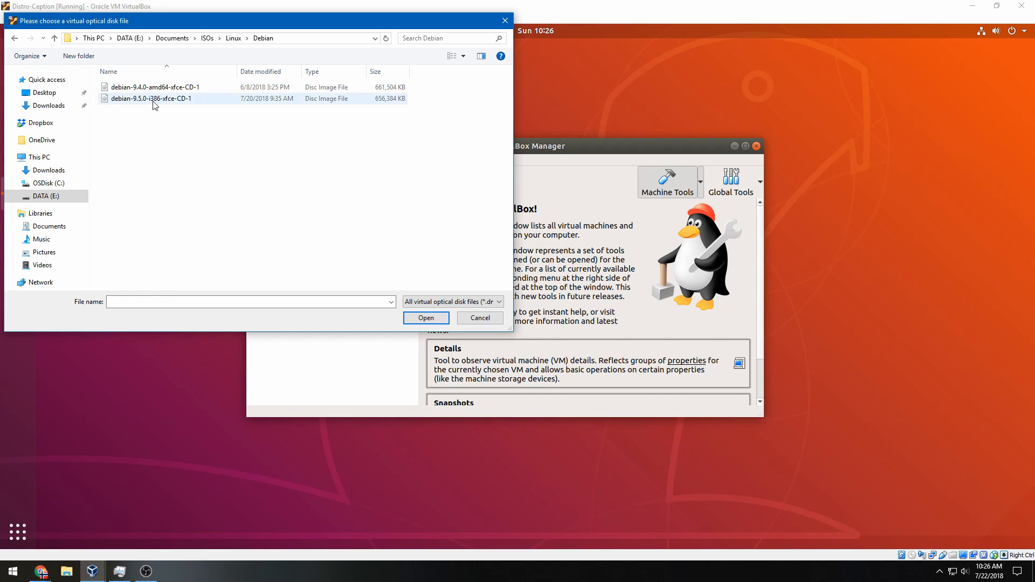
{"action": "left_click", "coordinate": [155, 103]}
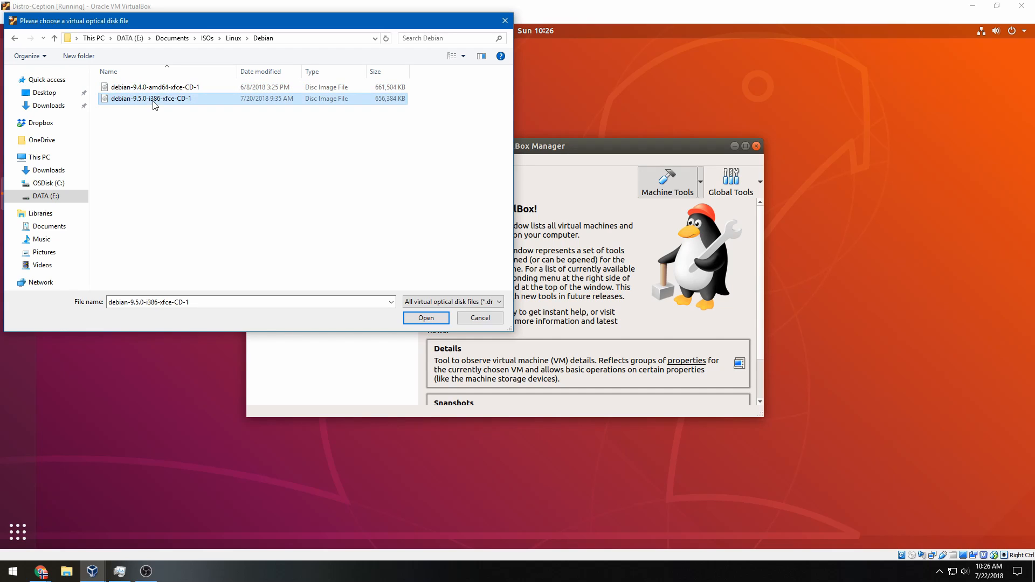
{"action": "left_click", "coordinate": [413, 319]}
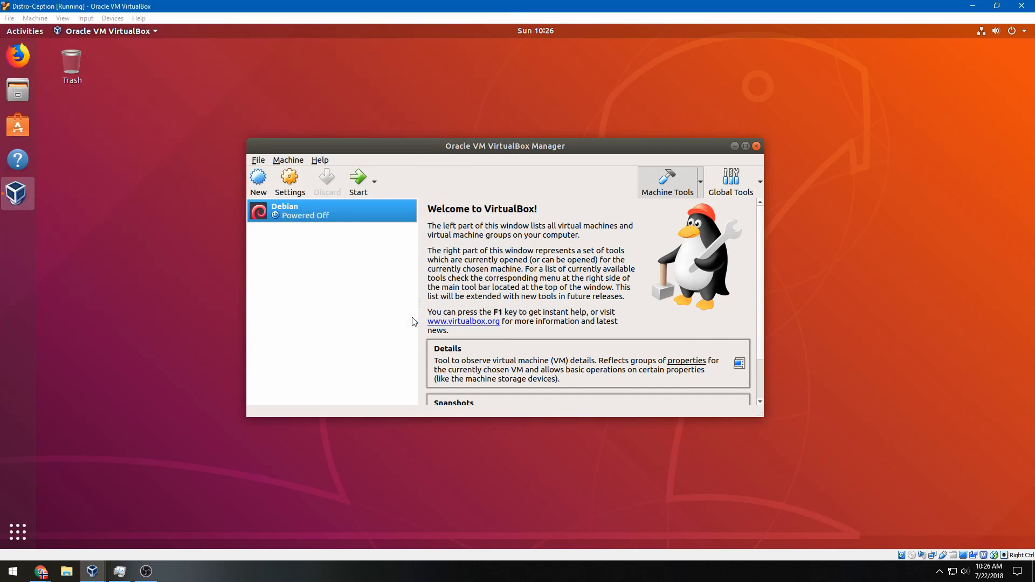
In the Debian VM's Storage settings, set the empty optical drive to Host Drive VBOX CD-ROM
{"action": "left_click", "coordinate": [290, 183]}
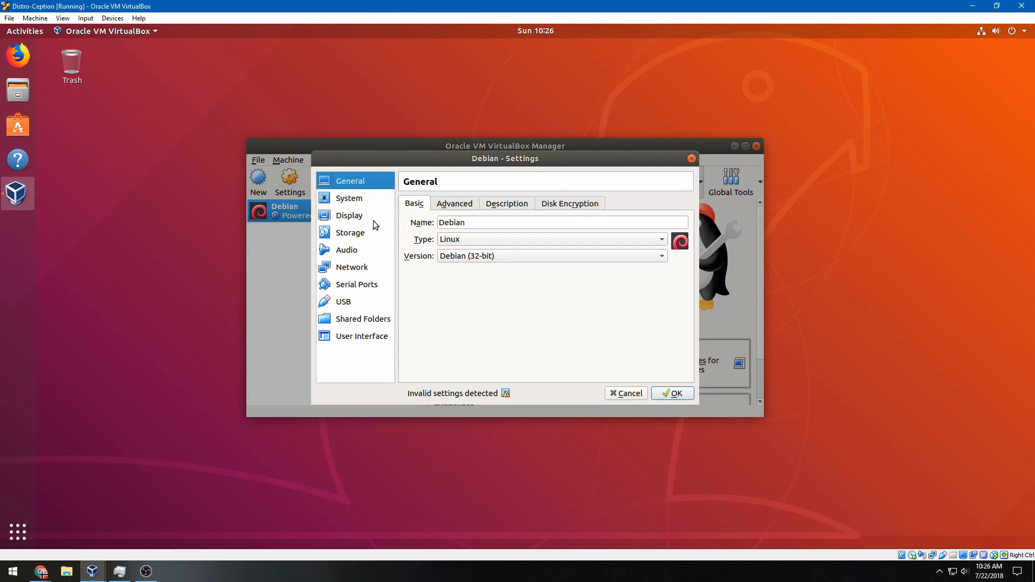
{"action": "left_click", "coordinate": [348, 233]}
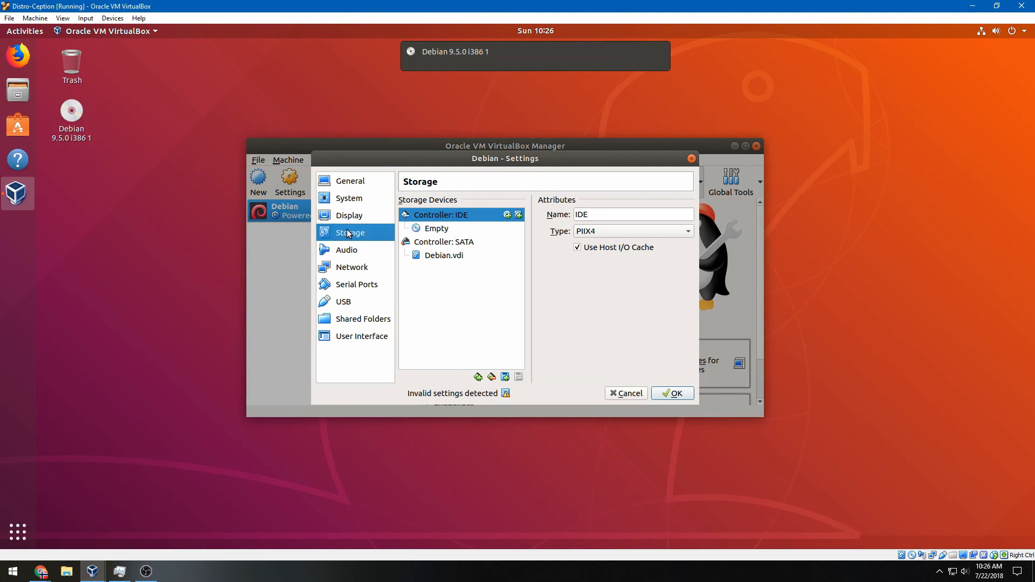
{"action": "left_click", "coordinate": [457, 228]}
{"action": "left_click", "coordinate": [688, 214]}
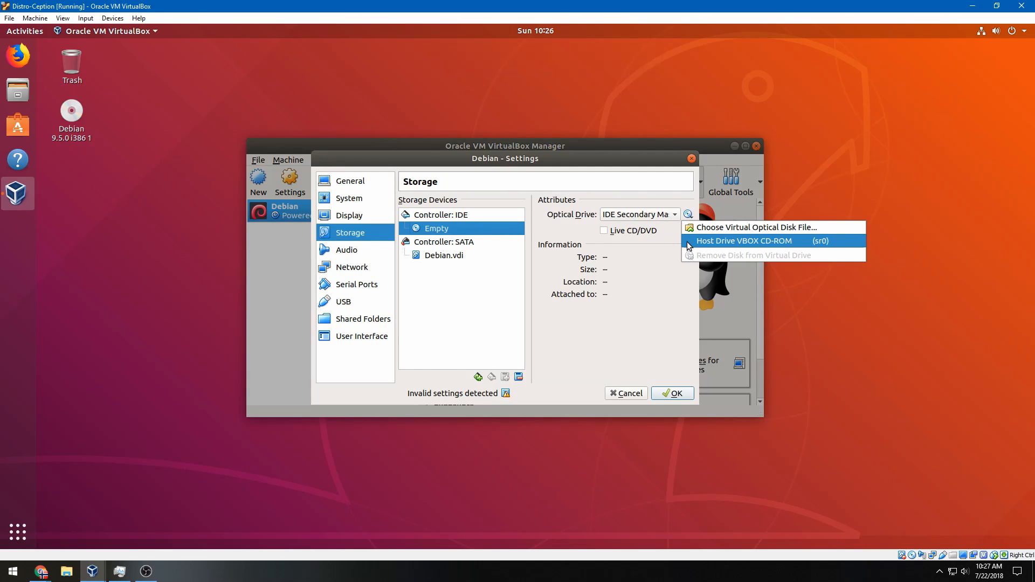
{"action": "left_click", "coordinate": [689, 246]}
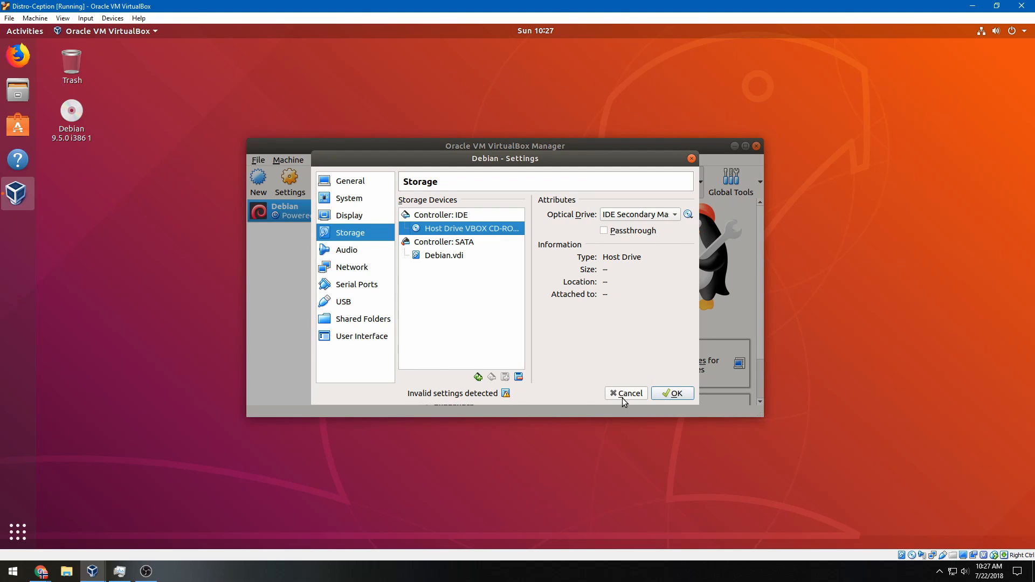
{"action": "left_click", "coordinate": [672, 393]}
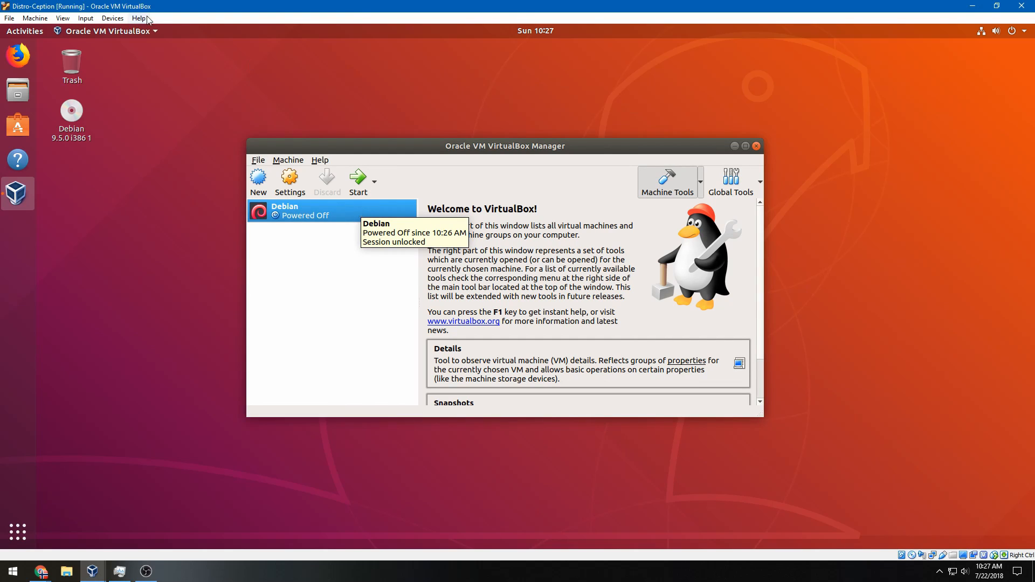
Start the Debian virtual machine
{"action": "left_click", "coordinate": [119, 18]}
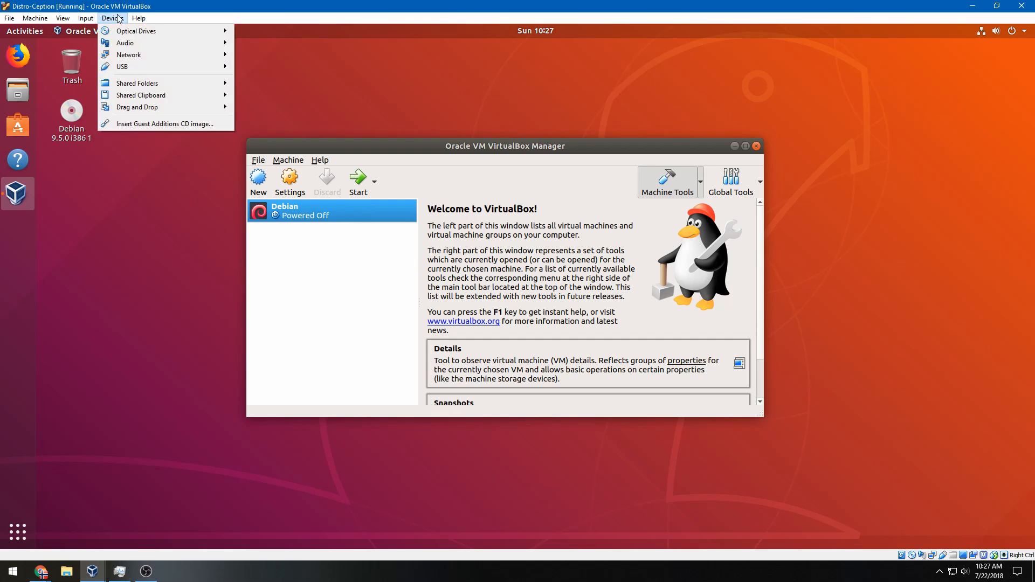
{"action": "left_click", "coordinate": [367, 249]}
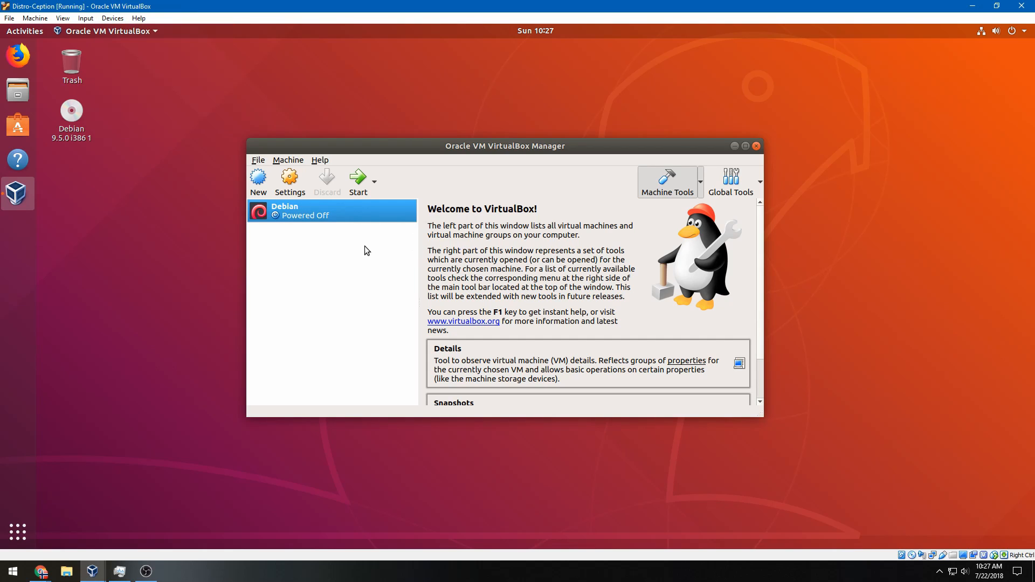
{"action": "left_click", "coordinate": [365, 191]}
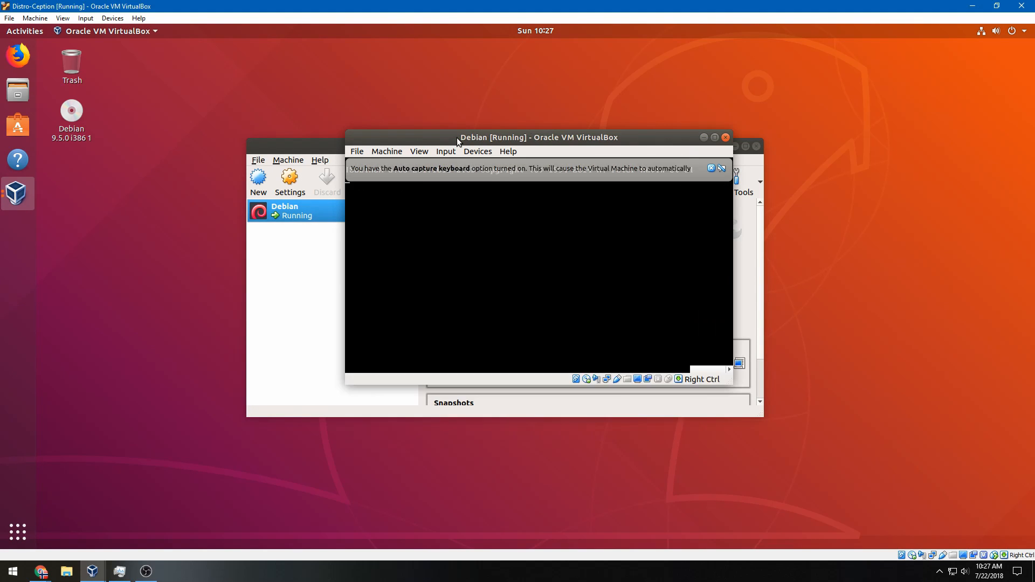
Dismiss the auto-capture notice and start the Debian Graphical install from the boot menu
{"action": "left_click", "coordinate": [670, 168]}
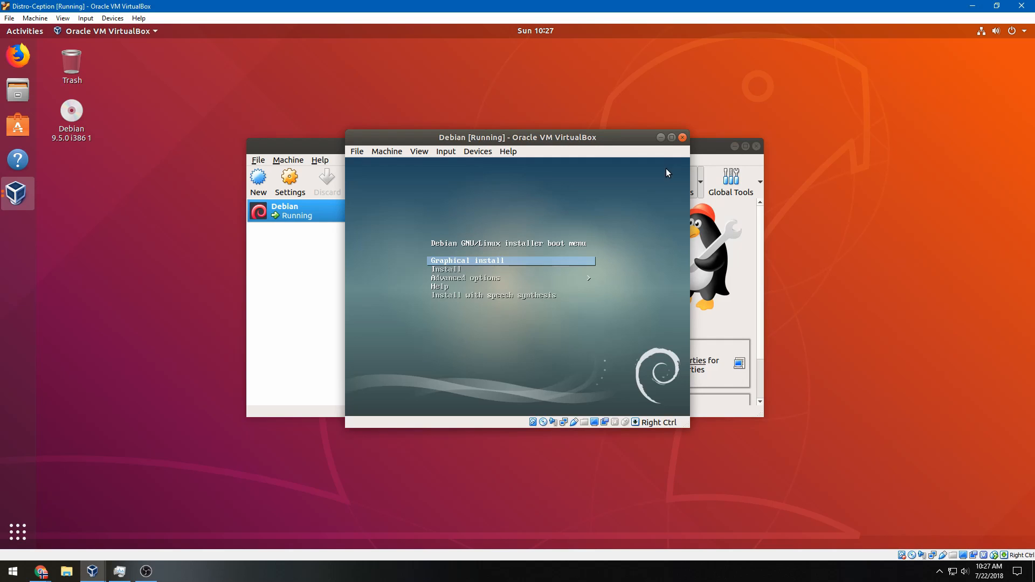
{"action": "left_click", "coordinate": [486, 264]}
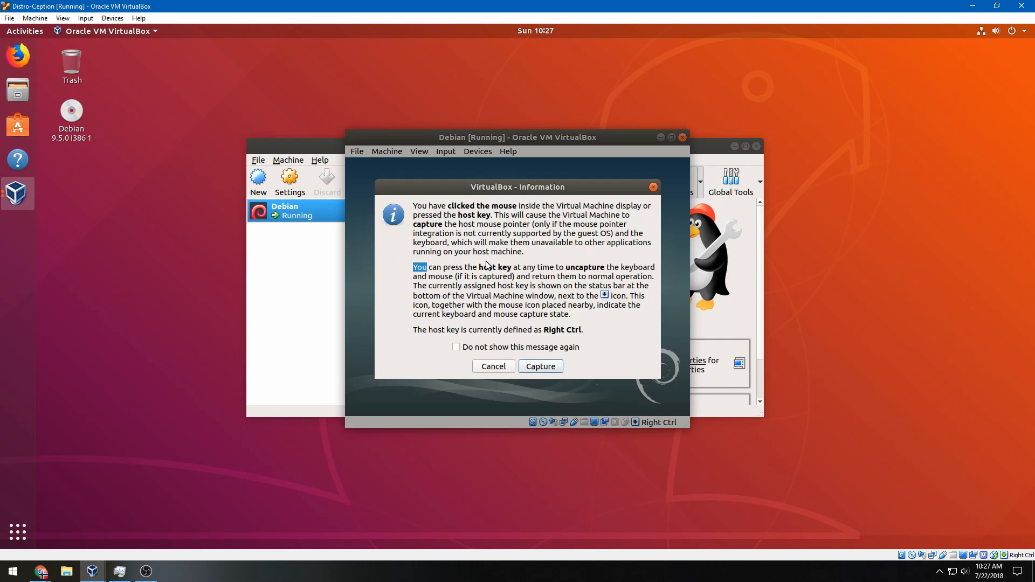
{"action": "left_click", "coordinate": [541, 366]}
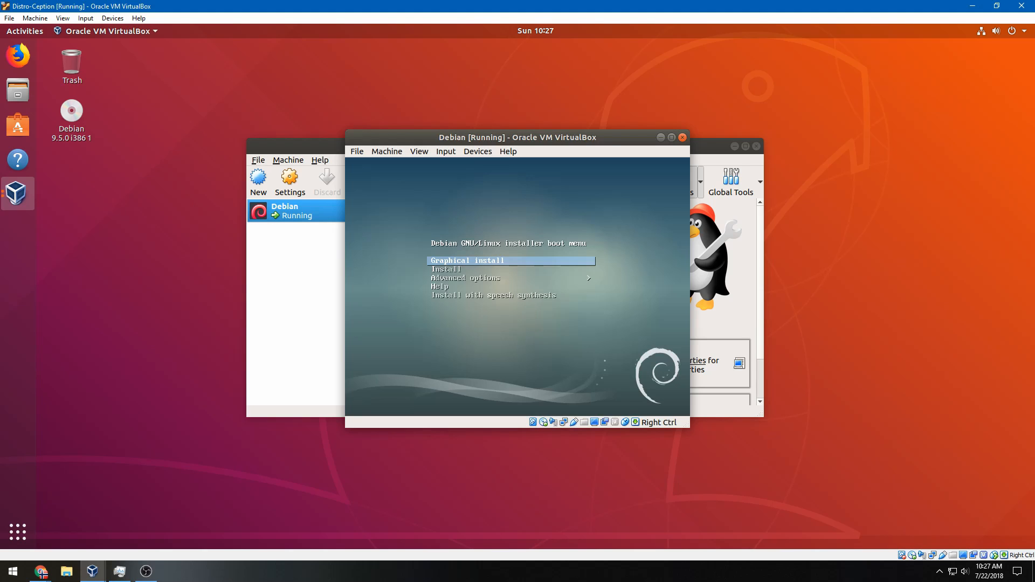
{"action": "key", "text": "Return"}
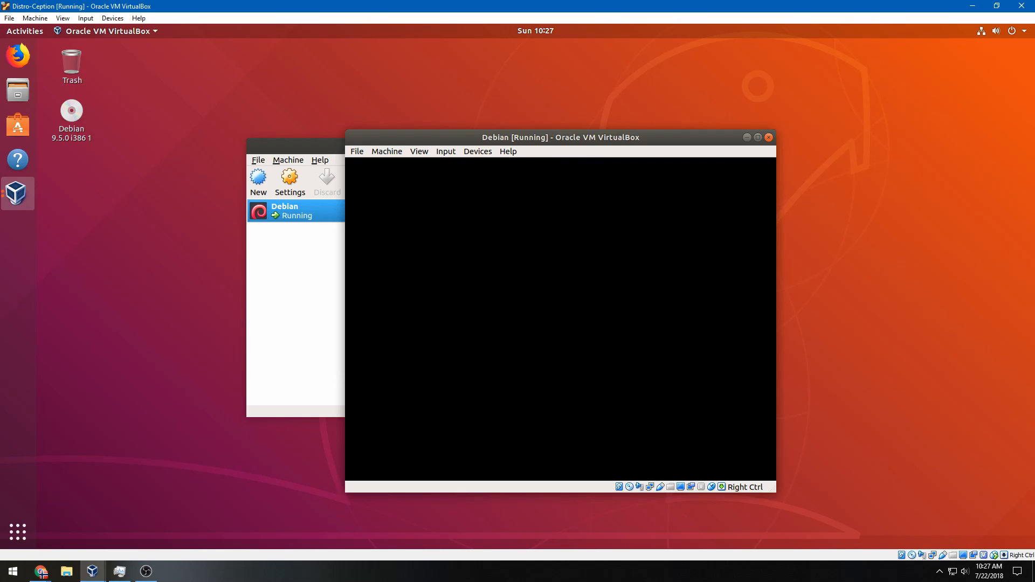
Release input back to the host and drag Task Manager onto the lower left of the screen
{"action": "key", "text": "Control_R"}
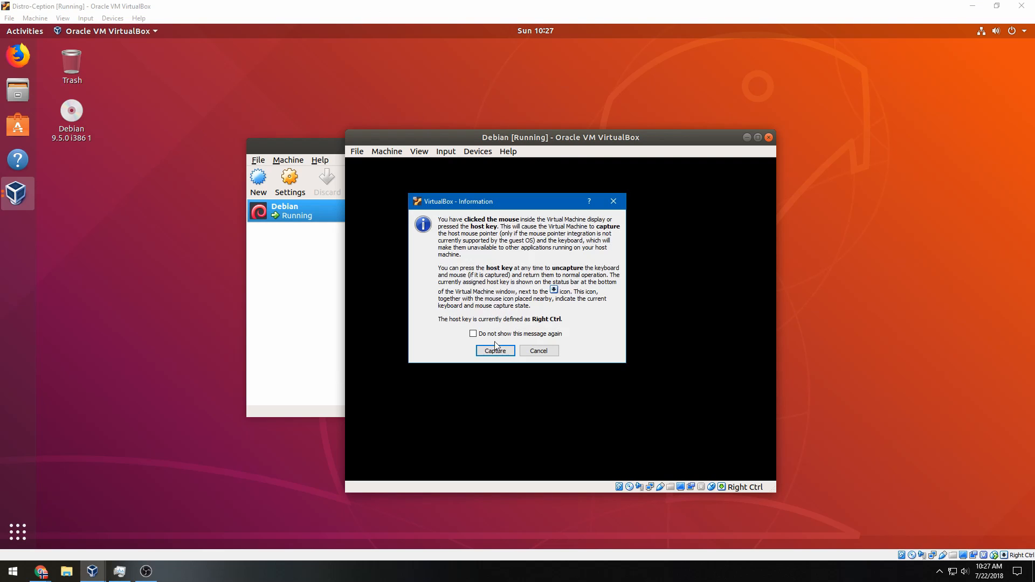
{"action": "left_click", "coordinate": [509, 354]}
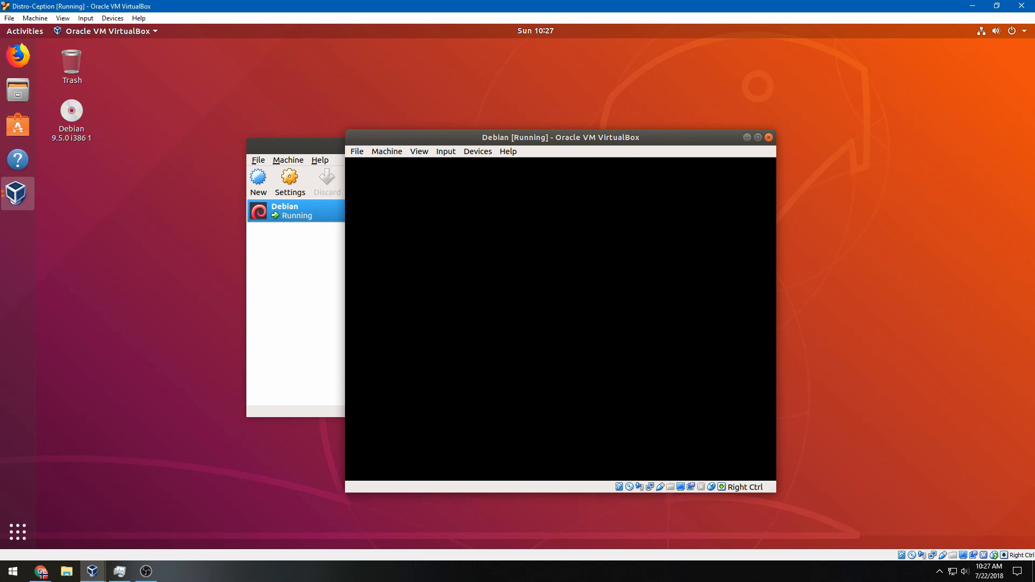
{"action": "key", "text": "Control_R"}
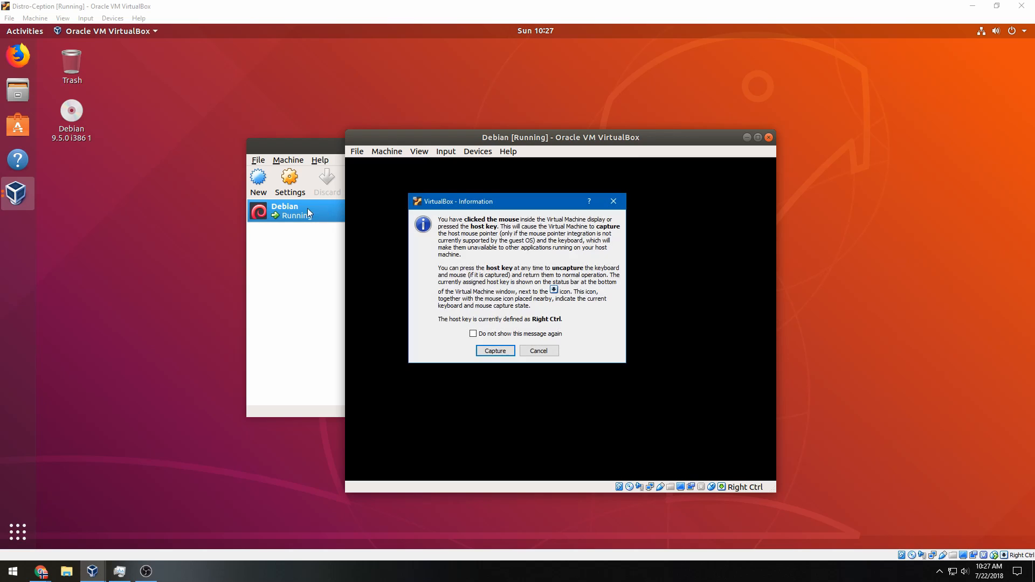
{"action": "left_click", "coordinate": [494, 349]}
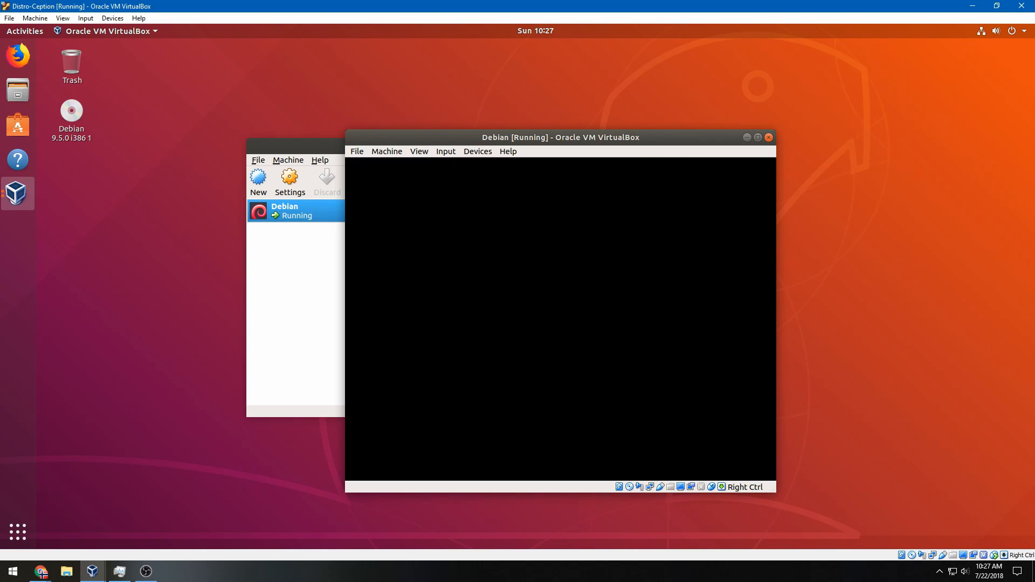
{"action": "key", "text": "Control_R"}
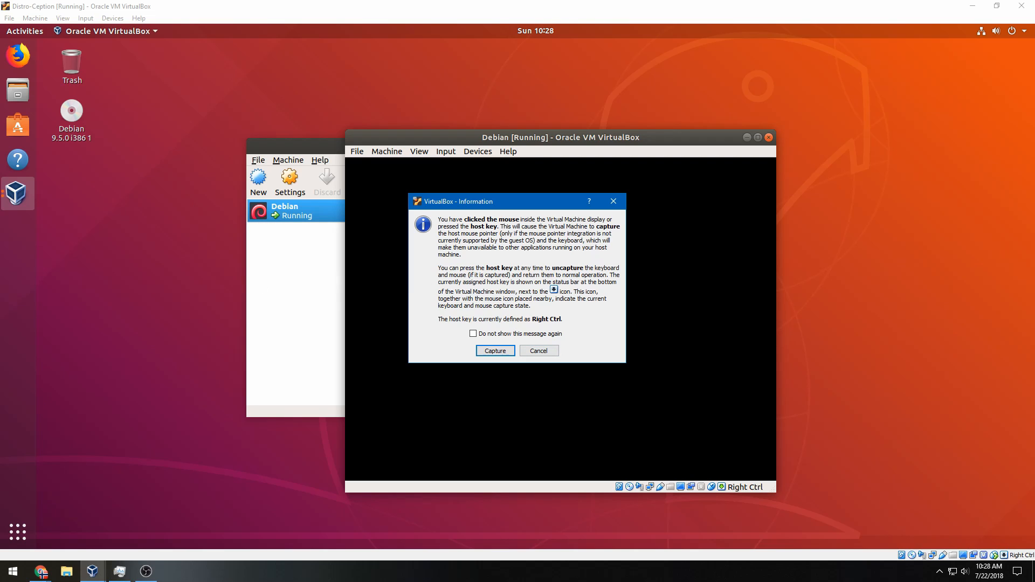
{"action": "left_click_drag", "start_coordinate": [0, 254], "coordinate": [233, 216]}
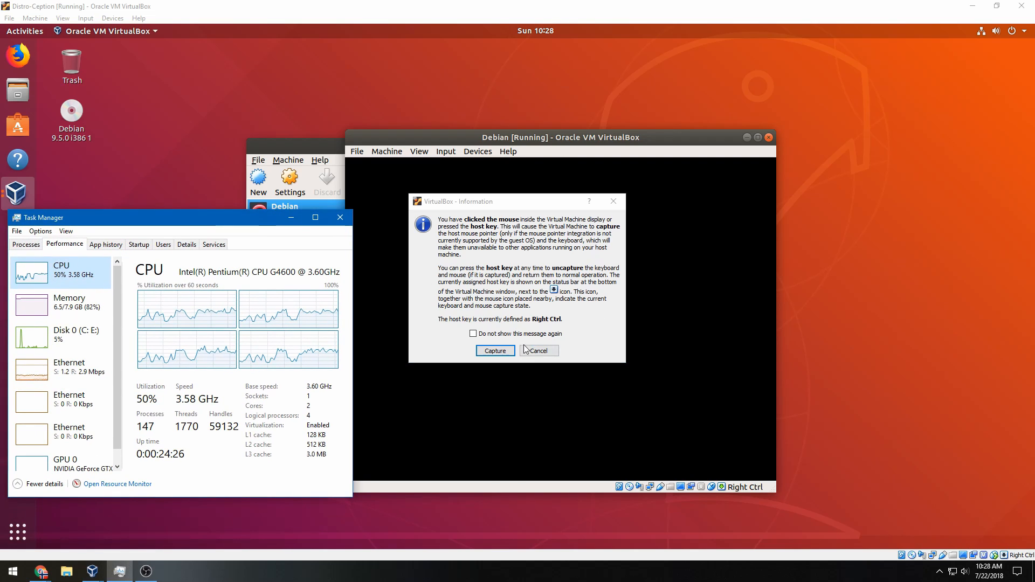
Watch Task Manager's CPU (47%) and memory load while dismissing the VM capture prompts
{"action": "left_click", "coordinate": [495, 350]}
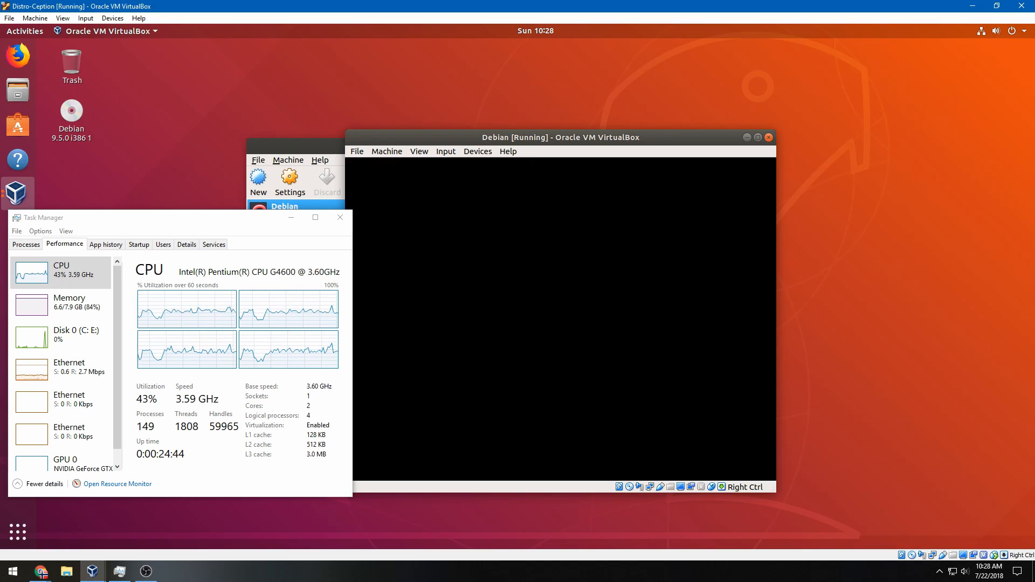
{"action": "left_click", "coordinate": [513, 287]}
{"action": "left_click", "coordinate": [537, 351]}
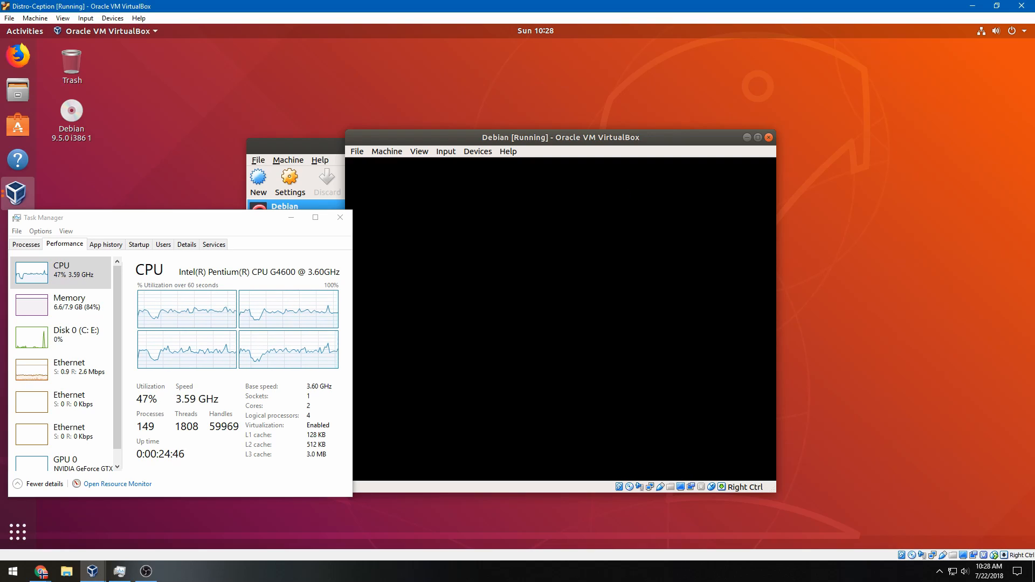
{"action": "left_click", "coordinate": [503, 360]}
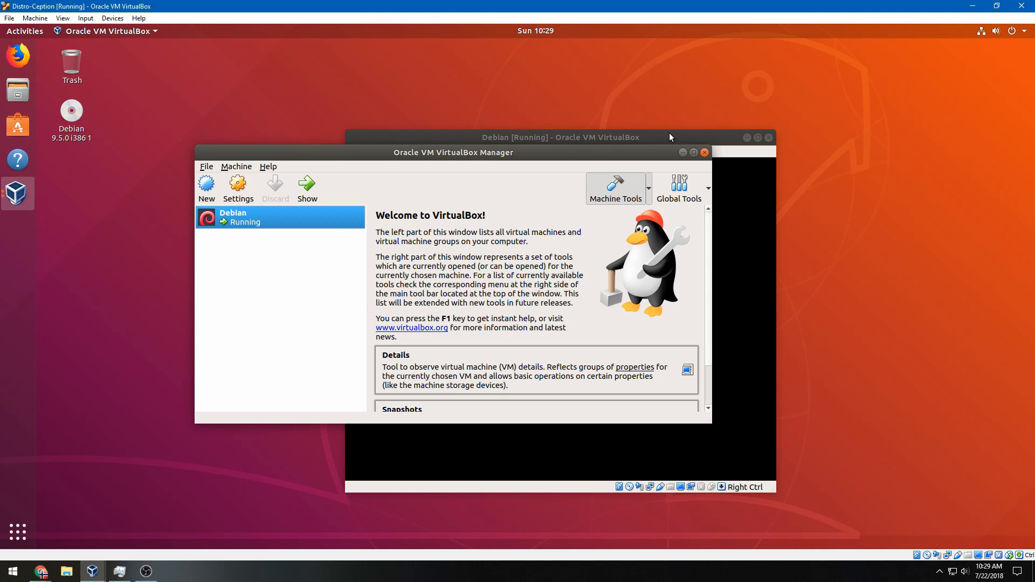
Close the running Debian VM window and power off the machine
{"action": "left_click", "coordinate": [671, 137]}
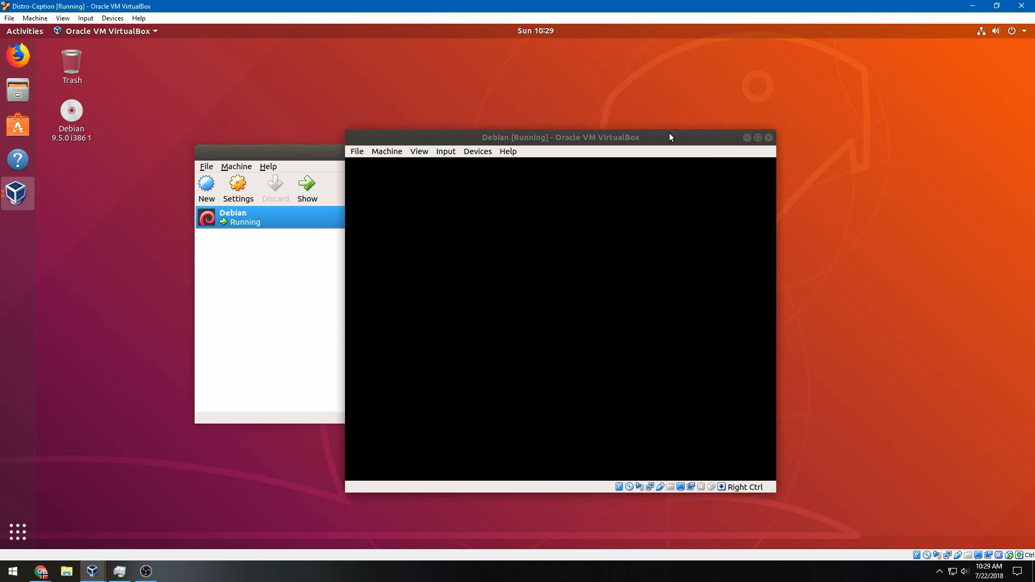
{"action": "left_click", "coordinate": [90, 190]}
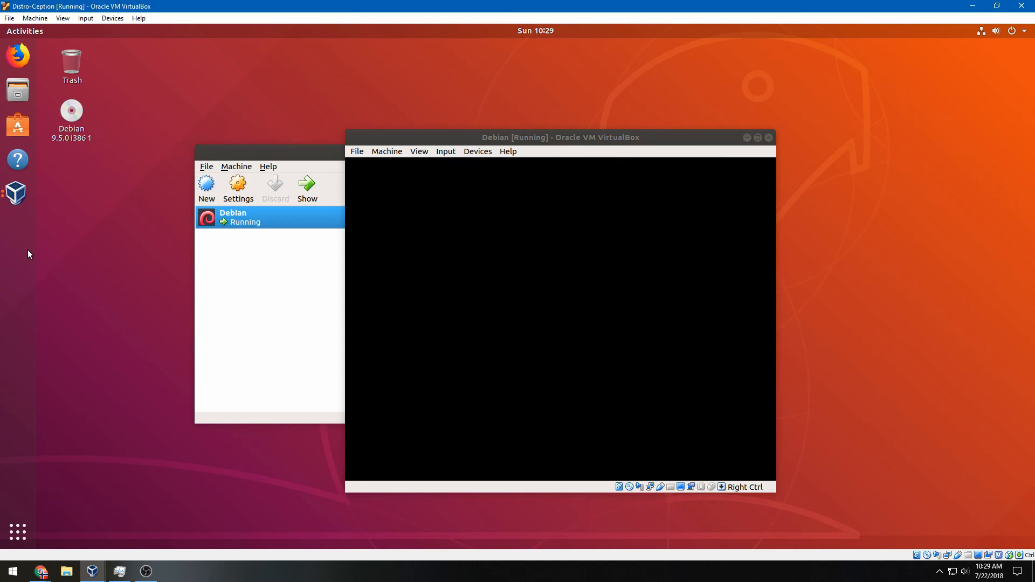
{"action": "right_click", "coordinate": [71, 233]}
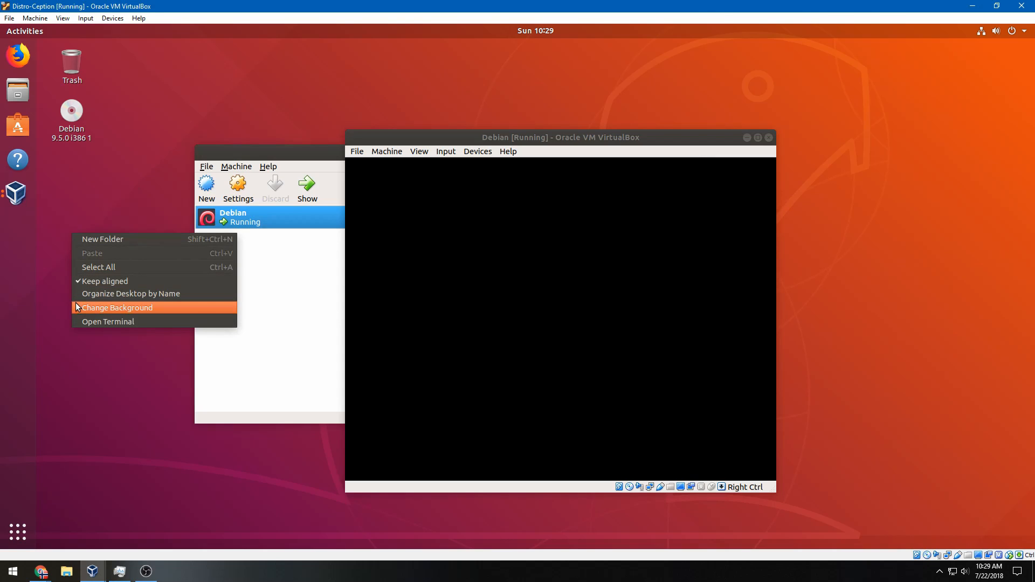
{"action": "left_click", "coordinate": [54, 281]}
{"action": "left_click", "coordinate": [386, 140]}
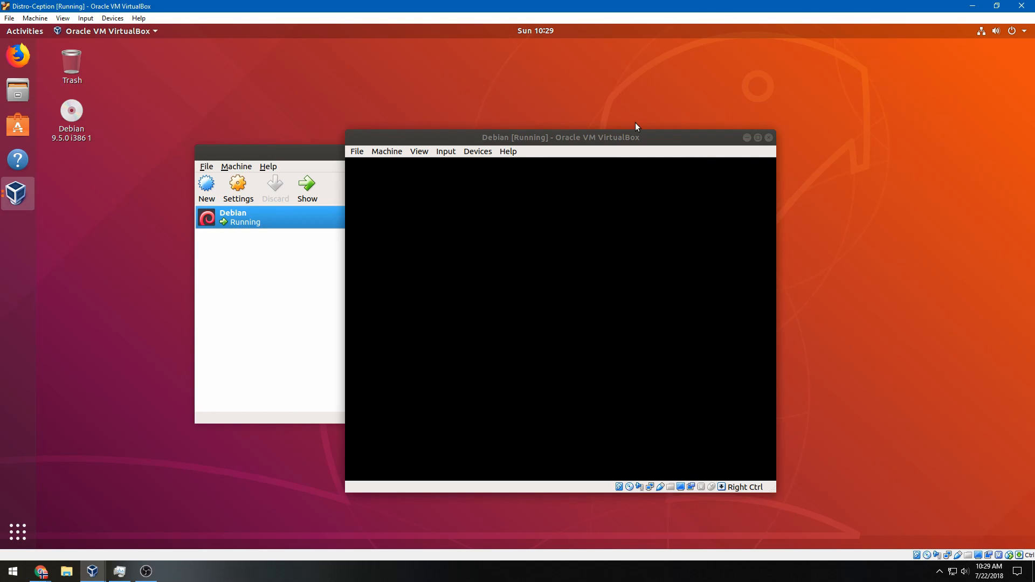
{"action": "left_click", "coordinate": [769, 138]}
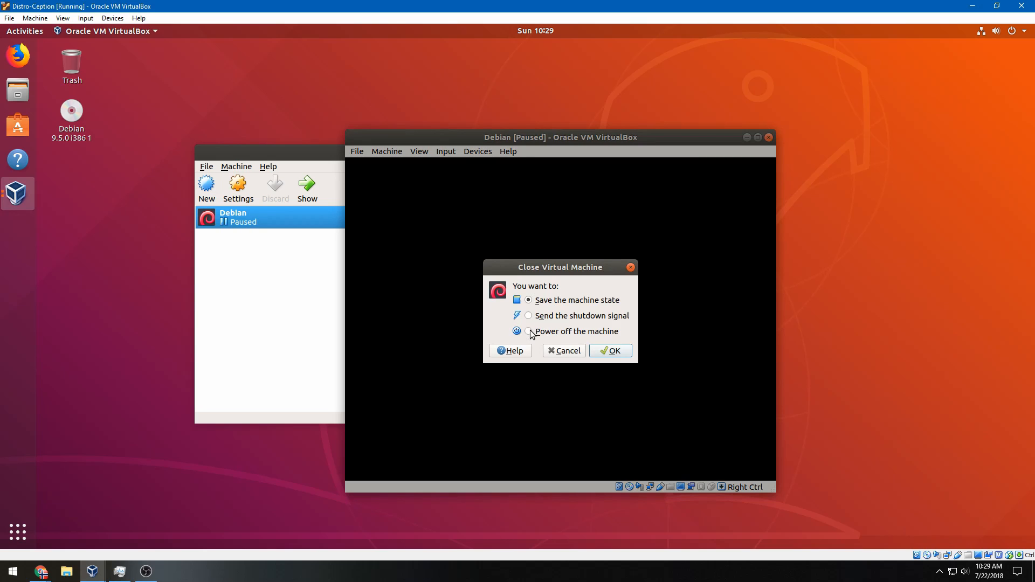
{"action": "left_click", "coordinate": [529, 331]}
{"action": "left_click", "coordinate": [610, 350]}
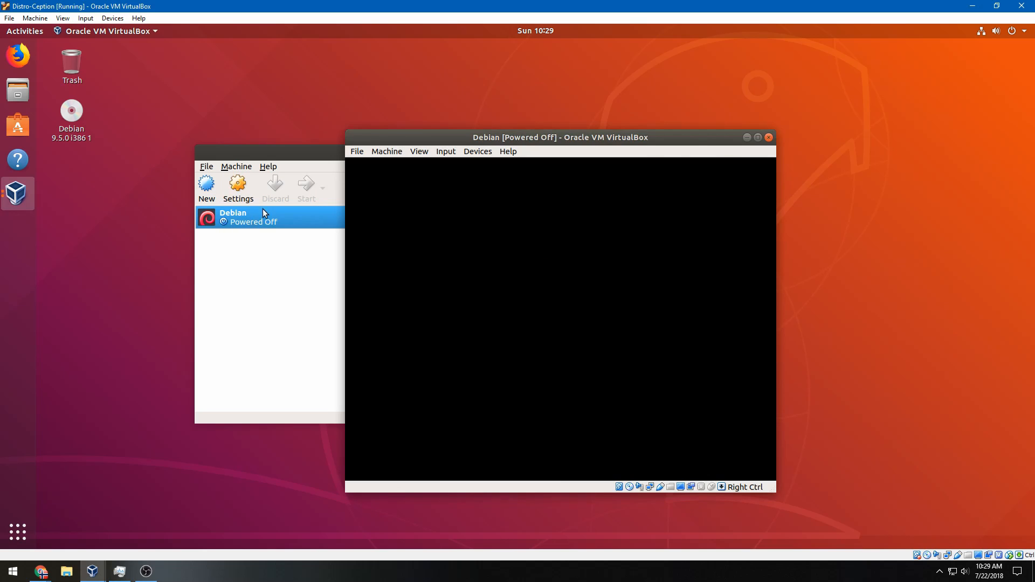
Lower Debian's base memory from 2048 MB to 1967 MB and start it again
{"action": "left_click", "coordinate": [248, 198]}
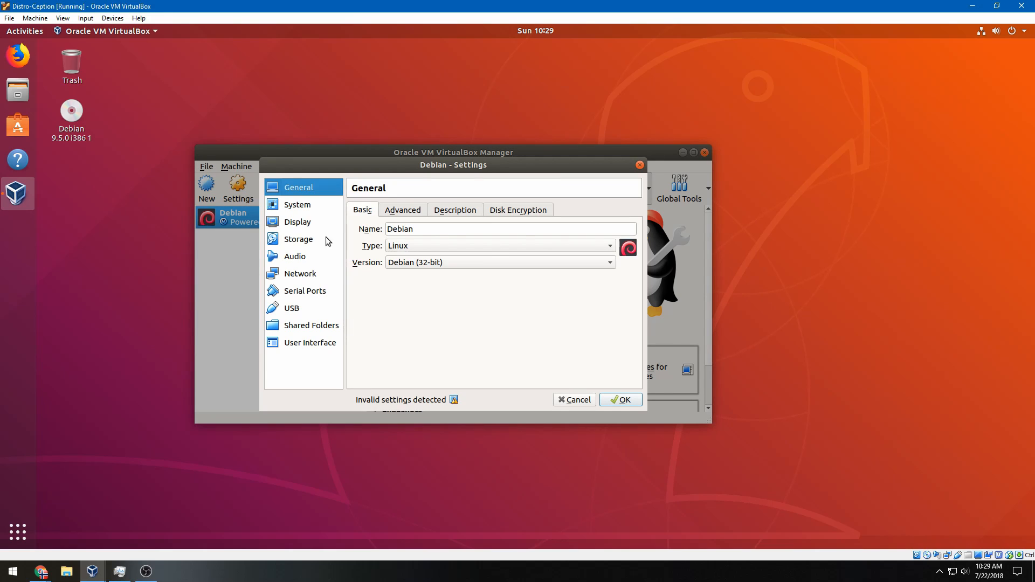
{"action": "left_click", "coordinate": [324, 241]}
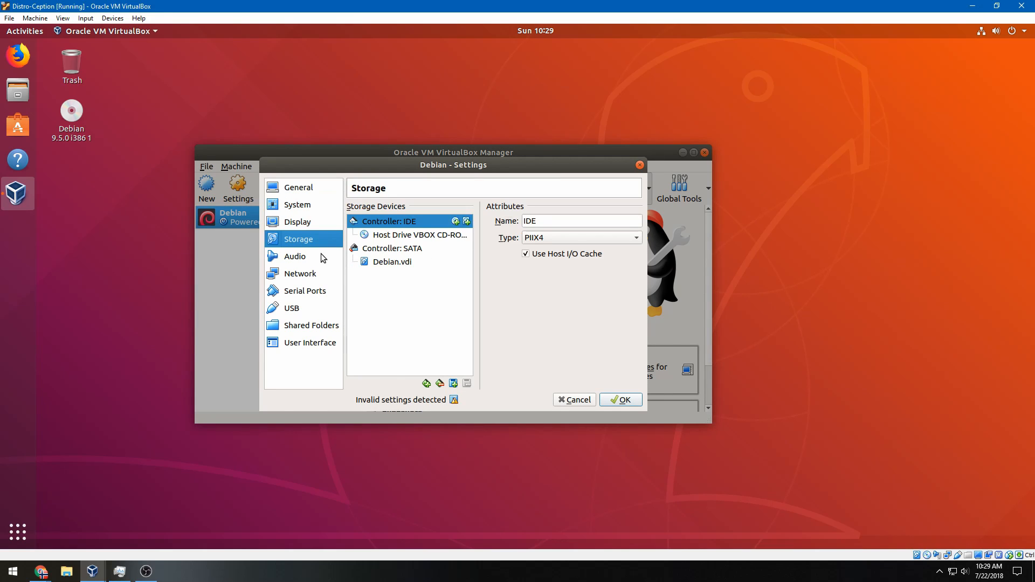
{"action": "left_click", "coordinate": [325, 254]}
{"action": "left_click", "coordinate": [319, 228]}
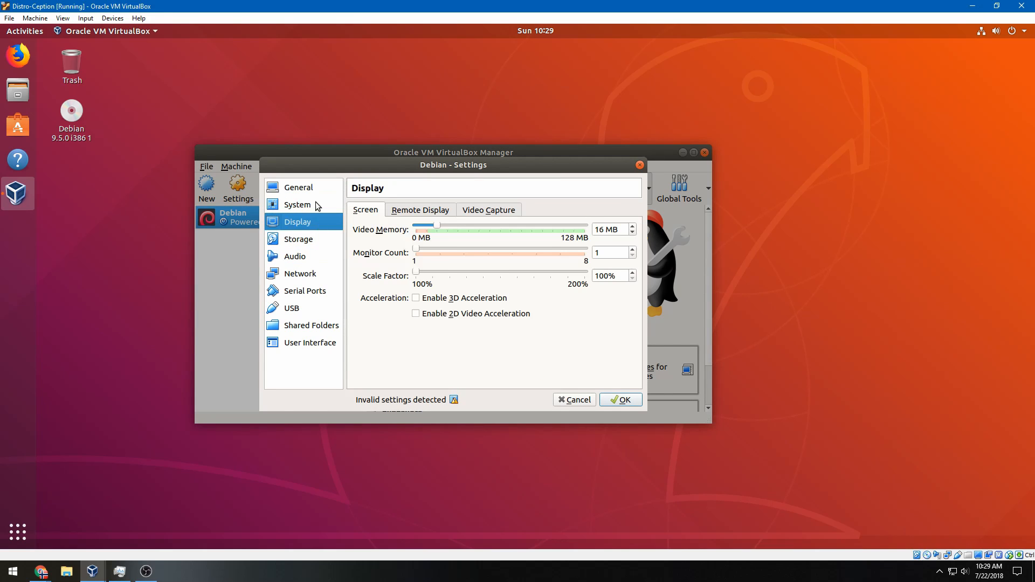
{"action": "left_click", "coordinate": [316, 204]}
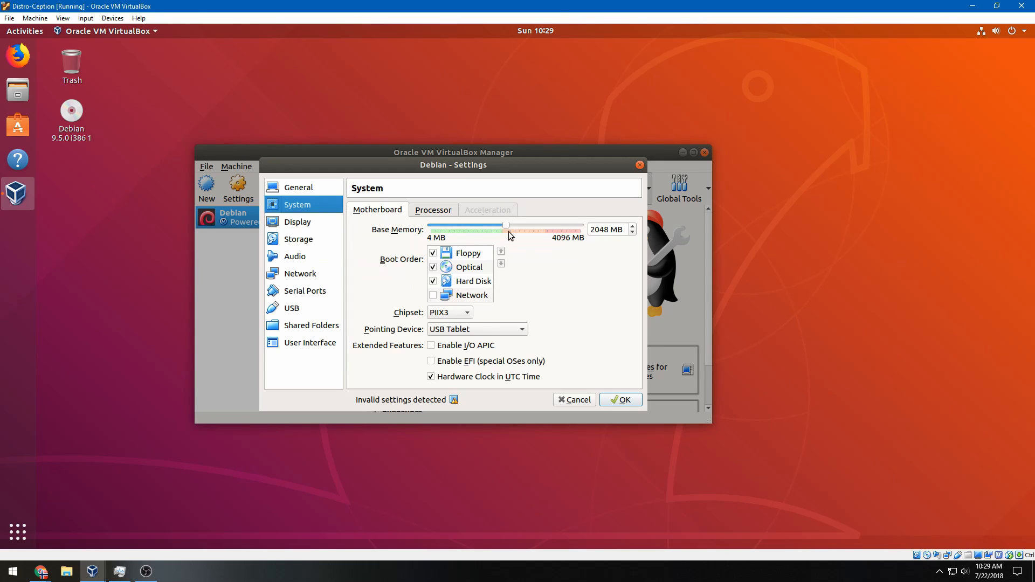
{"action": "left_click_drag", "start_coordinate": [505, 228], "coordinate": [503, 227]}
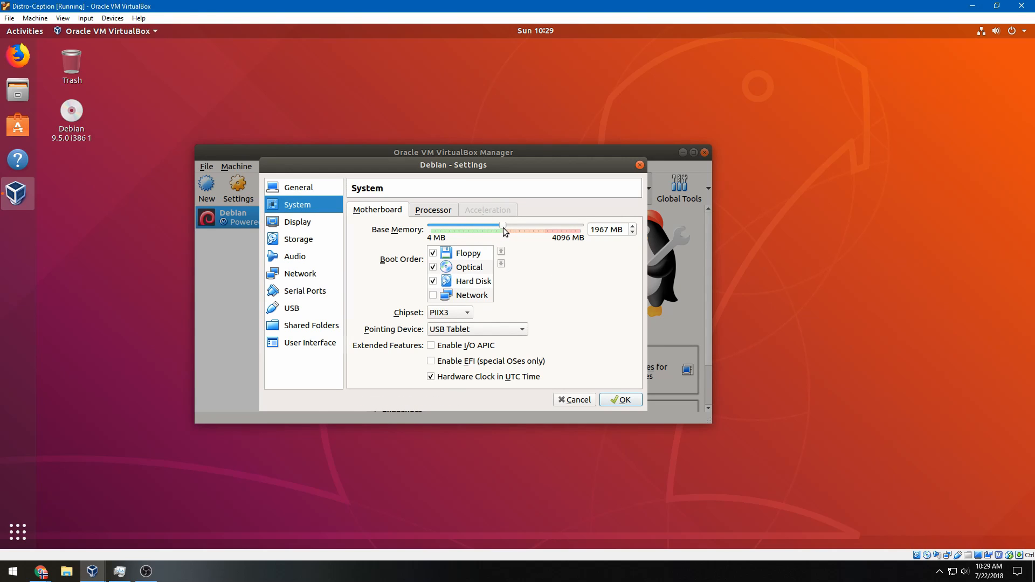
{"action": "left_click", "coordinate": [617, 400]}
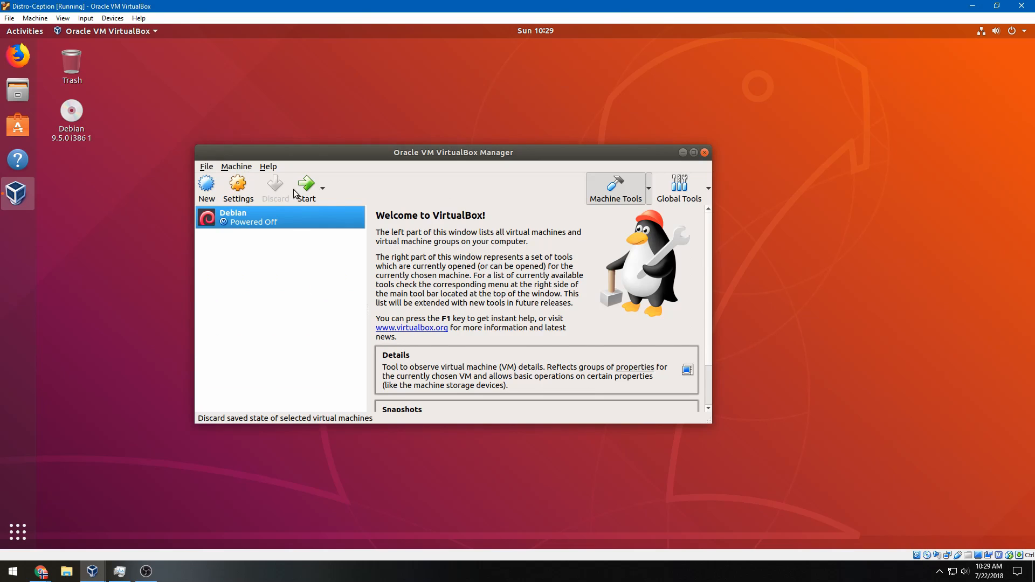
{"action": "left_click", "coordinate": [317, 193]}
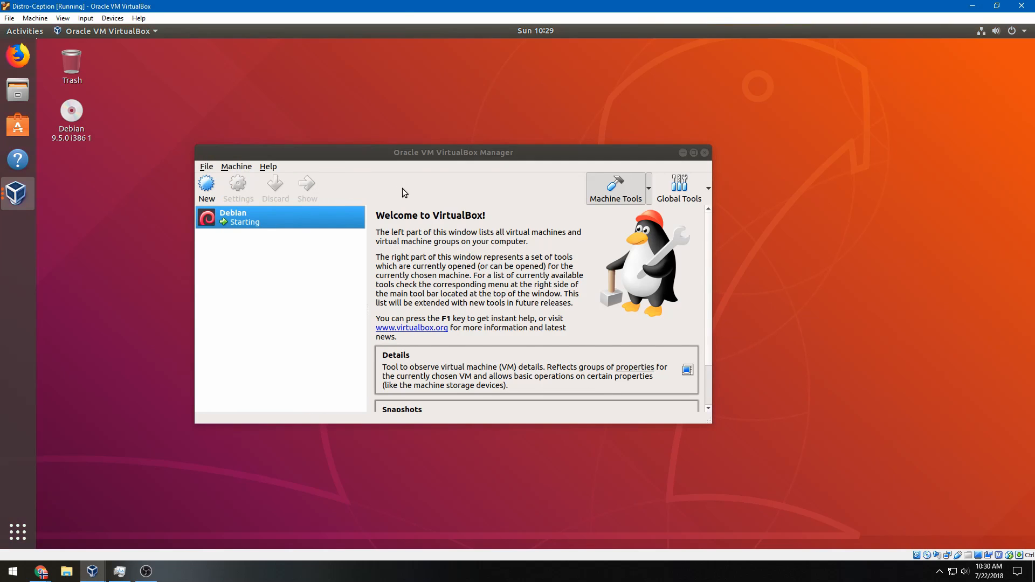
Let the Debian VM capture input and launch its Graphical install
{"action": "left_click", "coordinate": [444, 237]}
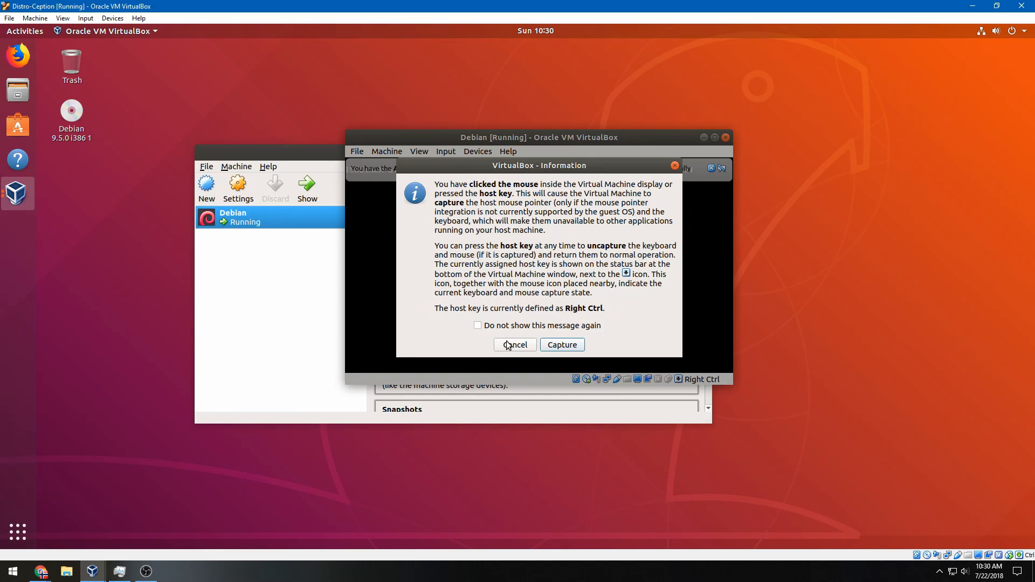
{"action": "left_click", "coordinate": [507, 345]}
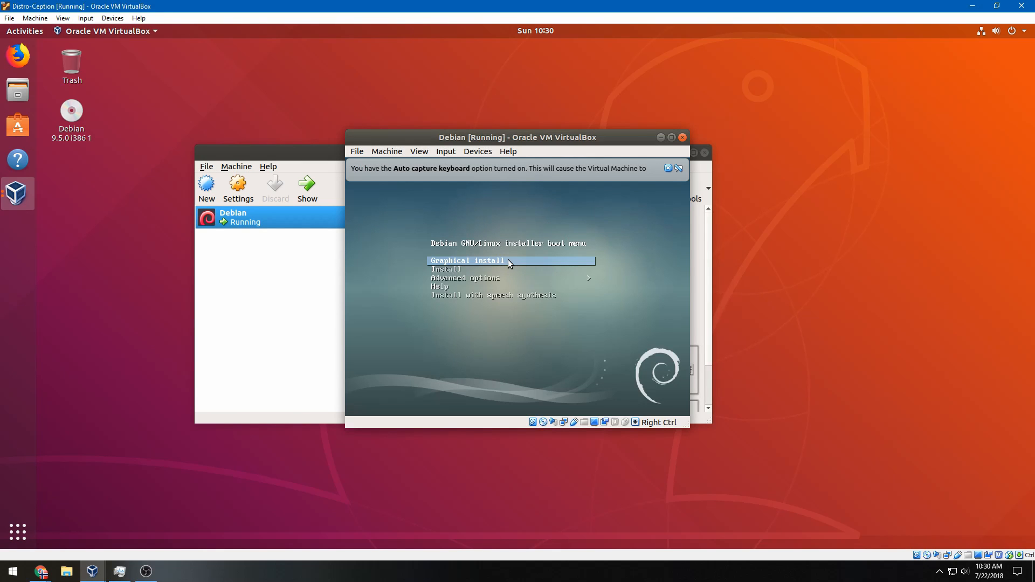
{"action": "left_click", "coordinate": [508, 261]}
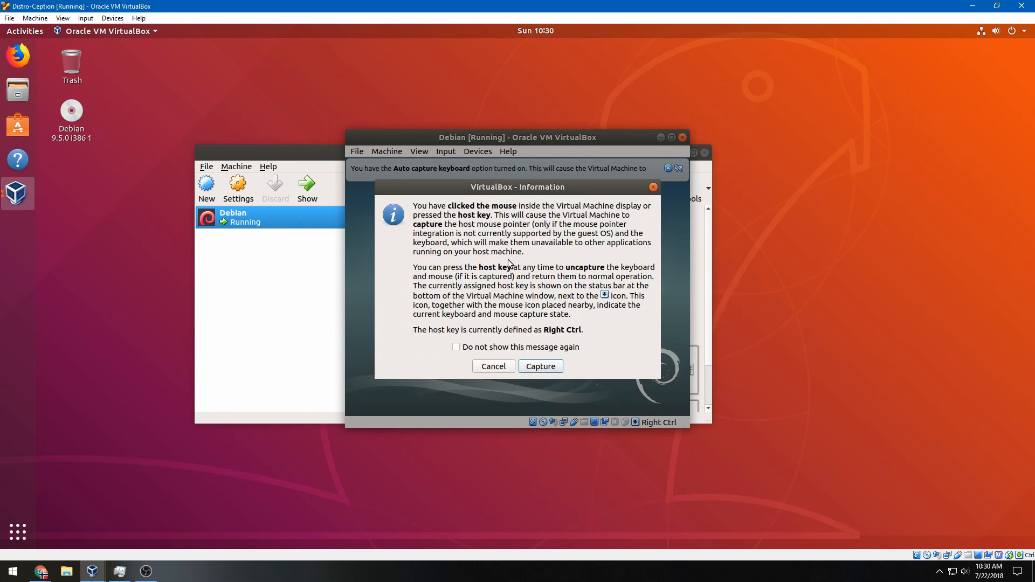
{"action": "left_click", "coordinate": [539, 368]}
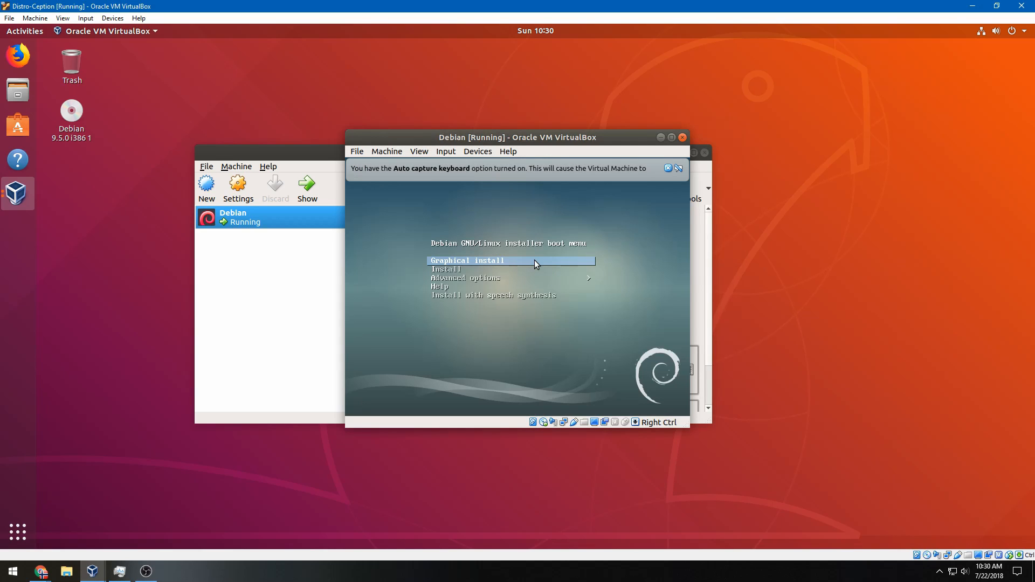
{"action": "left_click", "coordinate": [517, 259]}
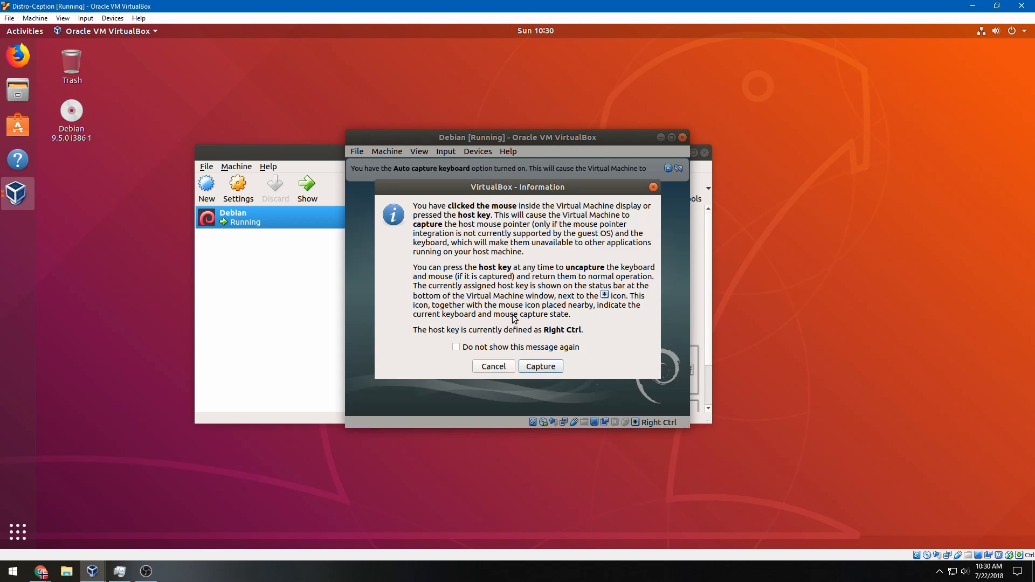
{"action": "left_click", "coordinate": [547, 366]}
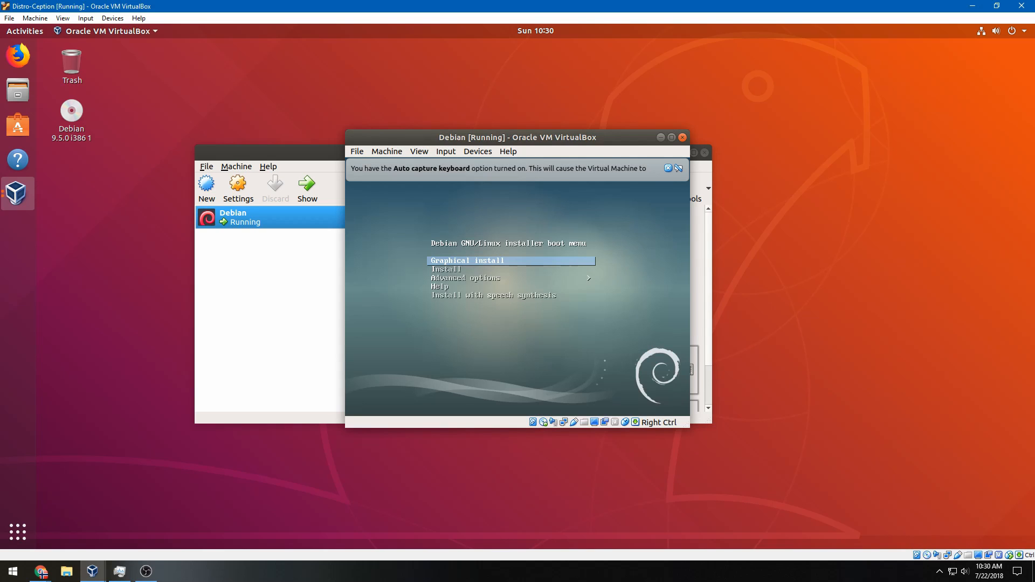
{"action": "key", "text": "Return"}
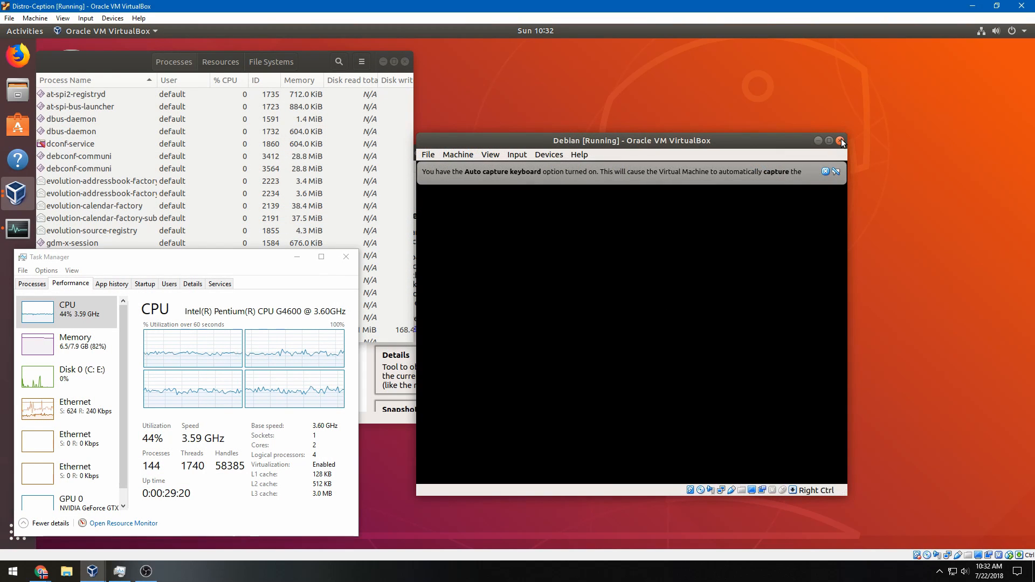
Power off the Debian VM and move the Manager window up and right
{"action": "left_click", "coordinate": [841, 141]}
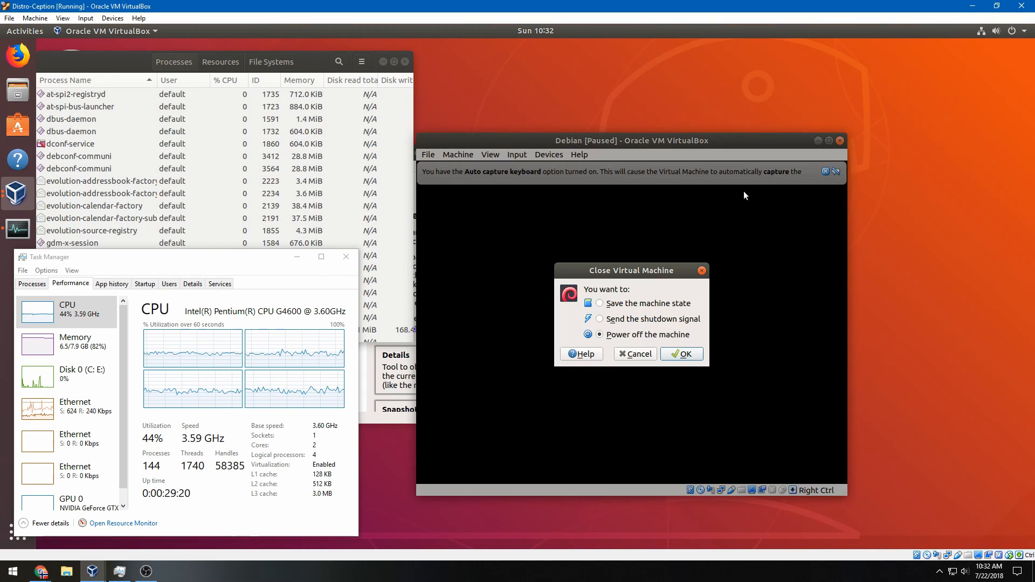
{"action": "left_click", "coordinate": [680, 355]}
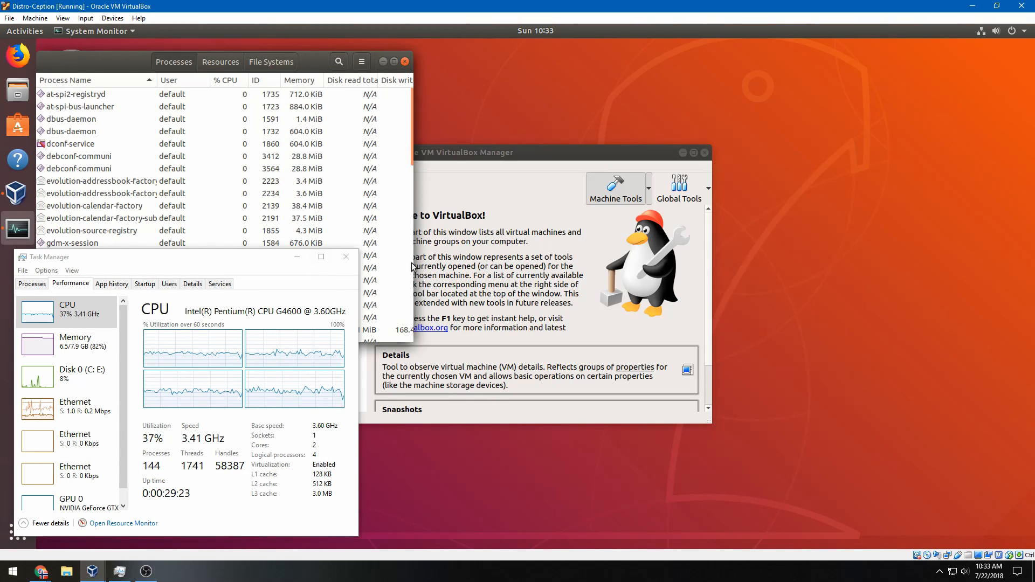
{"action": "left_click", "coordinate": [470, 211]}
{"action": "left_click_drag", "start_coordinate": [469, 154], "coordinate": [641, 120]}
Start a new VM named Mint with type Linux, version Other Linux (32-bit)
{"action": "left_click", "coordinate": [385, 152]}
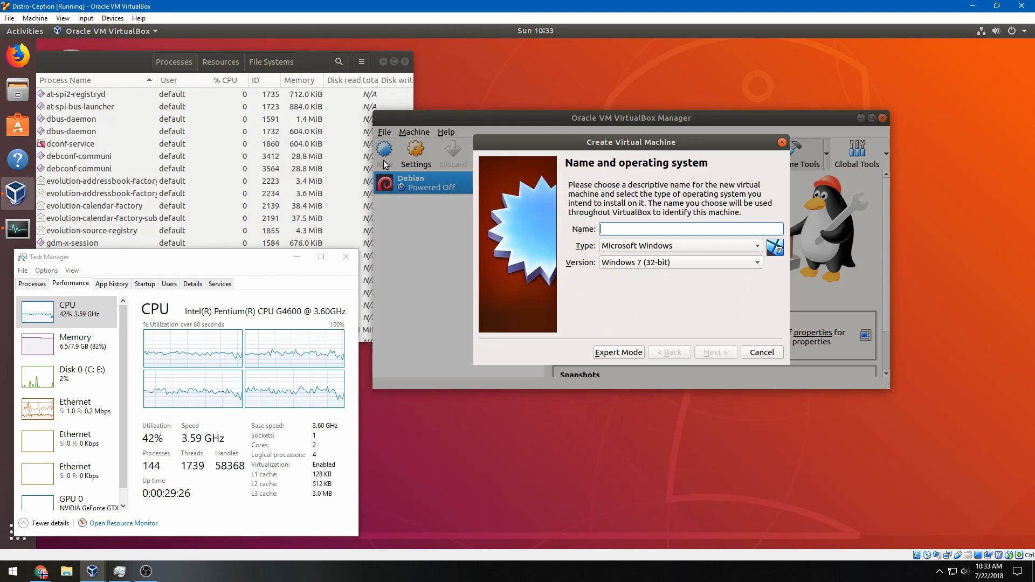
{"action": "left_click", "coordinate": [627, 247]}
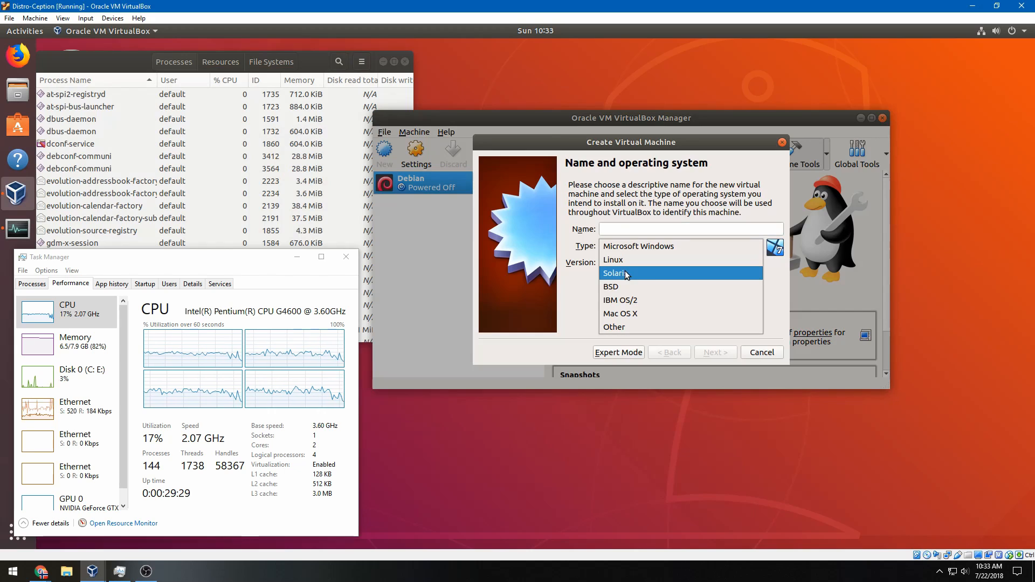
{"action": "left_click", "coordinate": [625, 259]}
{"action": "left_click", "coordinate": [627, 263]}
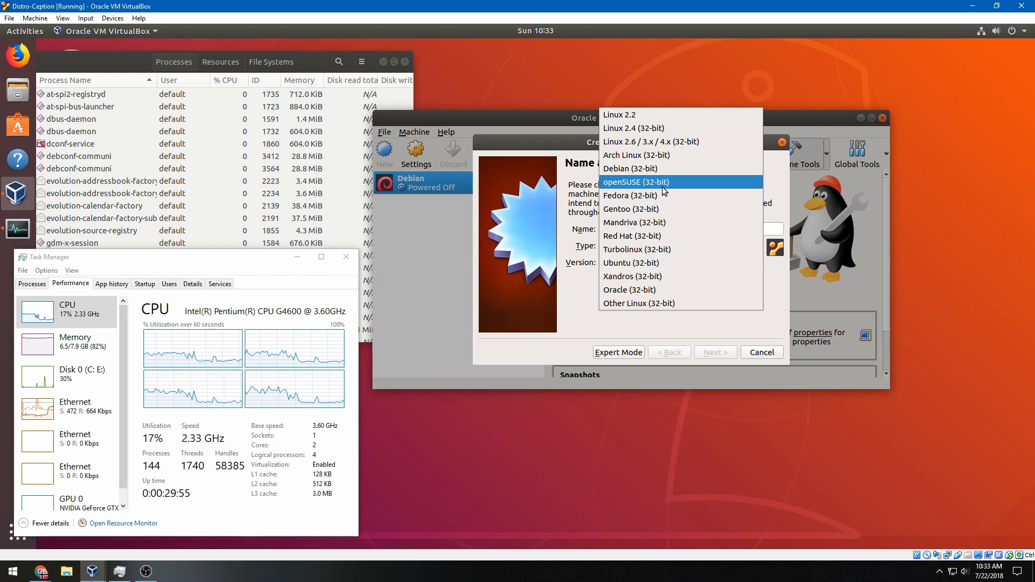
{"action": "left_click", "coordinate": [679, 303]}
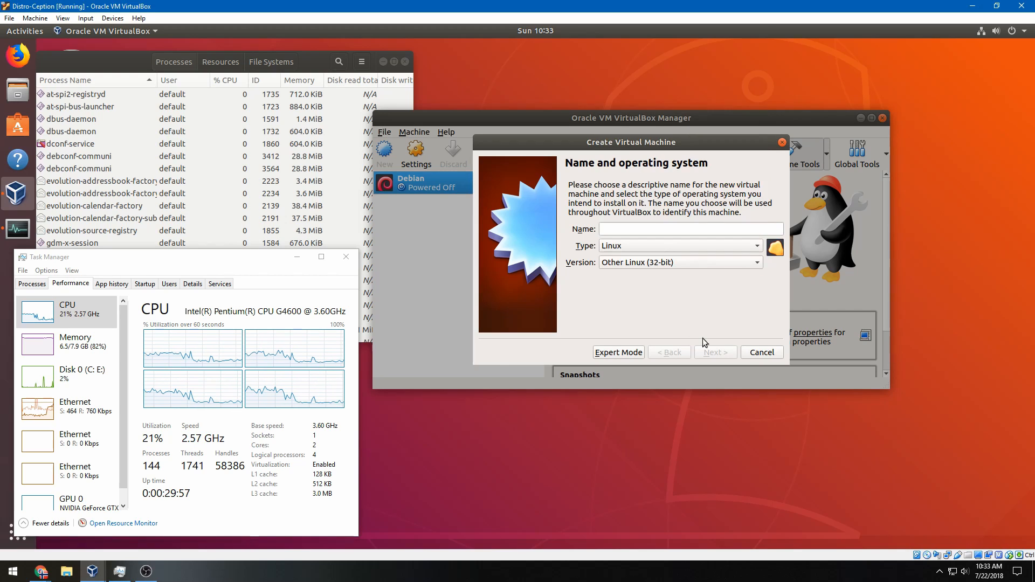
{"action": "left_click", "coordinate": [655, 226]}
{"action": "type", "text": "Mint"}
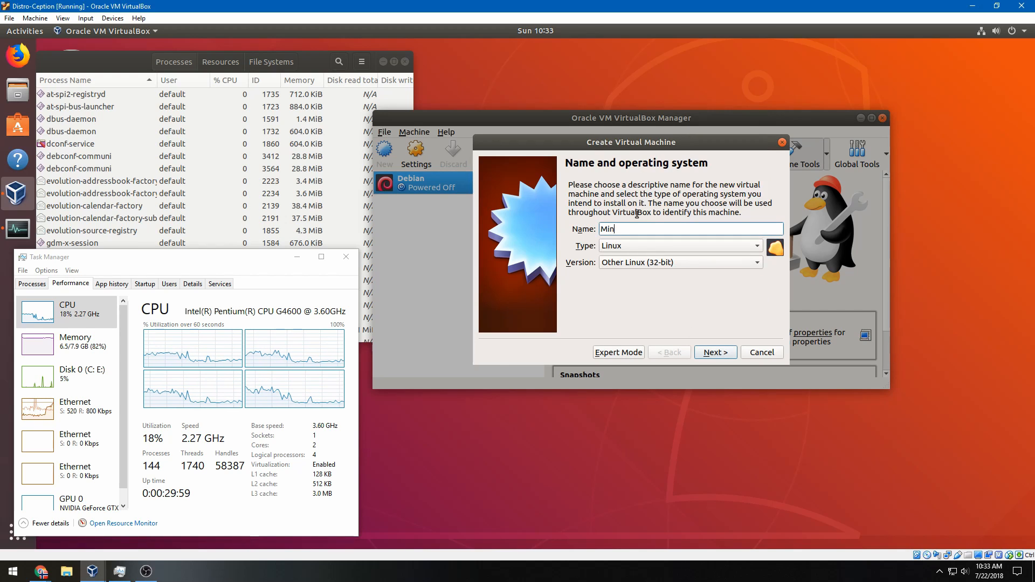
Give Mint 1842 MB memory and a new dynamically allocated 30 GB virtual hard disk
{"action": "left_click", "coordinate": [703, 357]}
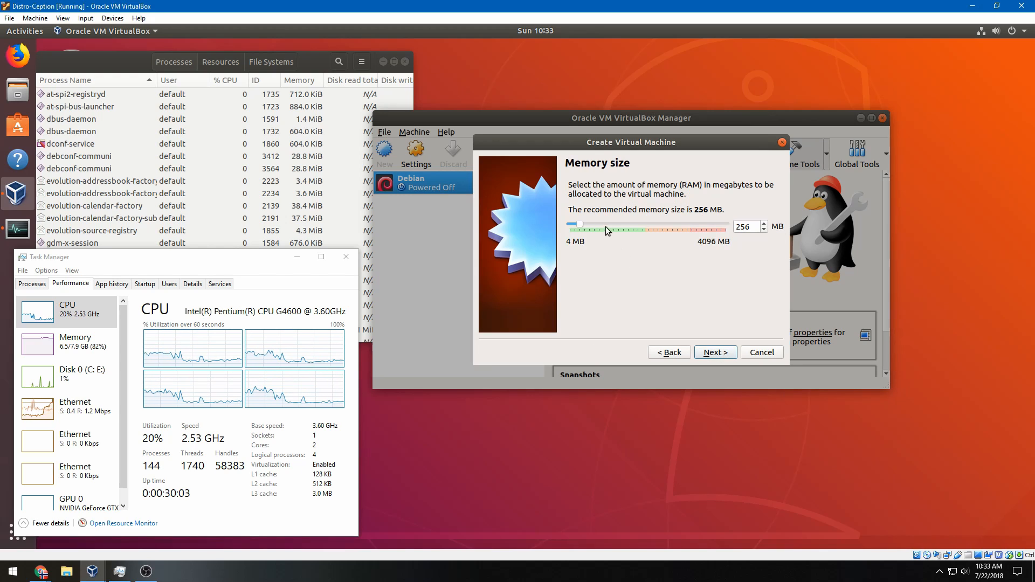
{"action": "left_click_drag", "start_coordinate": [583, 223], "coordinate": [640, 223]}
{"action": "left_click", "coordinate": [712, 354]}
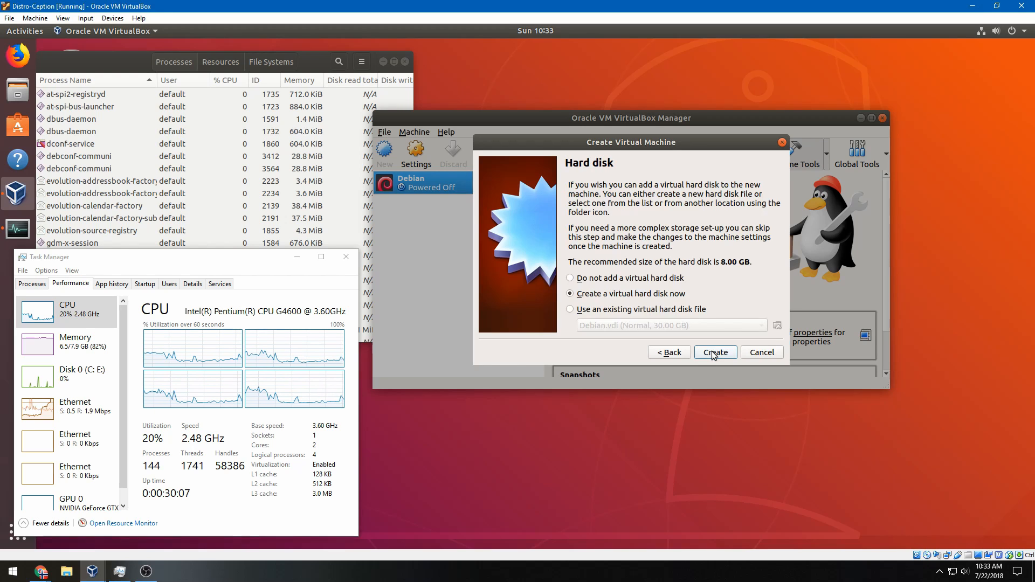
{"action": "left_click", "coordinate": [714, 353]}
{"action": "left_click", "coordinate": [736, 371]}
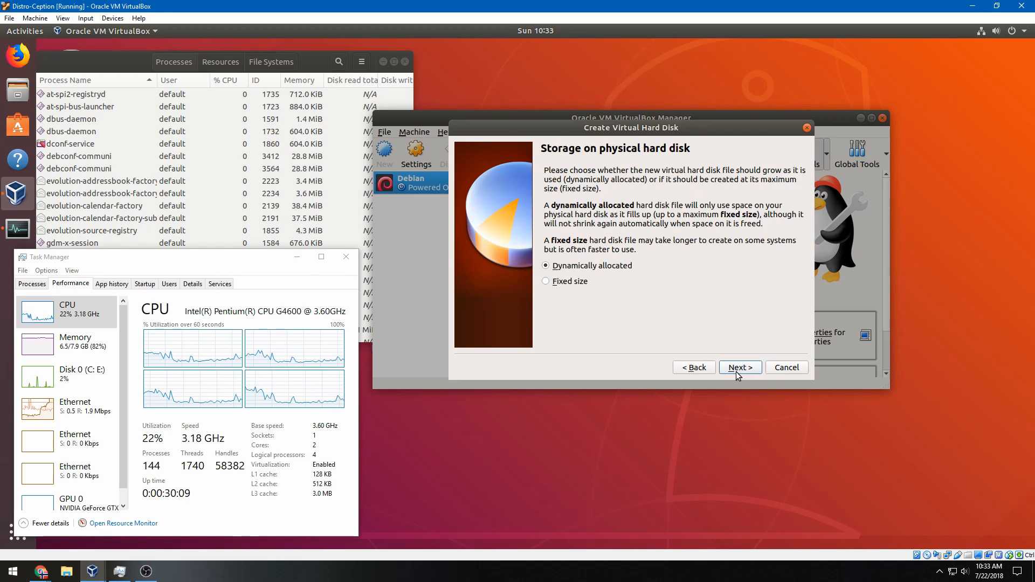
{"action": "left_click", "coordinate": [738, 372]}
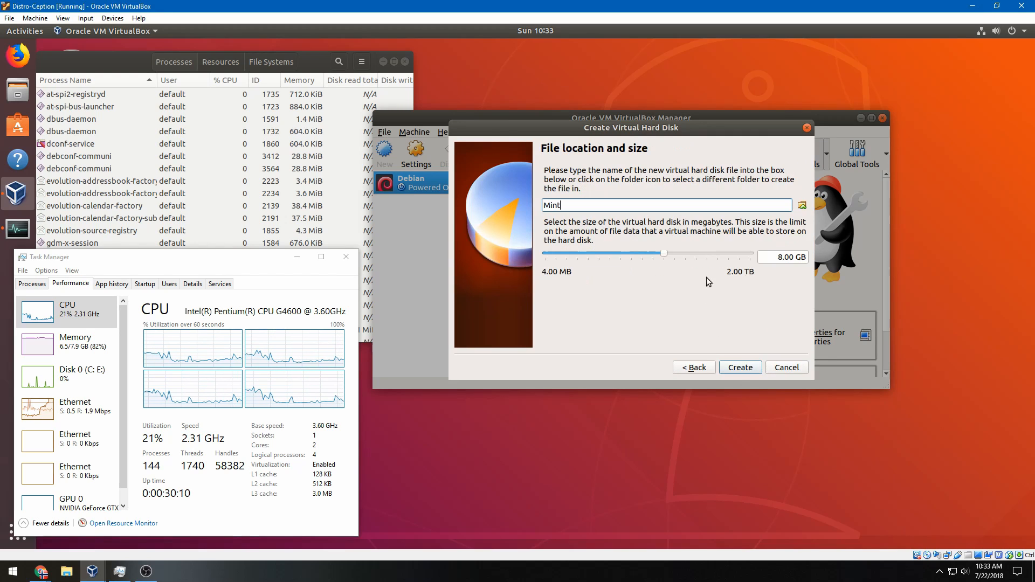
{"action": "left_click", "coordinate": [781, 259]}
{"action": "double_click", "coordinate": [782, 261]}
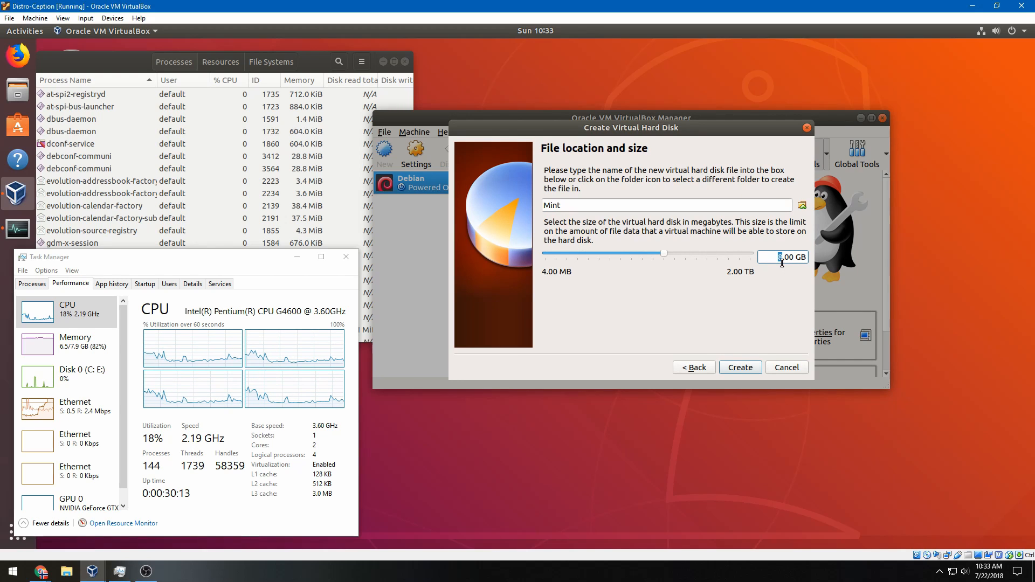
{"action": "type", "text": "30"}
{"action": "key", "text": "Return"}
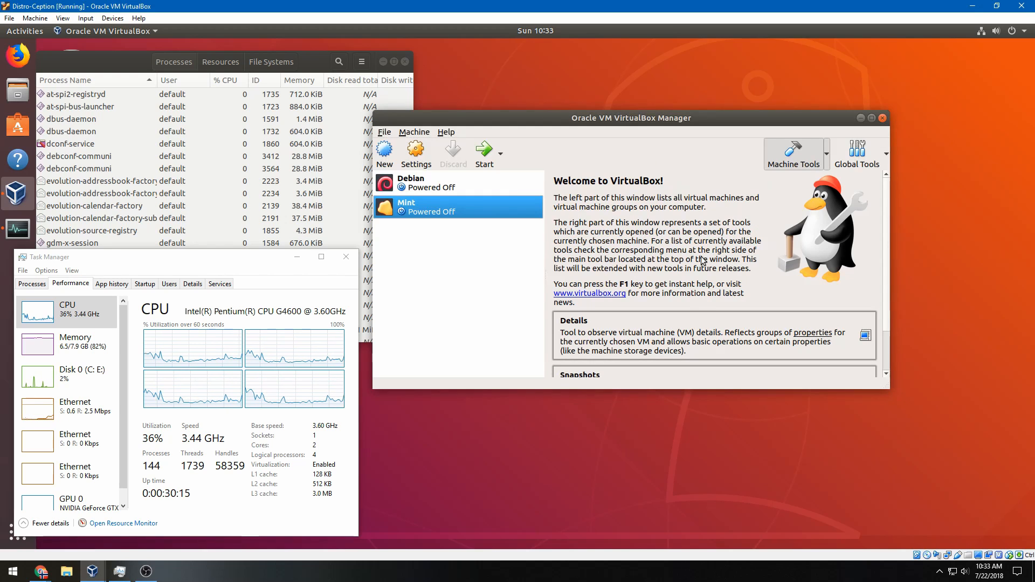
Attach the host CD-ROM drive to Mint's empty optical drive and save the settings
{"action": "left_click", "coordinate": [414, 157]}
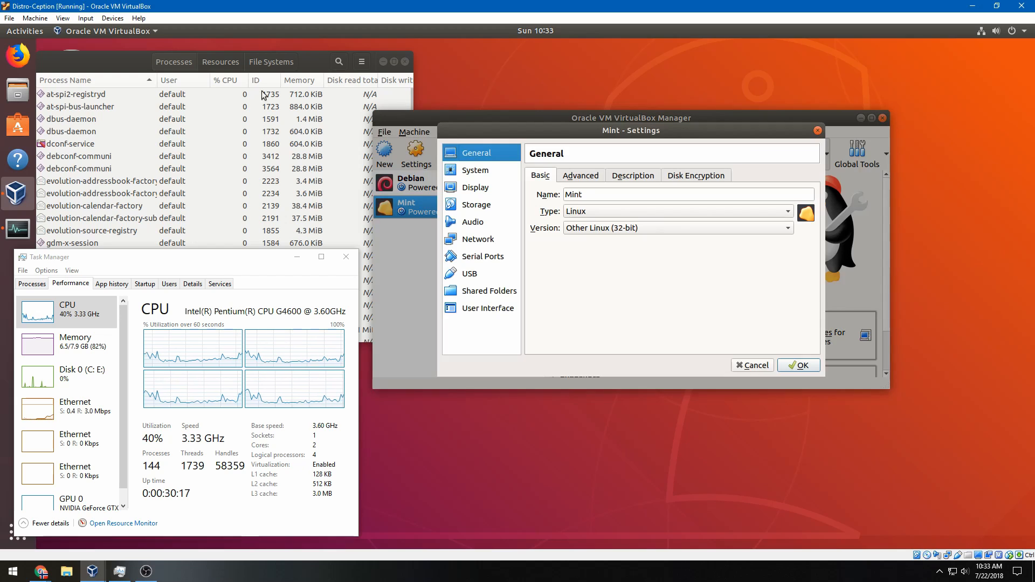
{"action": "left_click", "coordinate": [478, 204]}
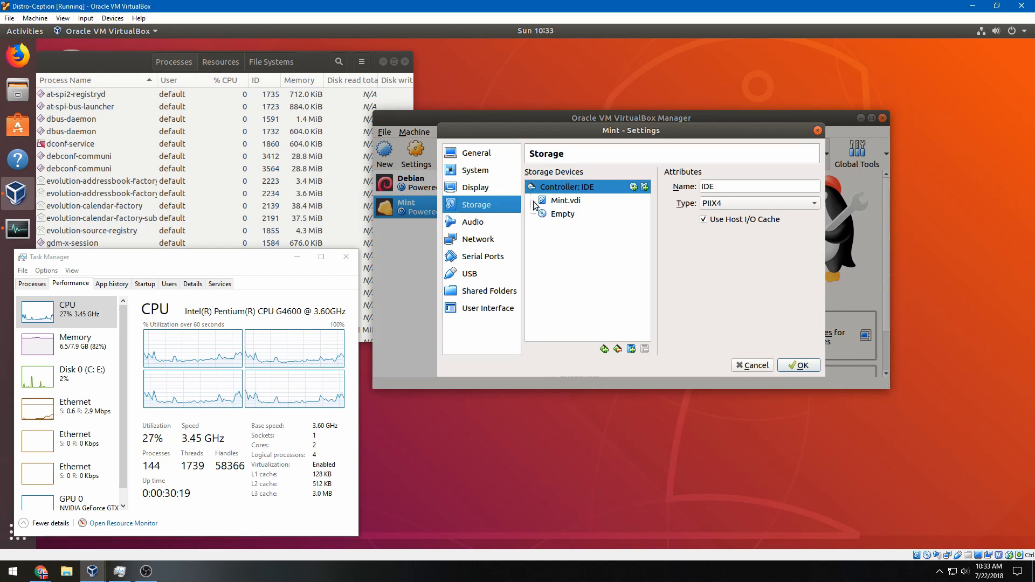
{"action": "left_click", "coordinate": [642, 215]}
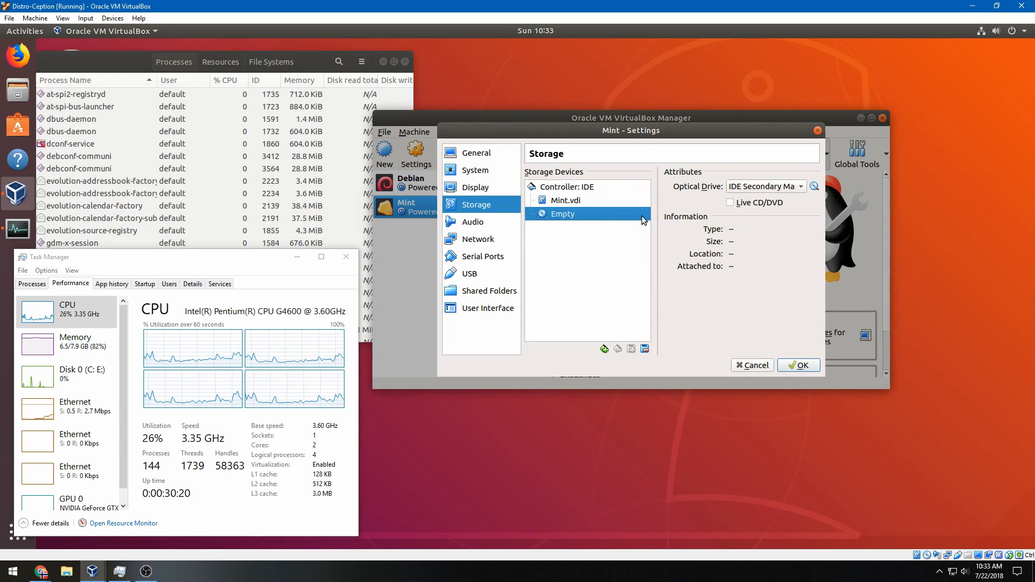
{"action": "left_click", "coordinate": [815, 186]}
{"action": "left_click", "coordinate": [820, 214]}
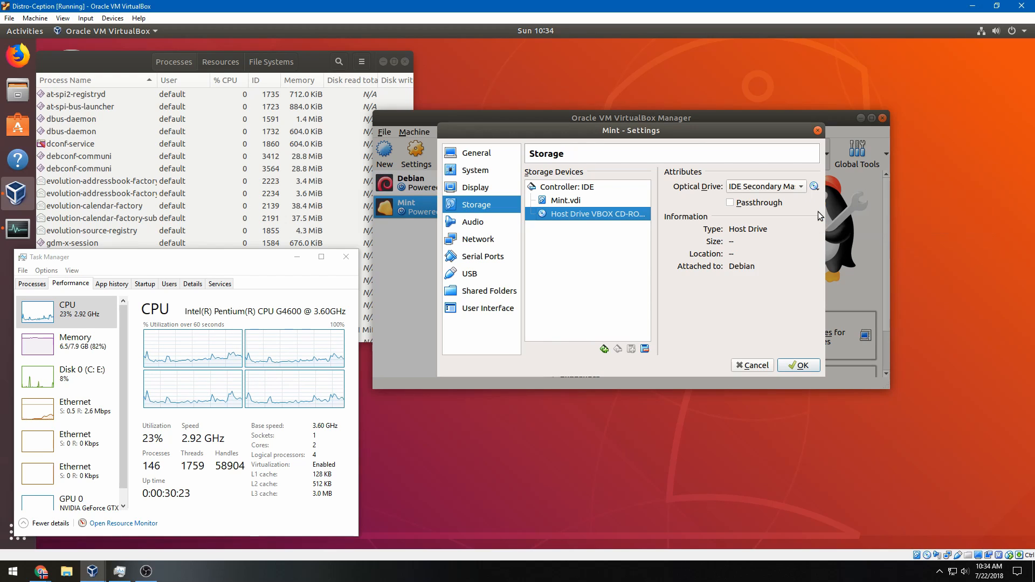
{"action": "left_click", "coordinate": [485, 151]}
{"action": "left_click", "coordinate": [798, 366]}
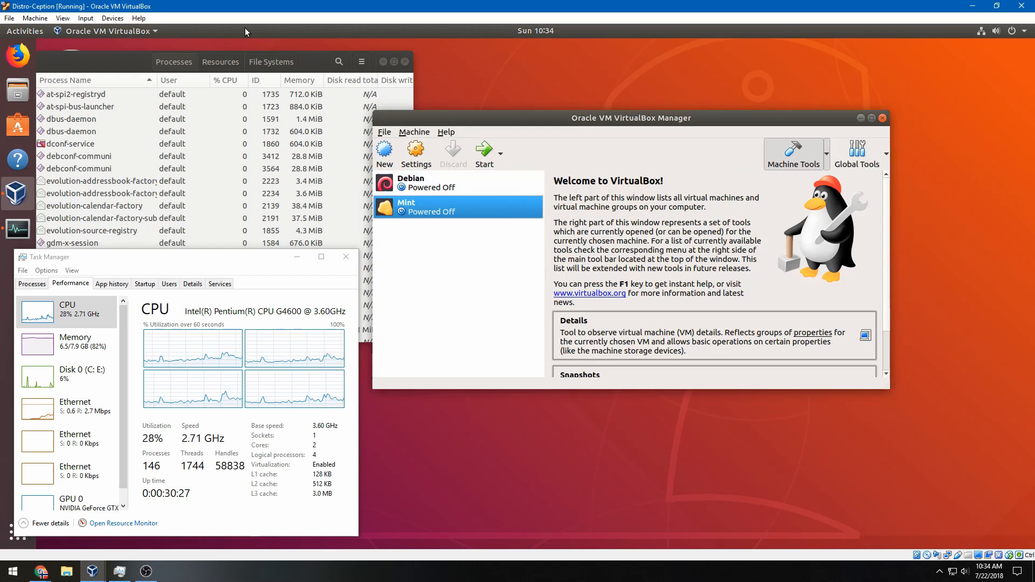
Force-insert the linuxmint-19-xfce-32bit ISO into Distro-Ception's optical drive
{"action": "left_click", "coordinate": [106, 20]}
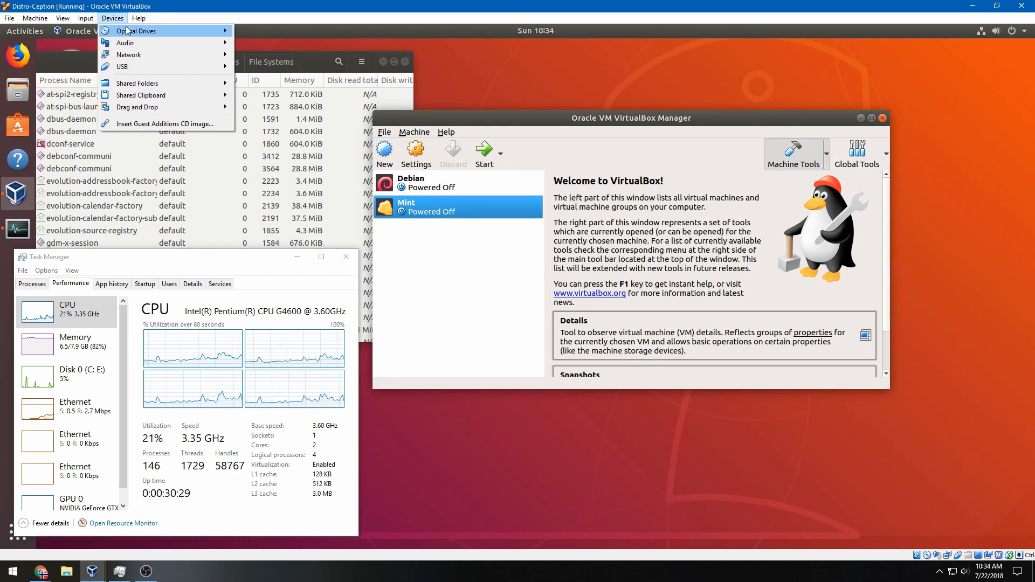
{"action": "mouse_move", "coordinate": [146, 32]}
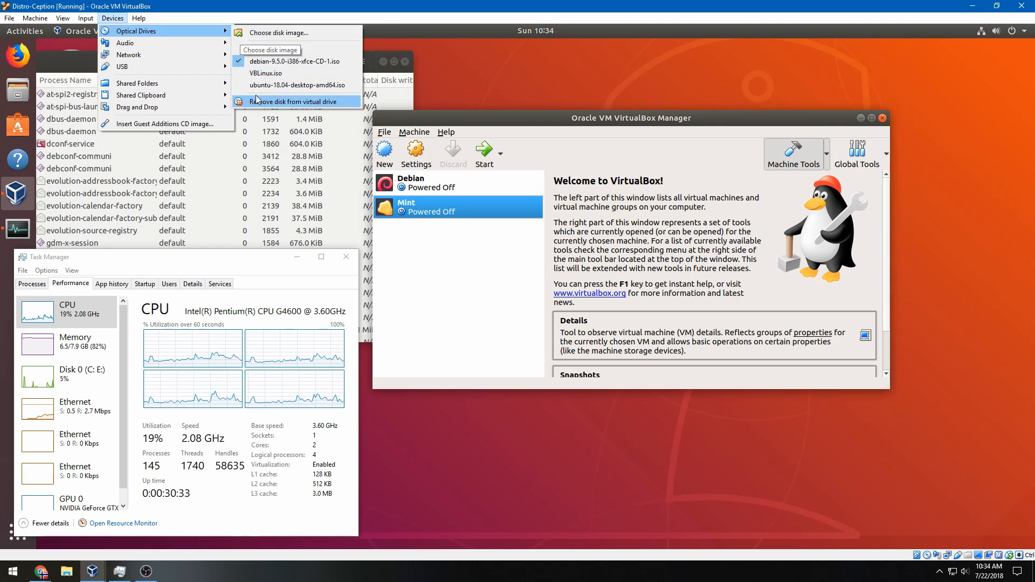
{"action": "left_click", "coordinate": [267, 33]}
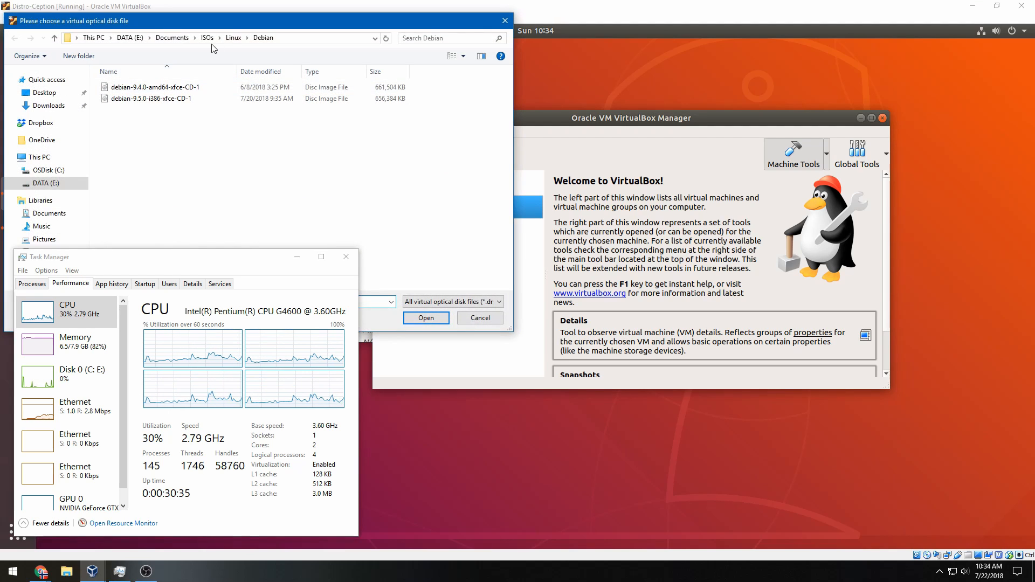
{"action": "double_click", "coordinate": [182, 99]}
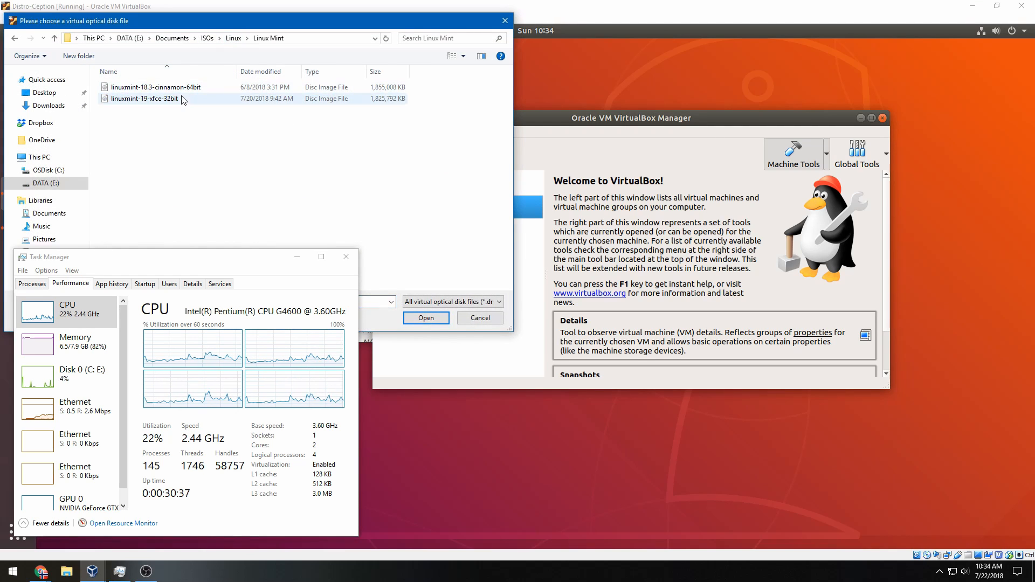
{"action": "double_click", "coordinate": [182, 99]}
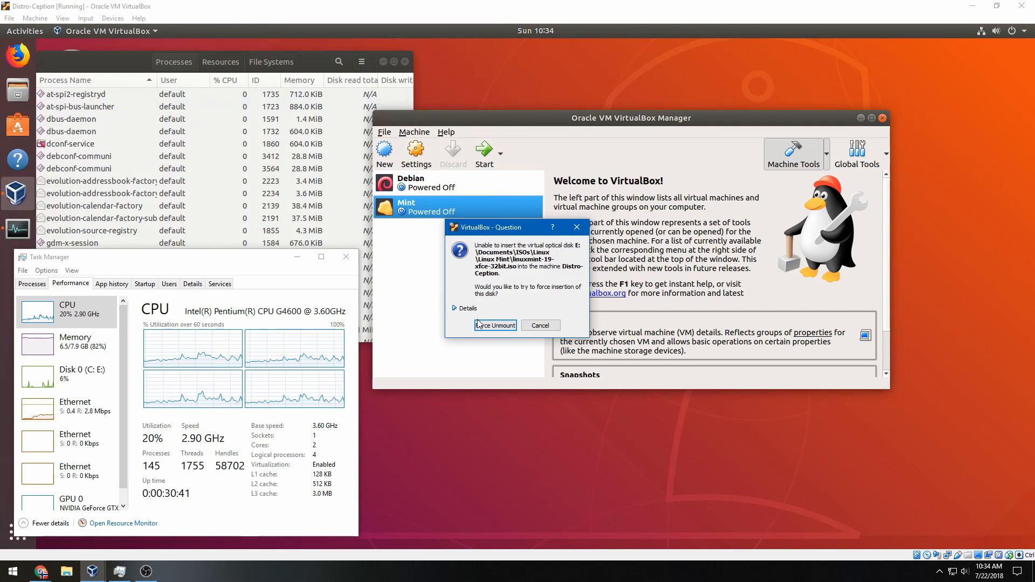
{"action": "left_click", "coordinate": [467, 309]}
{"action": "left_click", "coordinate": [467, 309]}
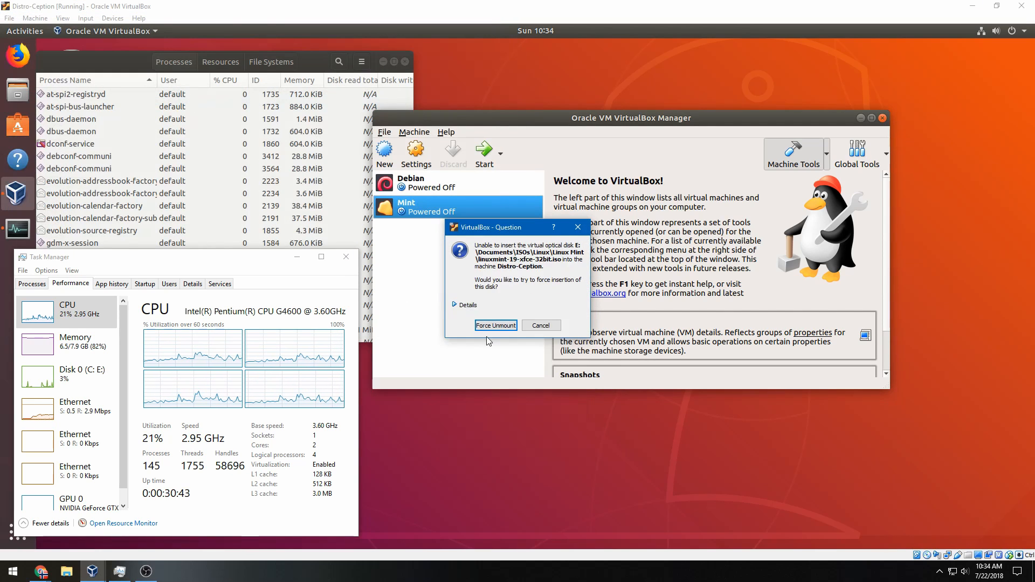
{"action": "left_click", "coordinate": [490, 328]}
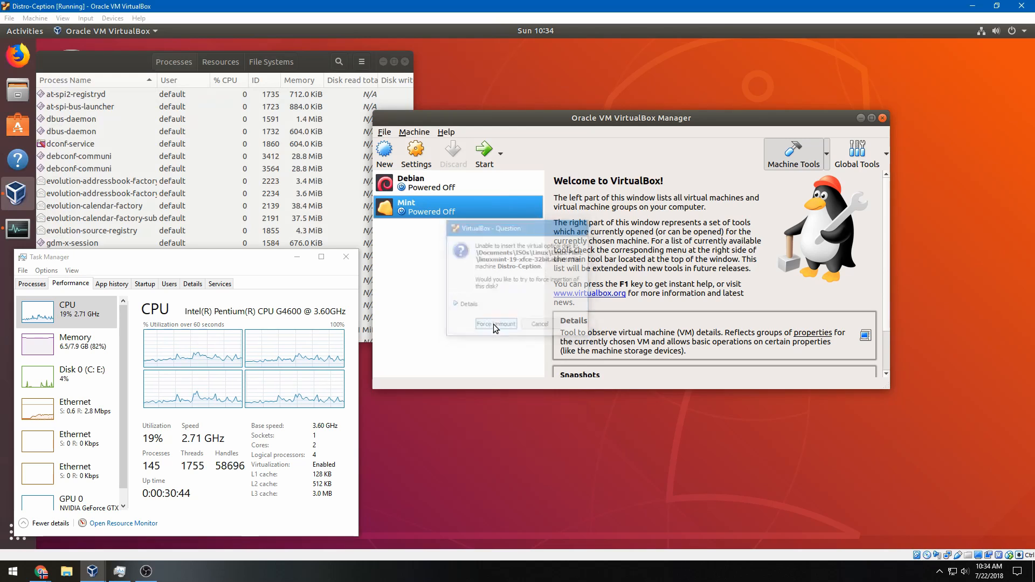
Confirm the loaded disc image and start the Mint virtual machine
{"action": "left_click", "coordinate": [112, 18]}
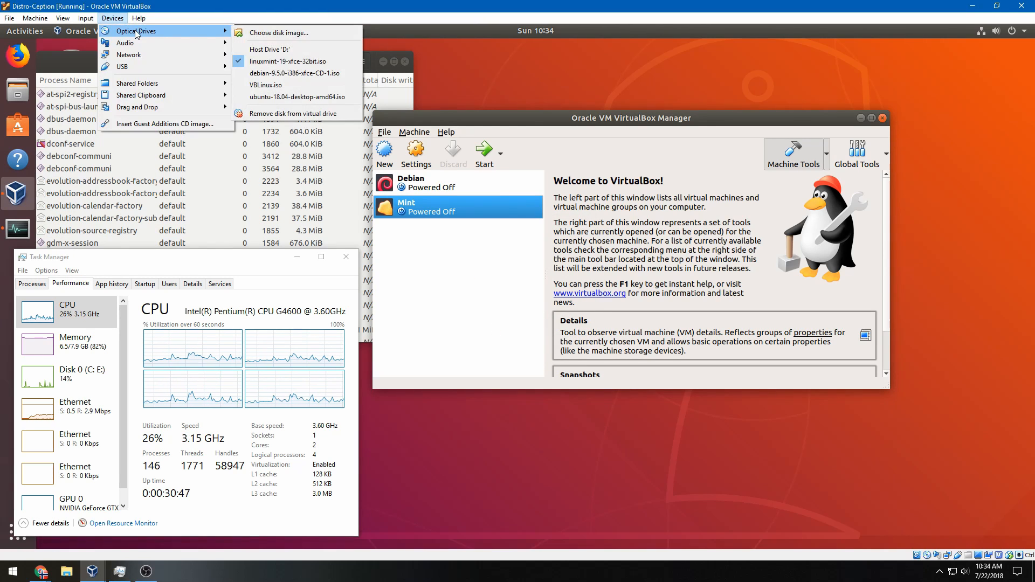
{"action": "left_click", "coordinate": [457, 271]}
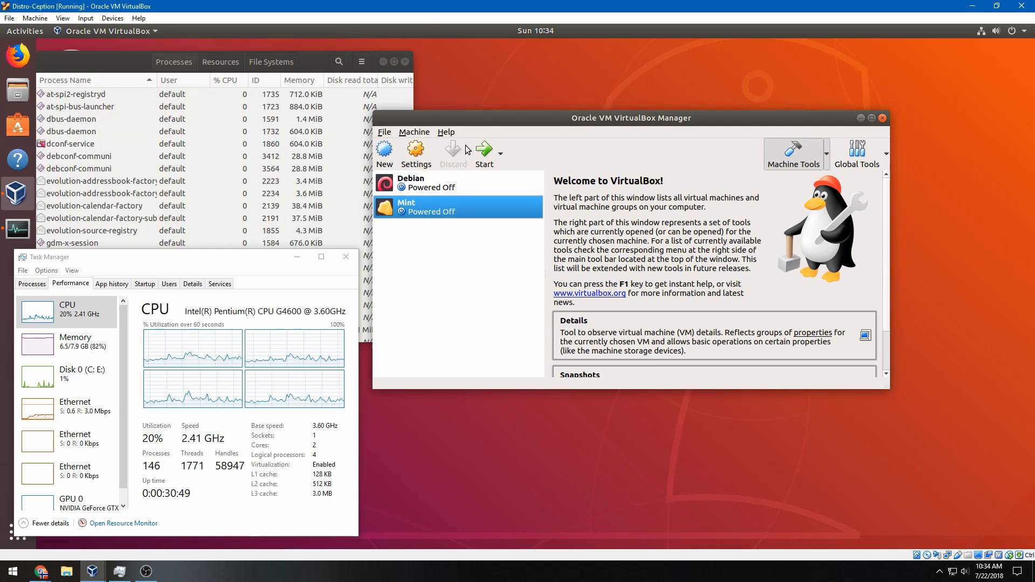
{"action": "left_click", "coordinate": [483, 153]}
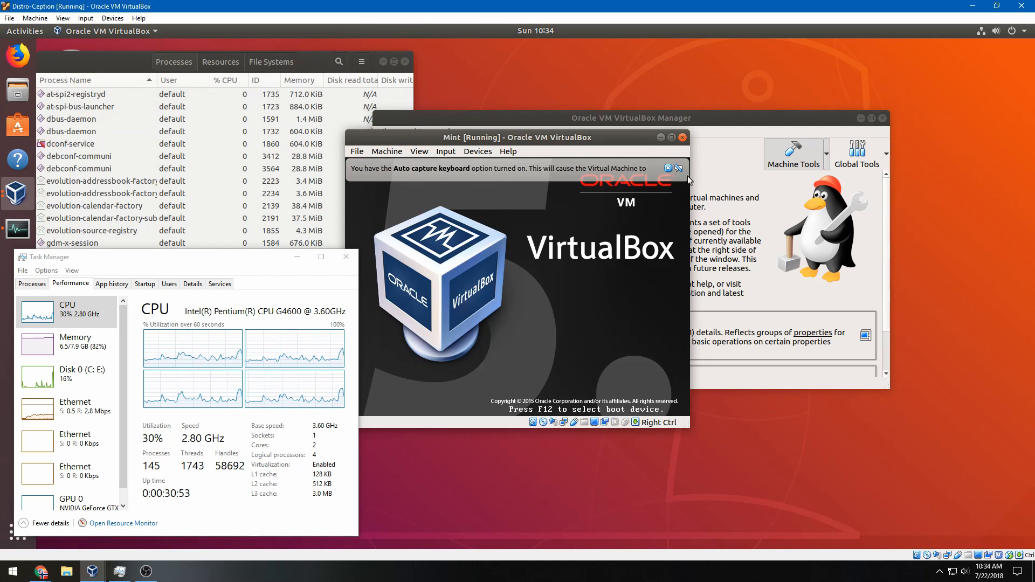
Dismiss the capture notice and review Mint's storage settings
{"action": "left_click", "coordinate": [669, 167]}
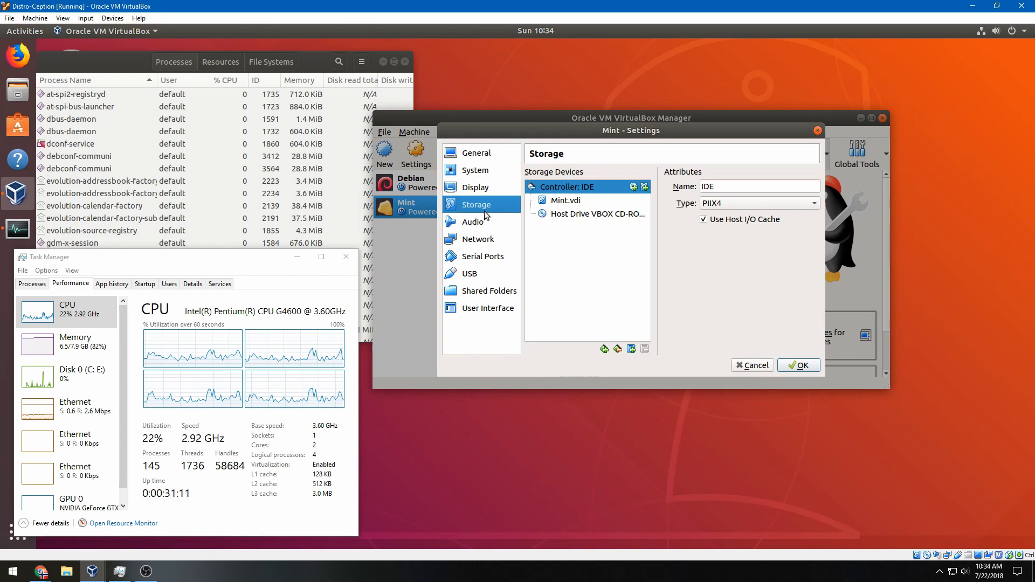
{"action": "left_click", "coordinate": [478, 239]}
{"action": "left_click", "coordinate": [755, 366]}
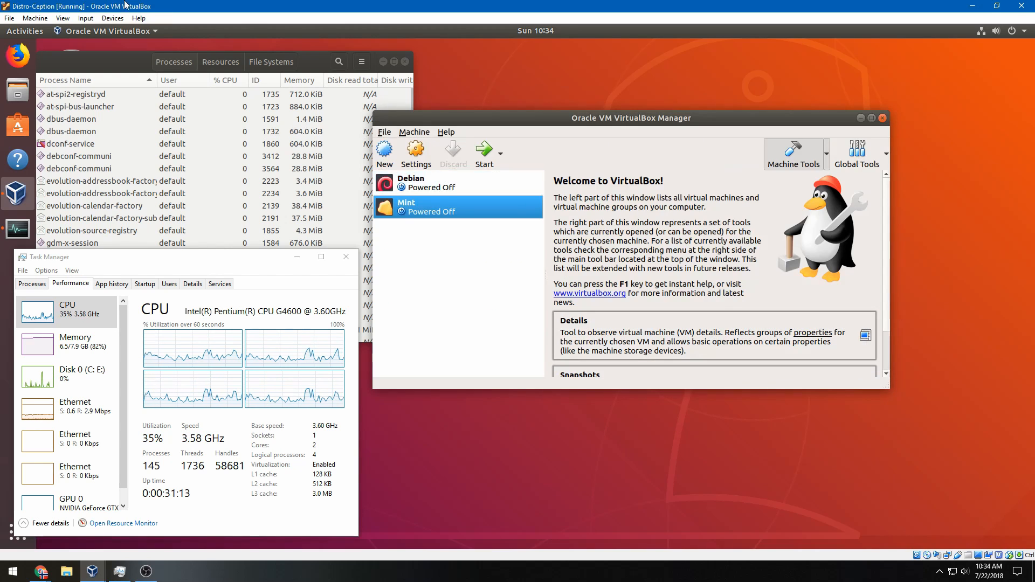
Force-load the ubuntu-18.04 ISO into the outer machine's optical drive
{"action": "left_click", "coordinate": [85, 18]}
{"action": "mouse_move", "coordinate": [118, 17]}
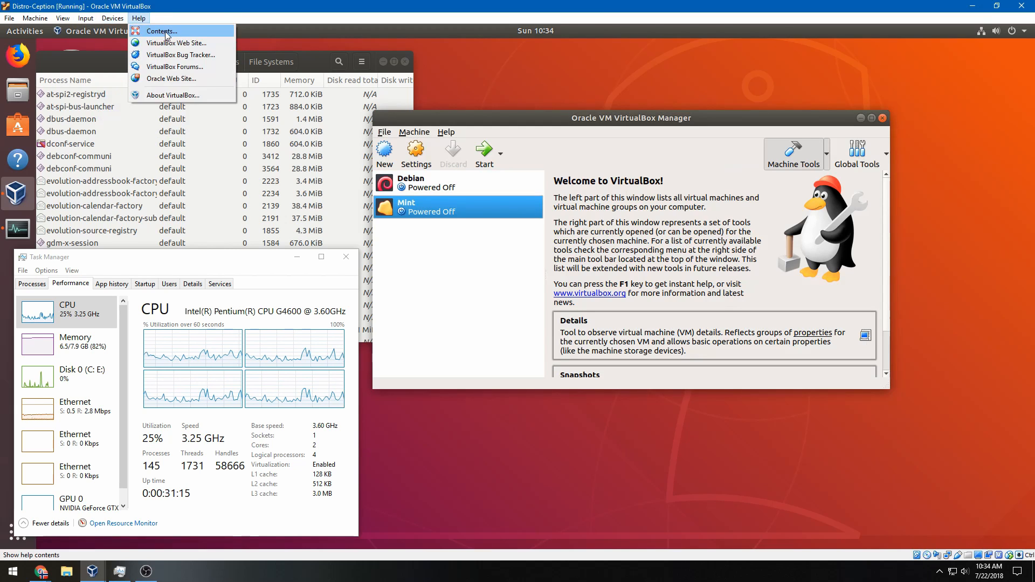
{"action": "left_click", "coordinate": [278, 97]}
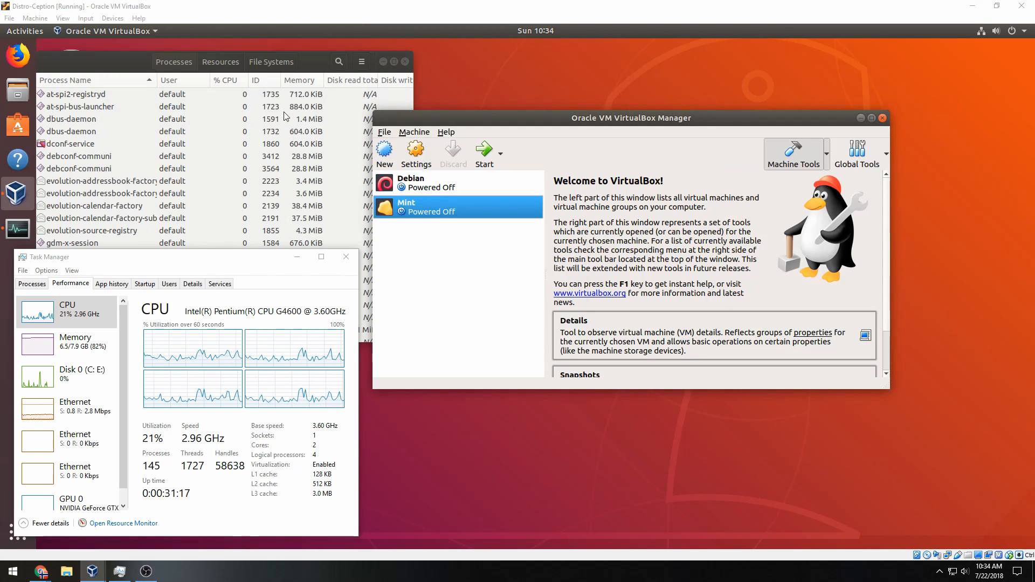
{"action": "left_click", "coordinate": [510, 329]}
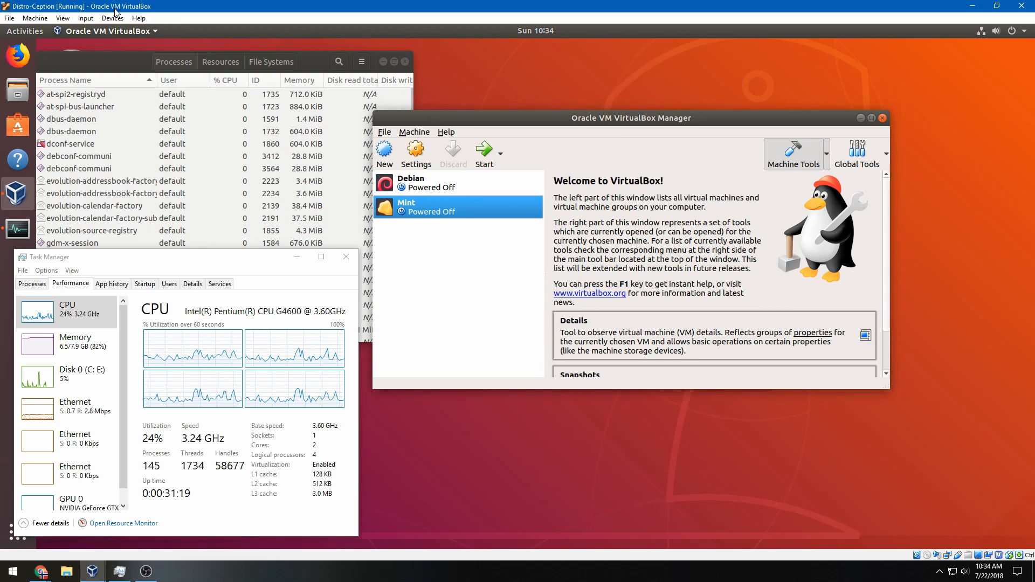
{"action": "left_click", "coordinate": [123, 30]}
Insert the lubuntu-18.04-desktop-i386 ISO from the Ubuntu folder instead
{"action": "left_click", "coordinate": [112, 18]}
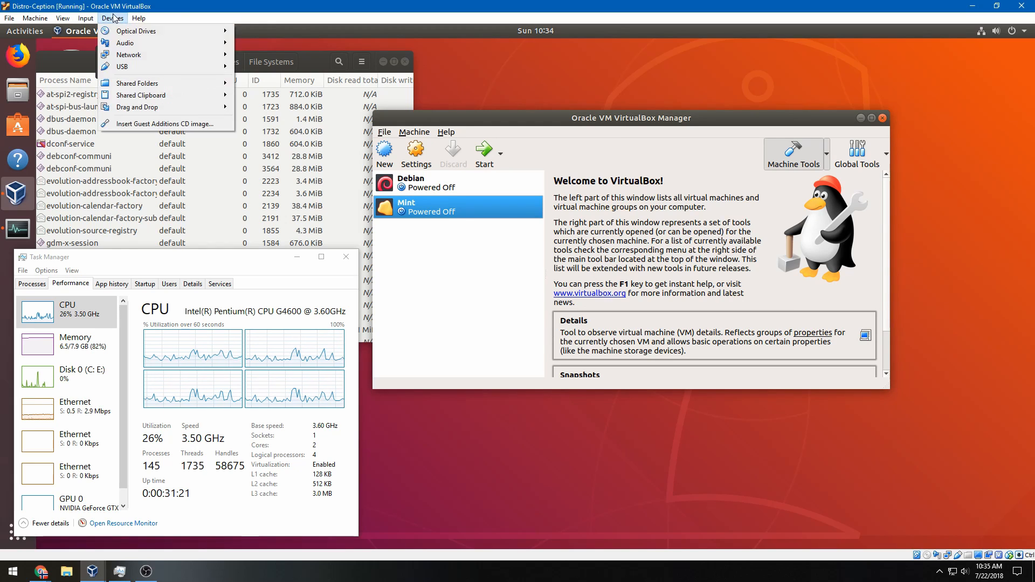
{"action": "mouse_move", "coordinate": [183, 37]}
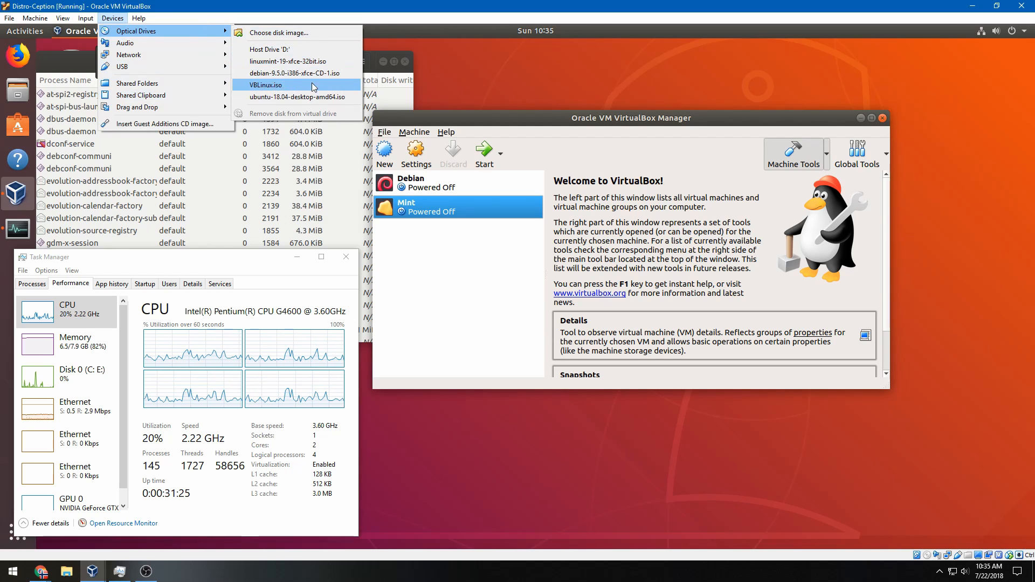
{"action": "left_click", "coordinate": [301, 36]}
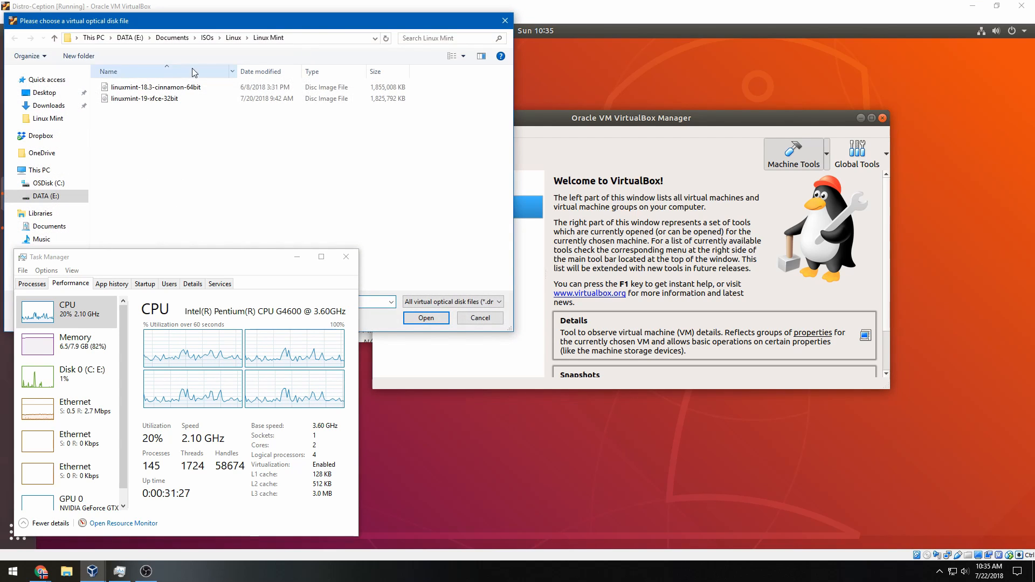
{"action": "left_click", "coordinate": [234, 38]}
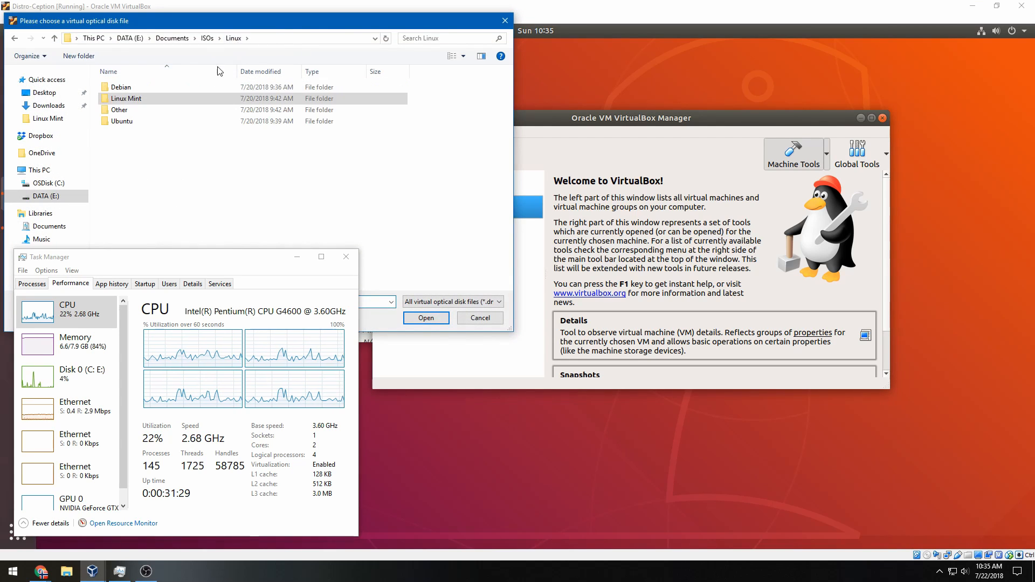
{"action": "double_click", "coordinate": [182, 120]}
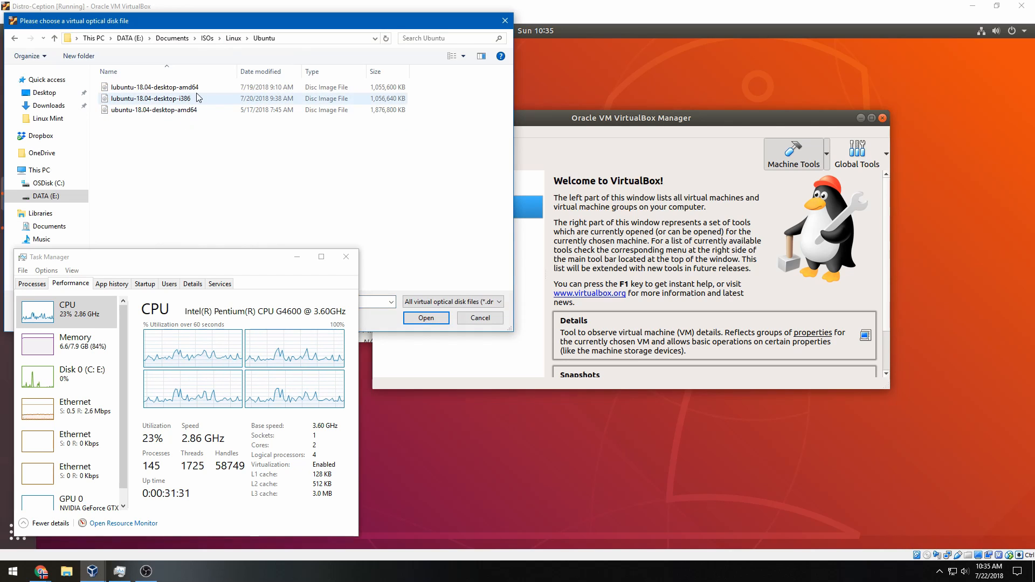
{"action": "left_click", "coordinate": [231, 103]}
{"action": "double_click", "coordinate": [230, 102]}
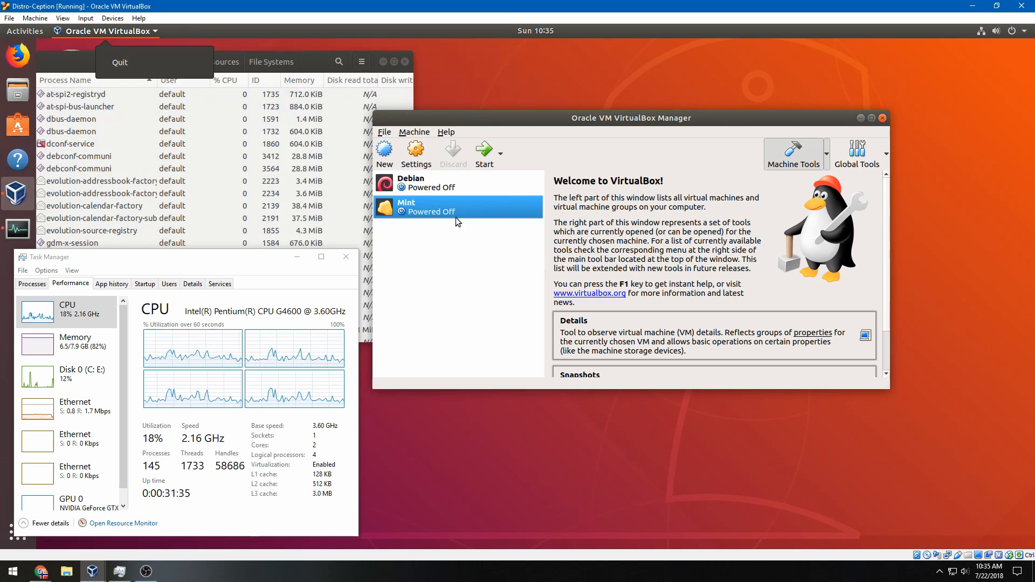
Open the new virtual machine wizard and dismiss the Ubuntu disc notification
{"action": "left_click", "coordinate": [393, 162]}
{"action": "left_click", "coordinate": [390, 159]}
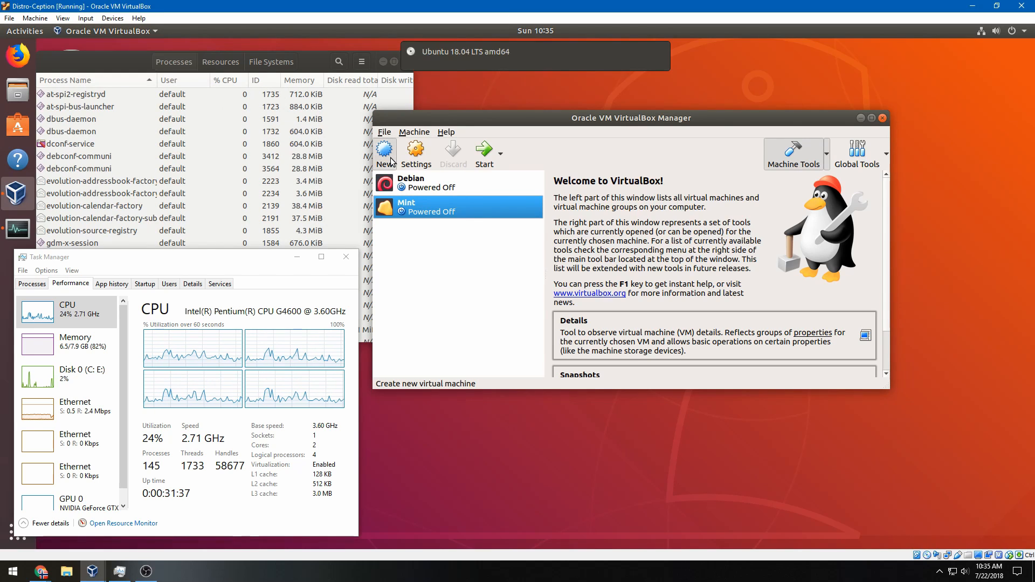
{"action": "mouse_move", "coordinate": [491, 53]}
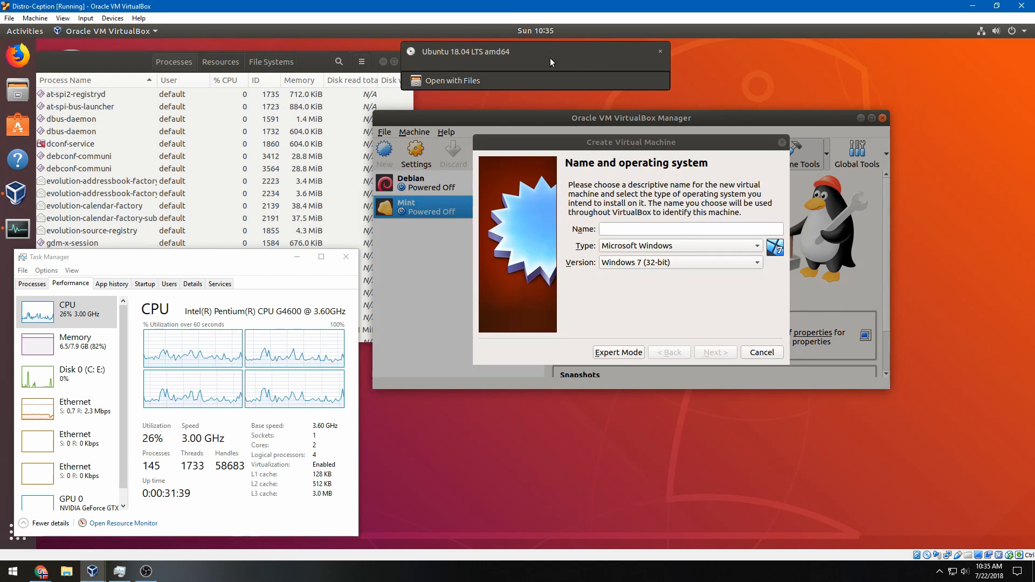
{"action": "left_click", "coordinate": [661, 53]}
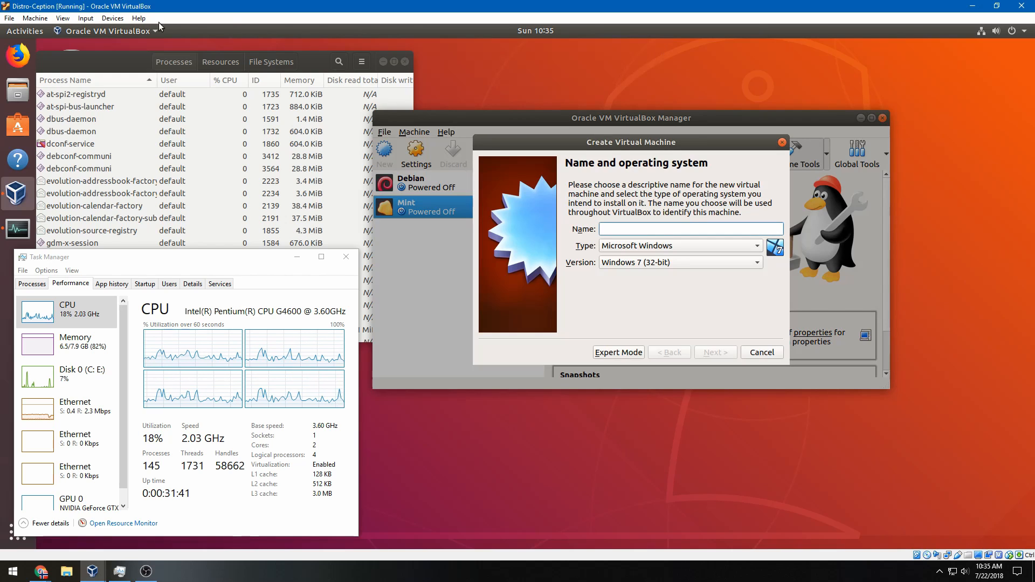
Force-eject the Ubuntu disc and insert the lubuntu-18.04-desktop-i386 image instead
{"action": "left_click", "coordinate": [124, 18]}
{"action": "mouse_move", "coordinate": [129, 31]}
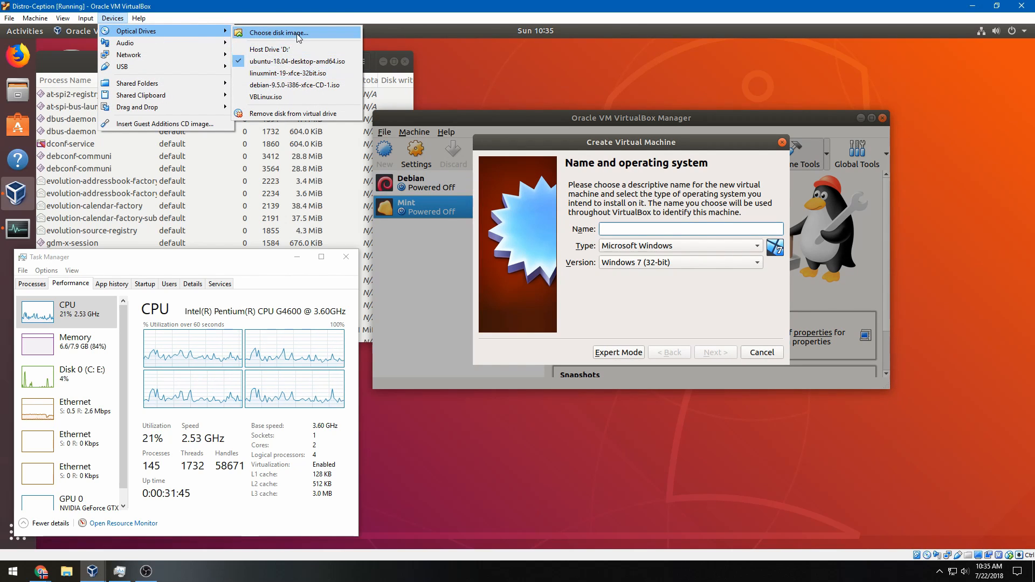
{"action": "left_click", "coordinate": [259, 113]}
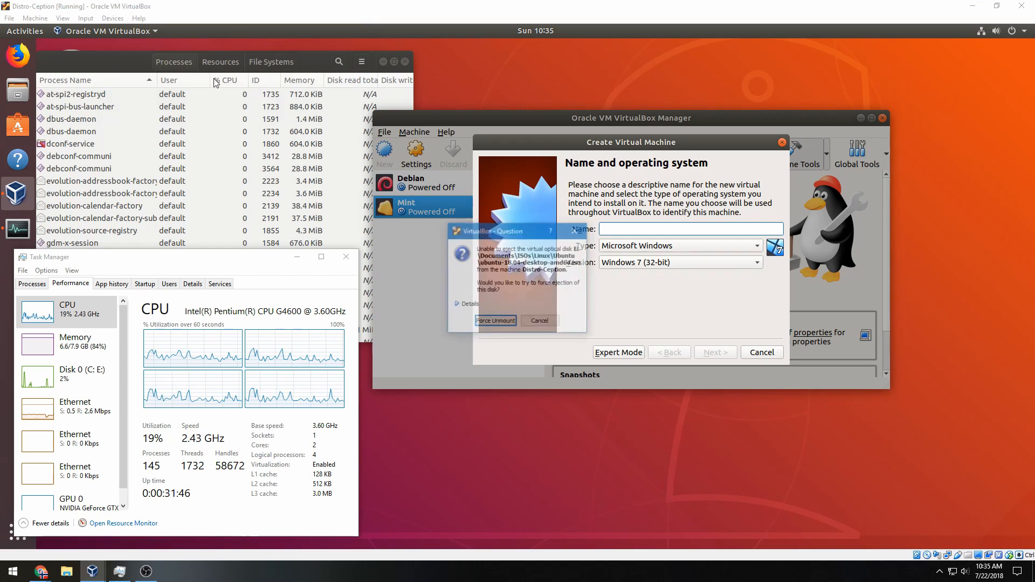
{"action": "left_click", "coordinate": [484, 322]}
{"action": "left_click", "coordinate": [103, 22]}
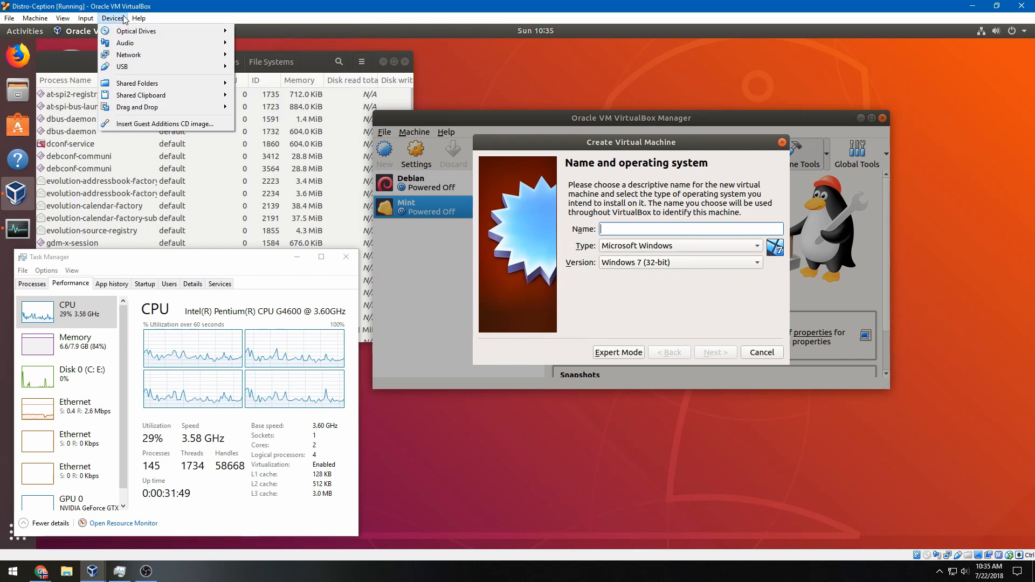
{"action": "mouse_move", "coordinate": [162, 30]}
{"action": "left_click", "coordinate": [254, 35]}
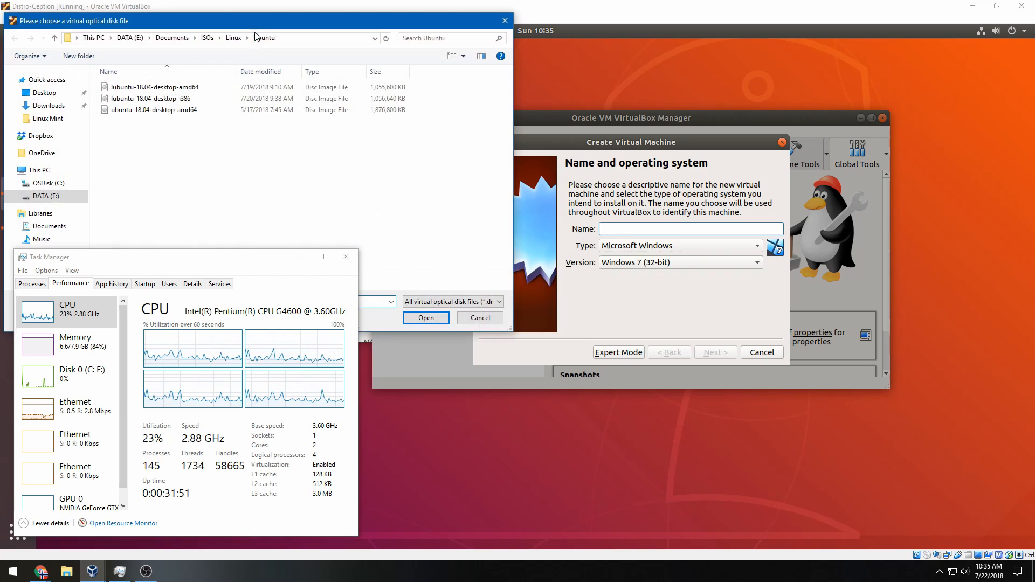
{"action": "double_click", "coordinate": [190, 98]}
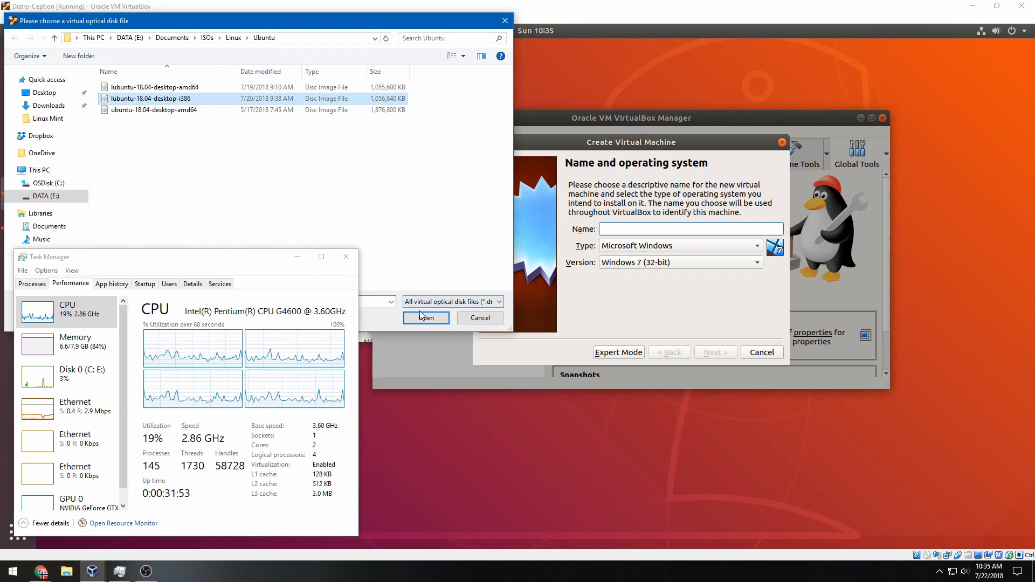
Create VM lubuntu with 1743 MB memory and a 10 GB VDI hard disk
{"action": "left_click", "coordinate": [630, 250]}
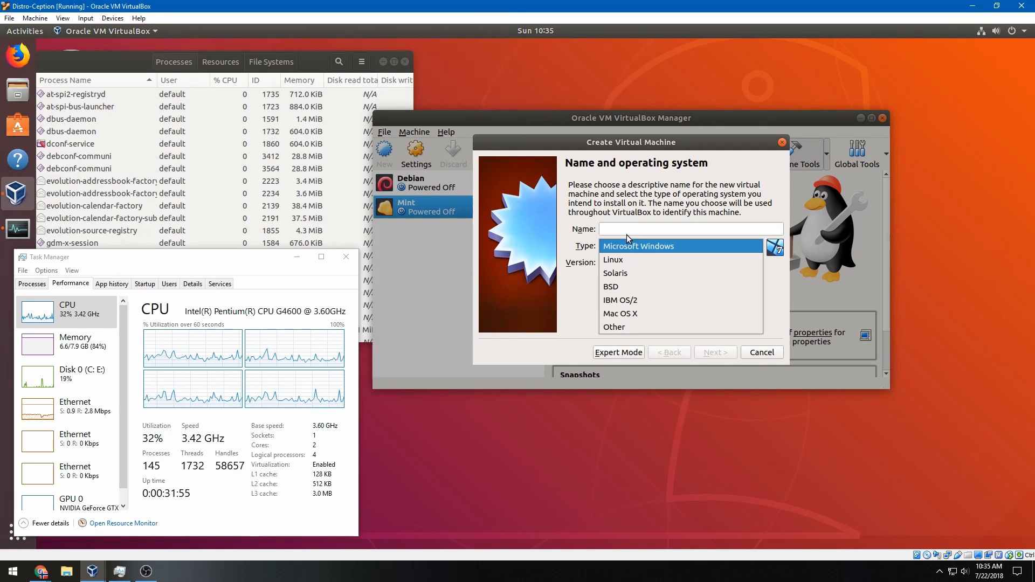
{"action": "left_click", "coordinate": [627, 236]}
{"action": "type", "text": "lu"}
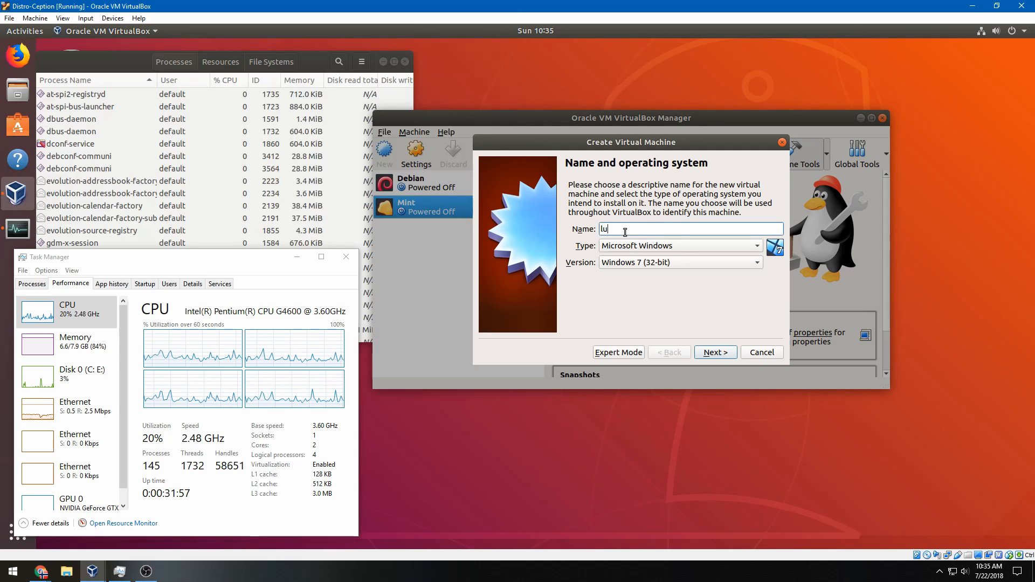
{"action": "type", "text": "buntu"}
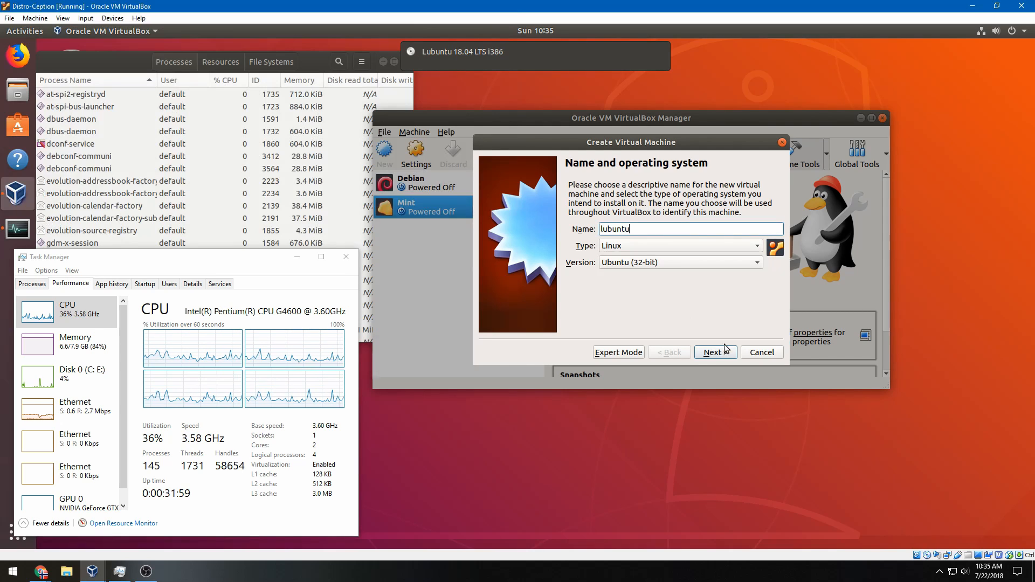
{"action": "left_click", "coordinate": [715, 358]}
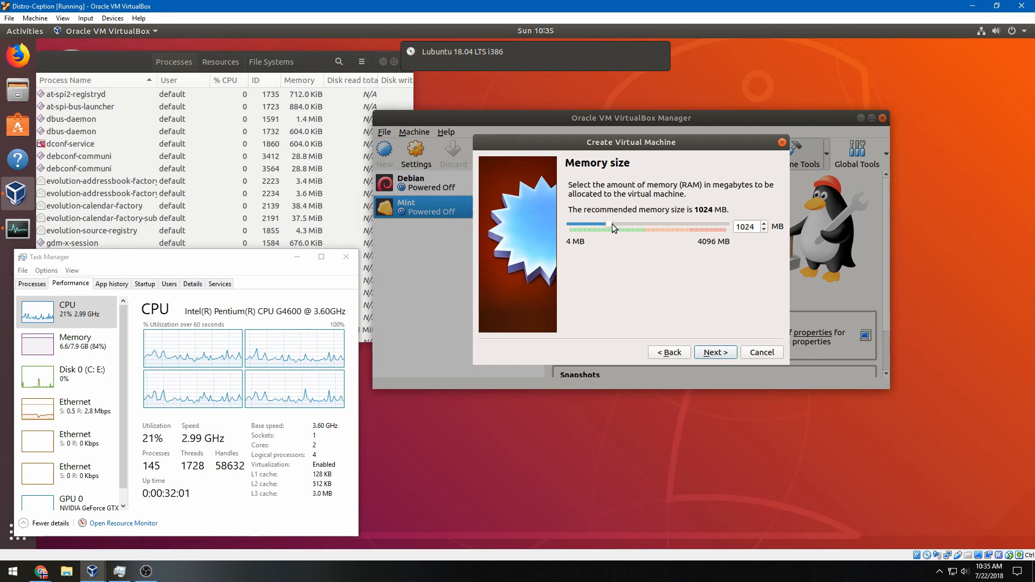
{"action": "left_click_drag", "start_coordinate": [619, 225], "coordinate": [639, 225]}
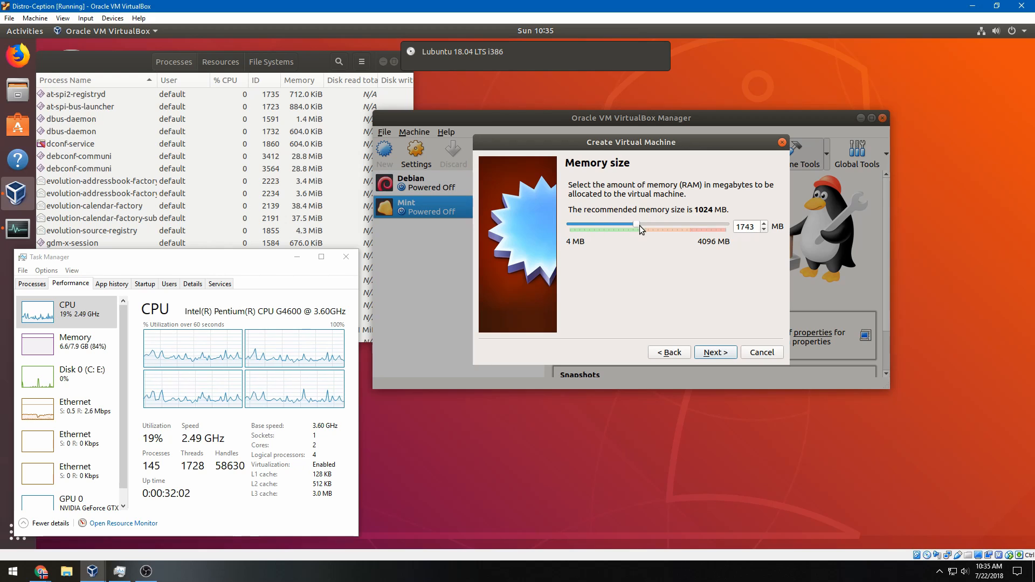
{"action": "left_click", "coordinate": [718, 357]}
{"action": "left_click", "coordinate": [718, 358]}
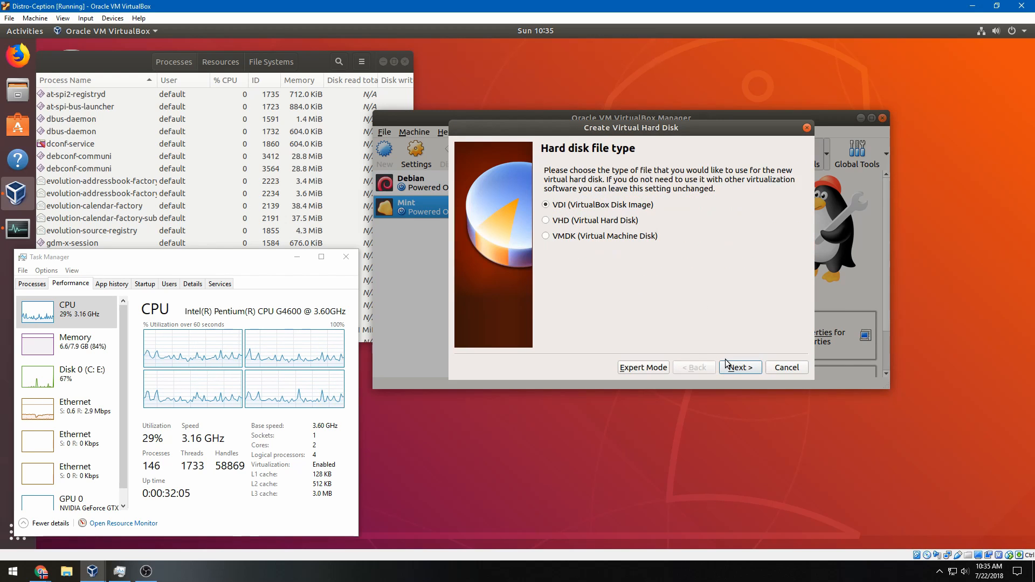
{"action": "left_click", "coordinate": [729, 366]}
{"action": "left_click", "coordinate": [732, 369]}
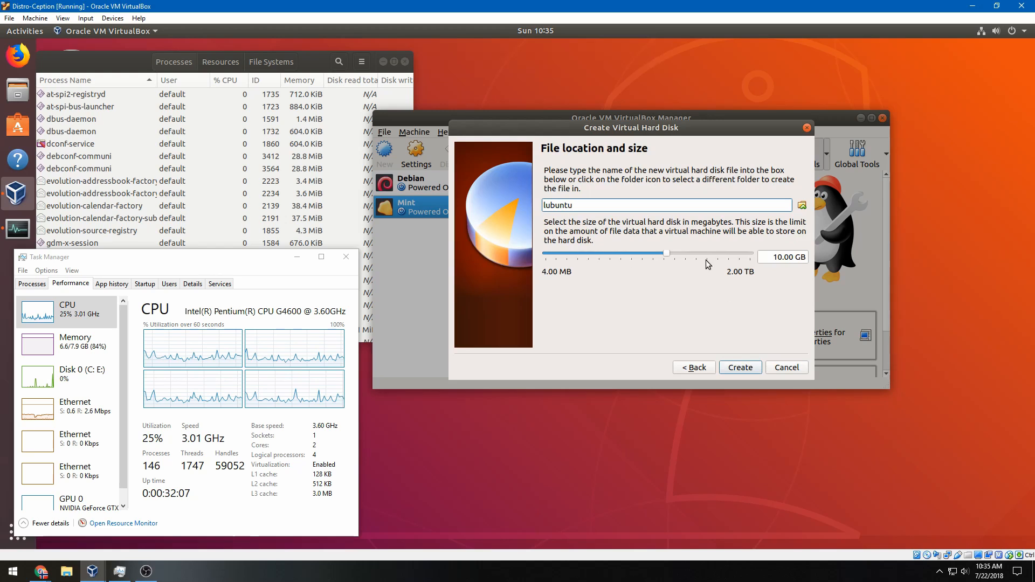
{"action": "left_click", "coordinate": [773, 259]}
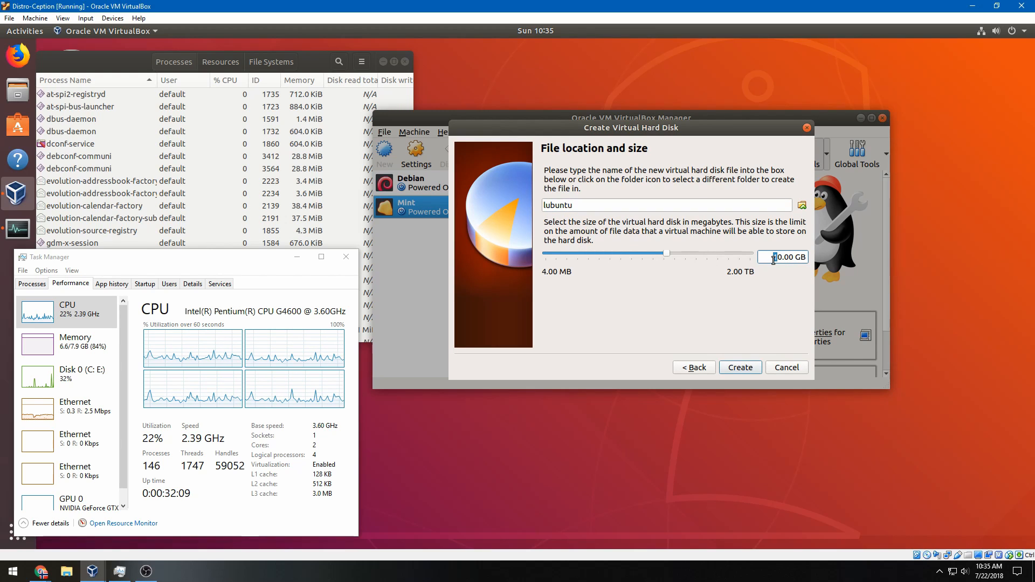
{"action": "left_click", "coordinate": [741, 368]}
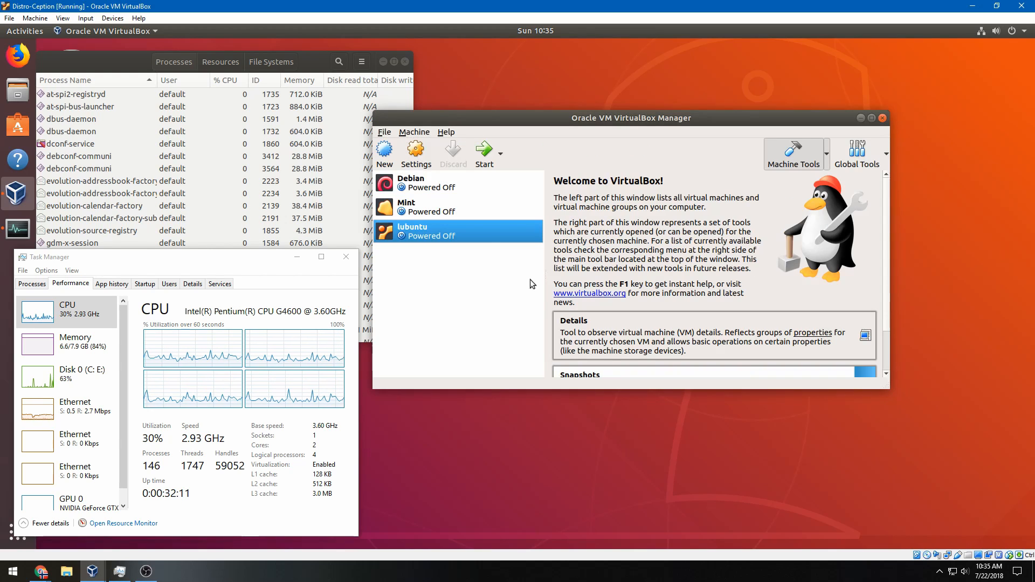
Set lubuntu's optical drive to the host VBOX CD-ROM drive and save
{"action": "left_click", "coordinate": [415, 157]}
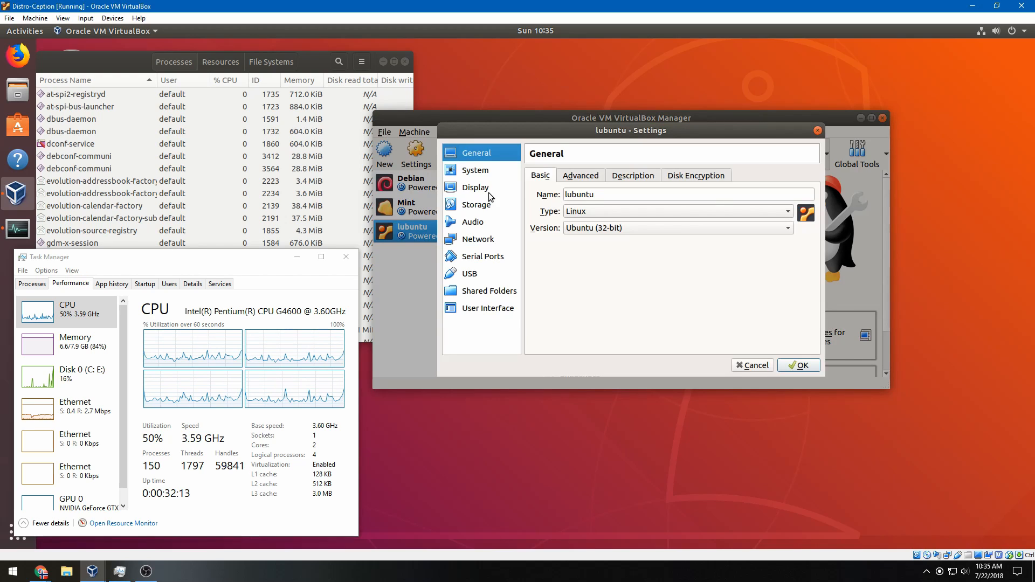
{"action": "left_click", "coordinate": [484, 210]}
{"action": "left_click", "coordinate": [620, 200]}
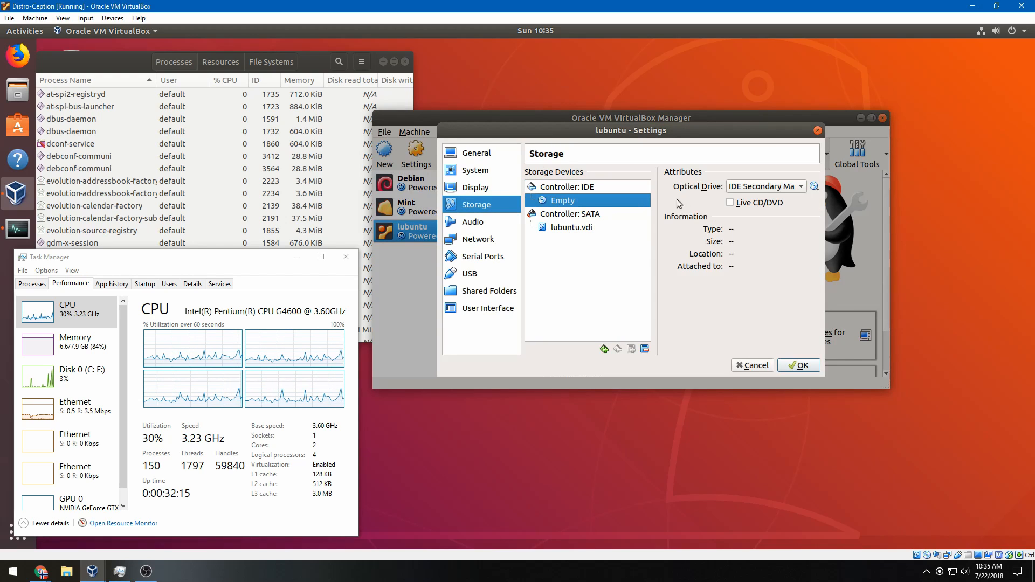
{"action": "left_click", "coordinate": [816, 189]}
{"action": "left_click", "coordinate": [841, 214]}
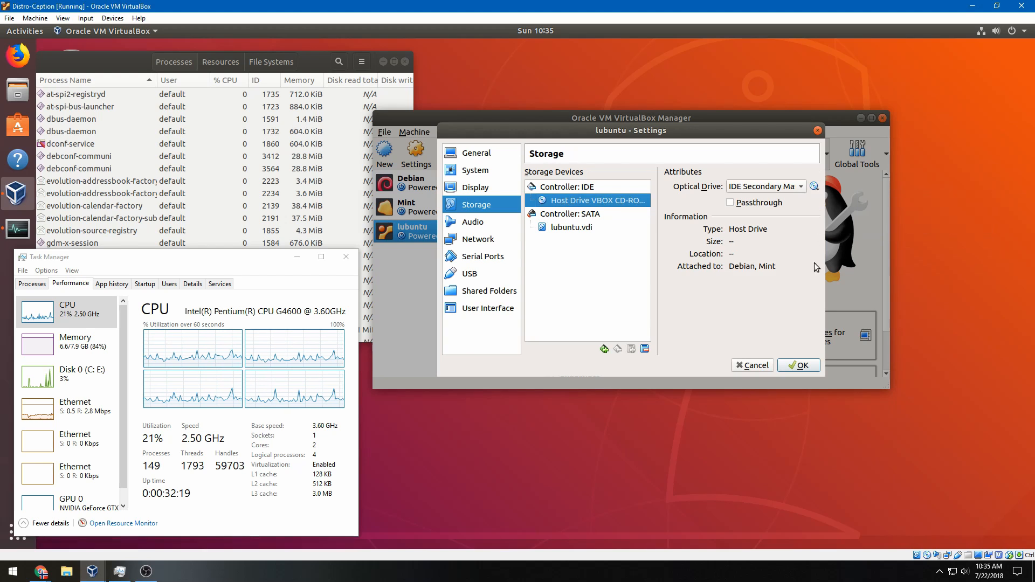
{"action": "left_click", "coordinate": [798, 365]}
Boot lubuntu, choose English, and launch the Install Lubuntu option
{"action": "left_click", "coordinate": [486, 151]}
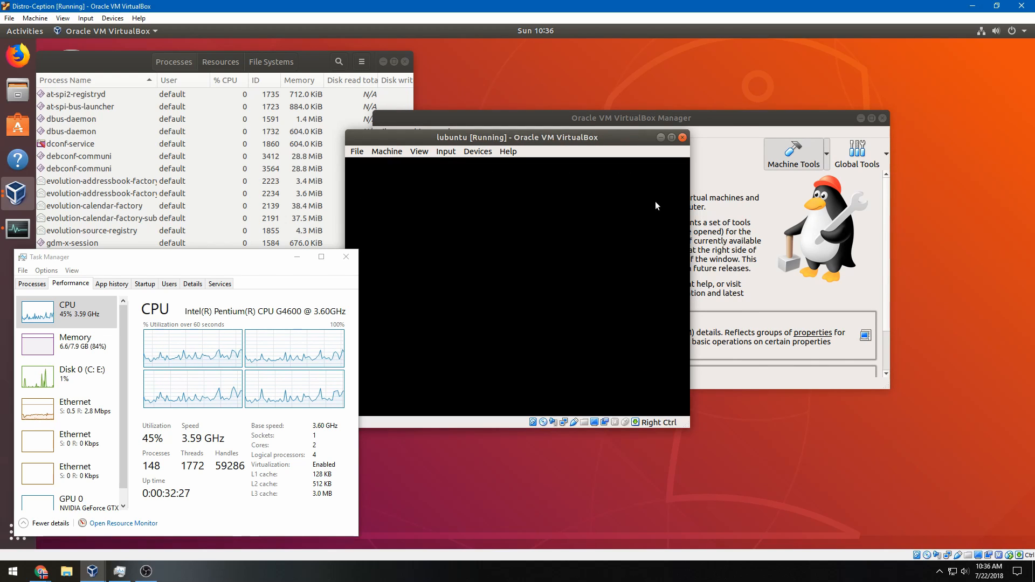
{"action": "left_click", "coordinate": [655, 201]}
{"action": "left_click", "coordinate": [550, 367]}
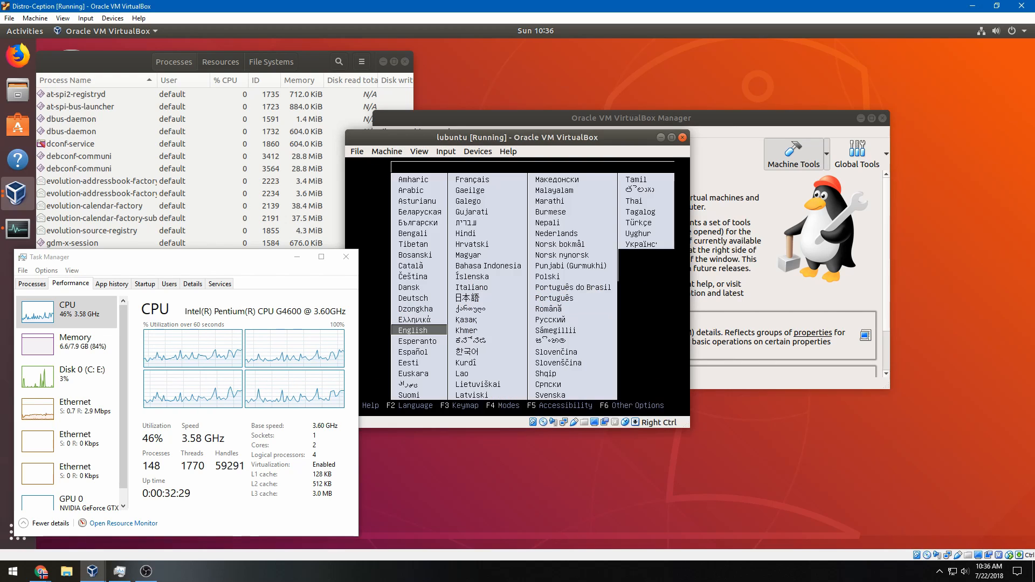
{"action": "key", "text": "Return"}
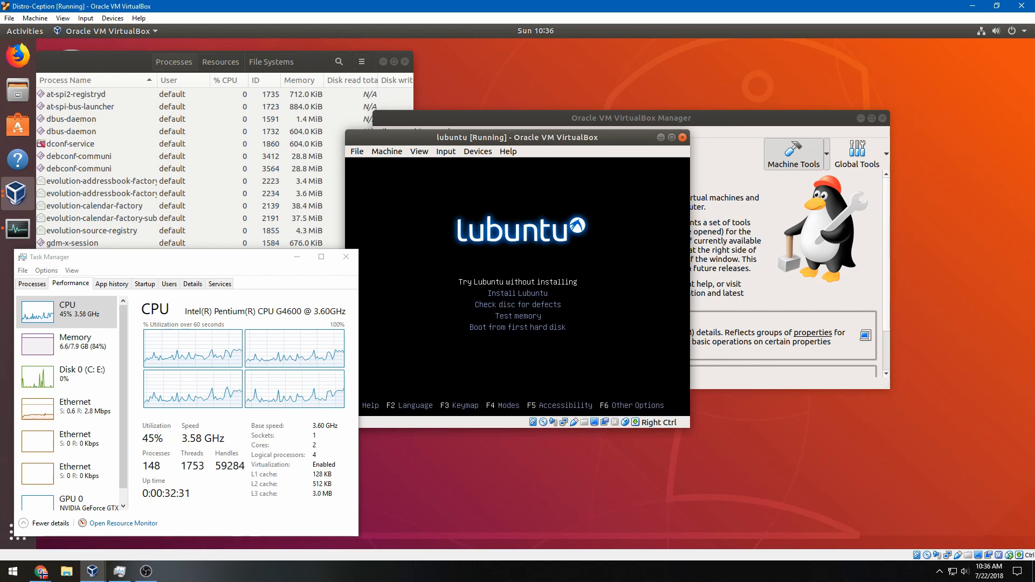
{"action": "key", "text": "Down"}
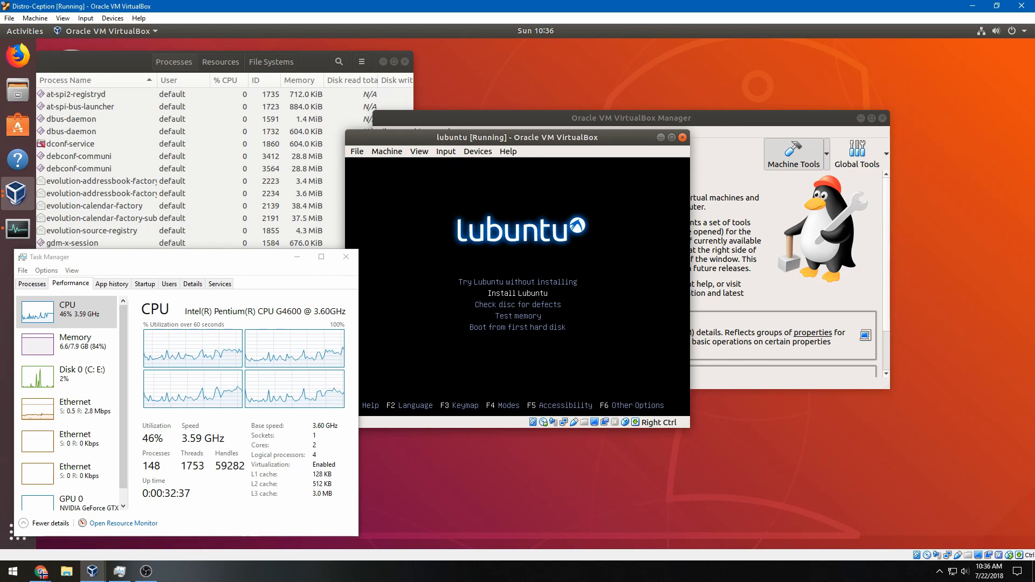
{"action": "key", "text": "Return"}
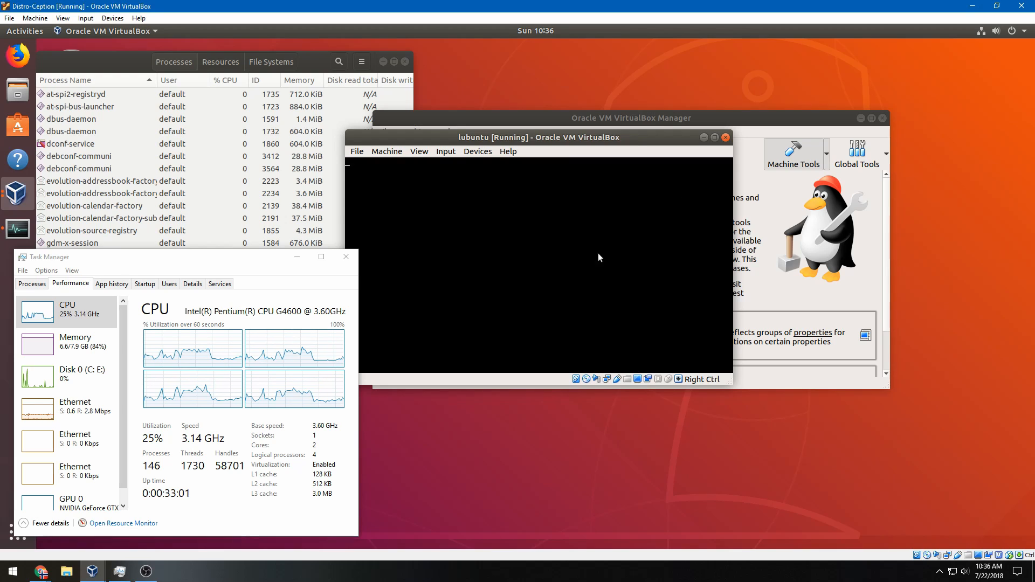
Nudge the lubuntu VM window slightly right and let it recapture input
{"action": "left_click_drag", "start_coordinate": [633, 141], "coordinate": [660, 143]}
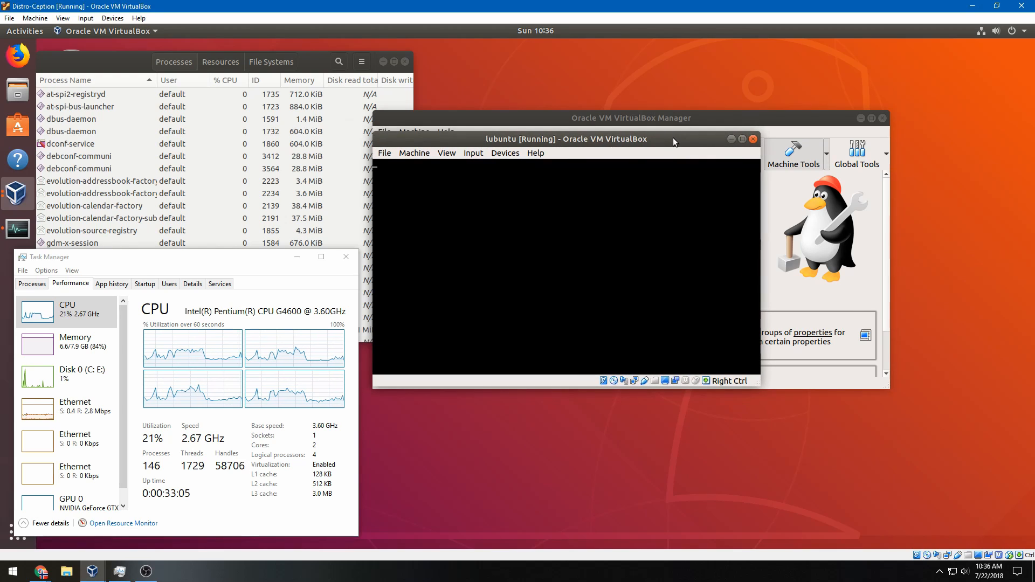
{"action": "left_click", "coordinate": [659, 216]}
{"action": "left_click", "coordinate": [583, 347]}
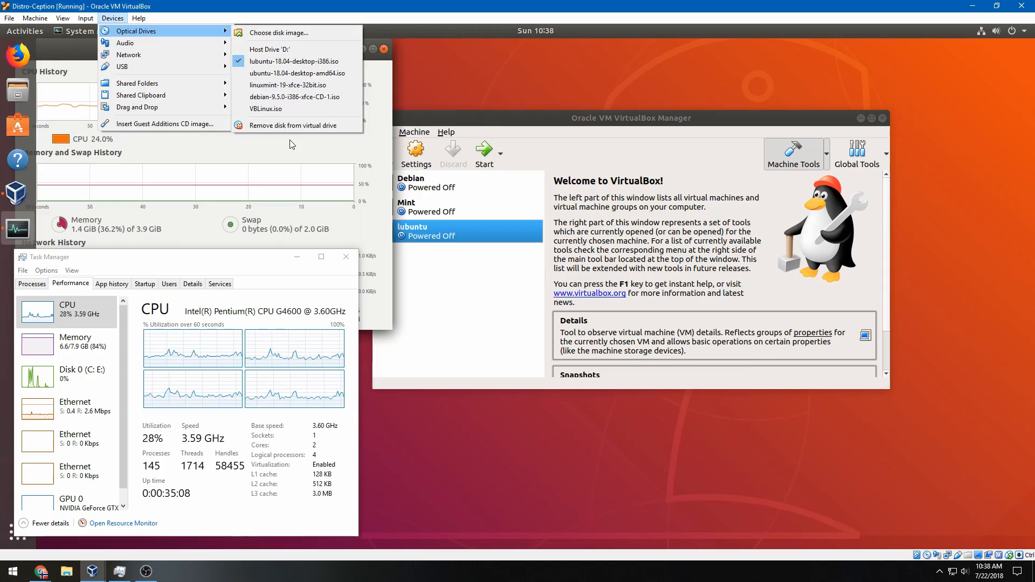
{"action": "left_click", "coordinate": [292, 127]}
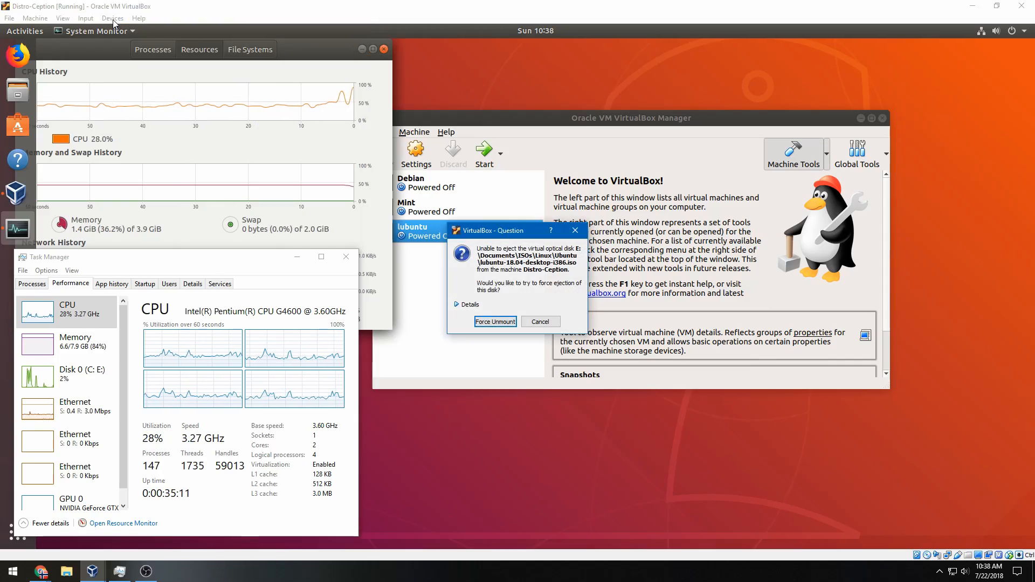
Force-eject the lubuntu disc and insert WinXP_Pro_SP3 from the ISOs Windows folder
{"action": "left_click", "coordinate": [489, 322]}
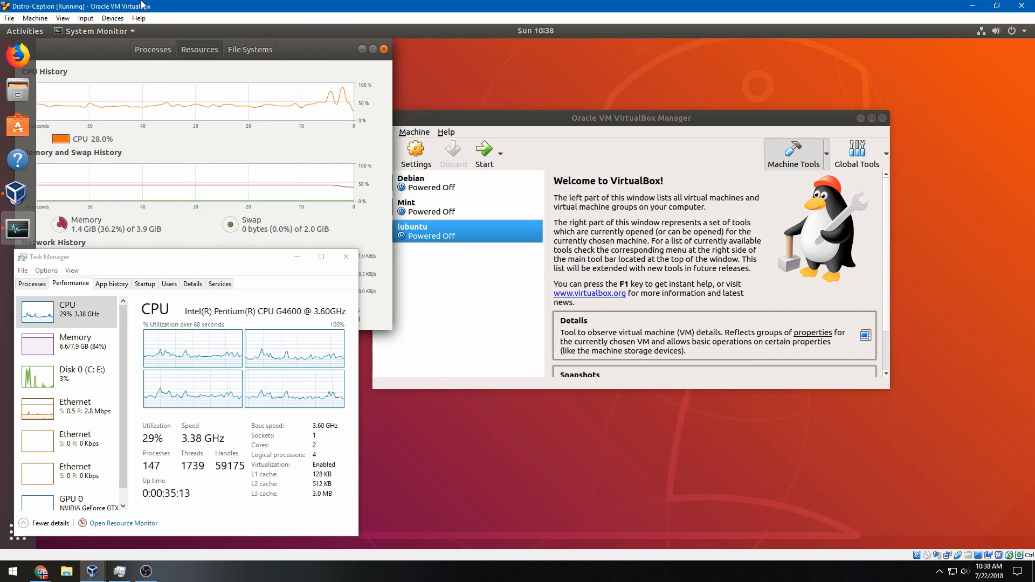
{"action": "left_click", "coordinate": [112, 18]}
{"action": "mouse_move", "coordinate": [164, 37]}
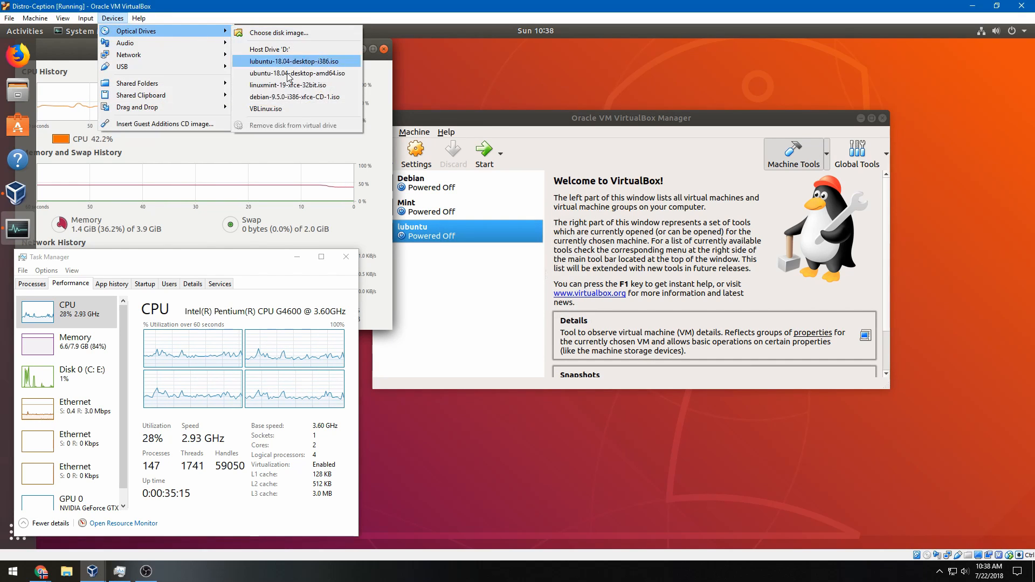
{"action": "left_click", "coordinate": [264, 32]}
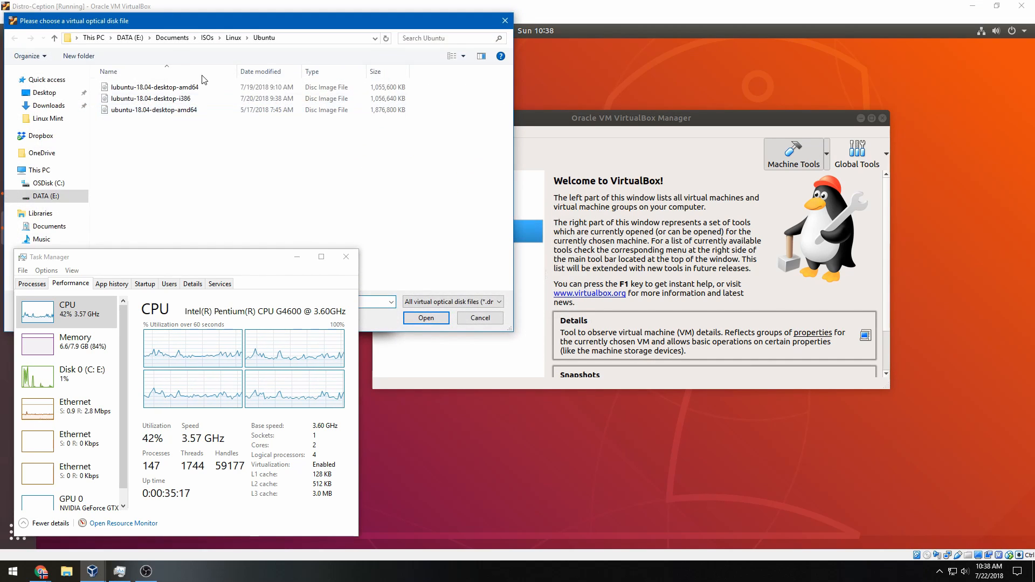
{"action": "left_click", "coordinate": [207, 38]}
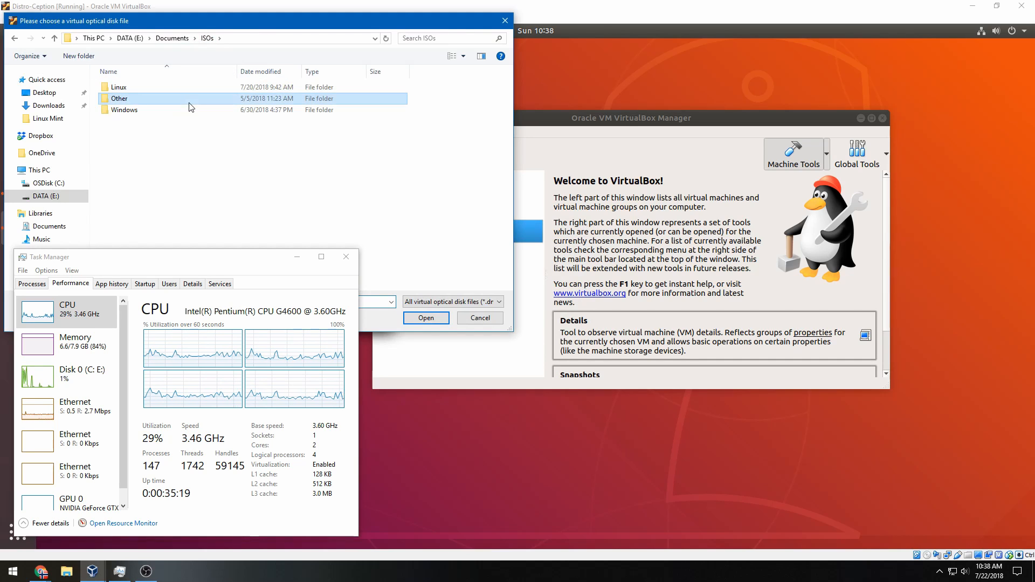
{"action": "double_click", "coordinate": [190, 110]}
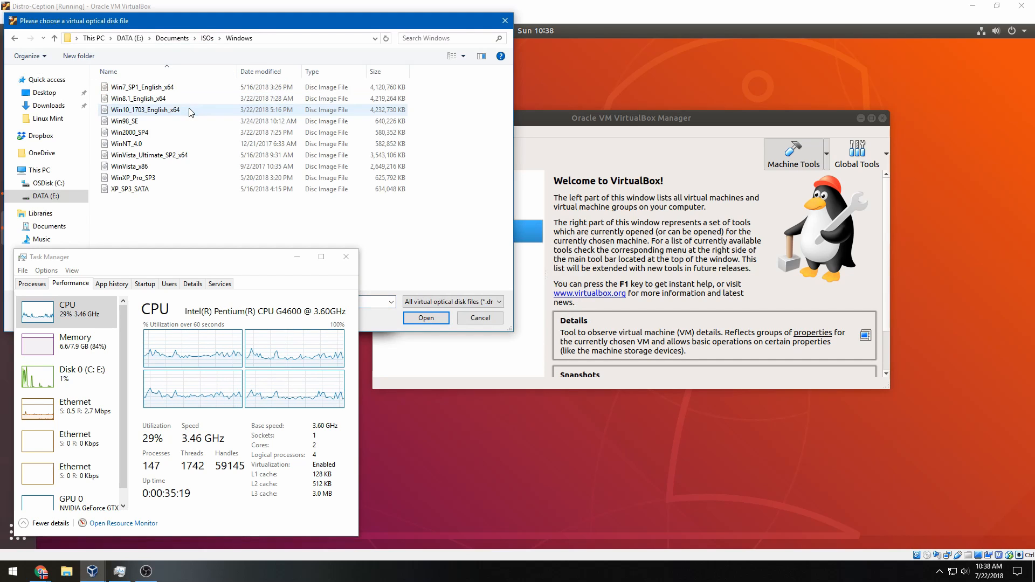
{"action": "left_click", "coordinate": [176, 179]}
{"action": "left_click", "coordinate": [426, 318]}
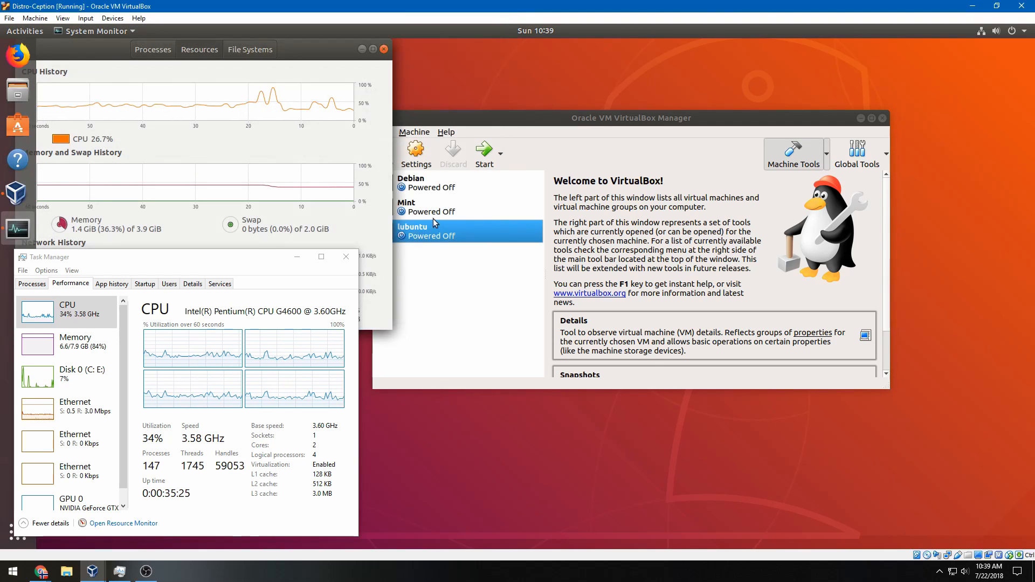
{"action": "left_click_drag", "start_coordinate": [503, 122], "coordinate": [539, 130]}
Review the lubuntu machine's display, storage and system settings, then cancel without changes
{"action": "left_click", "coordinate": [445, 166]}
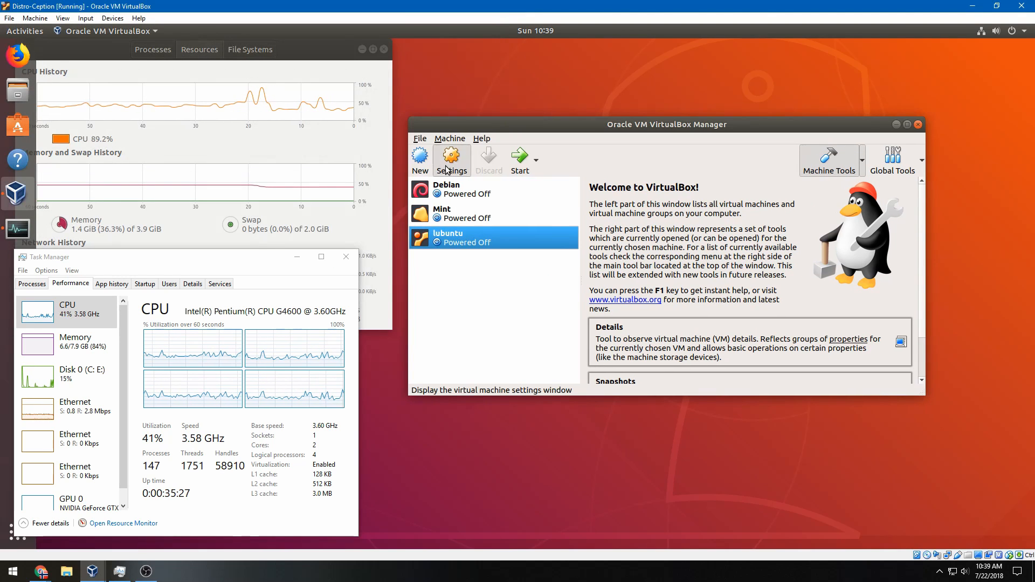
{"action": "left_click", "coordinate": [516, 194]}
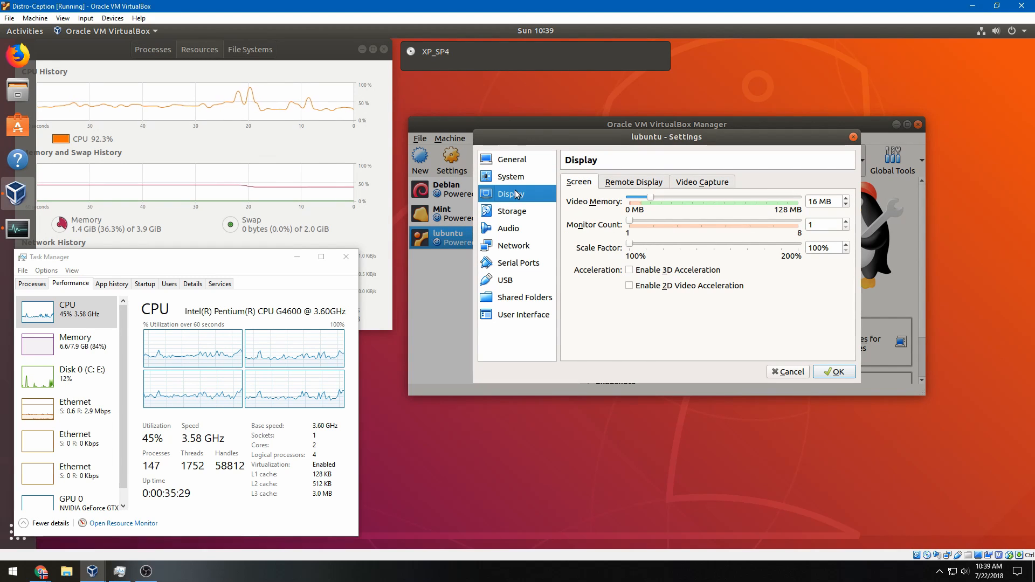
{"action": "left_click", "coordinate": [518, 211]}
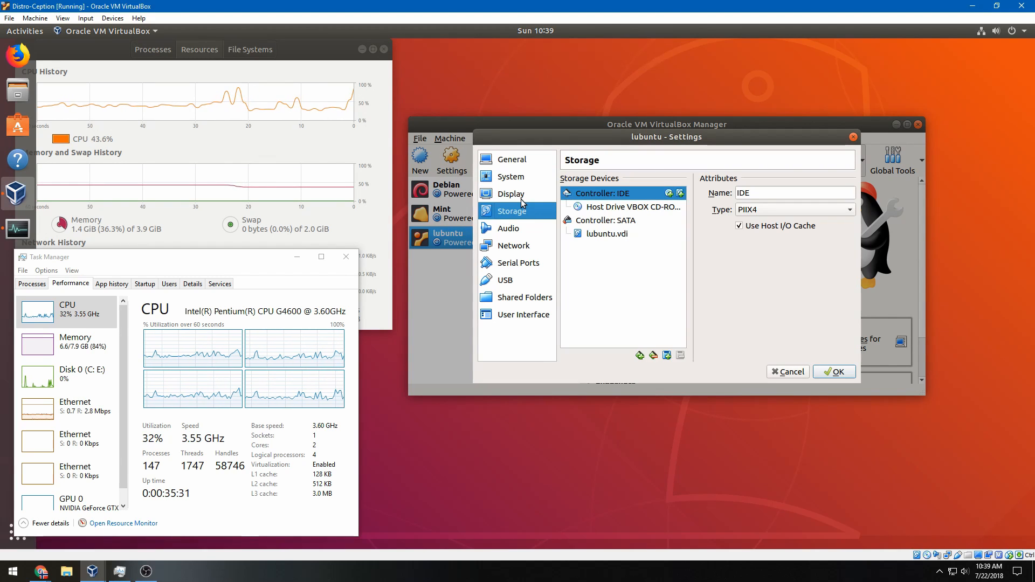
{"action": "left_click", "coordinate": [526, 195]}
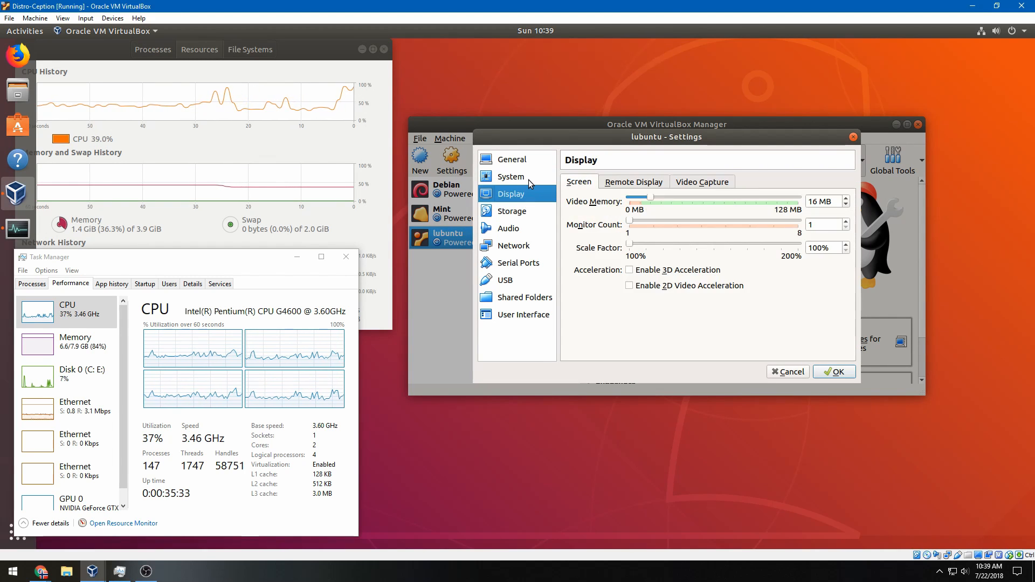
{"action": "left_click", "coordinate": [529, 177]}
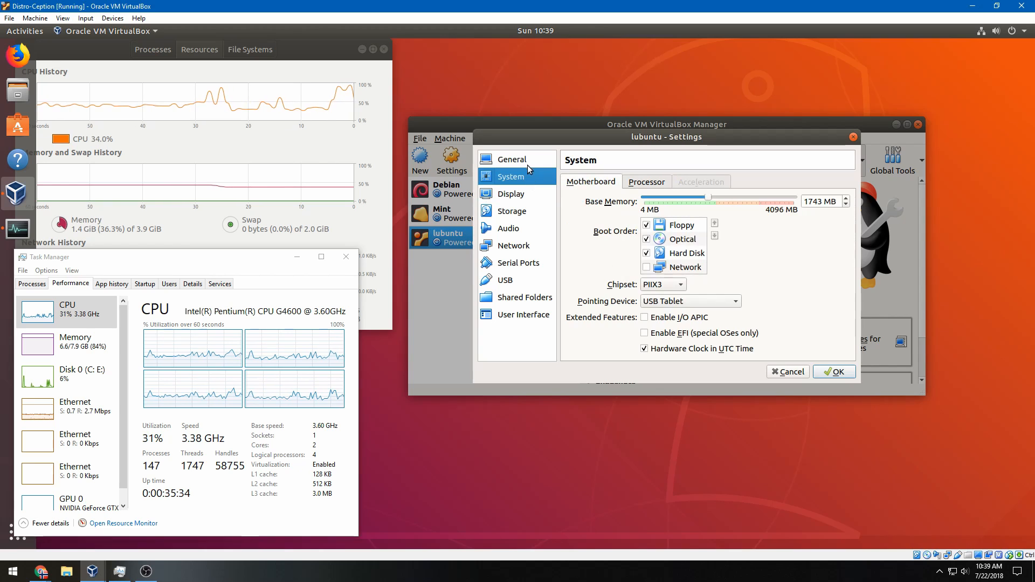
{"action": "left_click", "coordinate": [788, 371]}
Start a new virtual machine named xp (Windows XP 32-bit) with 1024 MB memory
{"action": "left_click", "coordinate": [420, 160]}
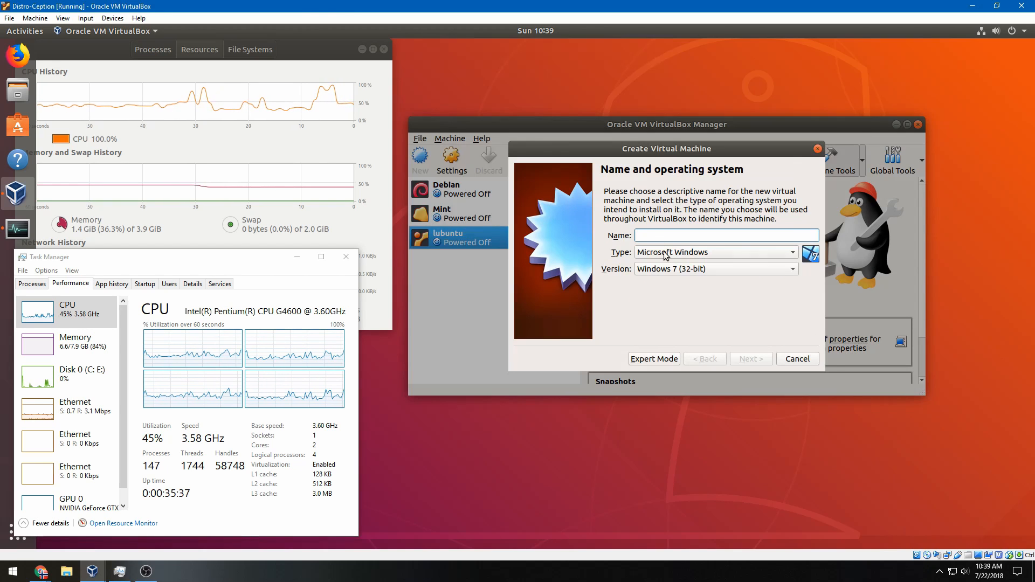
{"action": "type", "text": "xp"}
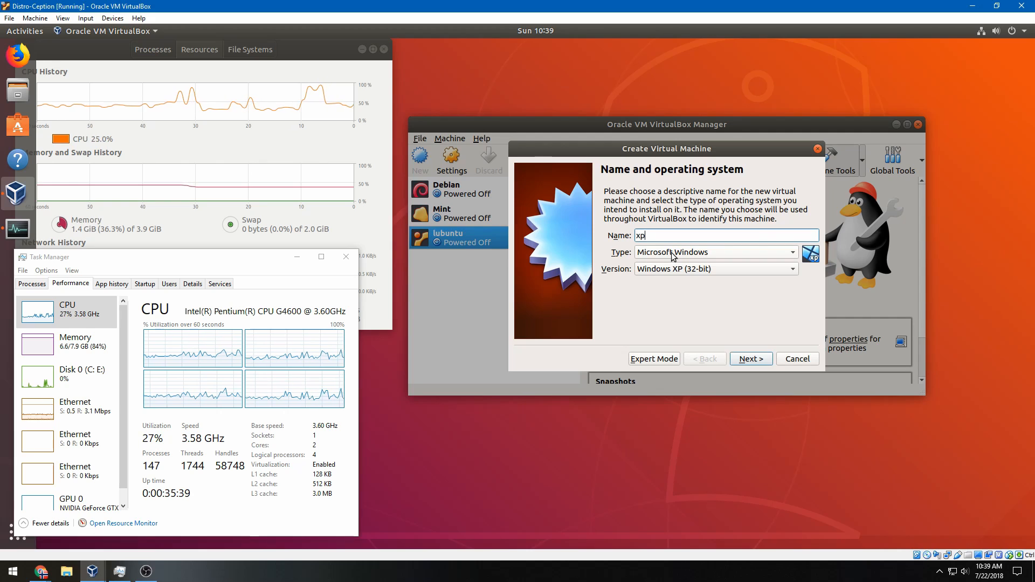
{"action": "left_click", "coordinate": [749, 359]}
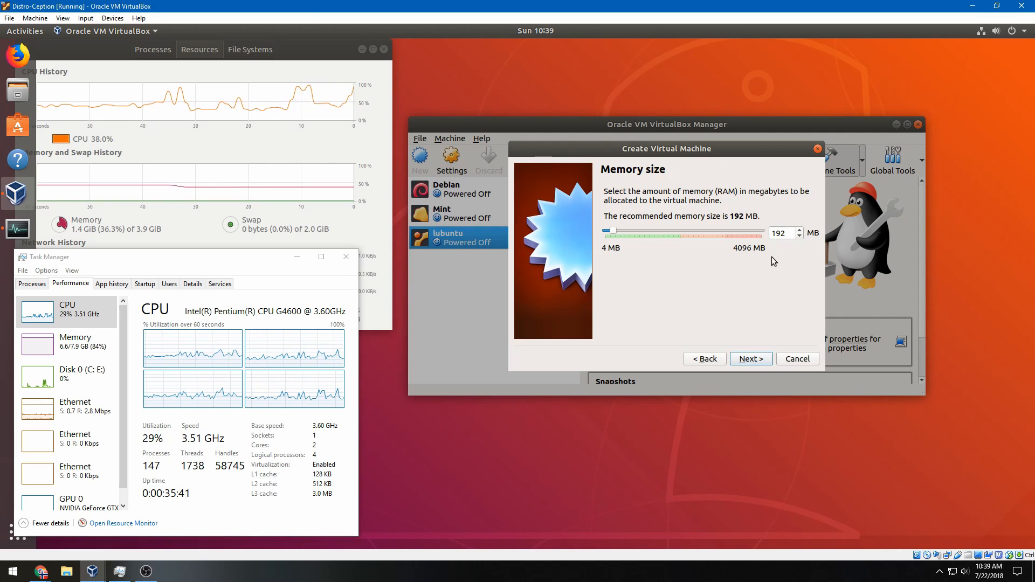
{"action": "double_click", "coordinate": [786, 236]}
{"action": "type", "text": "1024"}
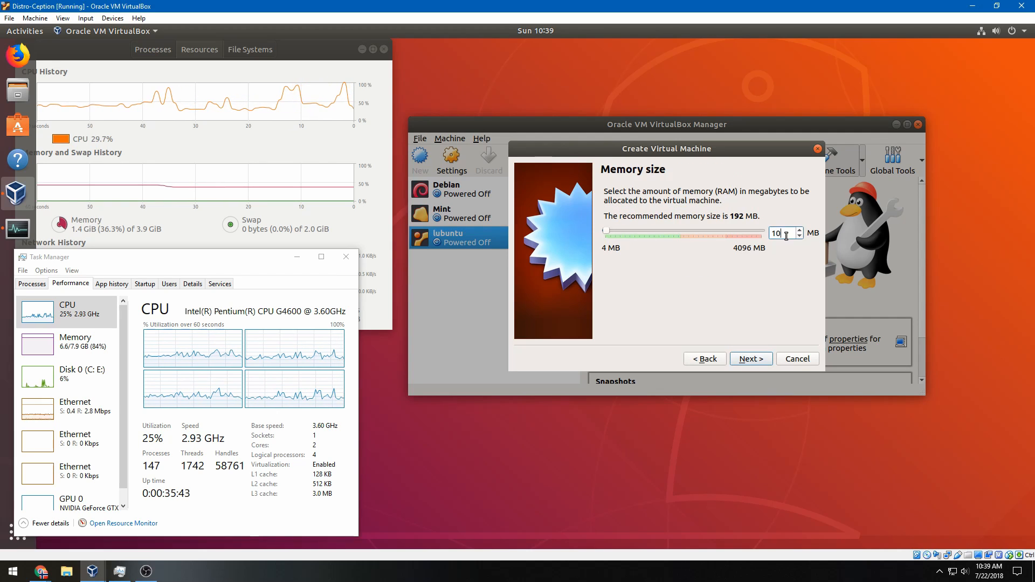
{"action": "key", "text": "Return"}
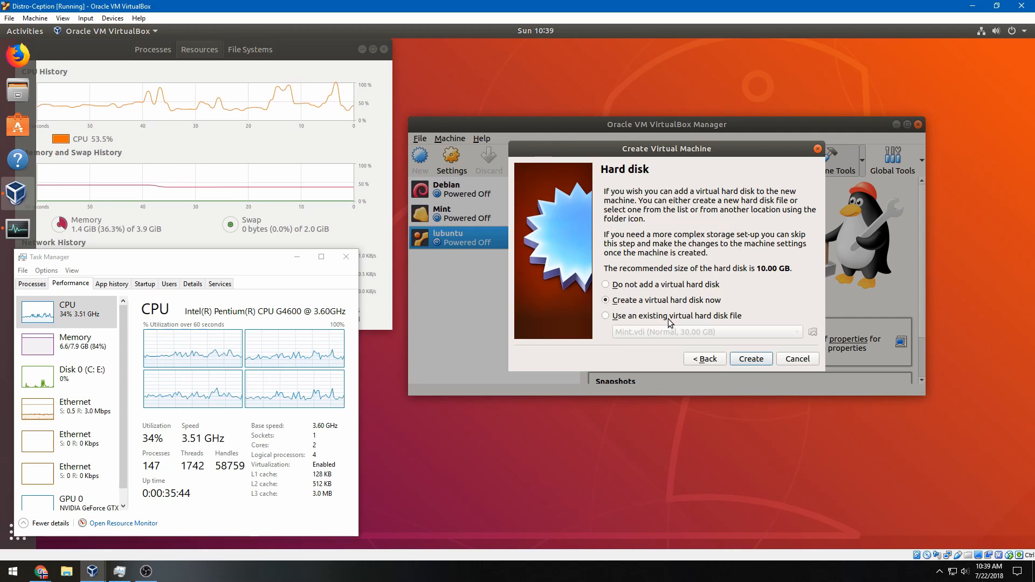
Give xp a new VDI hard disk of 20 GB and create the machine
{"action": "left_click", "coordinate": [750, 359]}
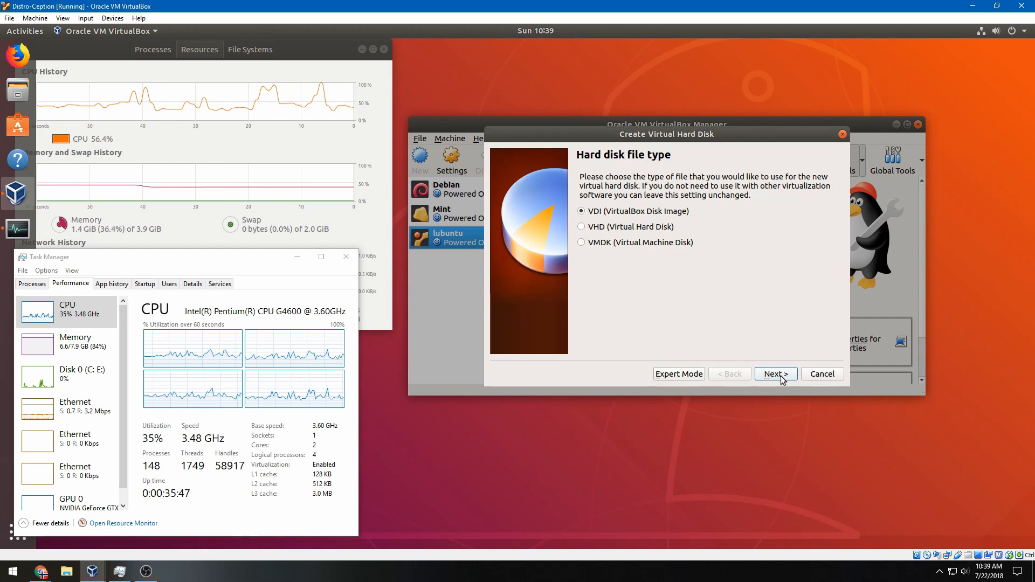
{"action": "left_click", "coordinate": [777, 374]}
{"action": "left_click", "coordinate": [779, 376]}
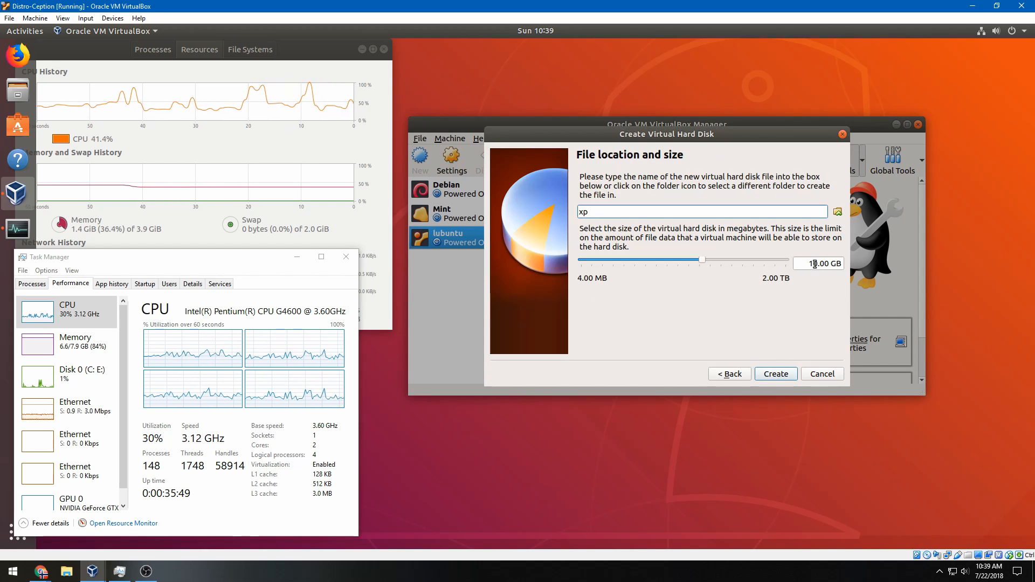
{"action": "left_click_drag", "start_coordinate": [814, 264], "coordinate": [808, 263]}
{"action": "type", "text": "2"}
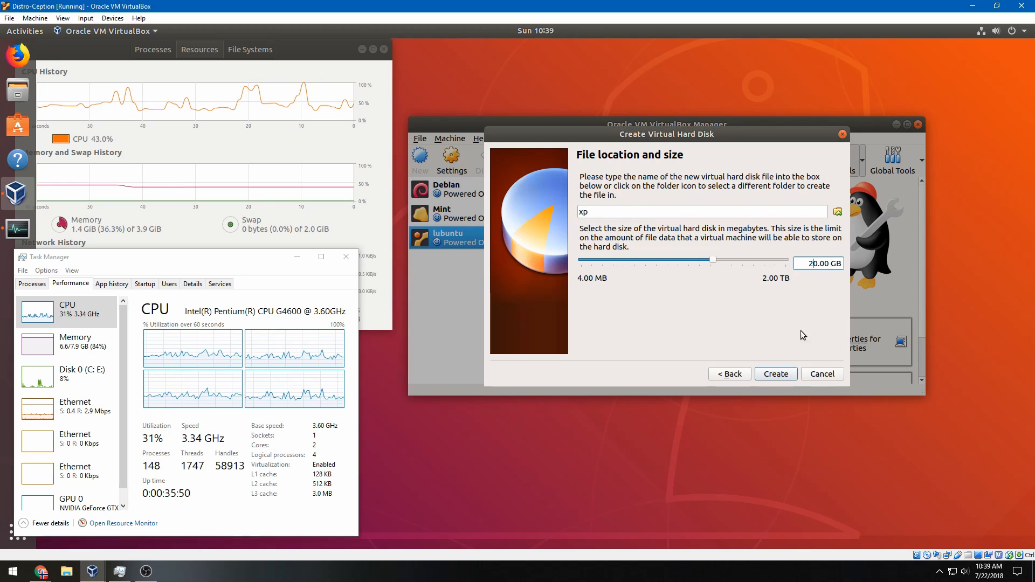
{"action": "left_click", "coordinate": [772, 374]}
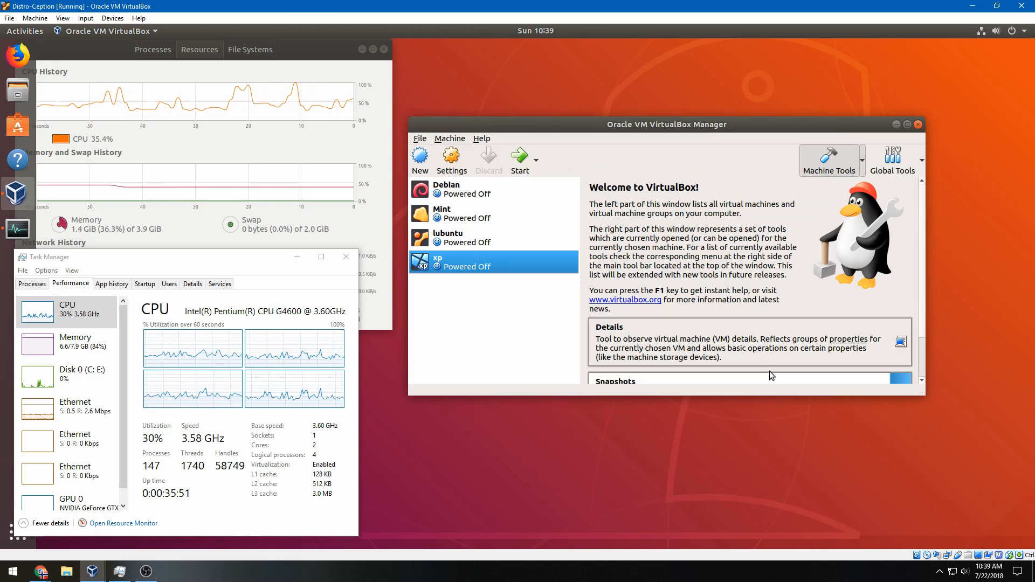
In xp's storage settings, attach the host VBOX CD-ROM drive to the empty optical slot
{"action": "left_click", "coordinate": [451, 157]}
{"action": "left_click", "coordinate": [528, 211]}
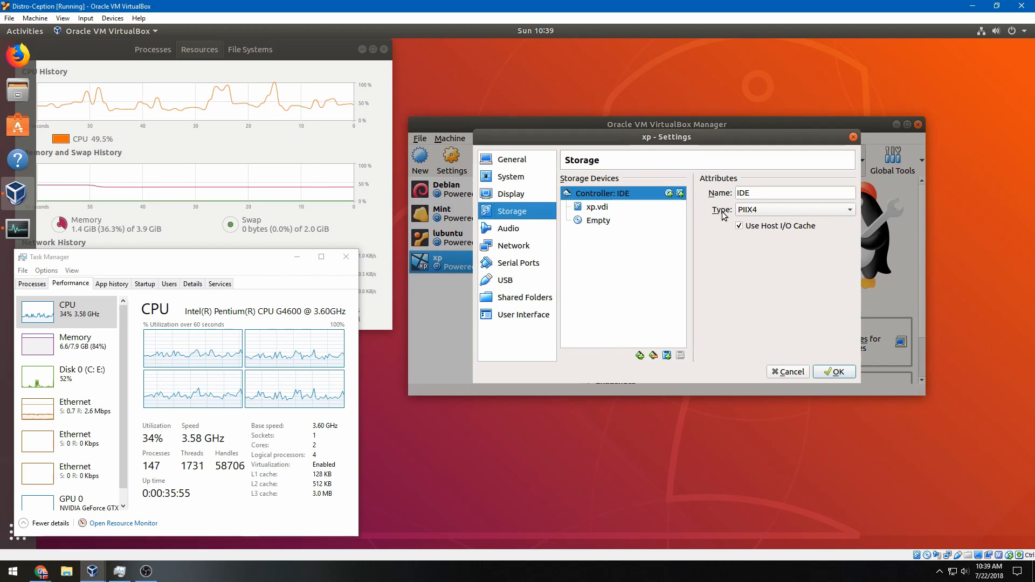
{"action": "left_click", "coordinate": [663, 228]}
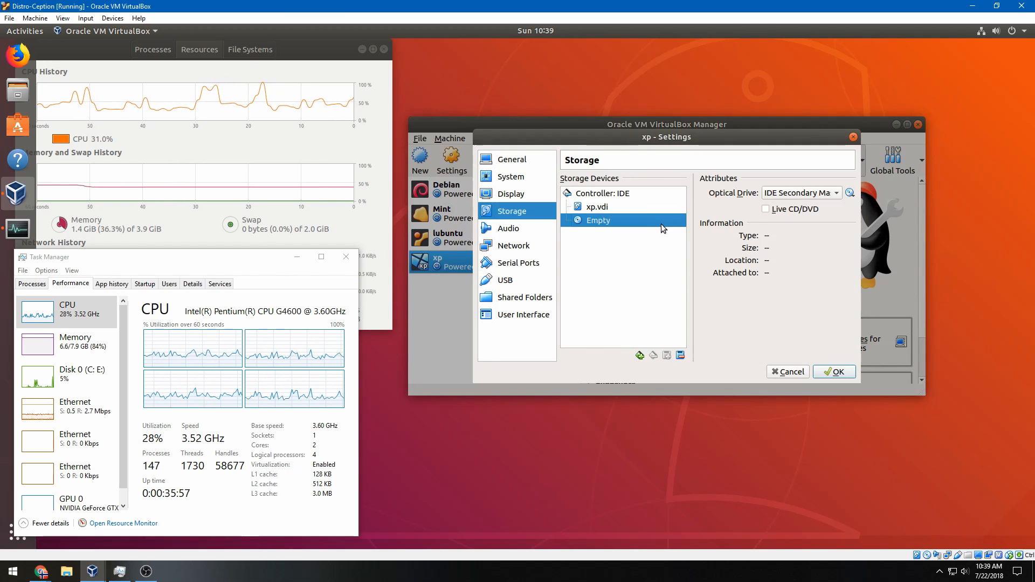
{"action": "left_click", "coordinate": [849, 193]}
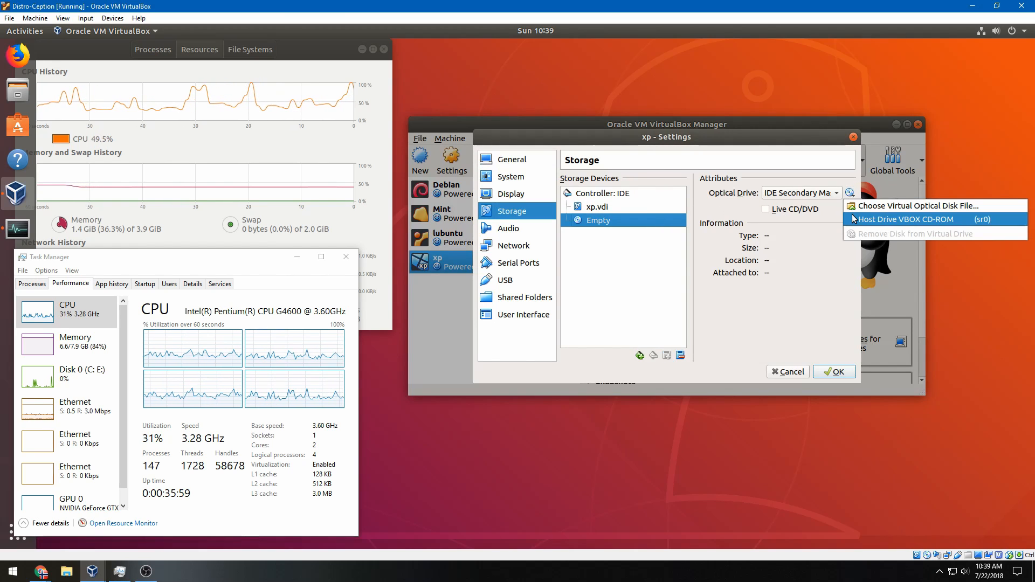
{"action": "left_click", "coordinate": [854, 218]}
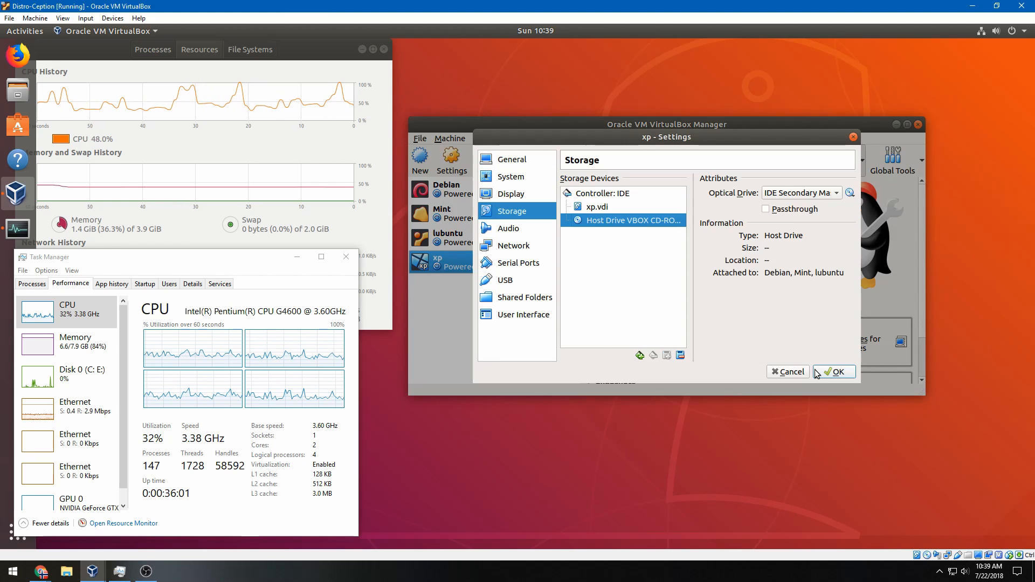
{"action": "left_click", "coordinate": [834, 371]}
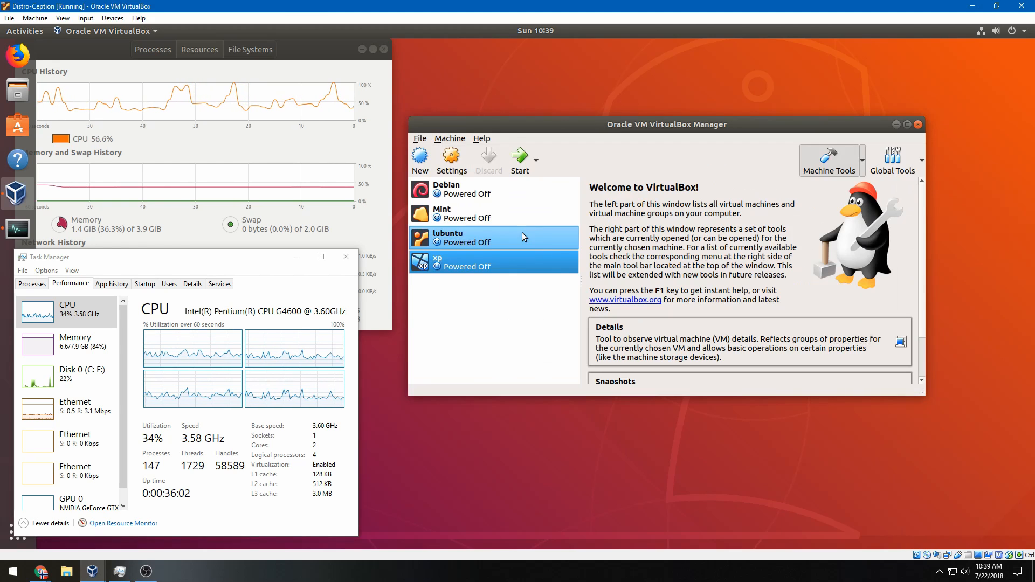
Boot the xp machine, dismiss the keyboard and mouse notices, and let it capture input
{"action": "left_click", "coordinate": [521, 160]}
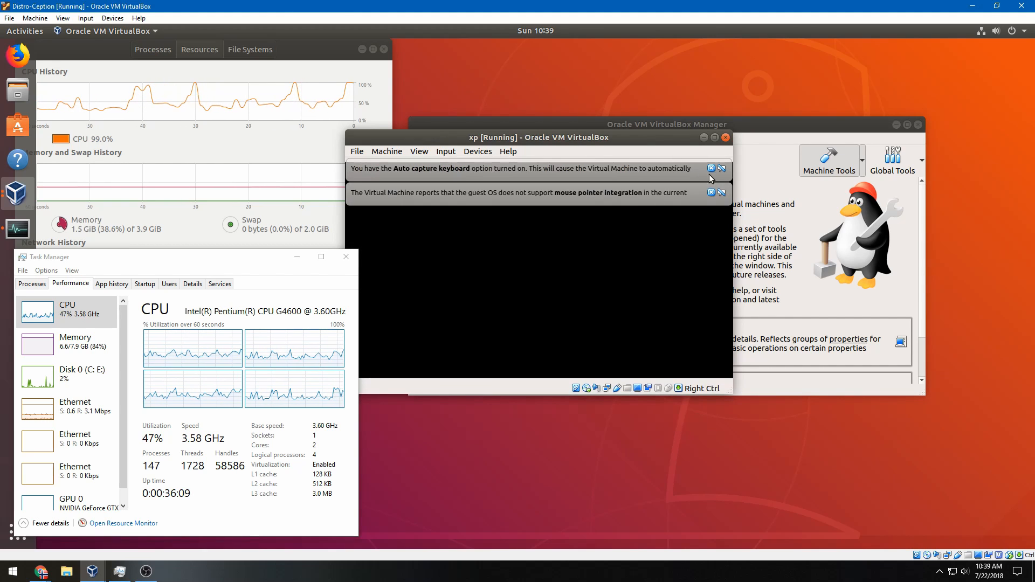
{"action": "left_click", "coordinate": [711, 169]}
{"action": "left_click", "coordinate": [712, 169]}
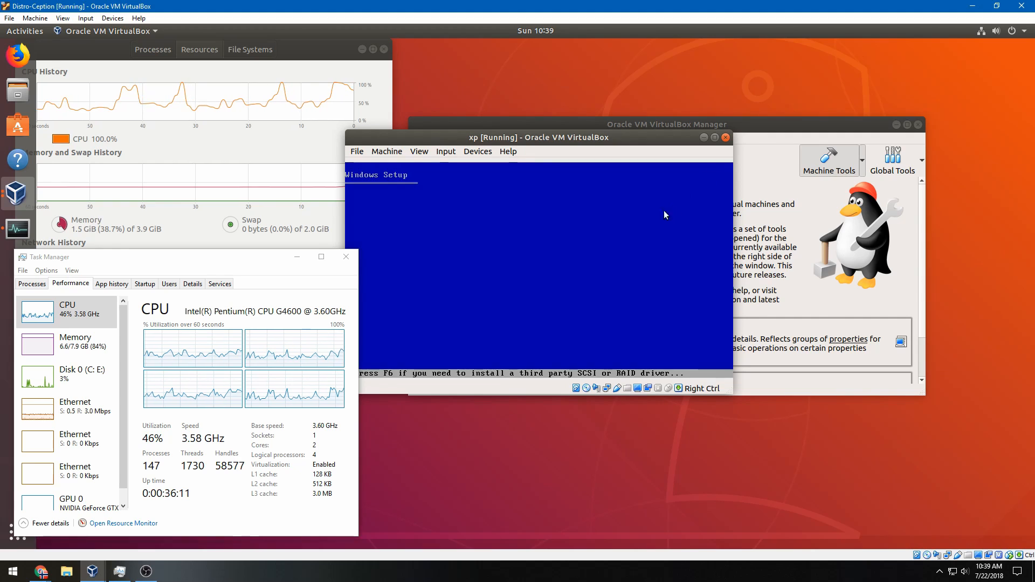
{"action": "left_click", "coordinate": [645, 221]}
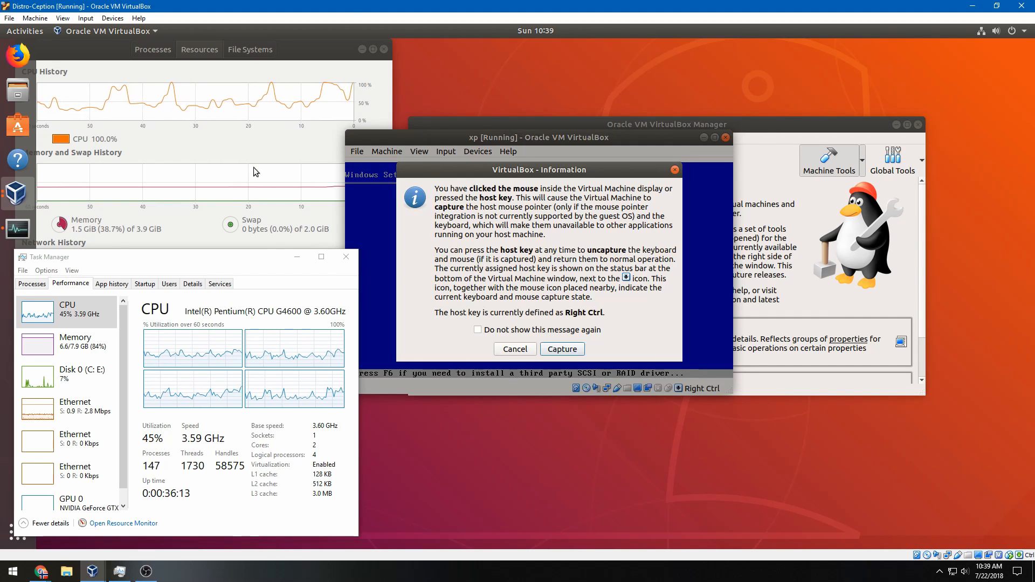
{"action": "left_click", "coordinate": [544, 349]}
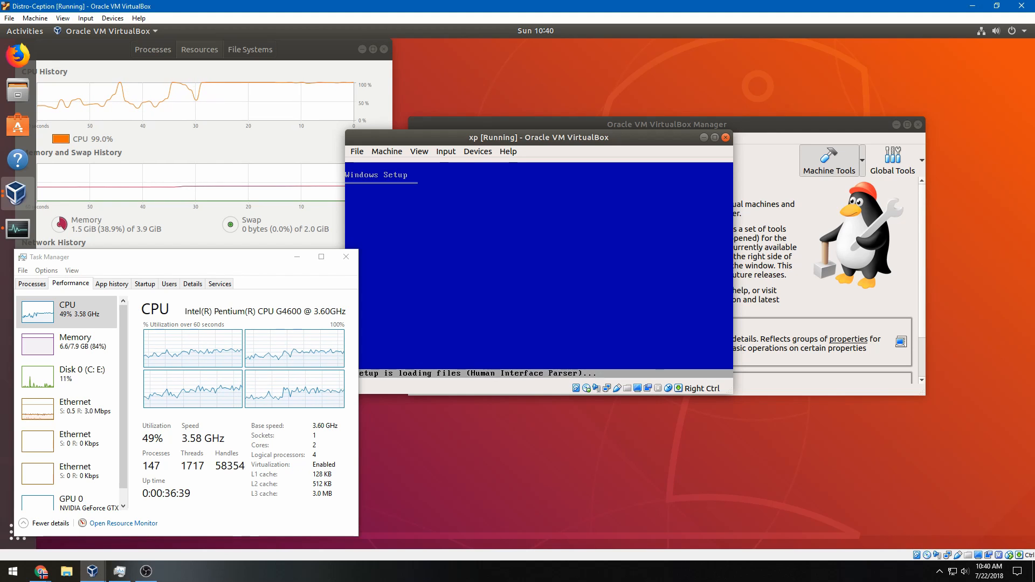
Accept the Windows XP license with F8 and format the installation drive
{"action": "left_click_drag", "start_coordinate": [256, 251], "coordinate": [247, 251]}
{"action": "key", "text": "Return"}
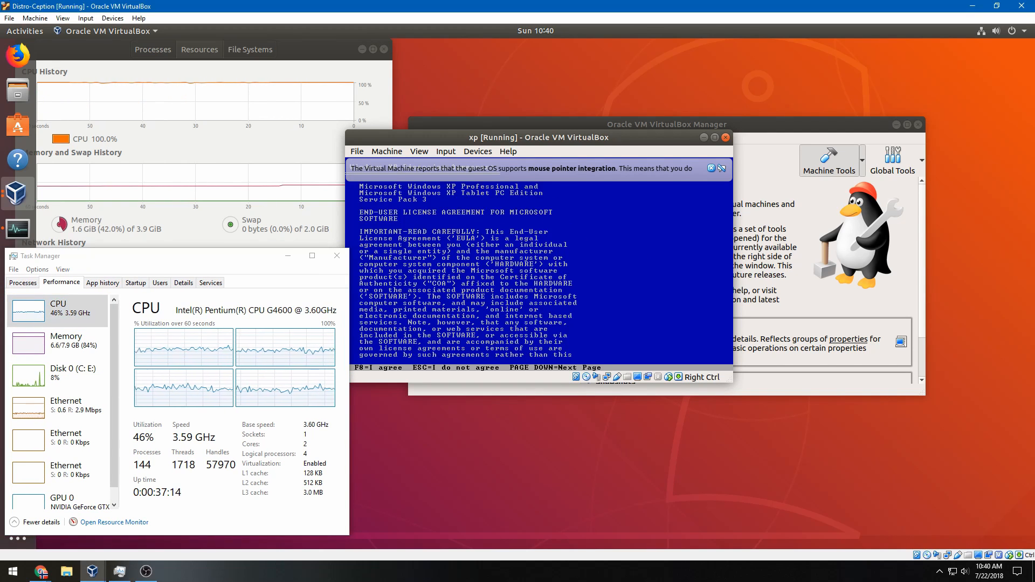
{"action": "key", "text": "F8"}
{"action": "key", "text": "Return"}
{"action": "key", "text": "Return"}
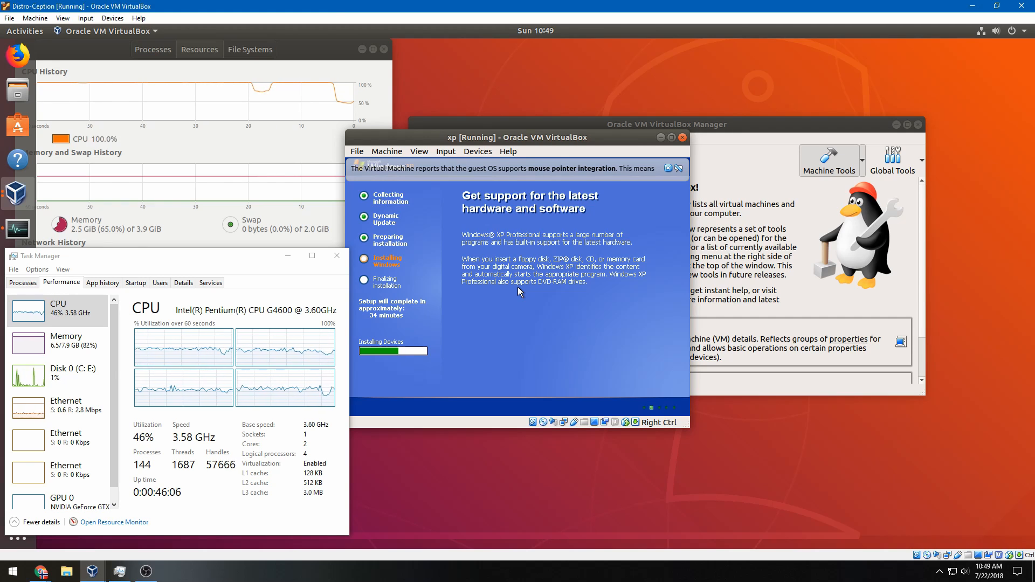
Pass regional options, enter the owner name, and set the computer name to DistroCeption
{"action": "left_click", "coordinate": [363, 319]}
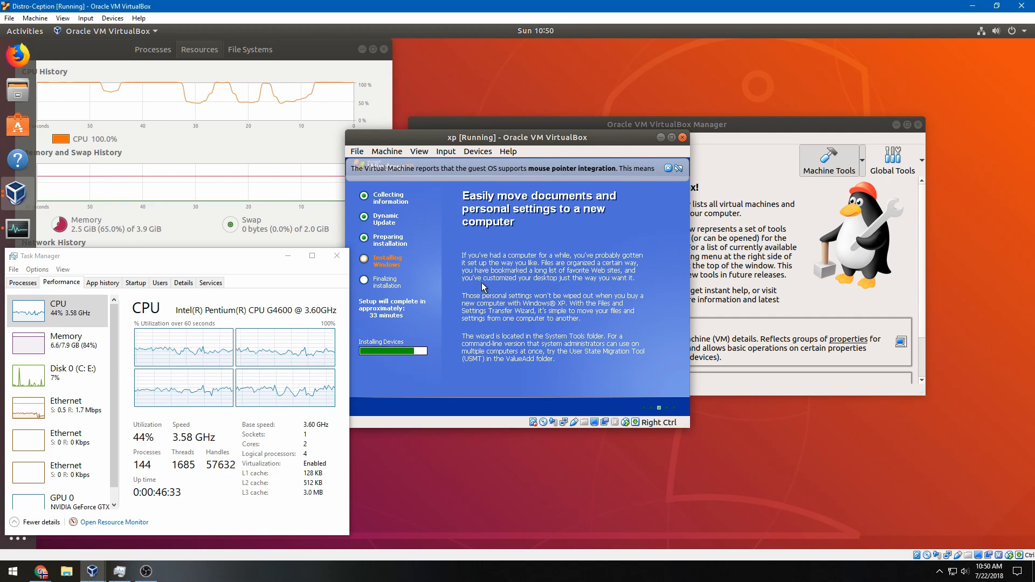
{"action": "key", "text": "Return"}
{"action": "type", "text": "Def"}
{"action": "key", "text": "Return"}
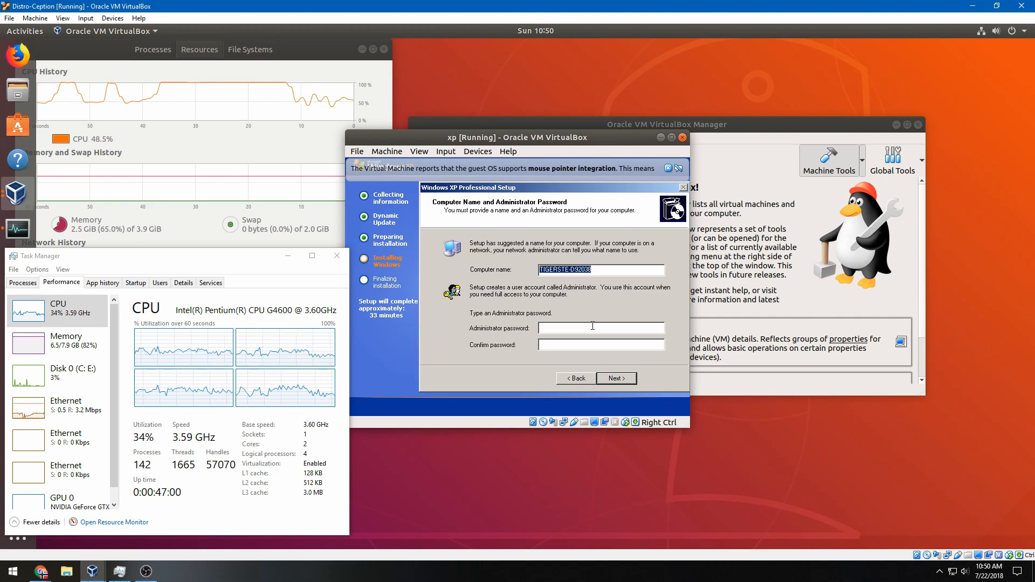
{"action": "type", "text": "Distro Ception"}
{"action": "left_click", "coordinate": [613, 376]}
{"action": "left_click", "coordinate": [525, 322]}
{"action": "left_click", "coordinate": [556, 270]}
{"action": "key", "text": "BackSpace"}
{"action": "left_click", "coordinate": [617, 378]}
Choose the Eastern time zone and accept typical network settings
{"action": "left_click", "coordinate": [614, 305]}
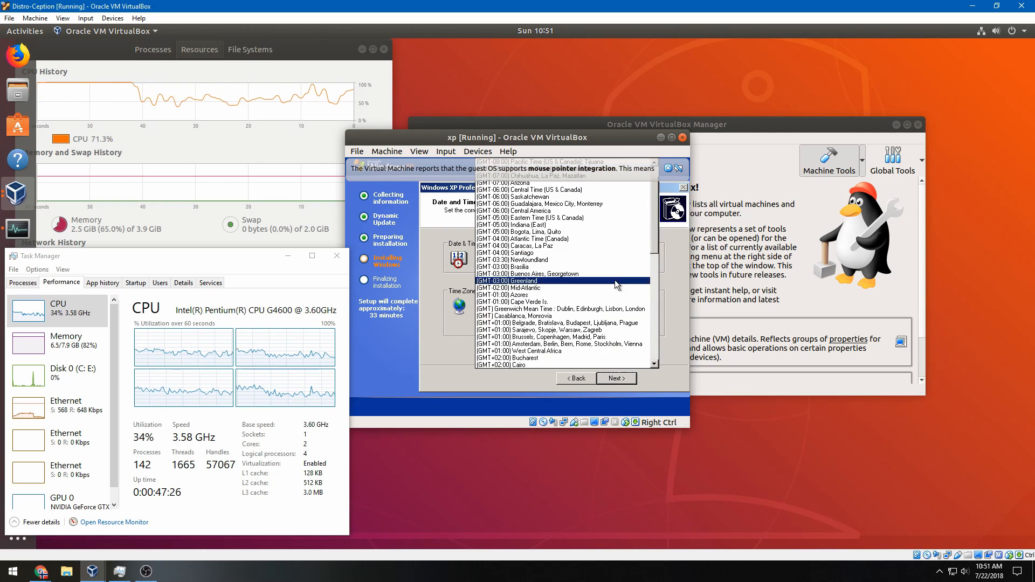
{"action": "left_click", "coordinate": [582, 224]}
{"action": "left_click", "coordinate": [617, 378]}
{"action": "left_click", "coordinate": [371, 351]}
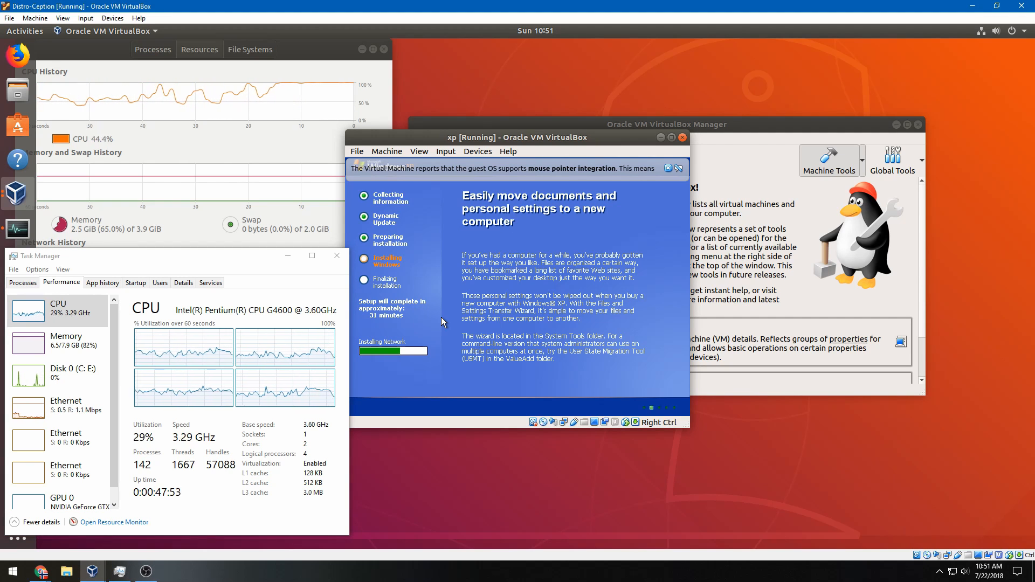
{"action": "left_click", "coordinate": [603, 376]}
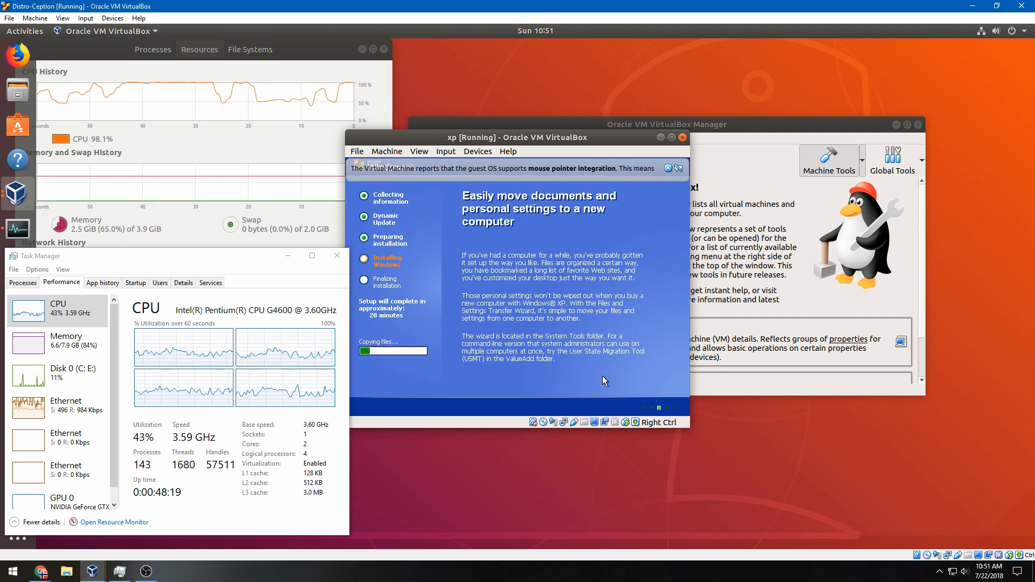
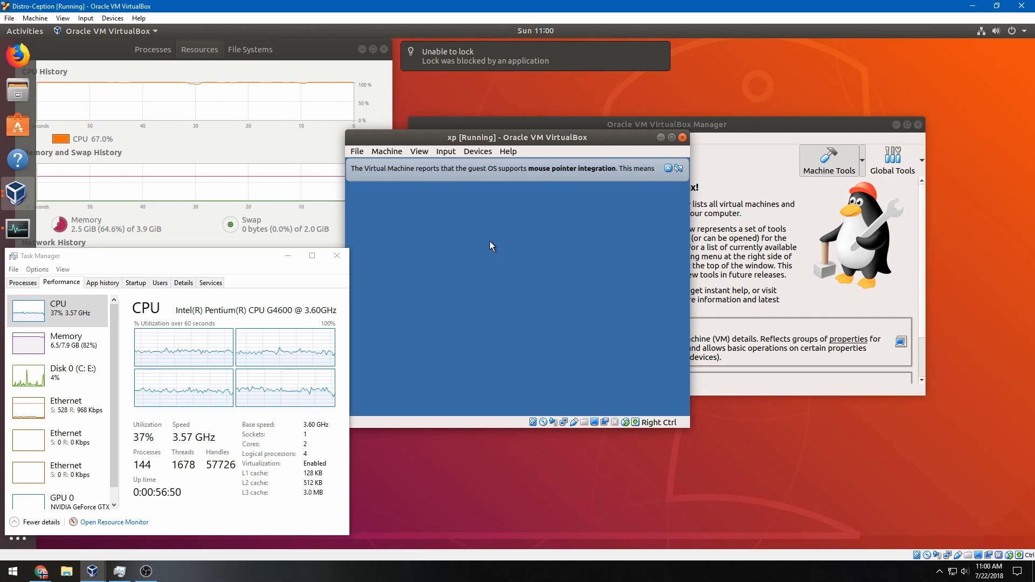
Dismiss the mouse integration notice and accept XP's automatically adjusted screen resolution
{"action": "left_click", "coordinate": [667, 168]}
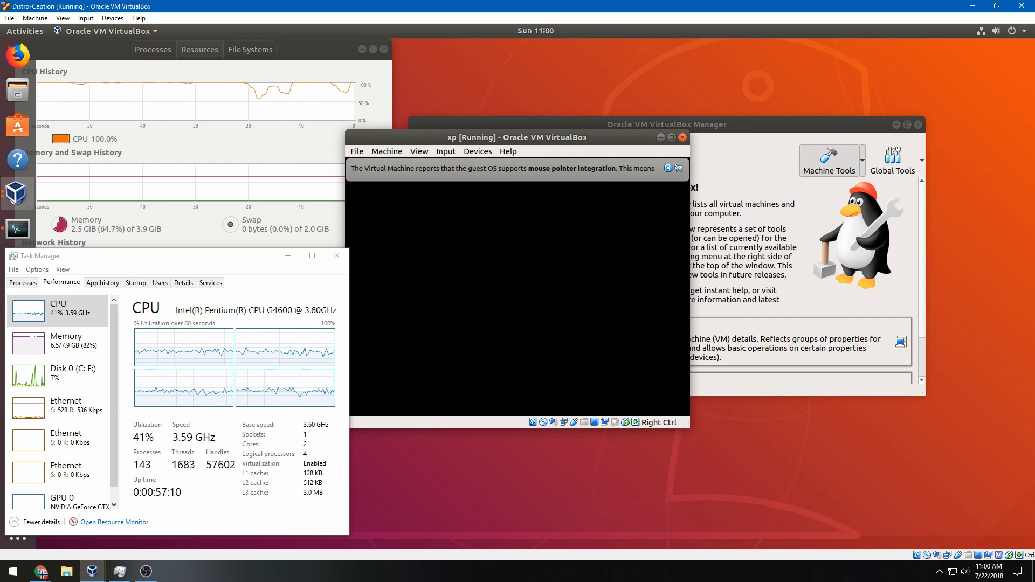
{"action": "left_click", "coordinate": [667, 167]}
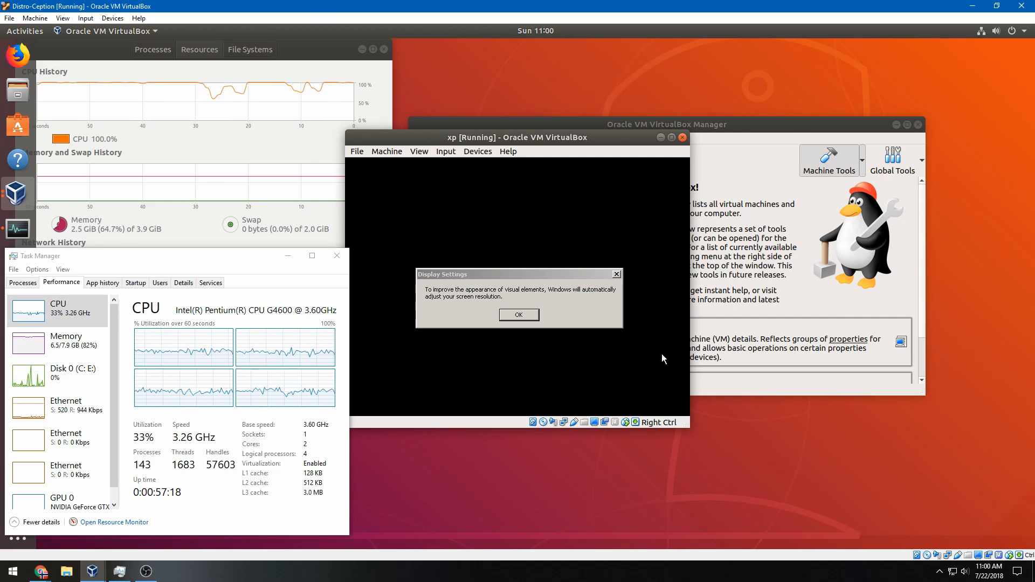
{"action": "left_click", "coordinate": [516, 318]}
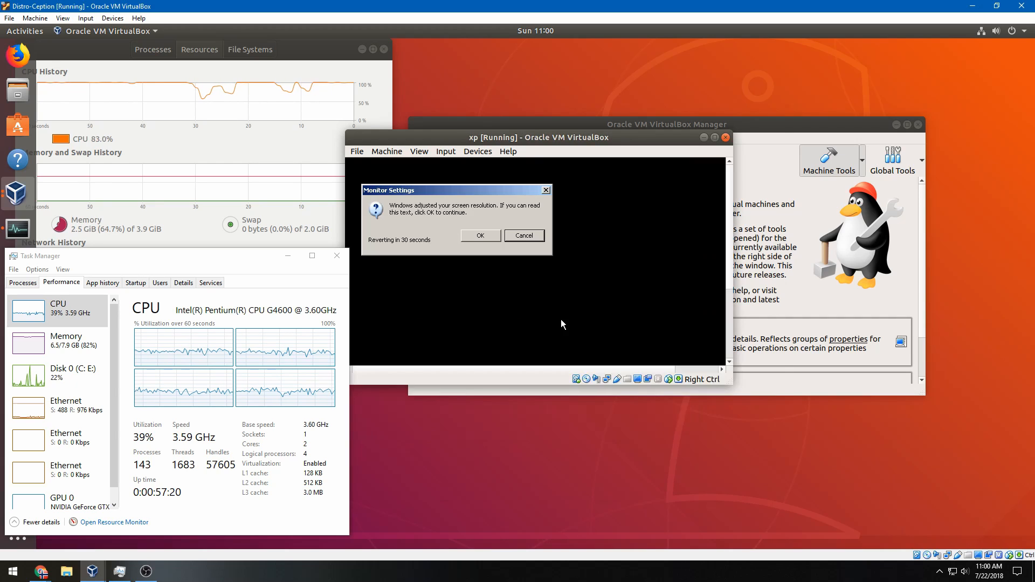
{"action": "left_click", "coordinate": [480, 236]}
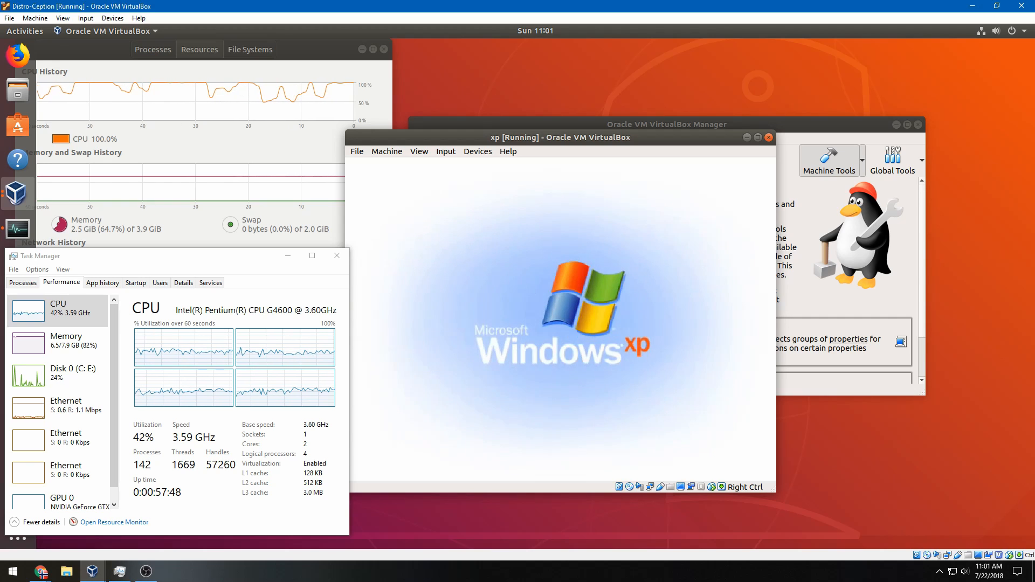
Move past the XP welcome page, leave automatic updates off, and skip the connectivity check
{"action": "key", "text": "XF86AudioRaiseVolume"}
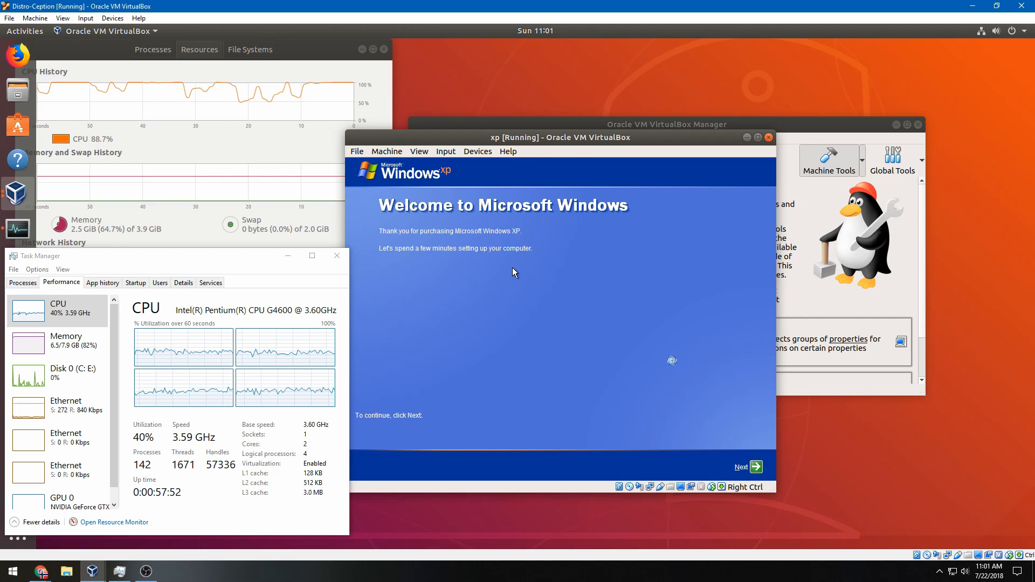
{"action": "left_click", "coordinate": [755, 469]}
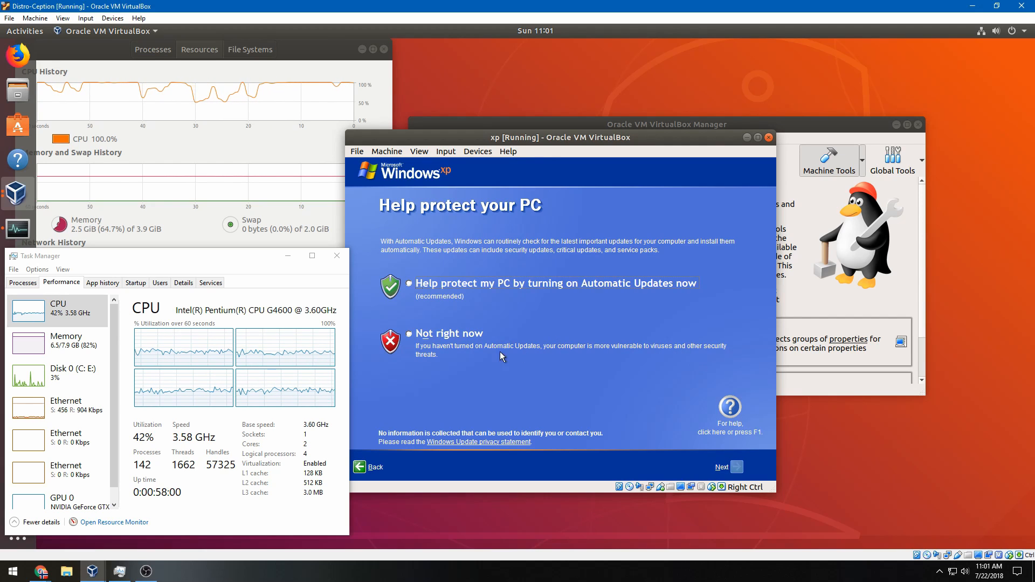
{"action": "left_click", "coordinate": [454, 331]}
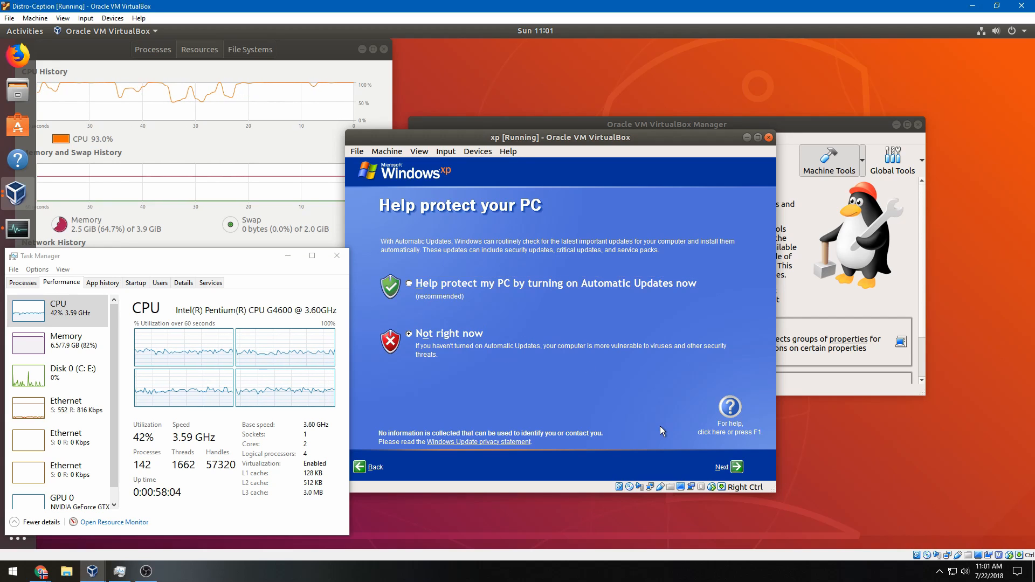
{"action": "left_click", "coordinate": [737, 464]}
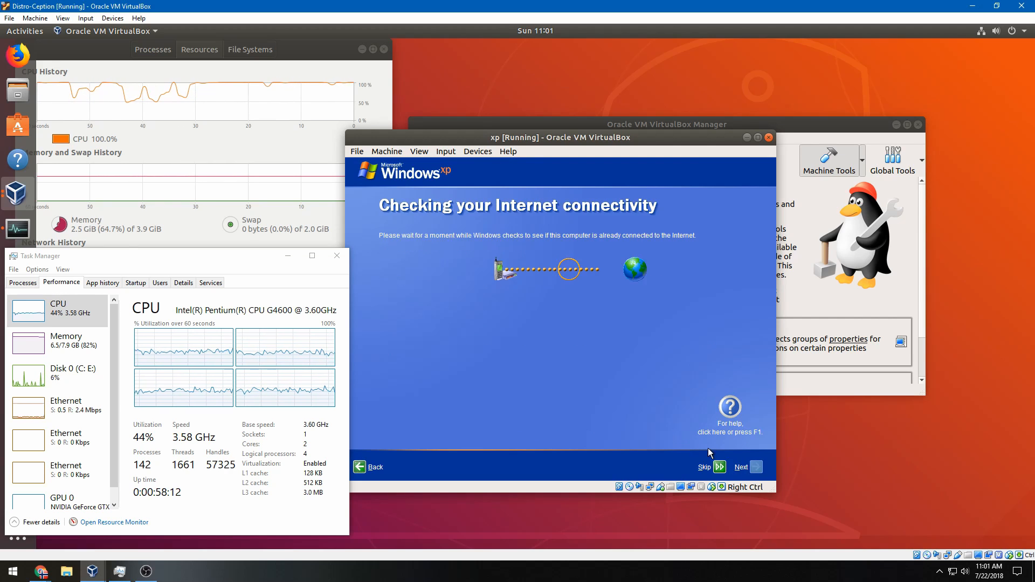
{"action": "left_click", "coordinate": [720, 467]}
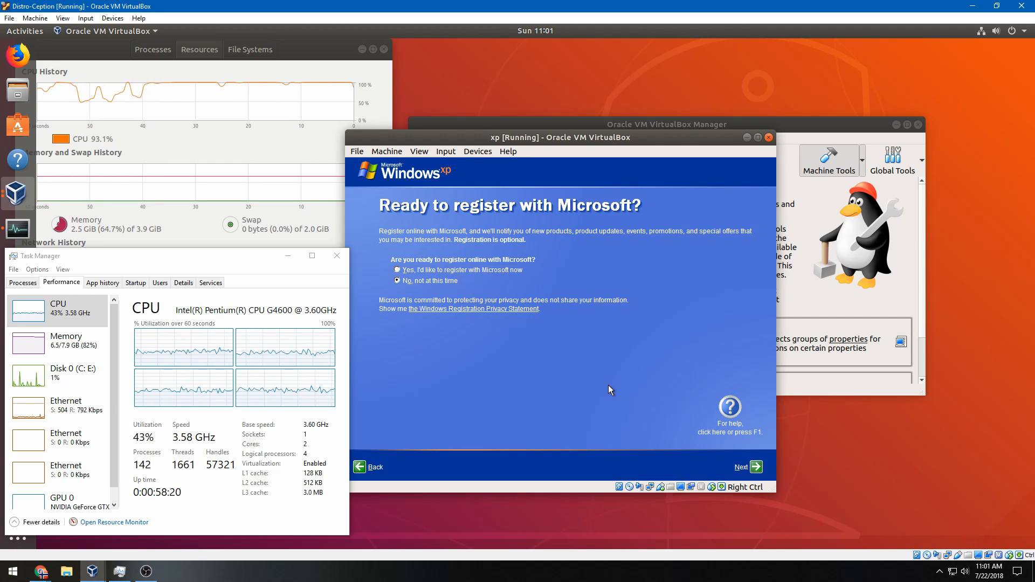
Skip Microsoft registration and create the user account named Default
{"action": "left_click", "coordinate": [745, 466]}
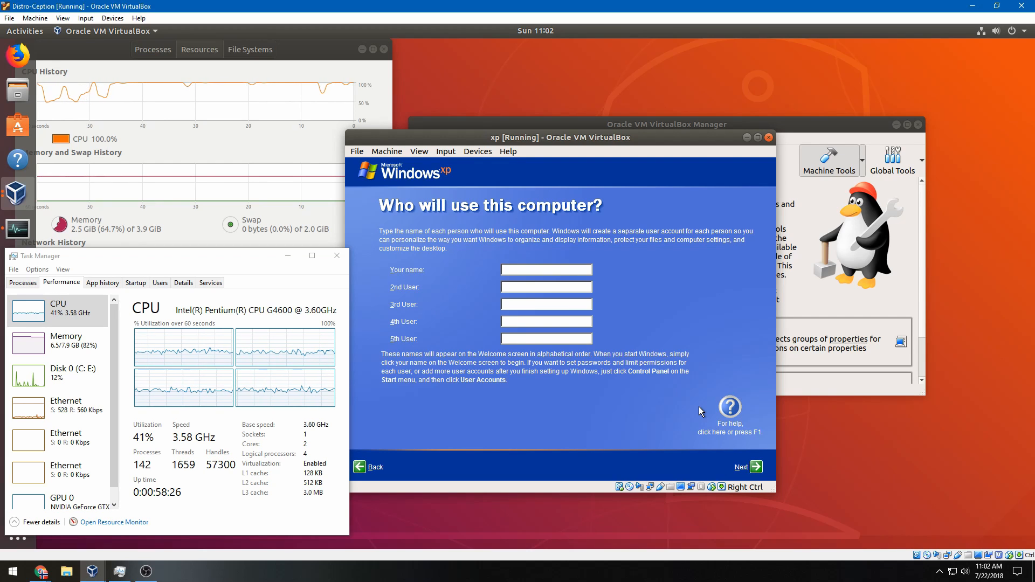
{"action": "type", "text": "Default"}
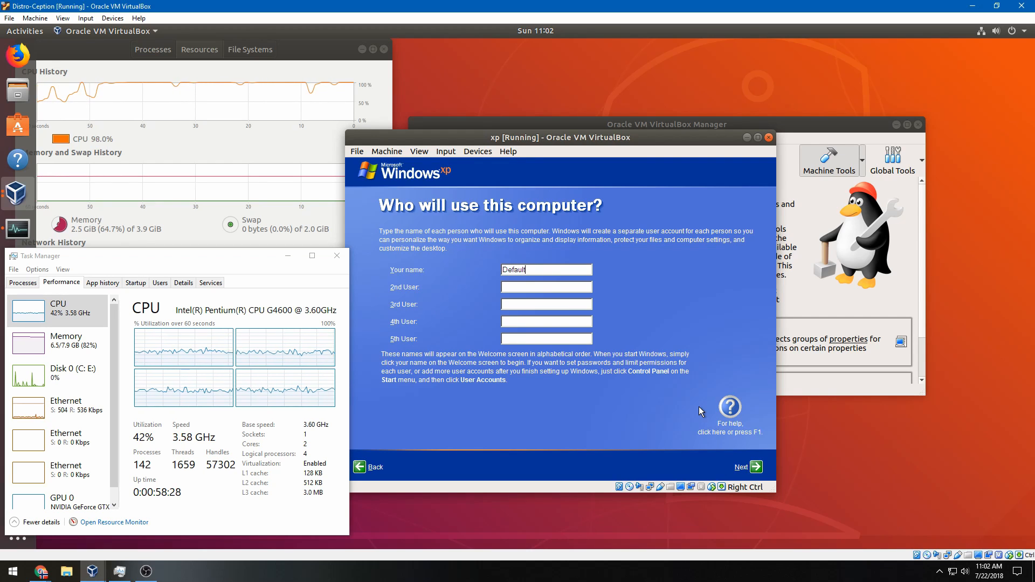
{"action": "left_click", "coordinate": [753, 467]}
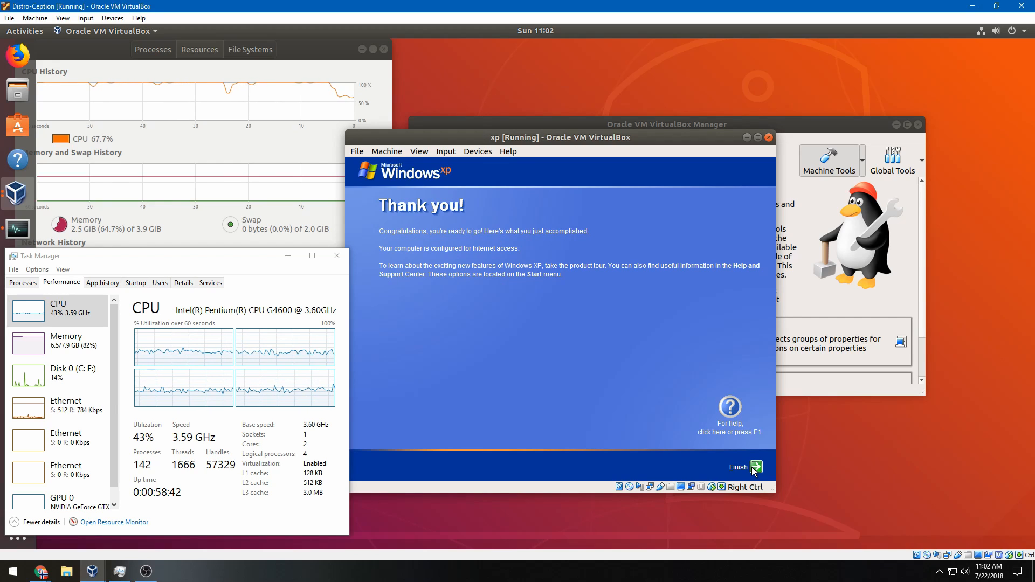
Finish the XP setup from its Thank you page to load the Default user's desktop
{"action": "left_click", "coordinate": [755, 467]}
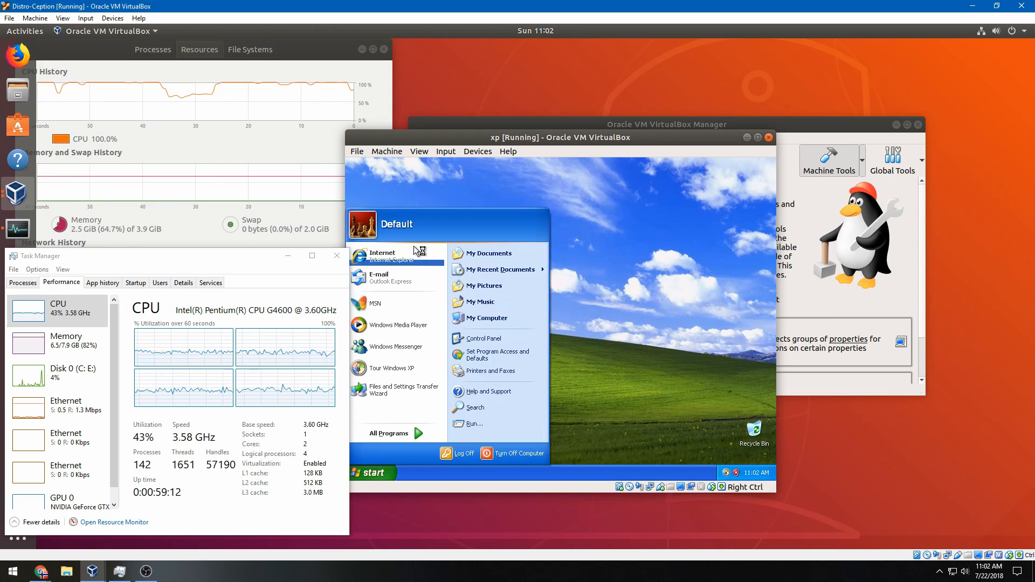
Try inserting the Guest Additions CD, then force-unmount the optical disk, dismissing both errors
{"action": "left_click", "coordinate": [474, 153]}
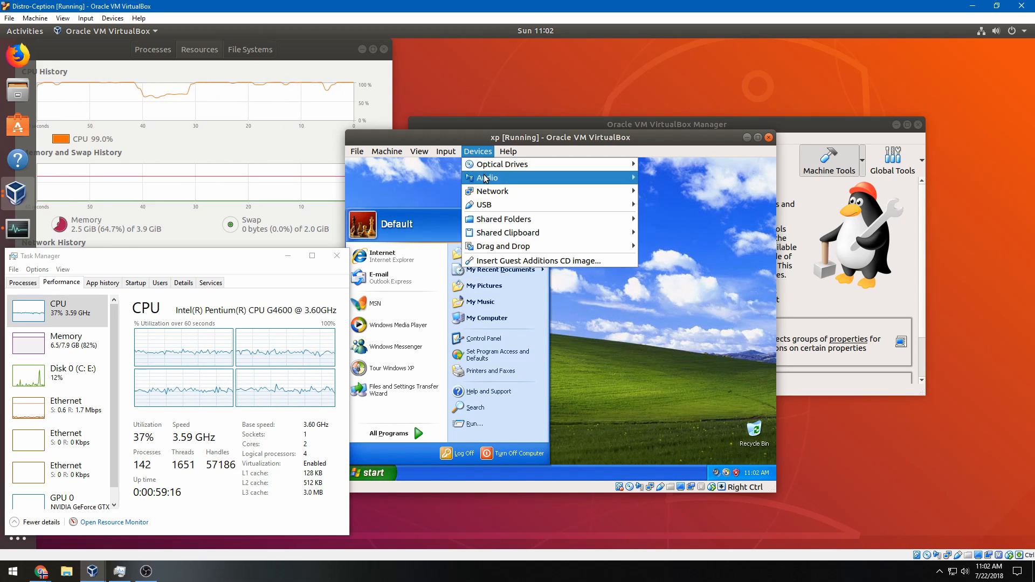
{"action": "left_click", "coordinate": [538, 260]}
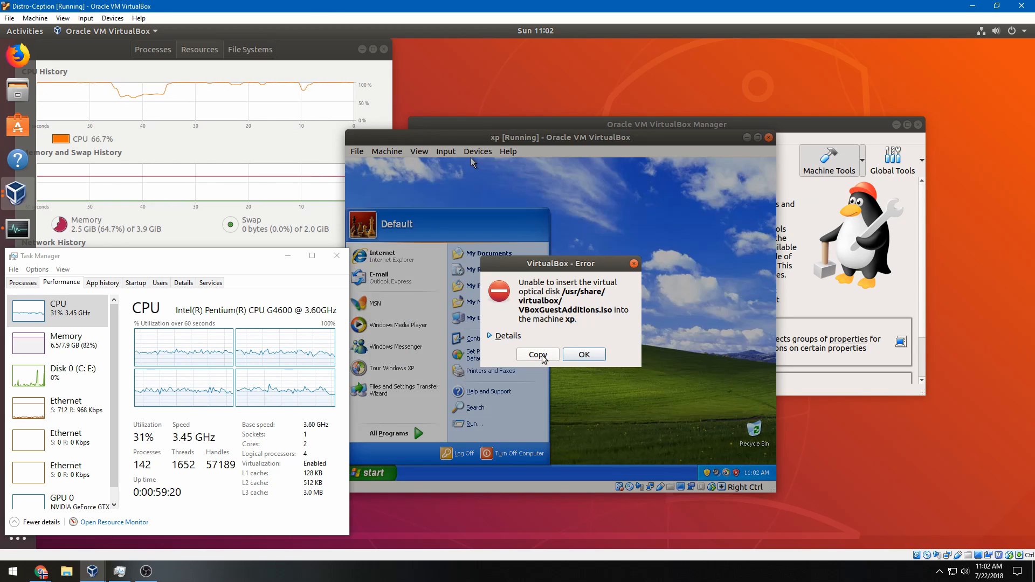
{"action": "left_click", "coordinate": [589, 356]}
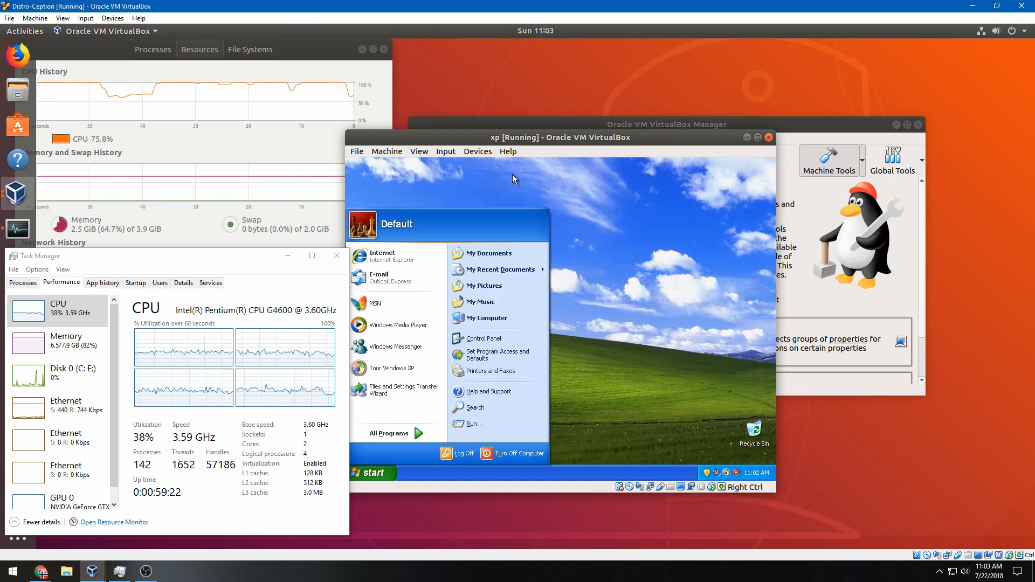
{"action": "left_click", "coordinate": [484, 156]}
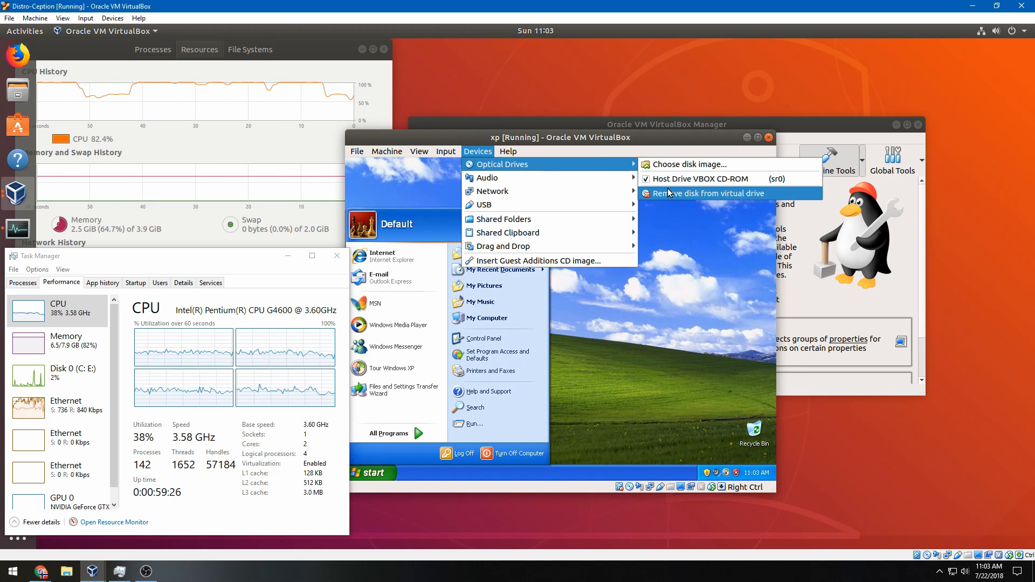
{"action": "left_click", "coordinate": [706, 193]}
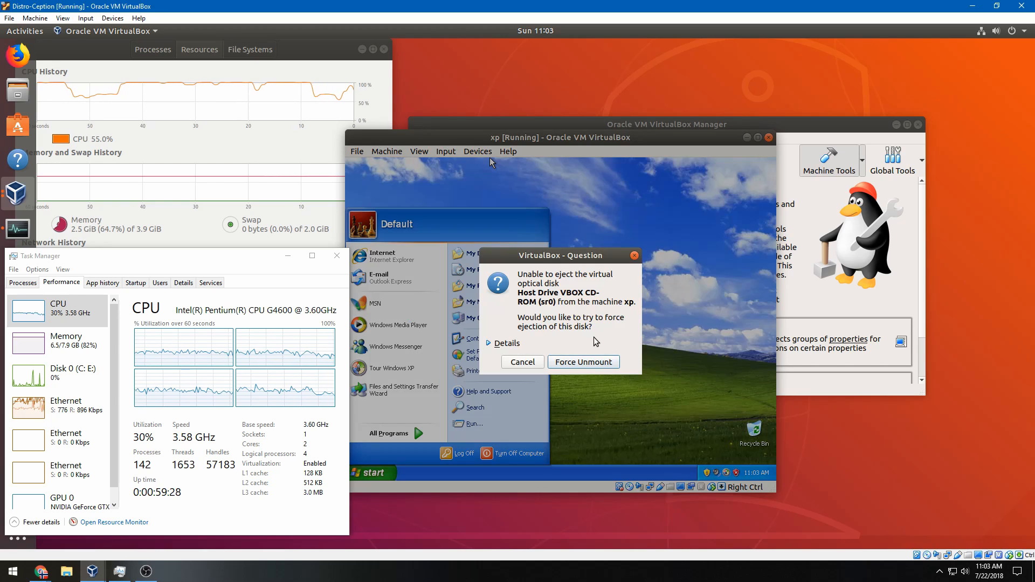
{"action": "key", "text": "Return"}
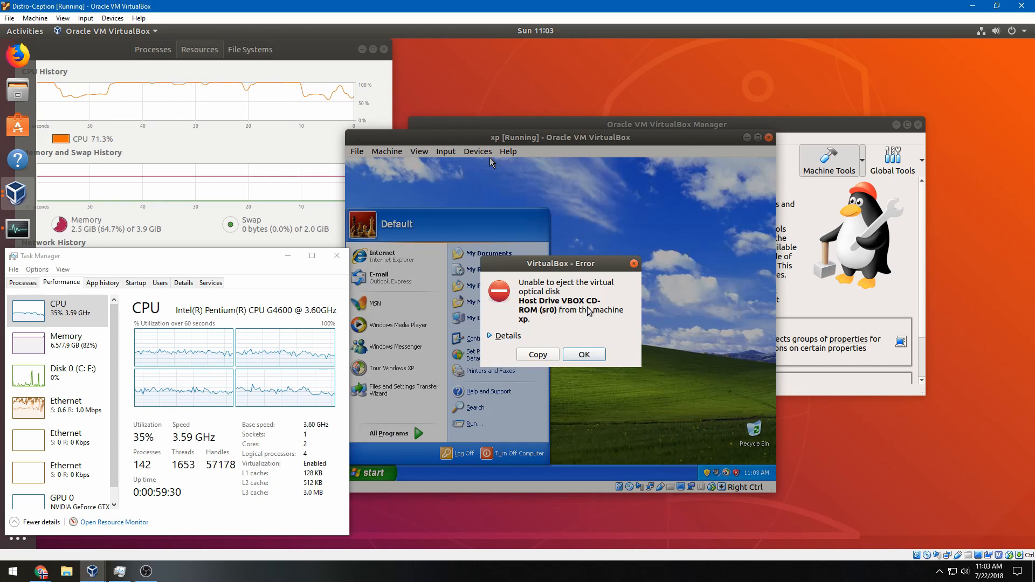
{"action": "left_click", "coordinate": [500, 336]}
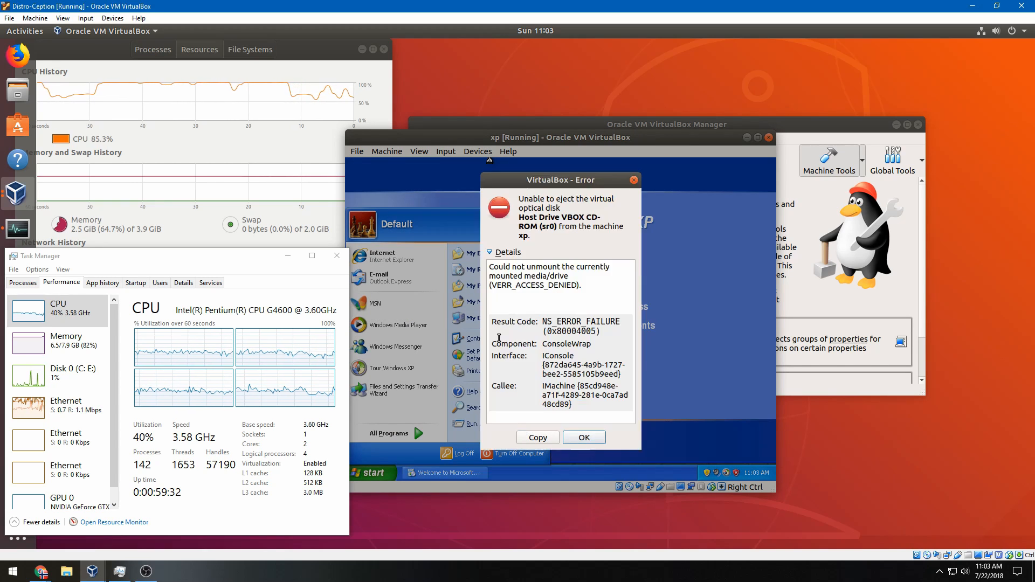
{"action": "left_click", "coordinate": [570, 437]}
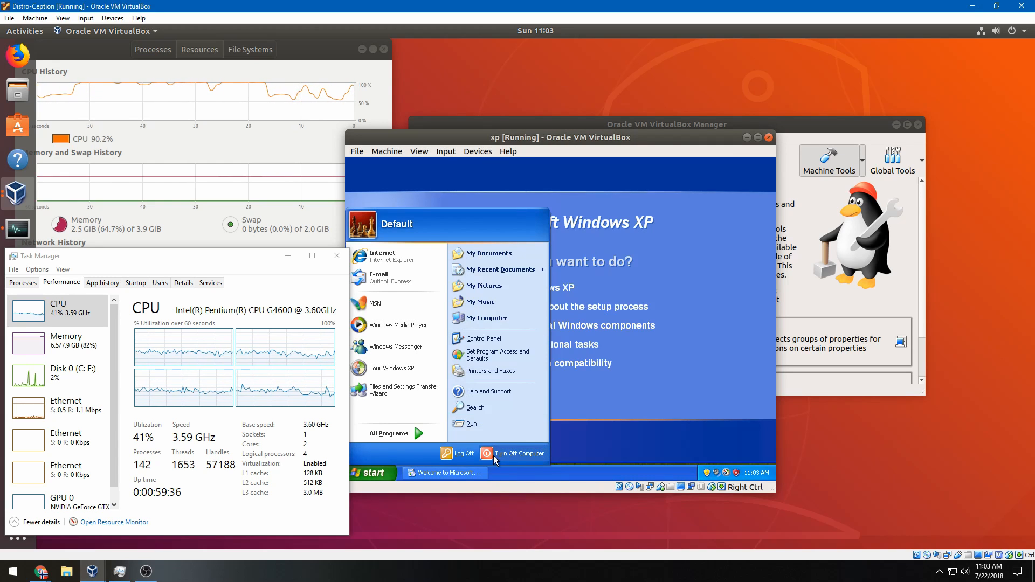
Close the XP welcome window and uncheck Host Drive under the VM's optical drives
{"action": "right_click", "coordinate": [473, 478]}
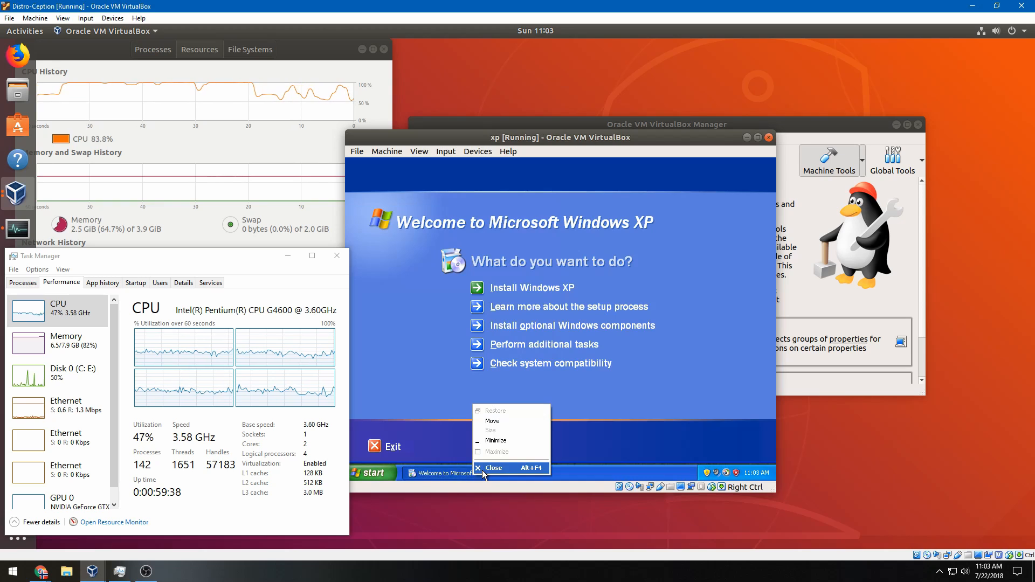
{"action": "left_click", "coordinate": [483, 469]}
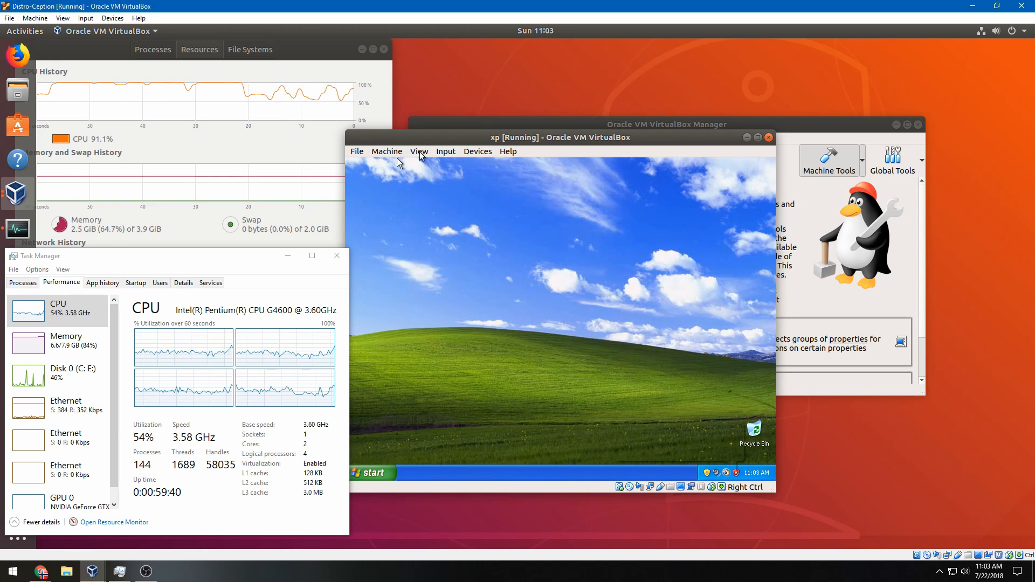
{"action": "left_click", "coordinate": [443, 153]}
{"action": "mouse_move", "coordinate": [465, 164]}
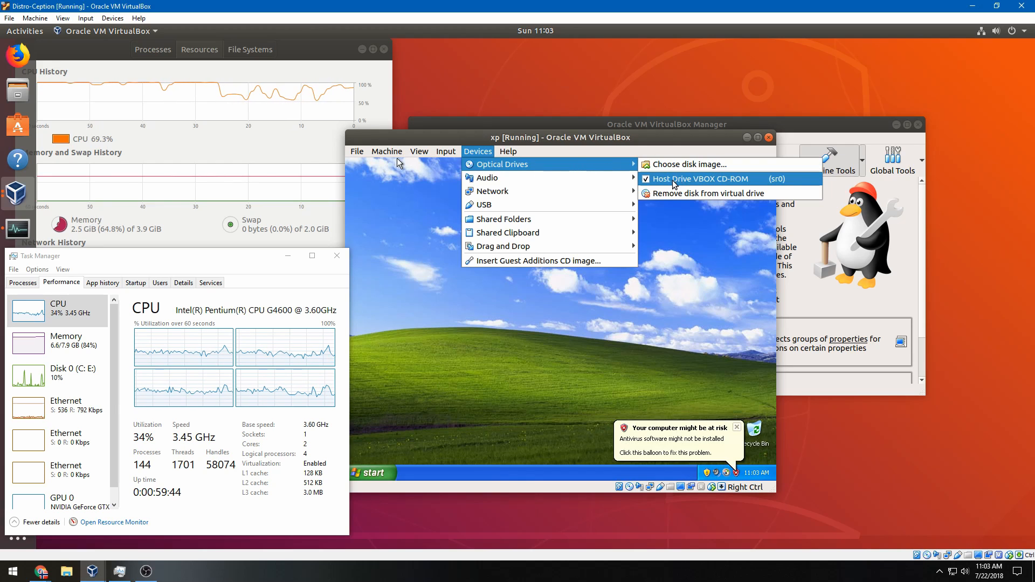
{"action": "left_click", "coordinate": [668, 178]}
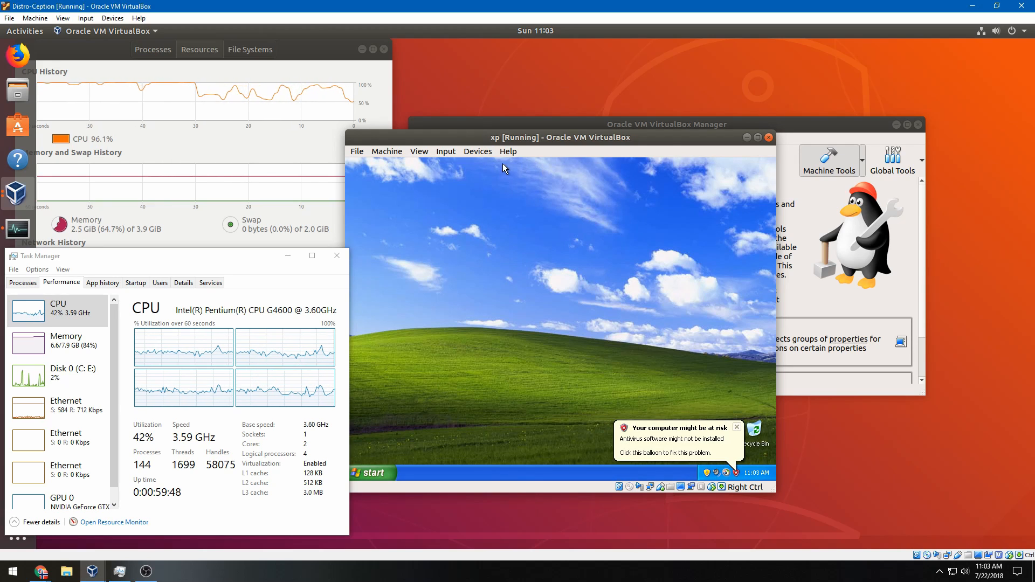
{"action": "left_click", "coordinate": [491, 156]}
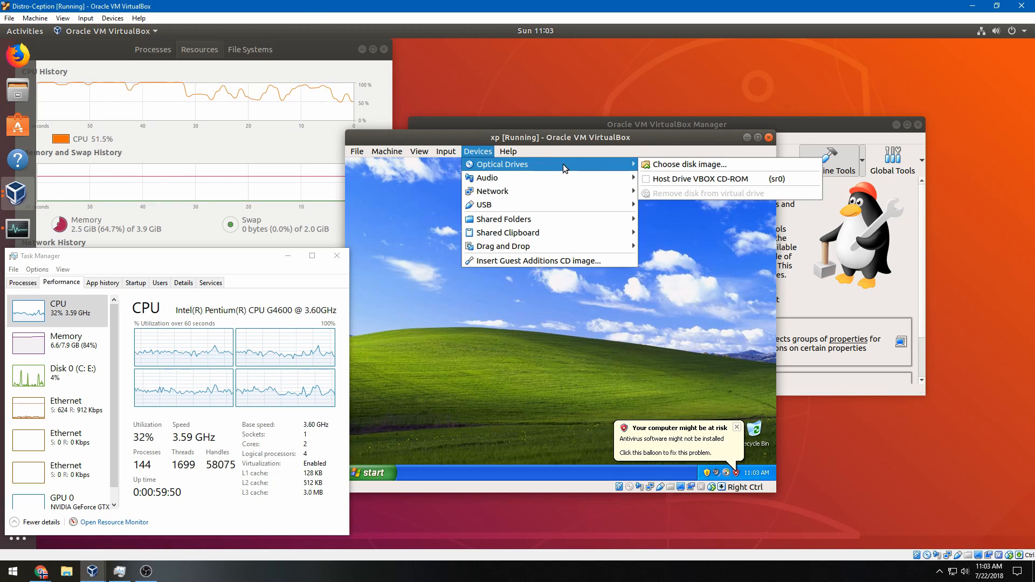
Insert the Guest Additions CD and install it with the default folder
{"action": "left_click", "coordinate": [536, 261]}
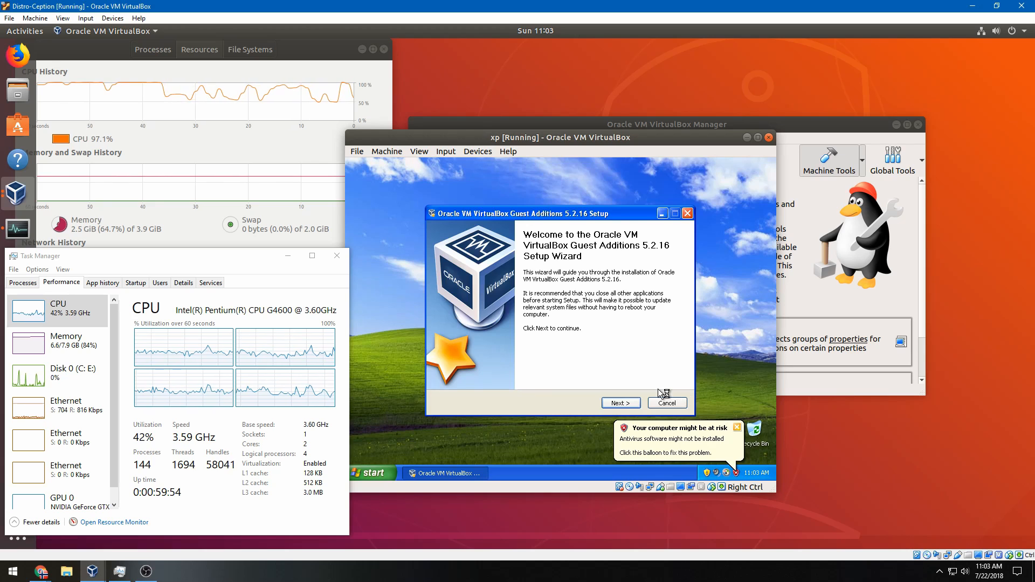
{"action": "left_click", "coordinate": [616, 404]}
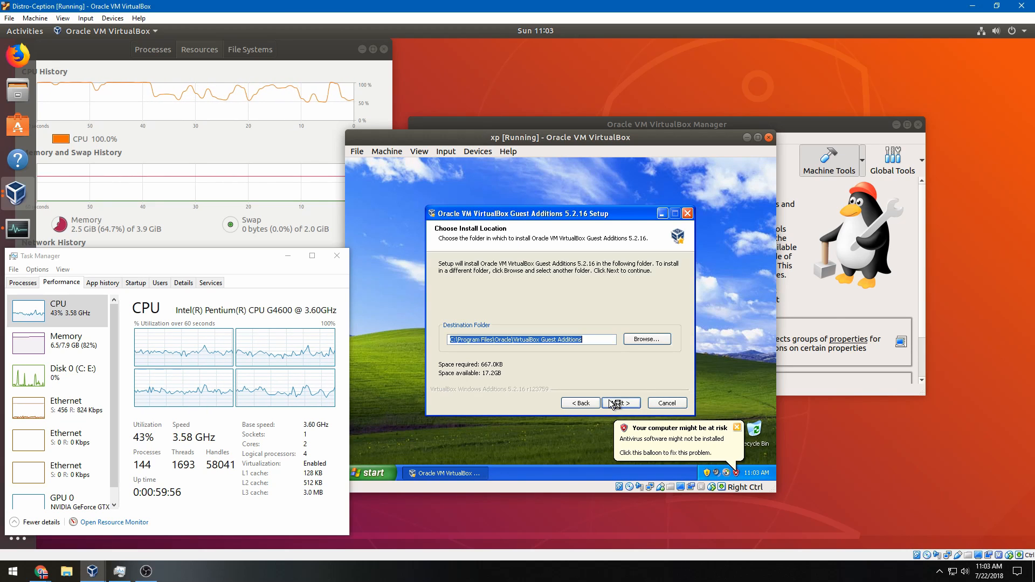
{"action": "left_click", "coordinate": [615, 404]}
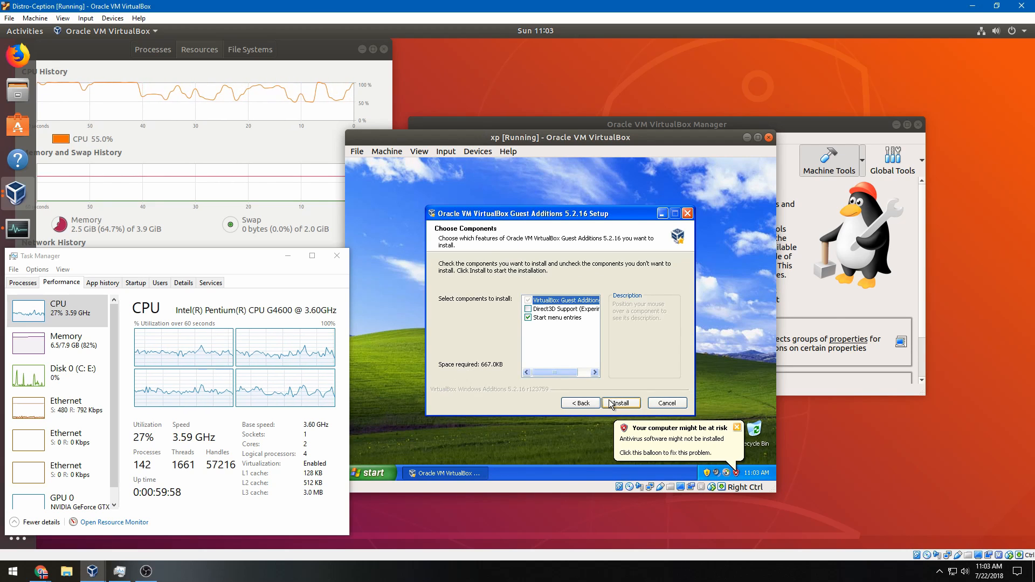
{"action": "left_click", "coordinate": [613, 404]}
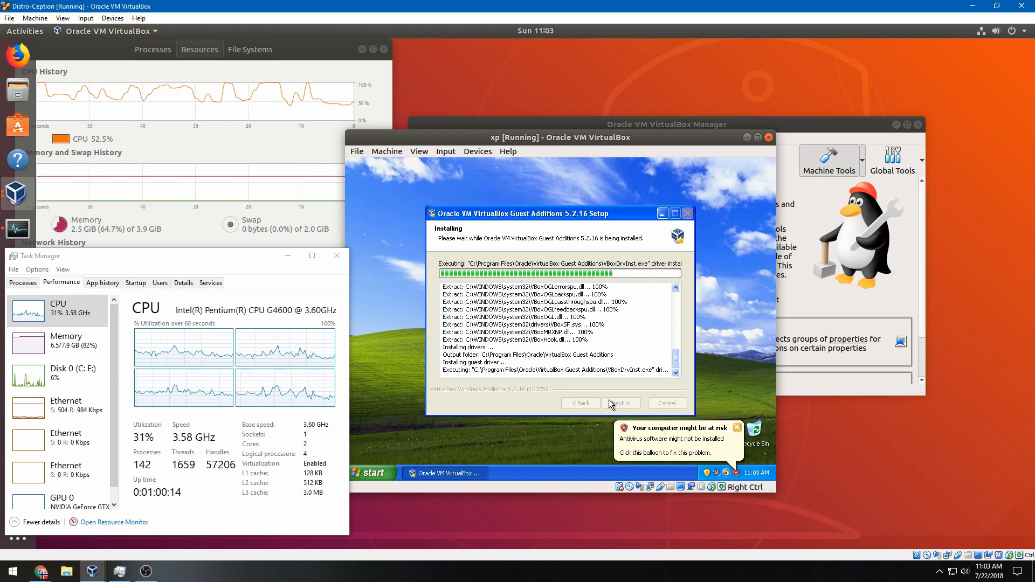
View XP Task Manager's performance graphs, toggle its compact view, and maximize the xp VM window
{"action": "right_click", "coordinate": [549, 476]}
{"action": "left_click", "coordinate": [564, 445]}
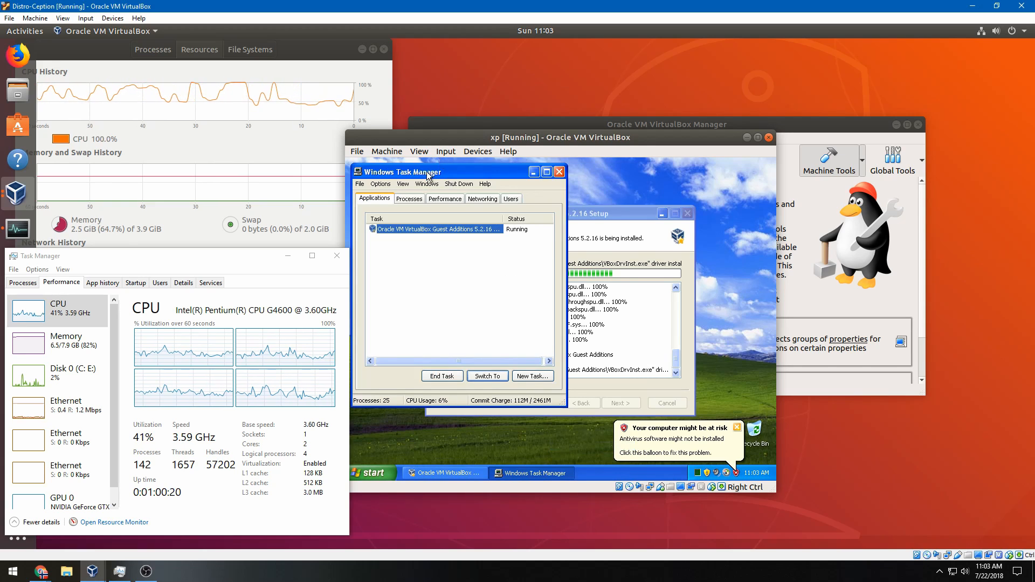
{"action": "left_click", "coordinate": [429, 201]}
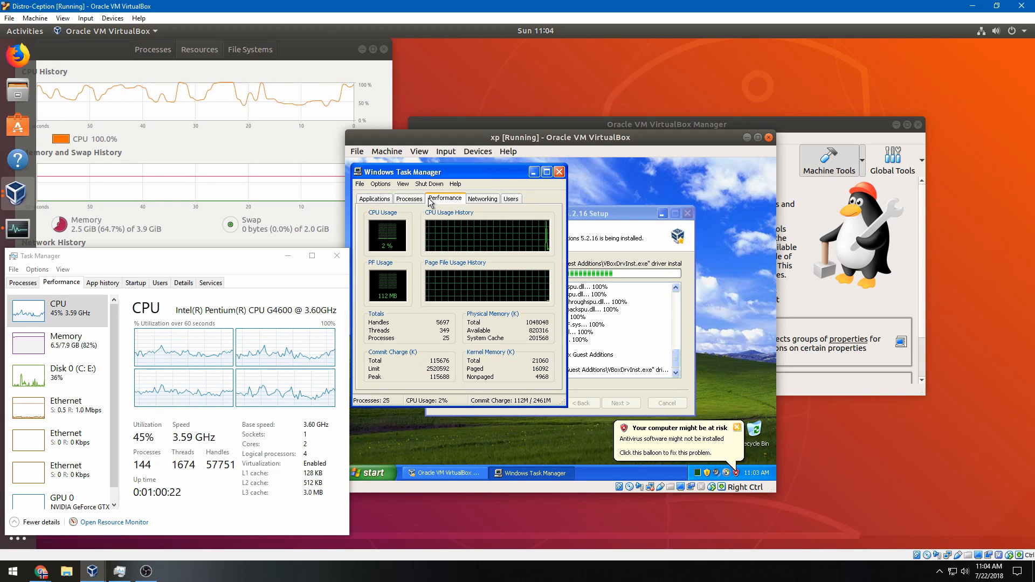
{"action": "double_click", "coordinate": [393, 276]}
{"action": "double_click", "coordinate": [392, 280]}
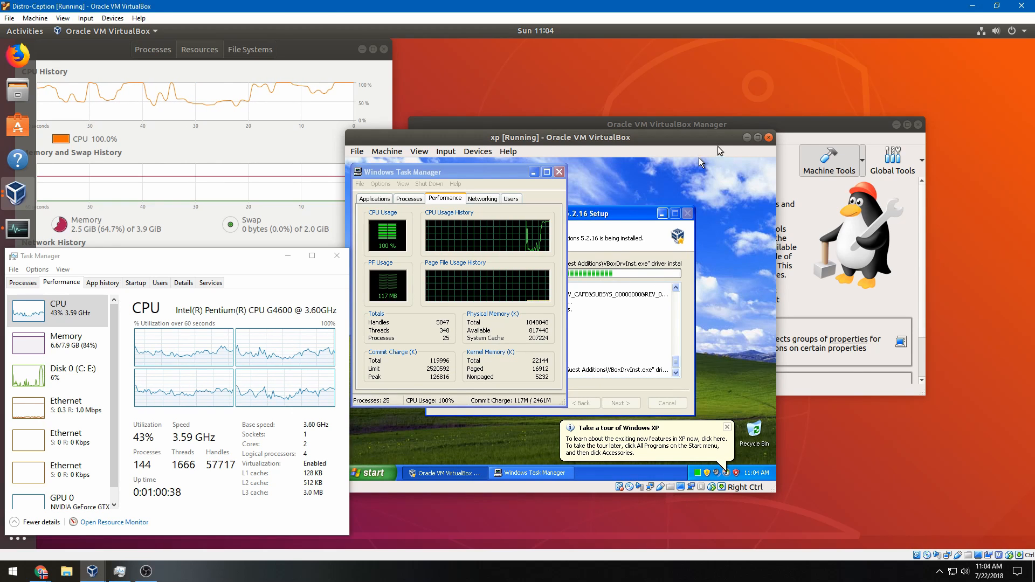
{"action": "left_click", "coordinate": [758, 138]}
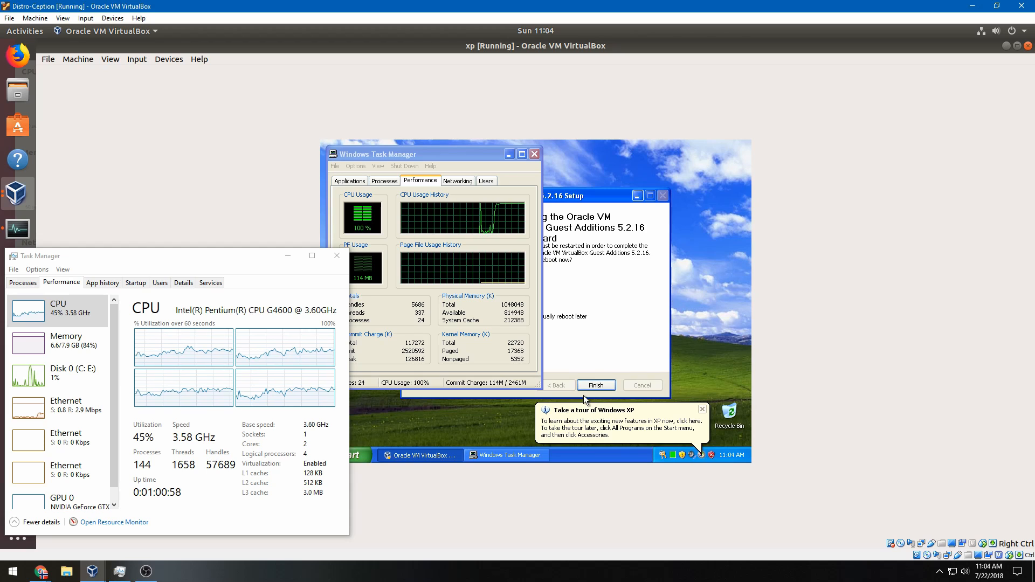
Finish Guest Additions setup, minimize host Task Manager, and dismiss XP's end-of-support and mouse integration notices
{"action": "left_click", "coordinate": [587, 387]}
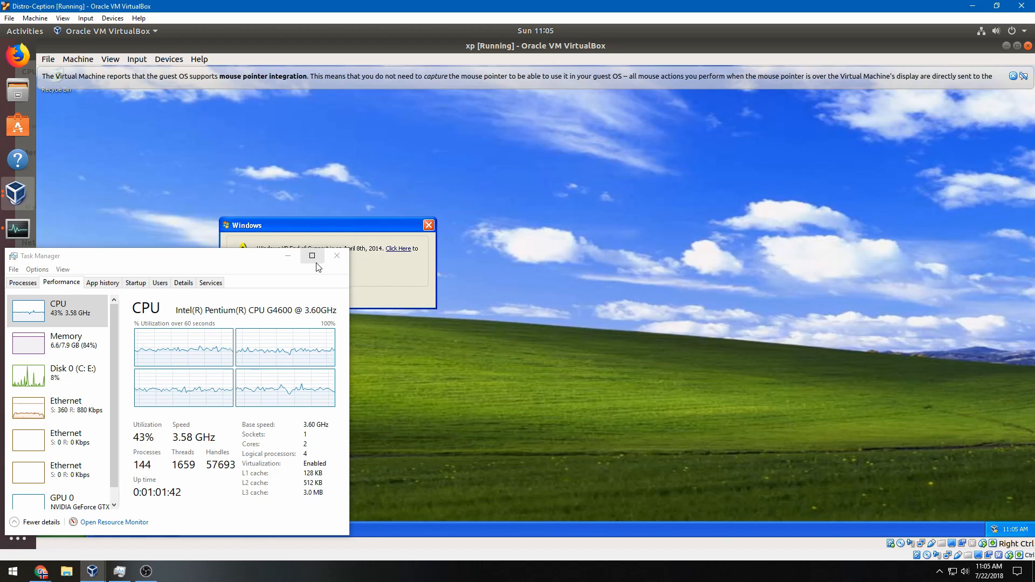
{"action": "left_click", "coordinate": [288, 255]}
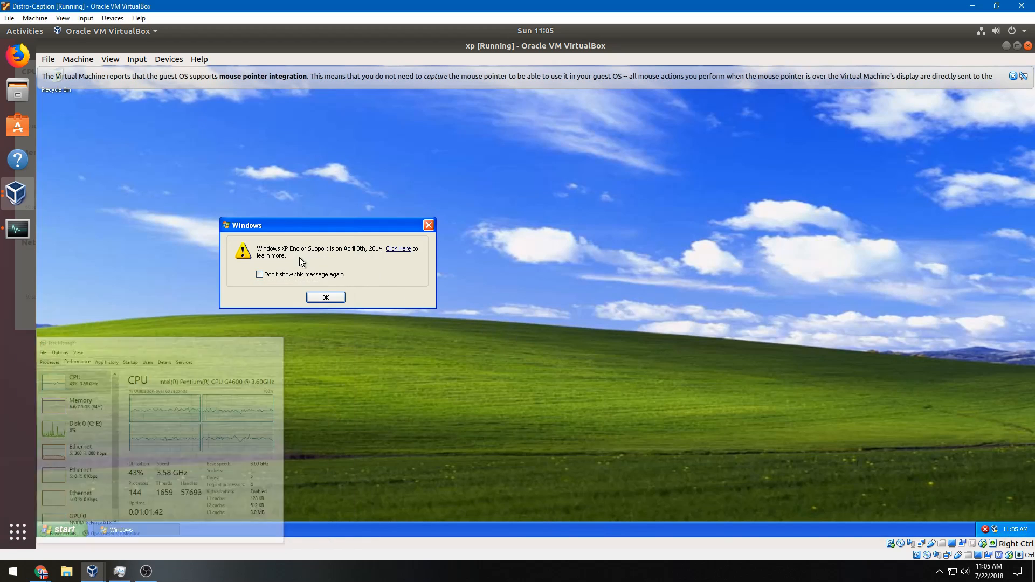
{"action": "left_click", "coordinate": [322, 296]}
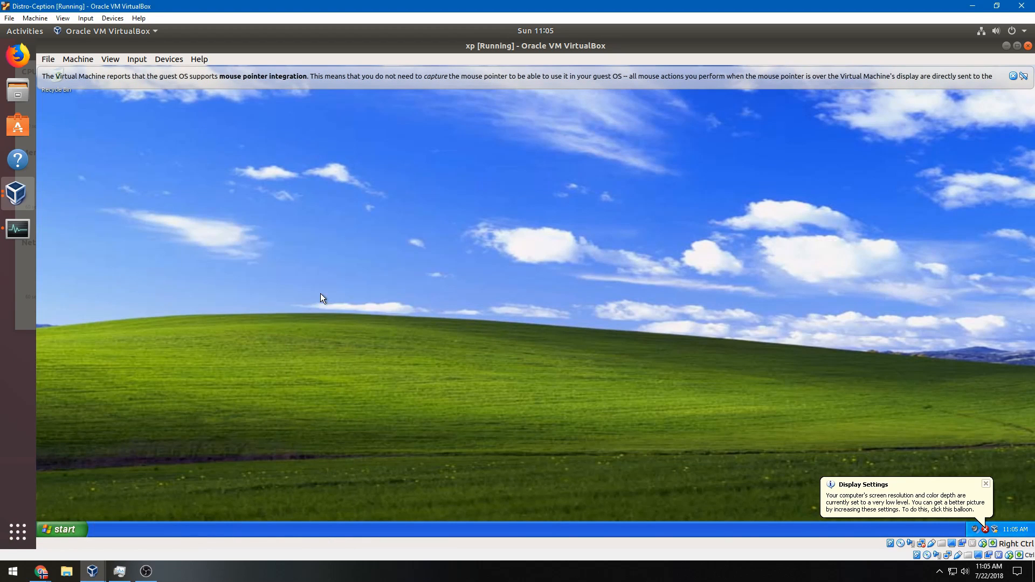
{"action": "left_click", "coordinate": [1023, 77]}
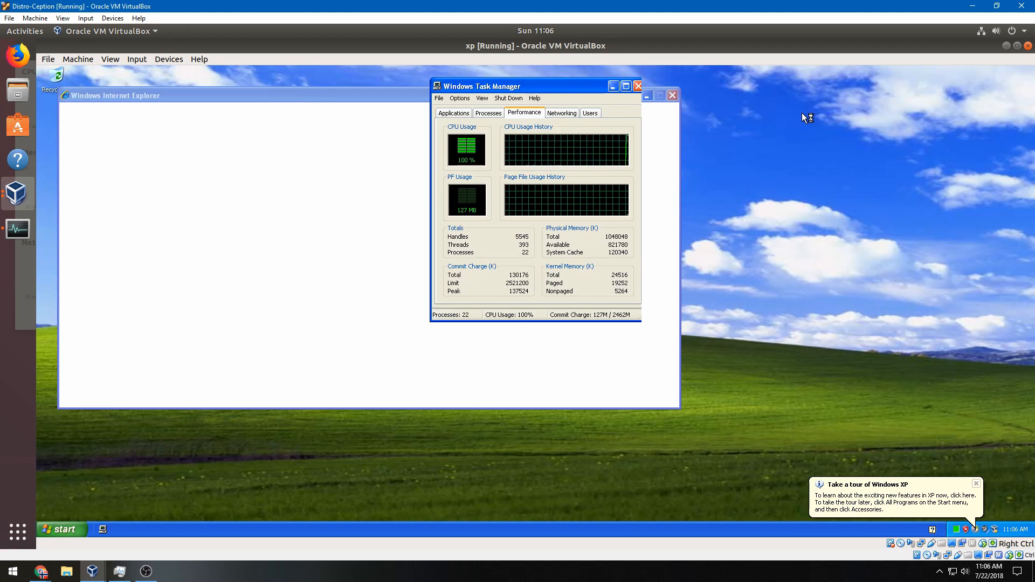
{"action": "left_click_drag", "start_coordinate": [801, 112], "coordinate": [824, 118]}
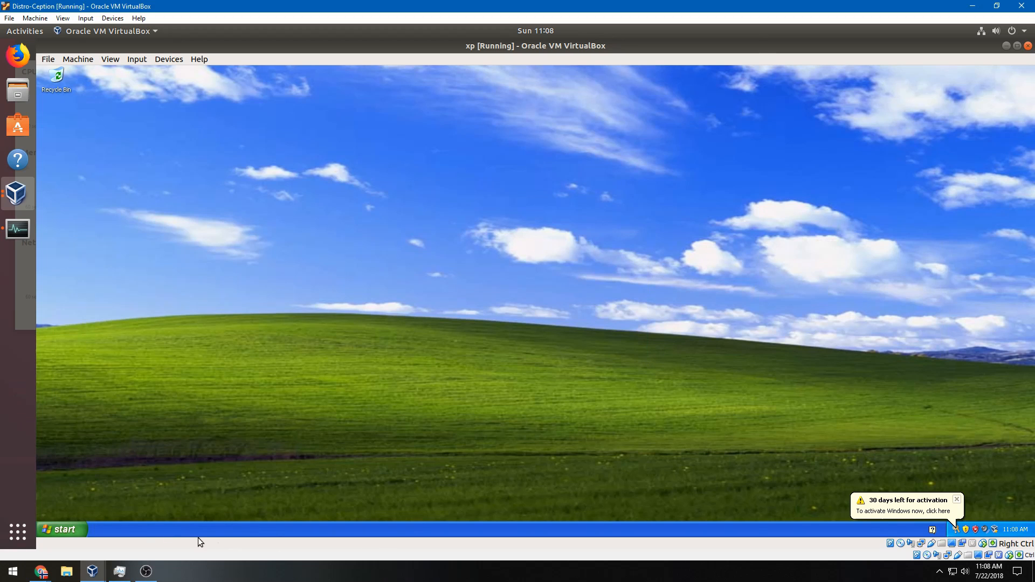
Launch Internet Explorer on its home page and postpone the IE8 setup
{"action": "left_click", "coordinate": [65, 528]}
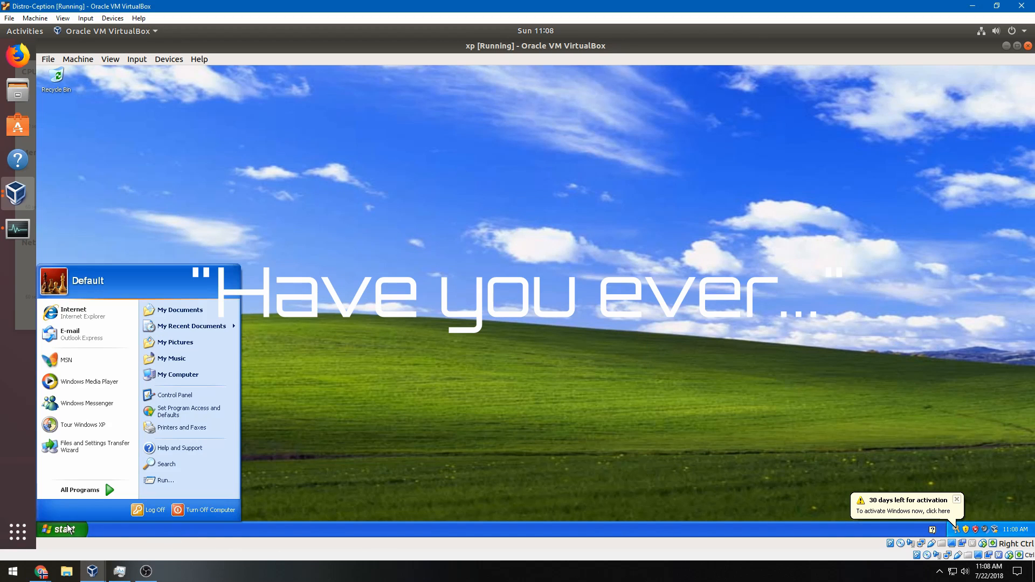
{"action": "left_click", "coordinate": [90, 321]}
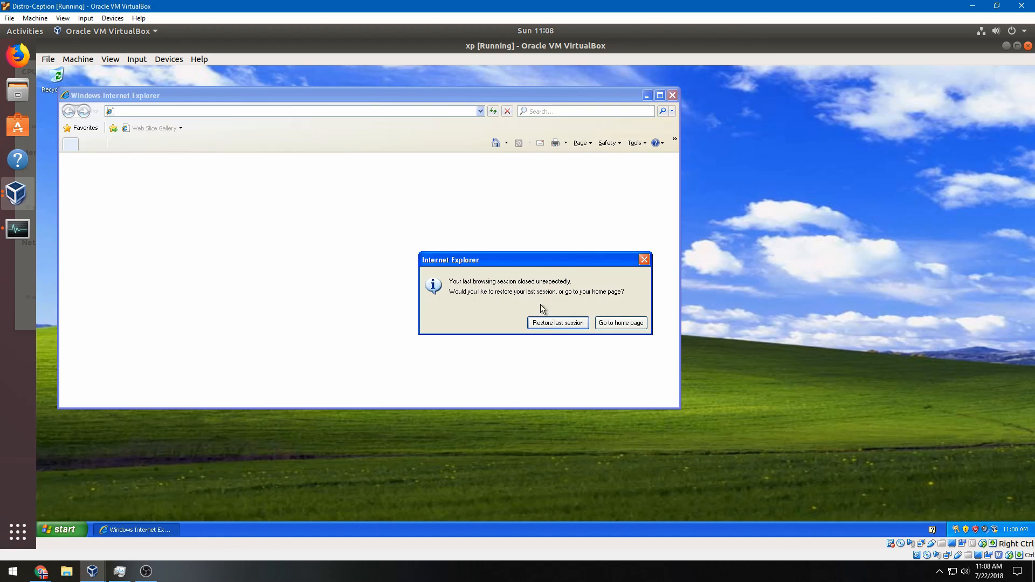
{"action": "left_click", "coordinate": [603, 324]}
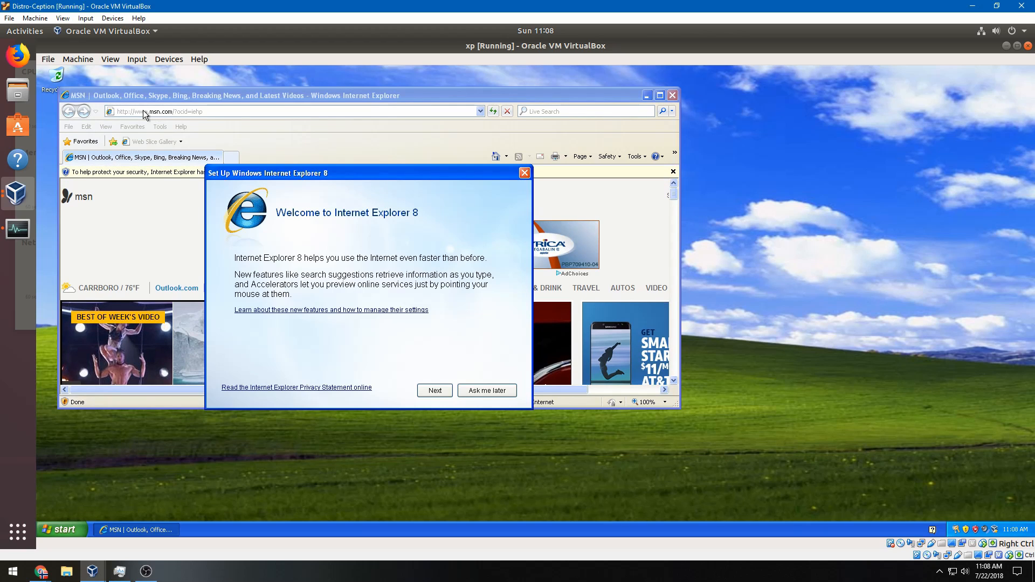
{"action": "left_click", "coordinate": [487, 390]}
Go to virtualbox.org Downloads, request the Windows hosts installer, and expand the failed page's details
{"action": "left_click", "coordinate": [231, 157]}
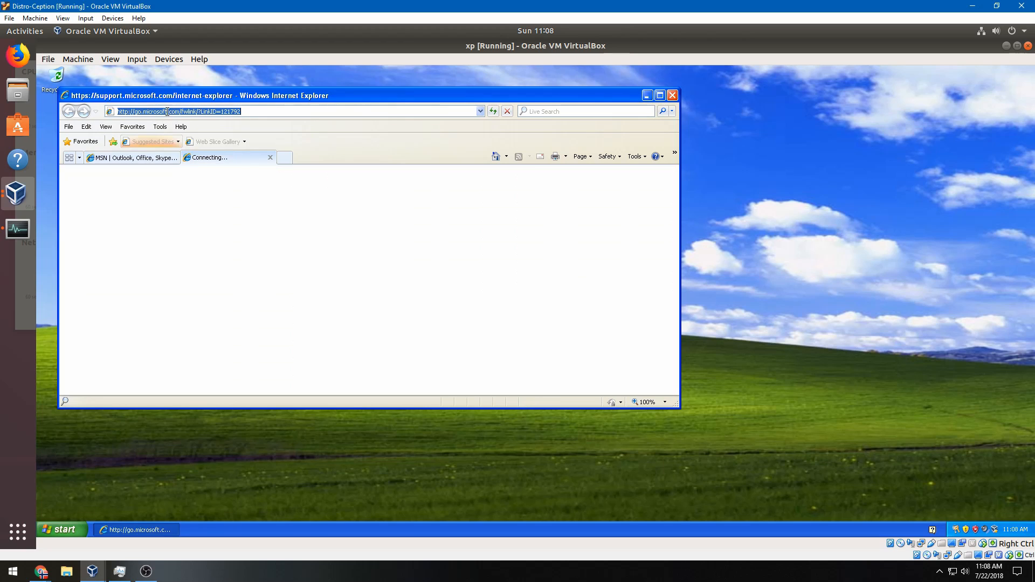
{"action": "type", "text": "v"}
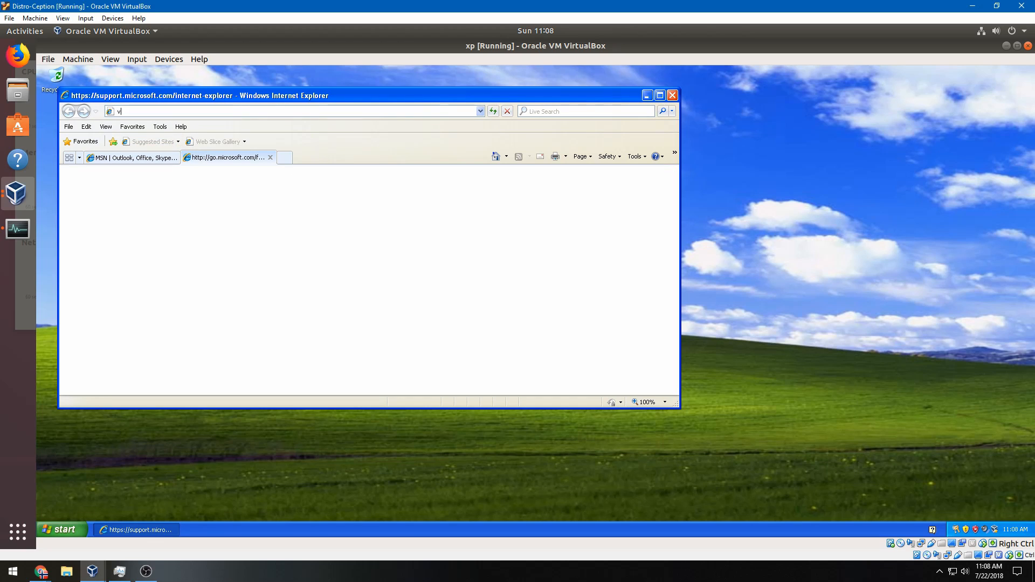
{"action": "type", "text": "irtualb"}
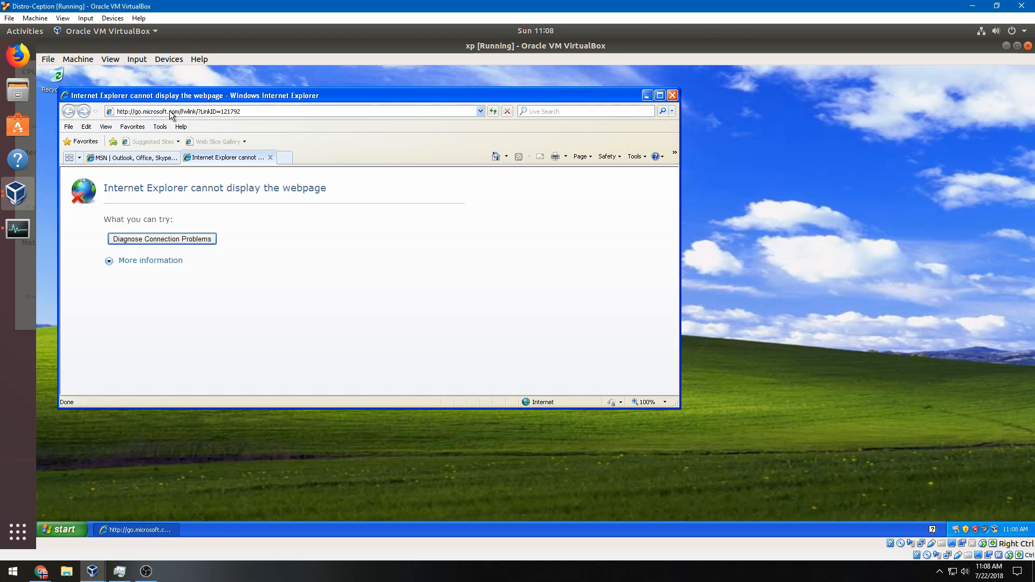
{"action": "left_click", "coordinate": [169, 111]}
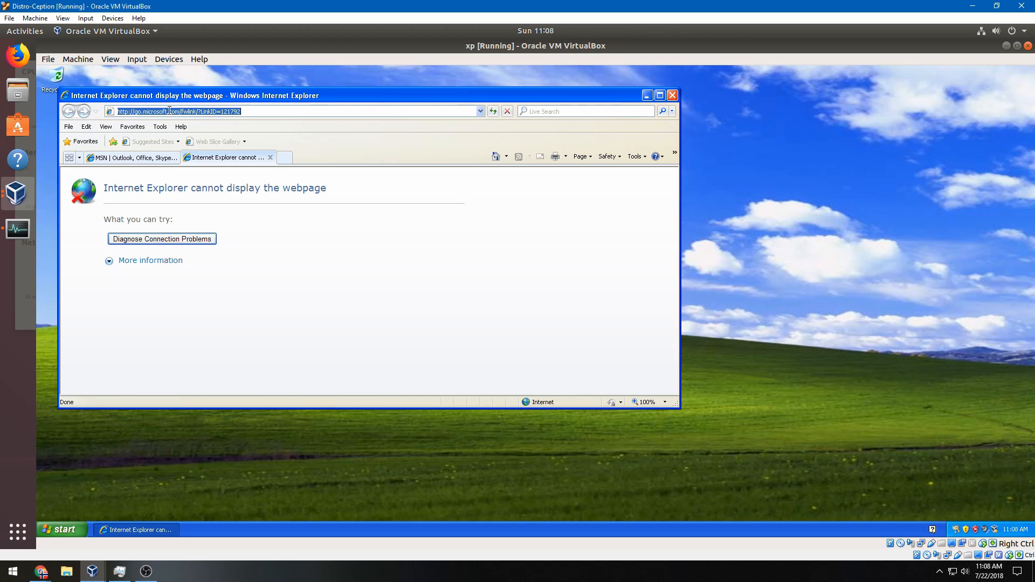
{"action": "type", "text": "virtua"}
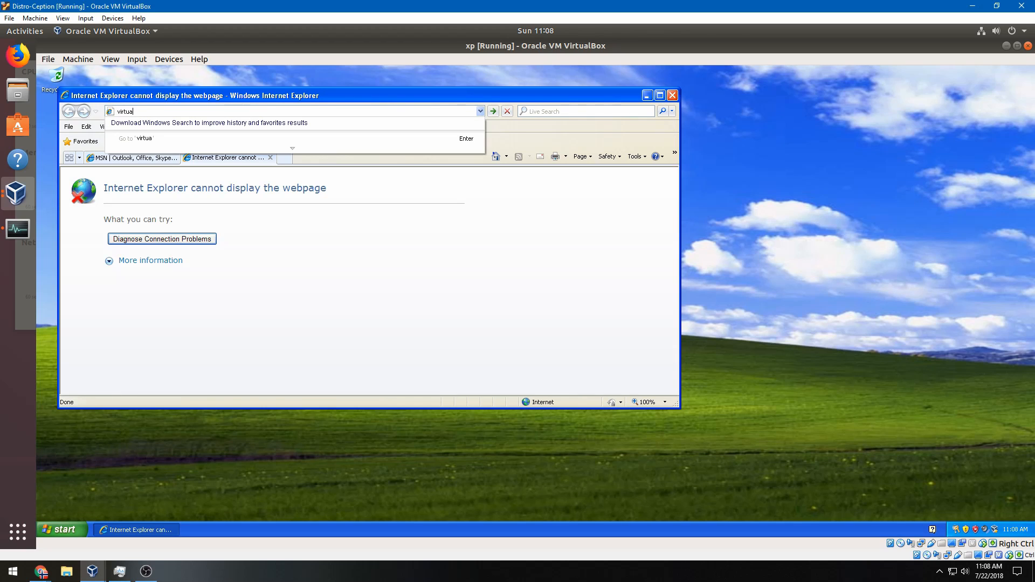
{"action": "type", "text": "lbox.org"}
{"action": "key", "text": "Return"}
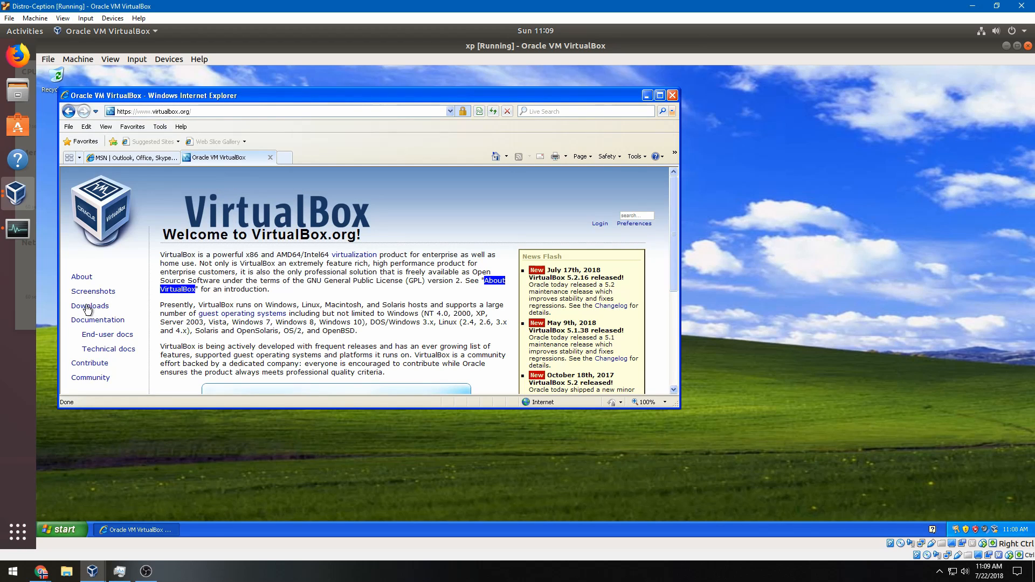
{"action": "left_click", "coordinate": [87, 306]}
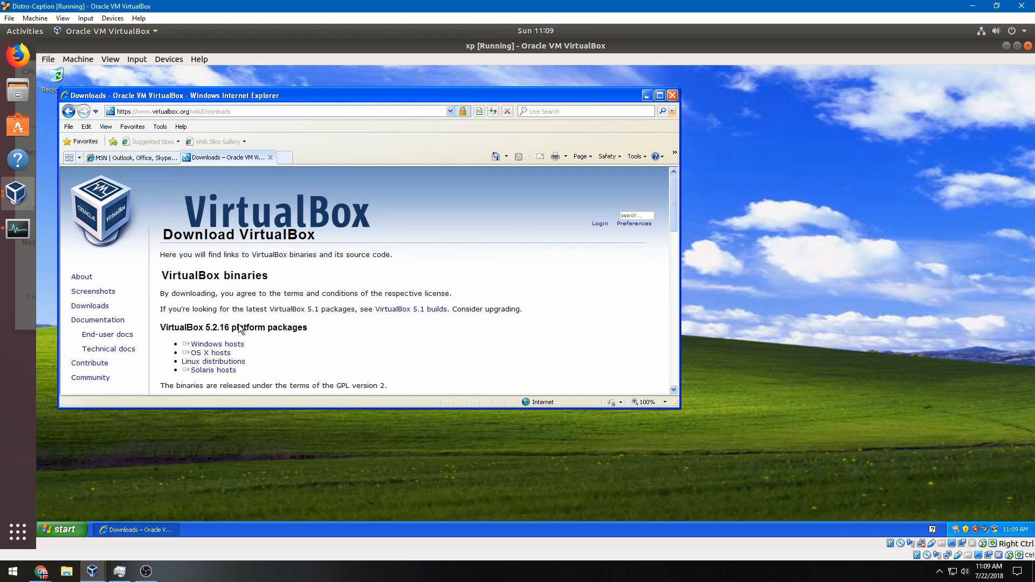
{"action": "left_click", "coordinate": [218, 346]}
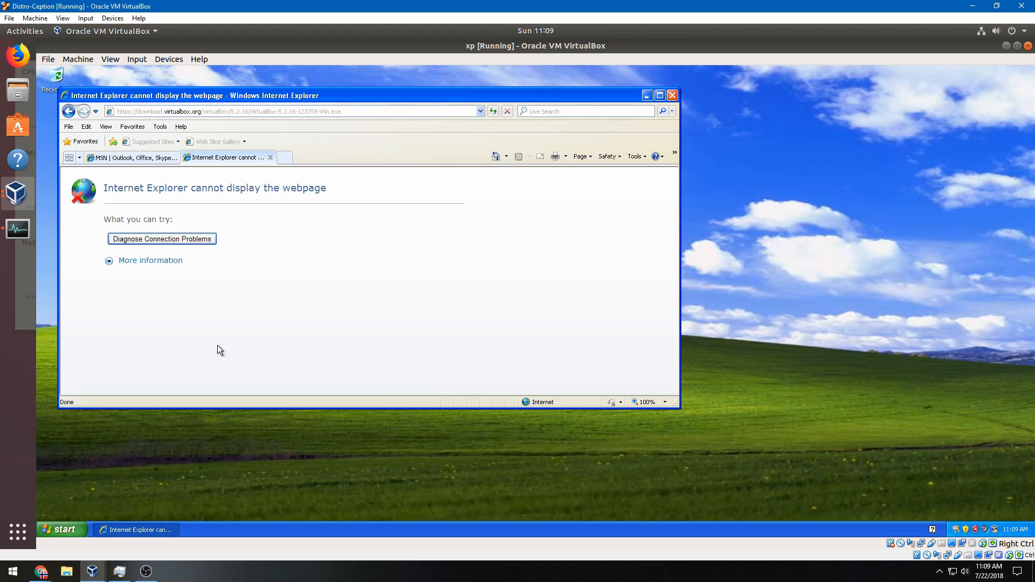
{"action": "left_click", "coordinate": [148, 260]}
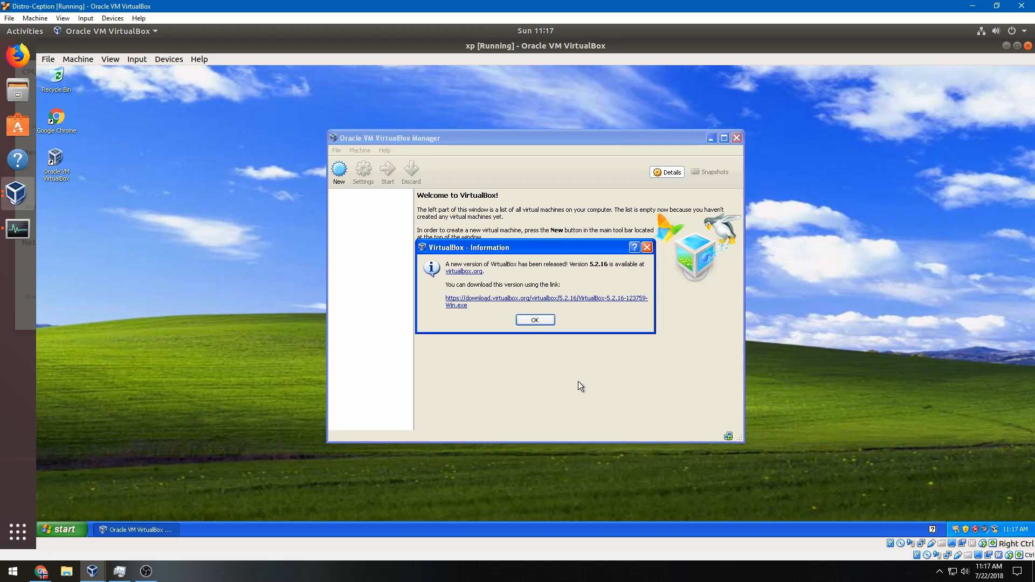
Dismiss the update notice and create an Ubuntu machine named lubuntu with 512 MB memory
{"action": "left_click", "coordinate": [534, 320]}
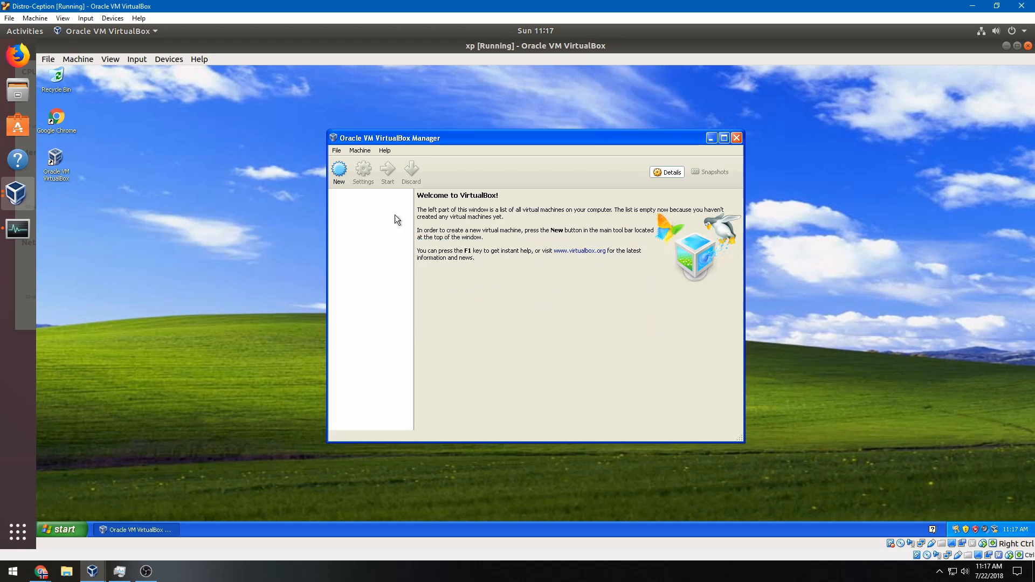
{"action": "left_click", "coordinate": [338, 171]}
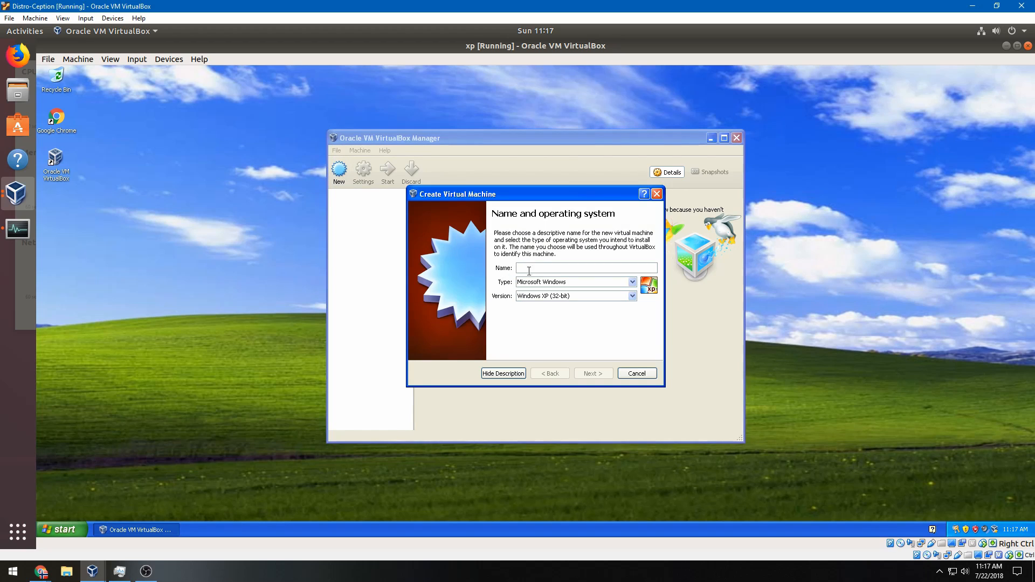
{"action": "type", "text": "lubuntu"}
{"action": "left_click", "coordinate": [606, 375]}
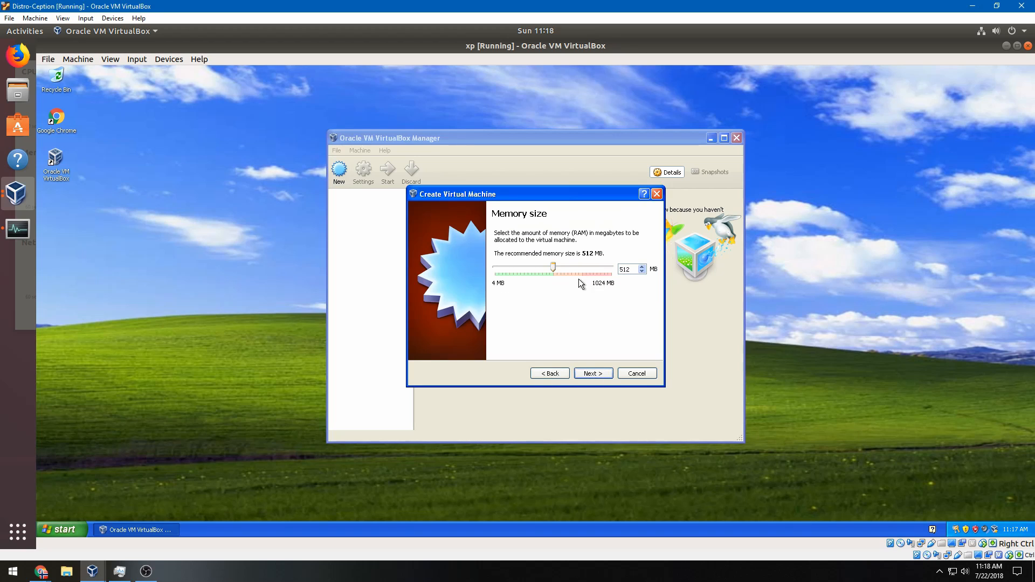
{"action": "left_click", "coordinate": [592, 373]}
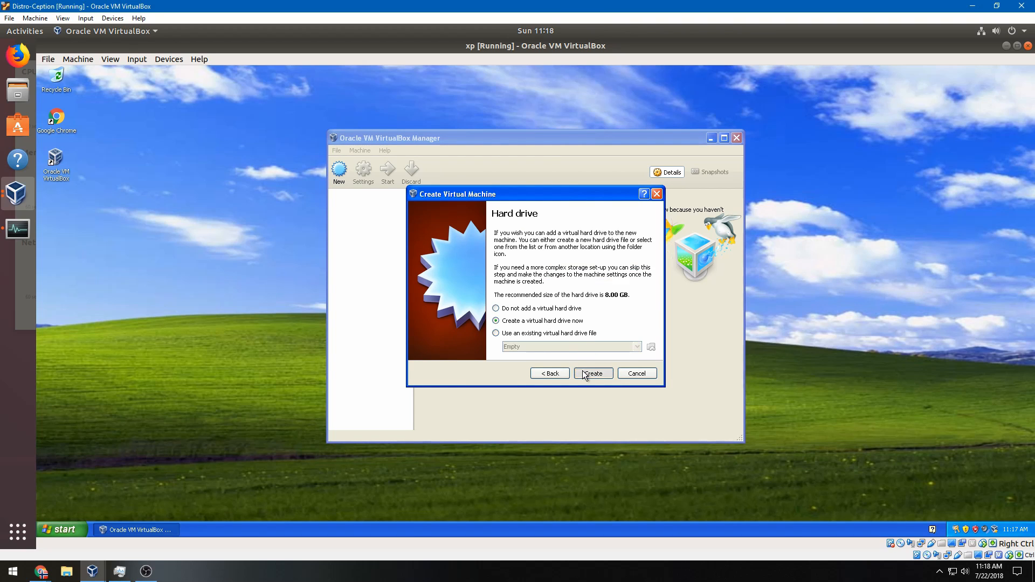
Give it a new dynamically allocated 10.00 GB VDI hard disk
{"action": "left_click", "coordinate": [592, 373]}
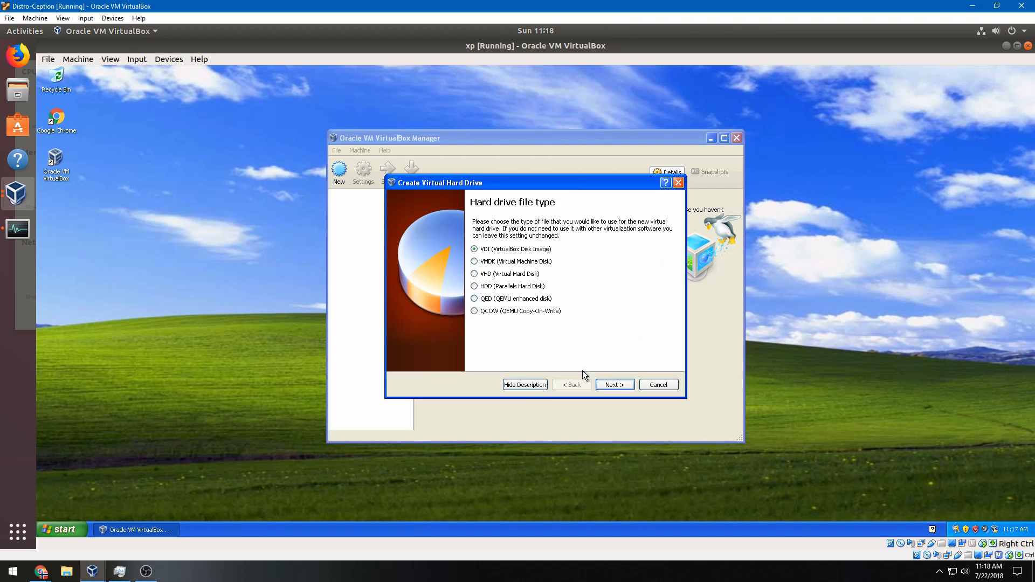
{"action": "left_click", "coordinate": [613, 385]}
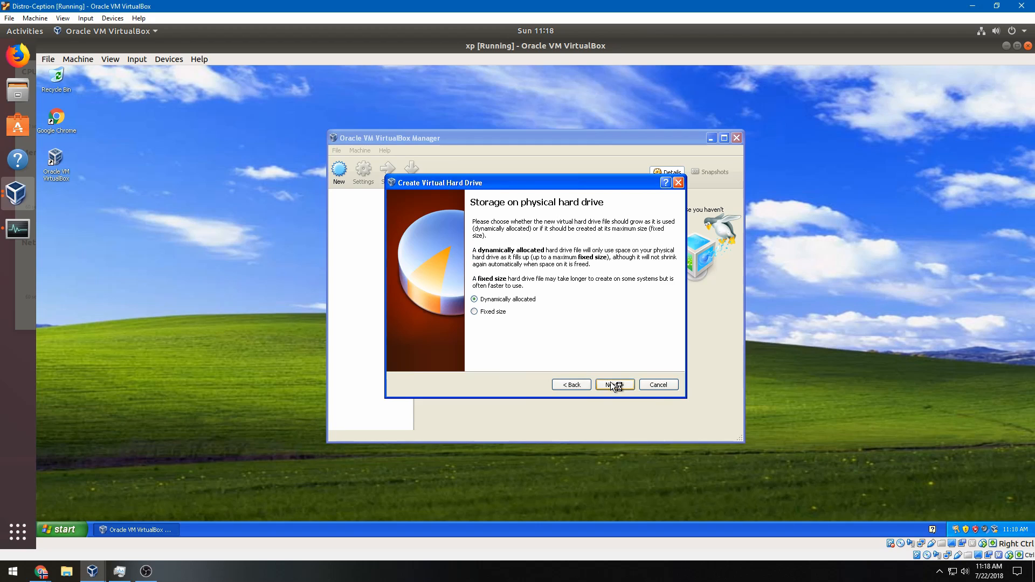
{"action": "left_click", "coordinate": [612, 384]}
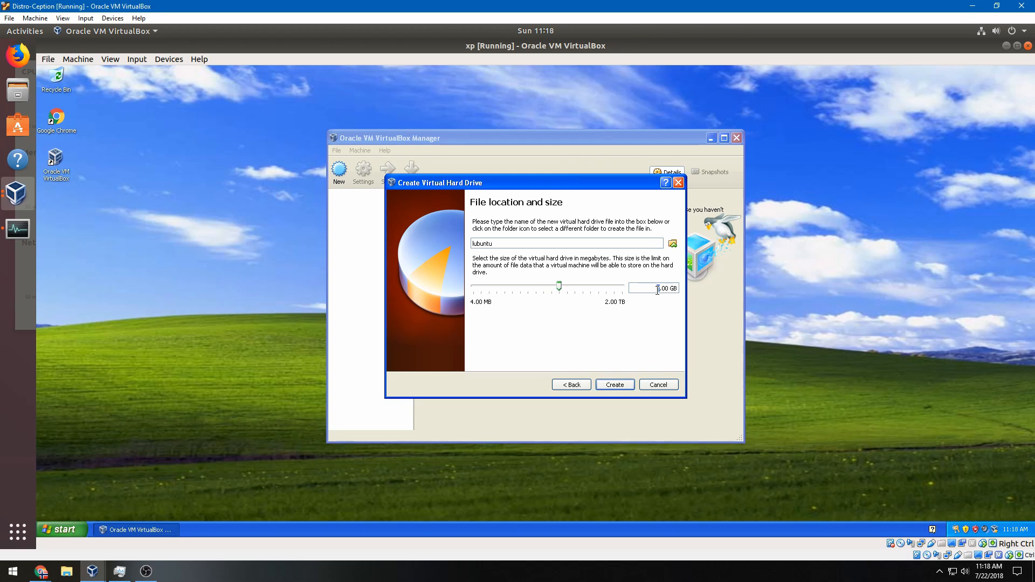
{"action": "key", "text": "BackSpace"}
{"action": "type", "text": "10"}
{"action": "key", "text": "BackSpace"}
{"action": "type", "text": "0"}
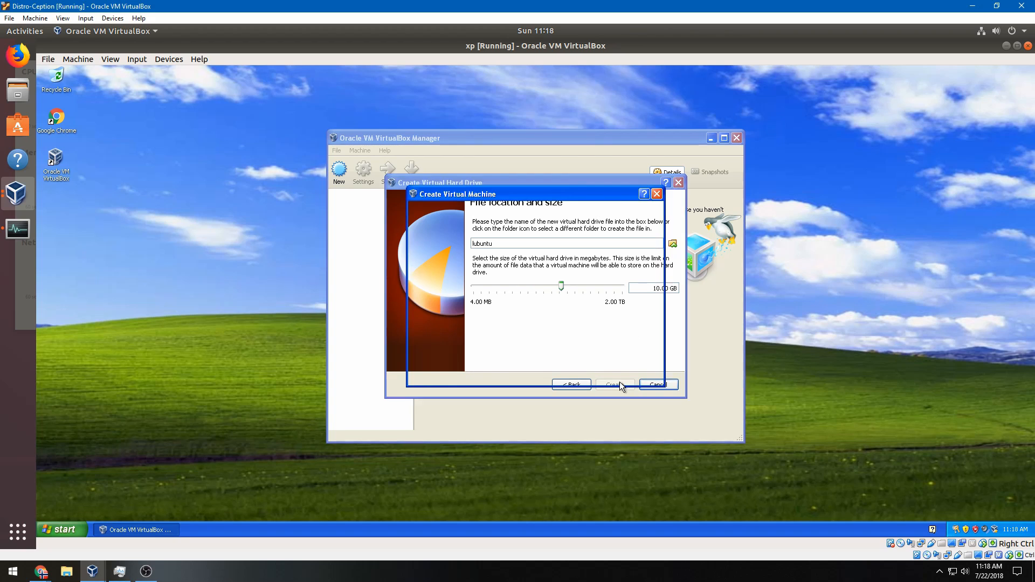
{"action": "left_click", "coordinate": [366, 178]}
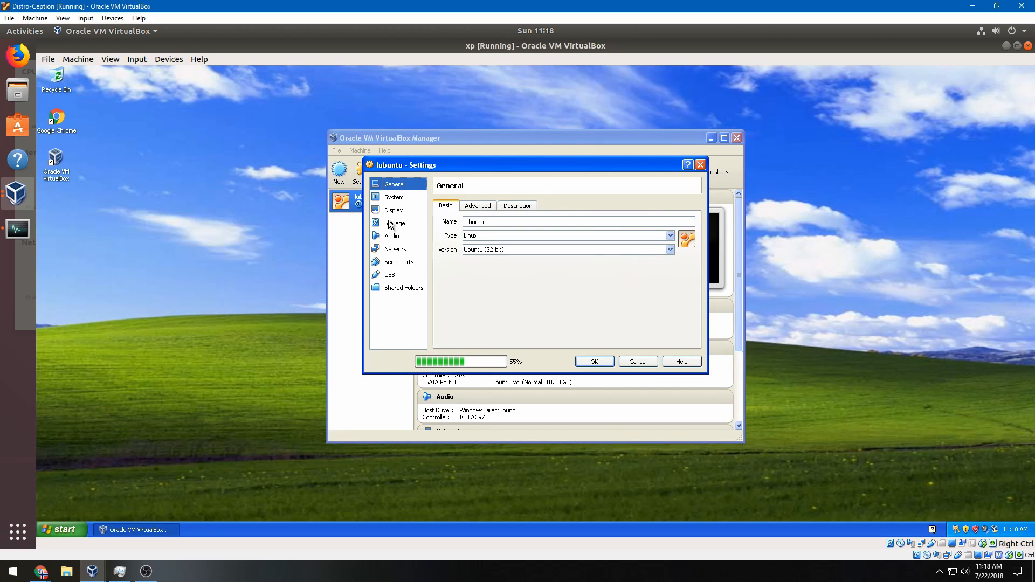
Set lubuntu's empty optical drive to host drive D: in Storage settings and save
{"action": "left_click", "coordinate": [395, 223]}
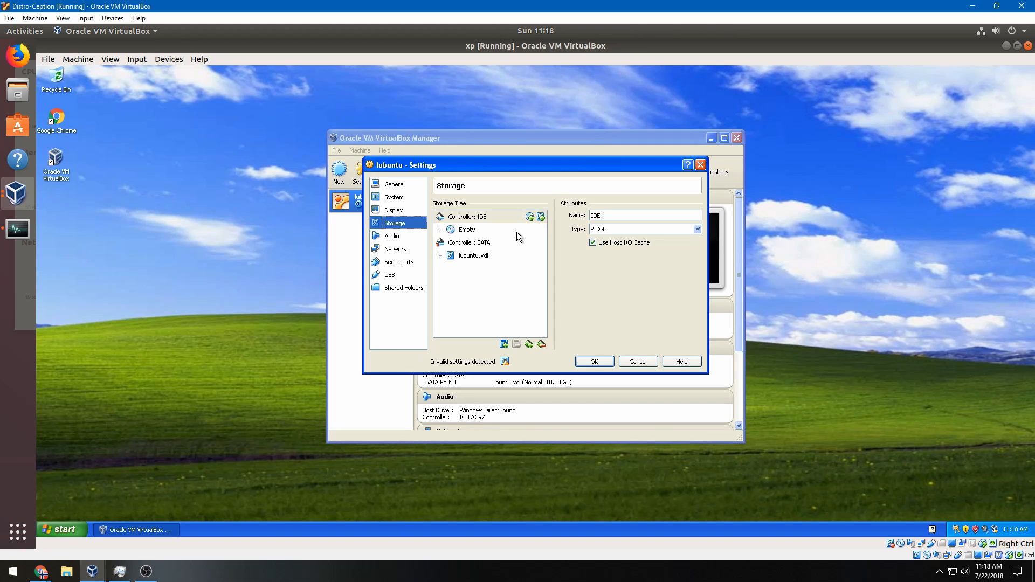
{"action": "left_click", "coordinate": [517, 232]}
{"action": "left_click", "coordinate": [695, 216]}
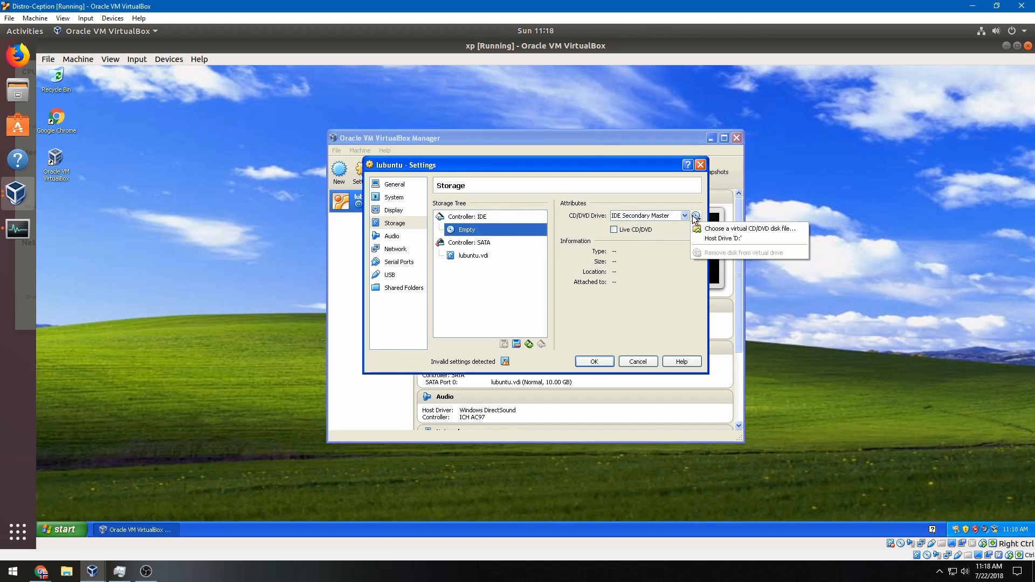
{"action": "left_click", "coordinate": [699, 239]}
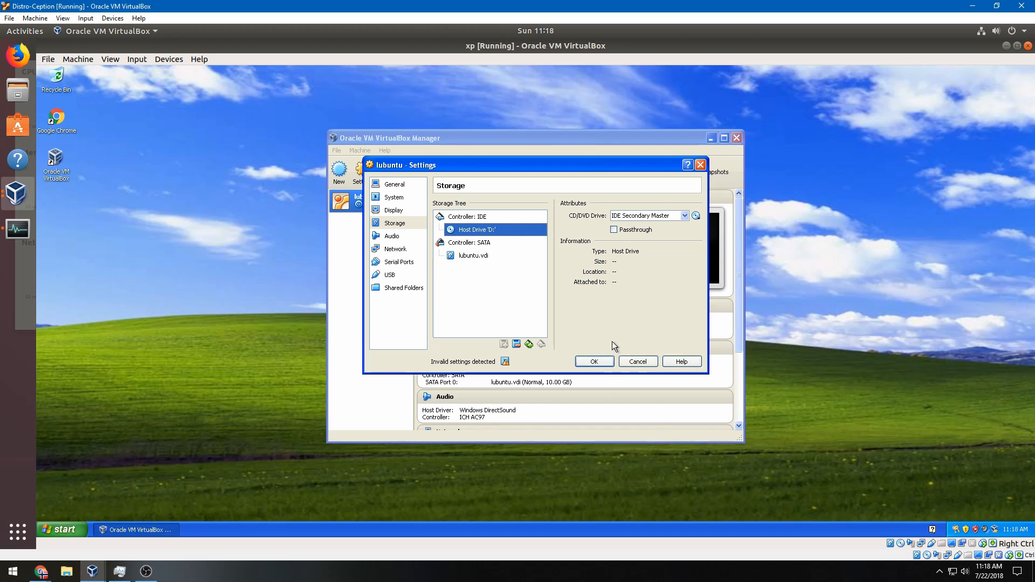
{"action": "mouse_move", "coordinate": [507, 364]}
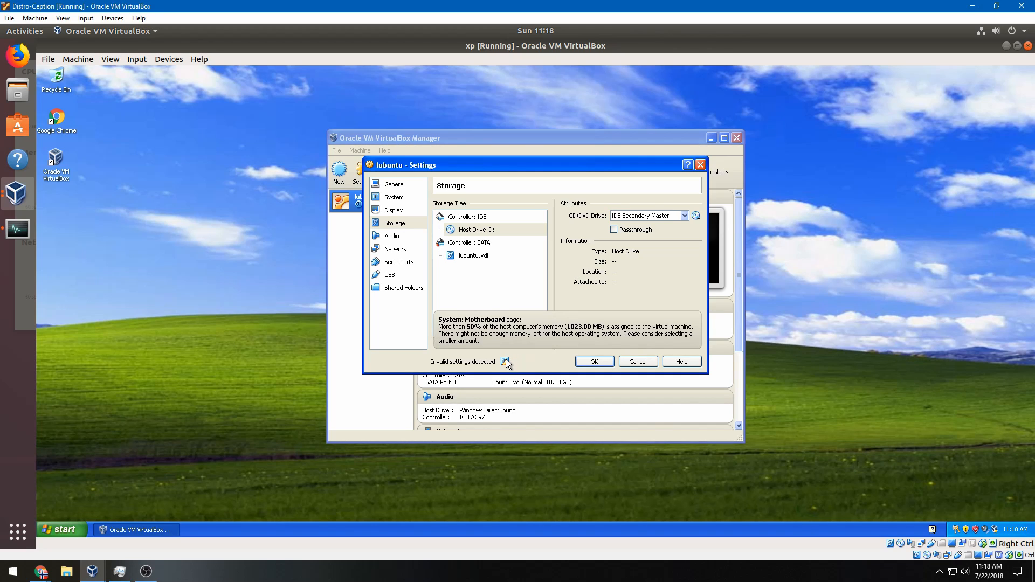
{"action": "left_click", "coordinate": [593, 364]}
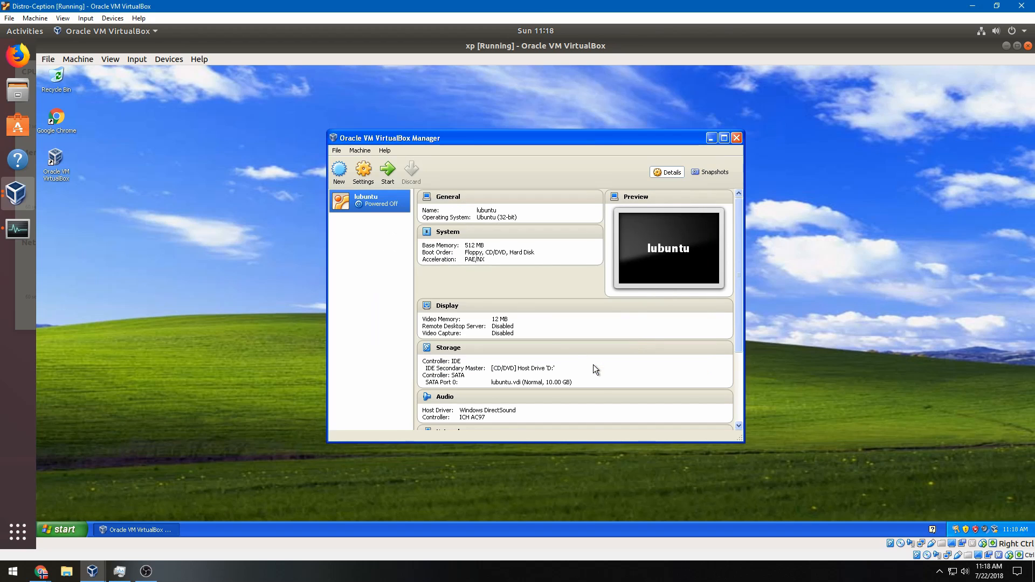
Start lubuntu, open the host Task Manager, and shift the Manager window slightly right
{"action": "left_click", "coordinate": [388, 174]}
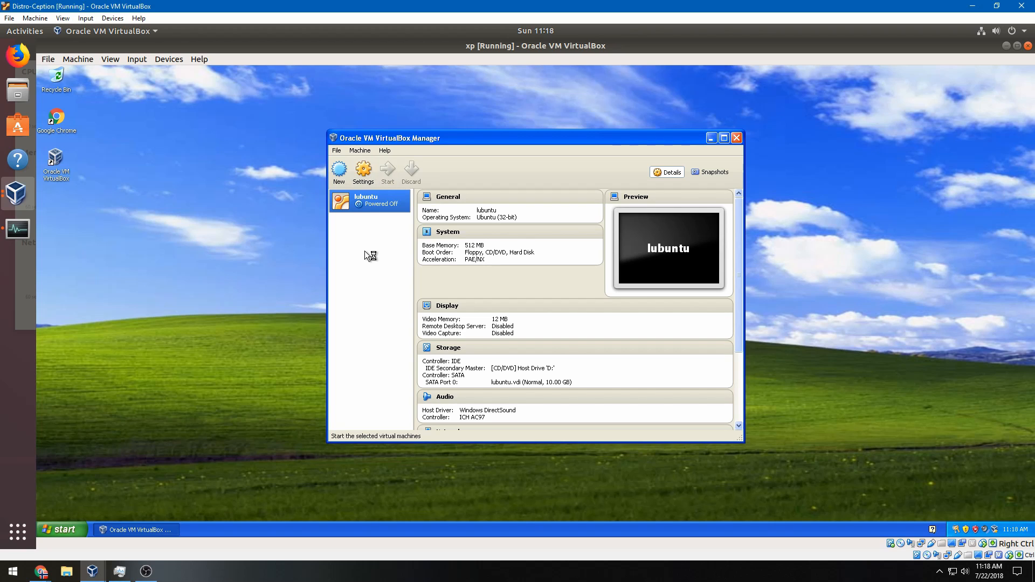
{"action": "left_click", "coordinate": [127, 578]}
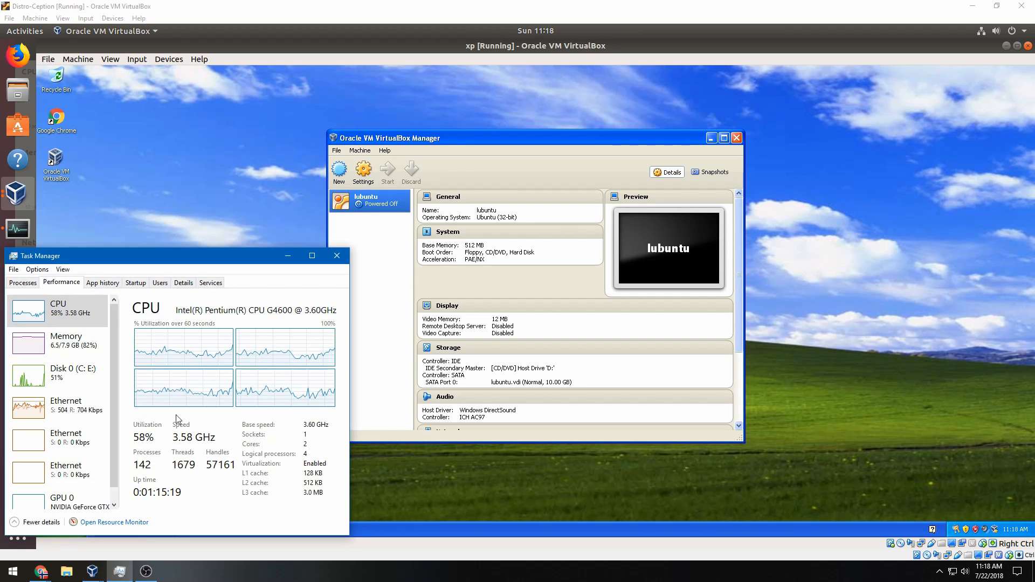
{"action": "left_click", "coordinate": [470, 257]}
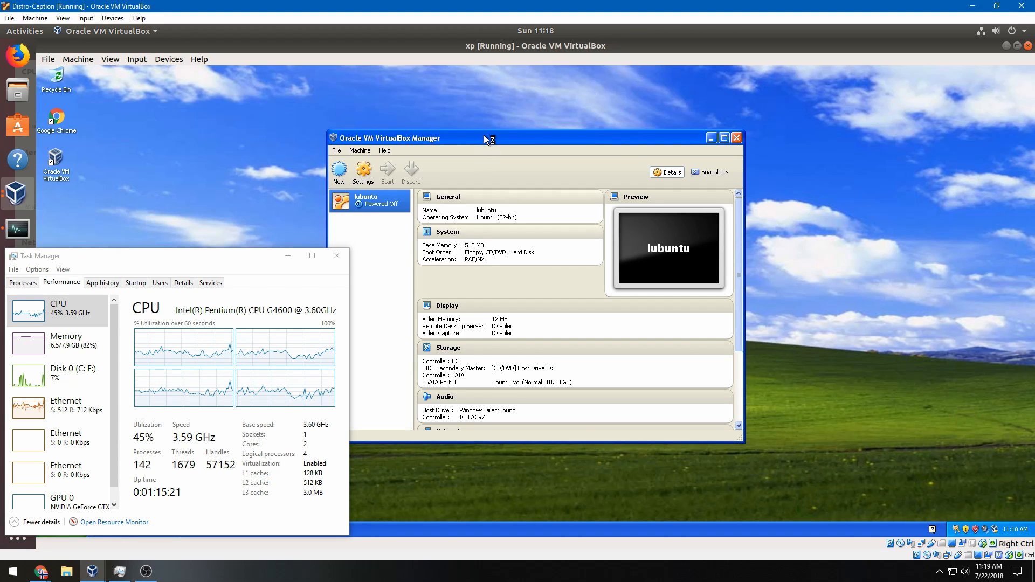
{"action": "left_click_drag", "start_coordinate": [484, 135], "coordinate": [518, 135]}
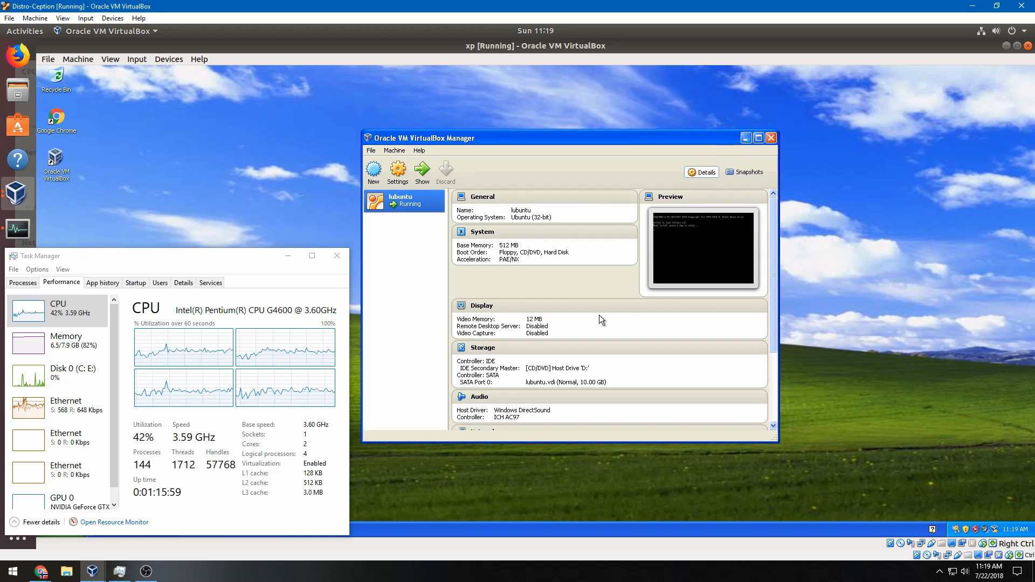
{"action": "left_click", "coordinate": [288, 255]}
Retry the lubuntu boot, which fails on ldlinux.c32 again, then power the machine off
{"action": "left_click", "coordinate": [218, 524]}
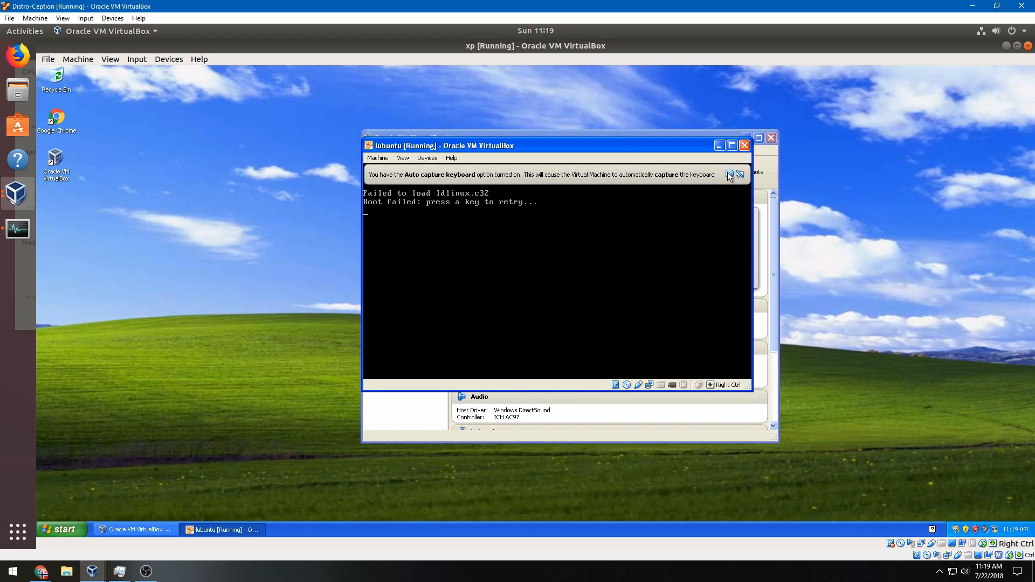
{"action": "left_click", "coordinate": [728, 173]}
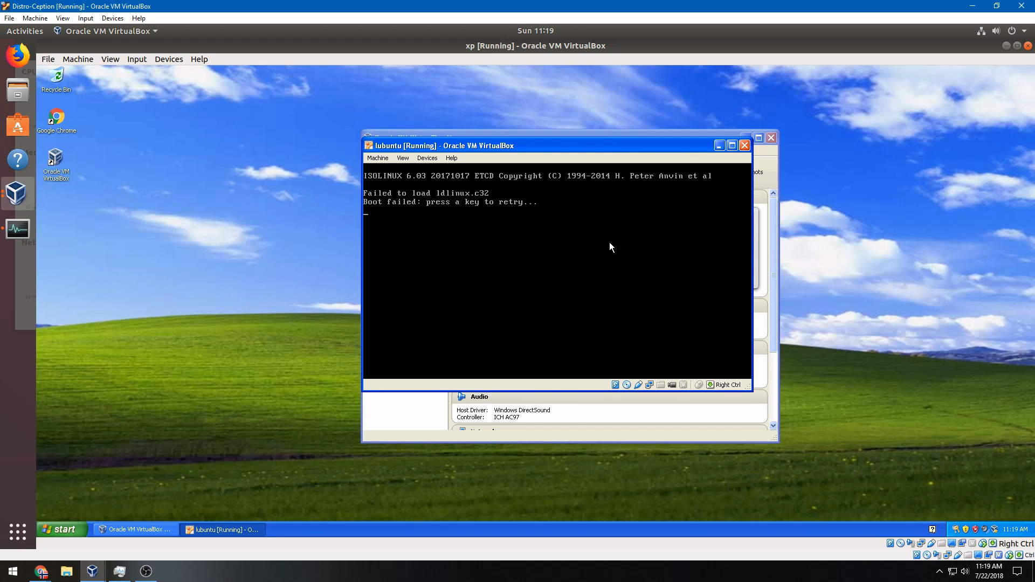
{"action": "key", "text": "Return"}
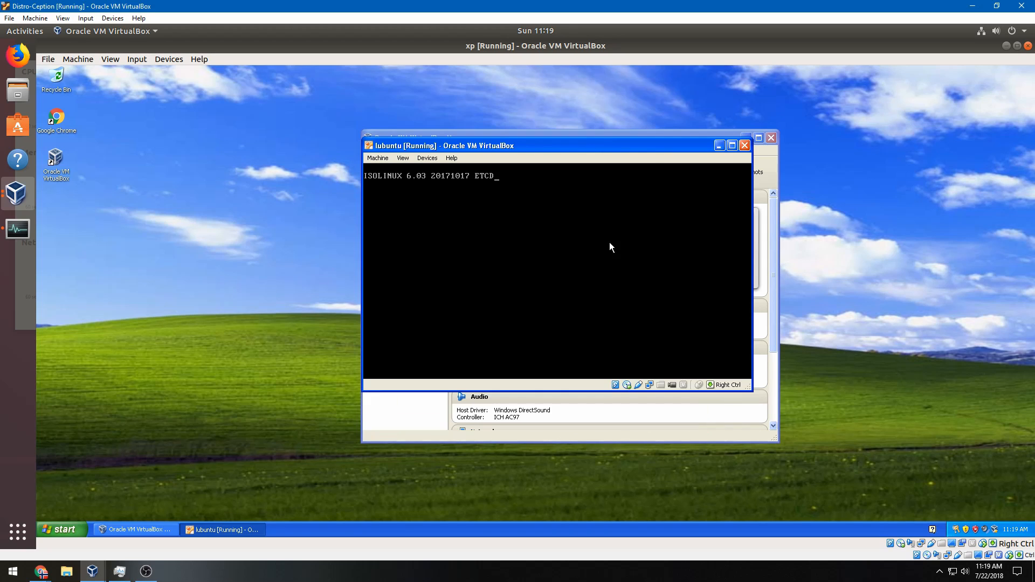
{"action": "left_click", "coordinate": [744, 145]}
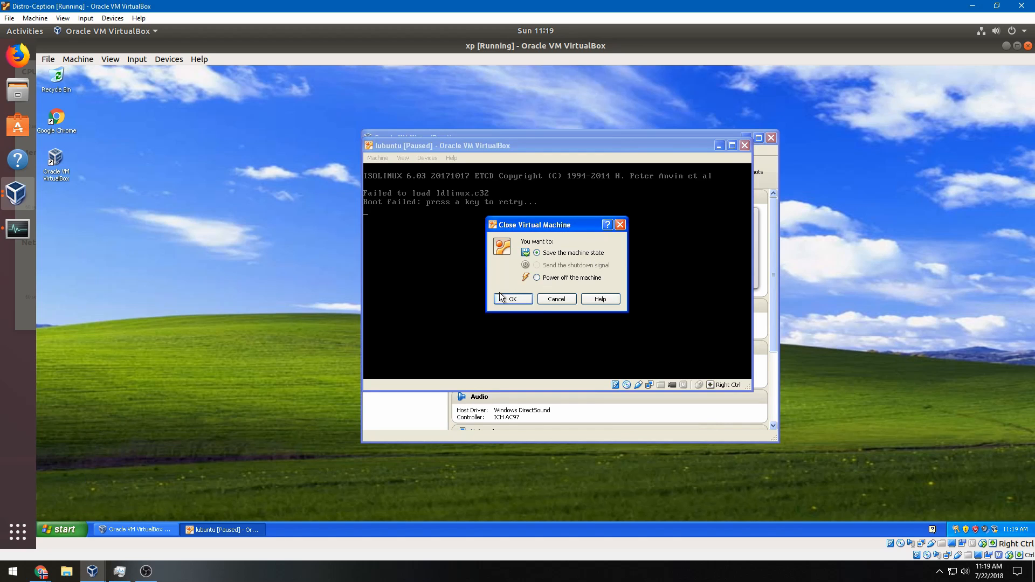
{"action": "left_click", "coordinate": [512, 299]}
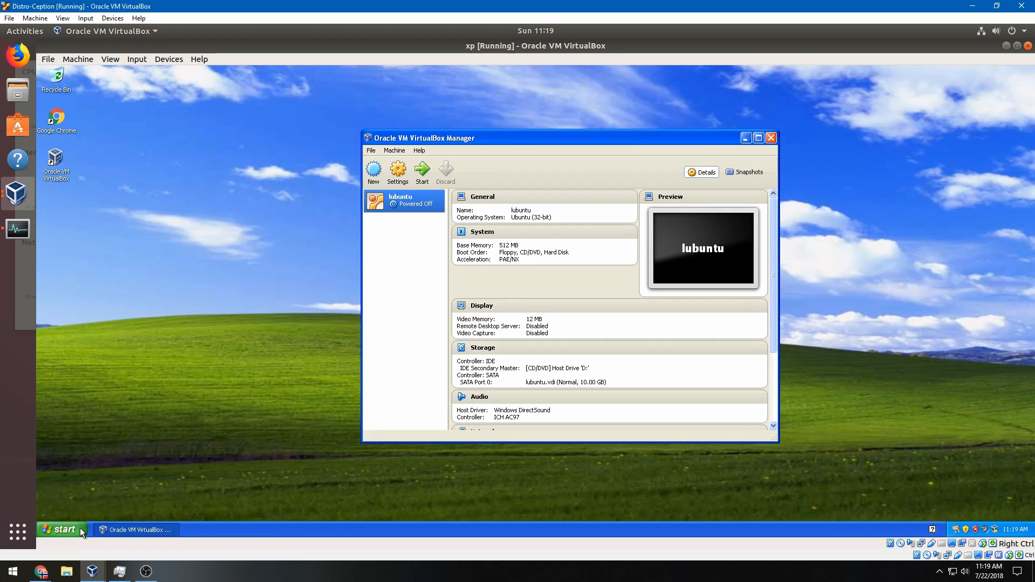
Check in My Computer that the Lubuntu disc is in drive D:
{"action": "left_click", "coordinate": [80, 528]}
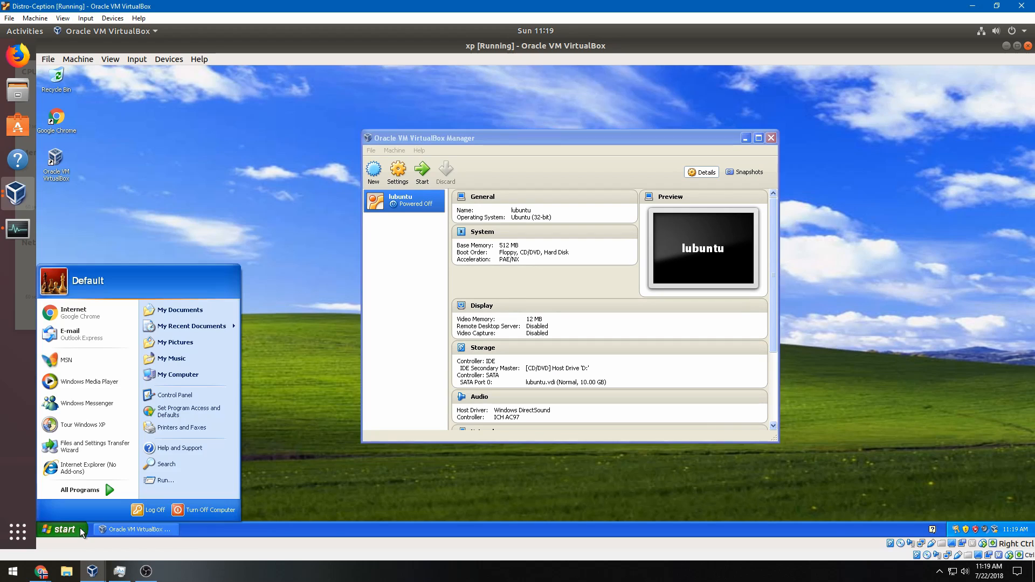
{"action": "left_click", "coordinate": [187, 377]}
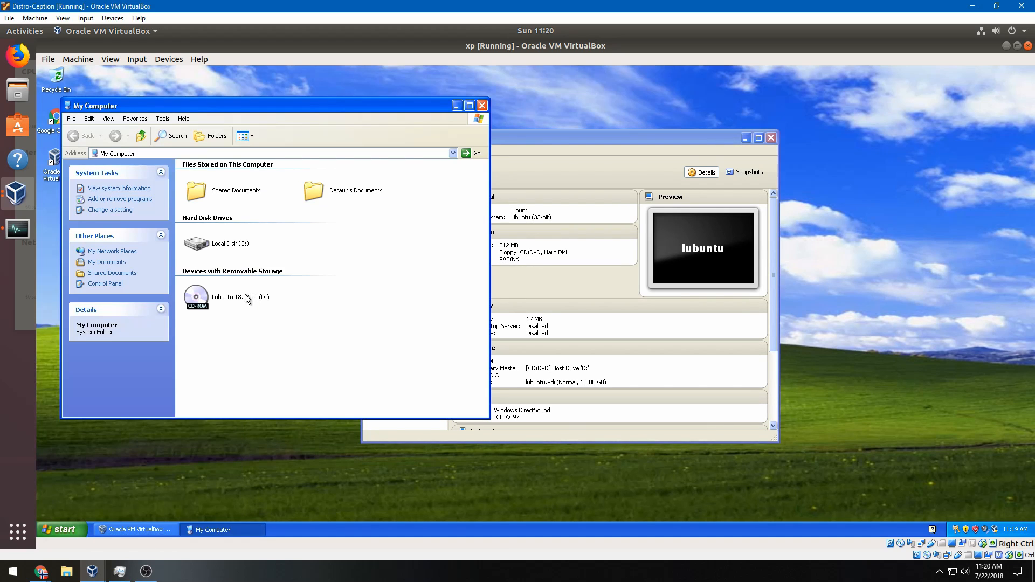
{"action": "left_click", "coordinate": [236, 300]}
{"action": "left_click", "coordinate": [482, 105]}
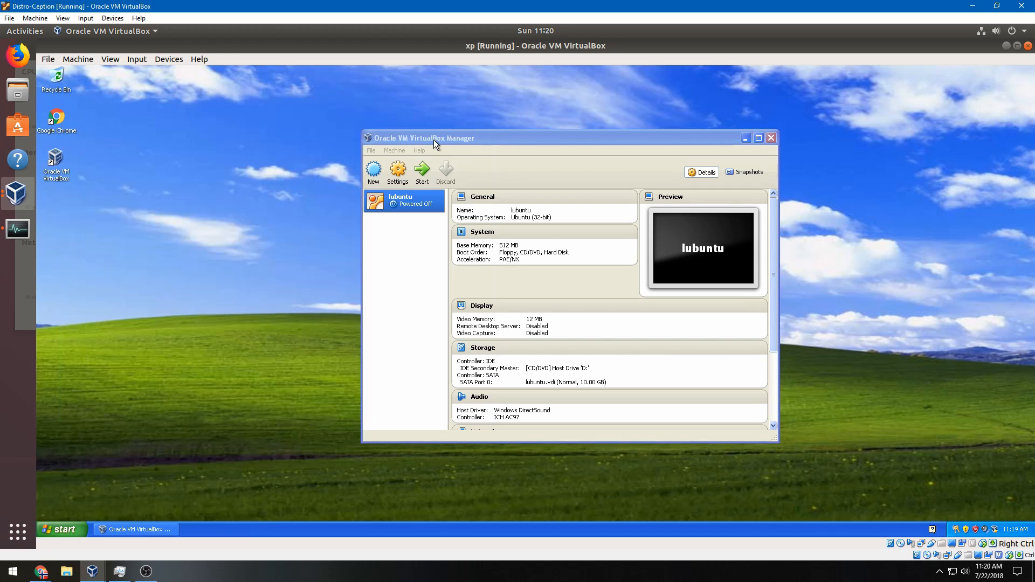
Confirm lubuntu's Storage settings use Host Drive 'D:' for the CD/DVD drive
{"action": "left_click", "coordinate": [397, 170]}
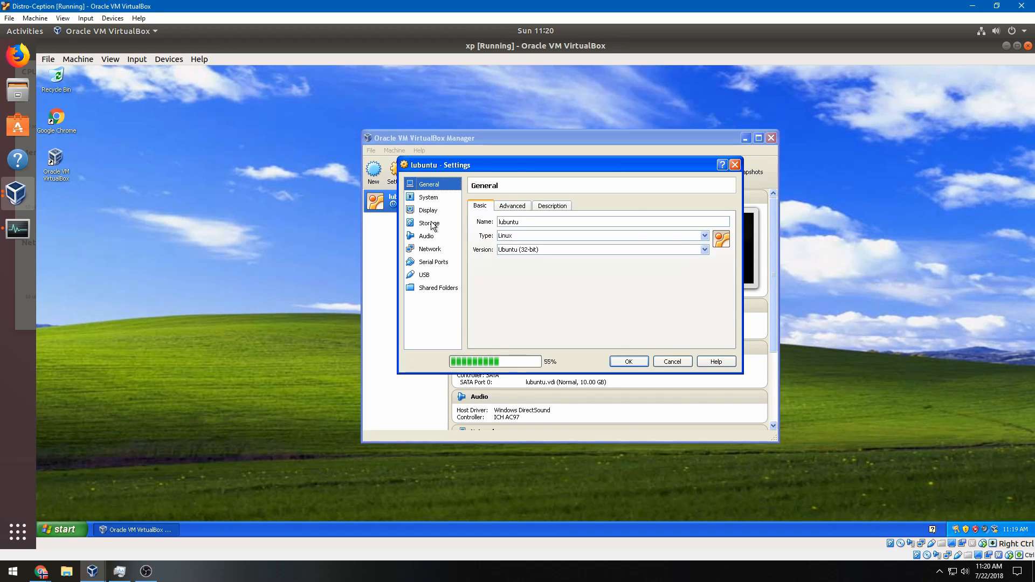
{"action": "left_click", "coordinate": [430, 212]}
{"action": "left_click", "coordinate": [431, 224]}
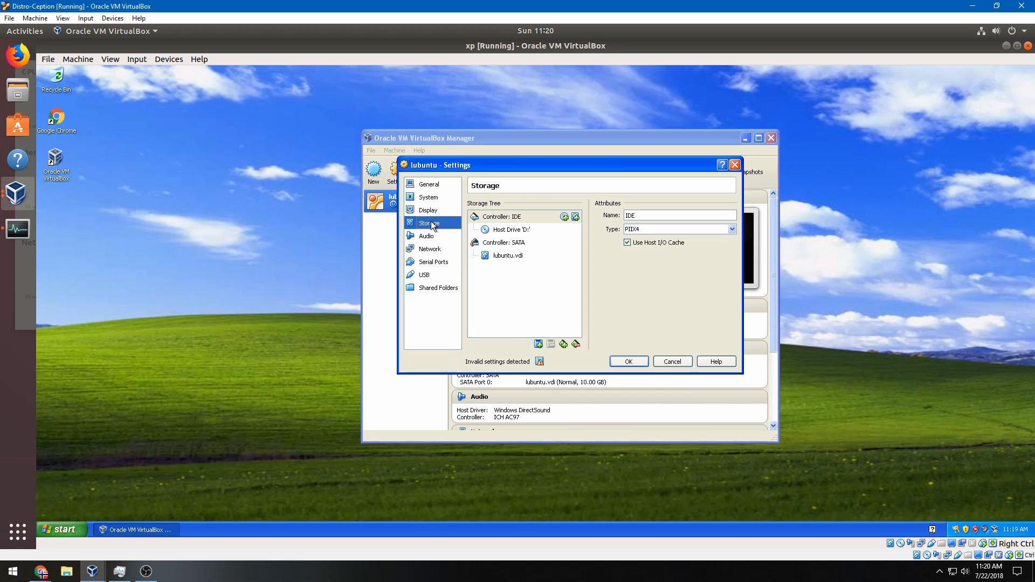
{"action": "left_click", "coordinate": [554, 230]}
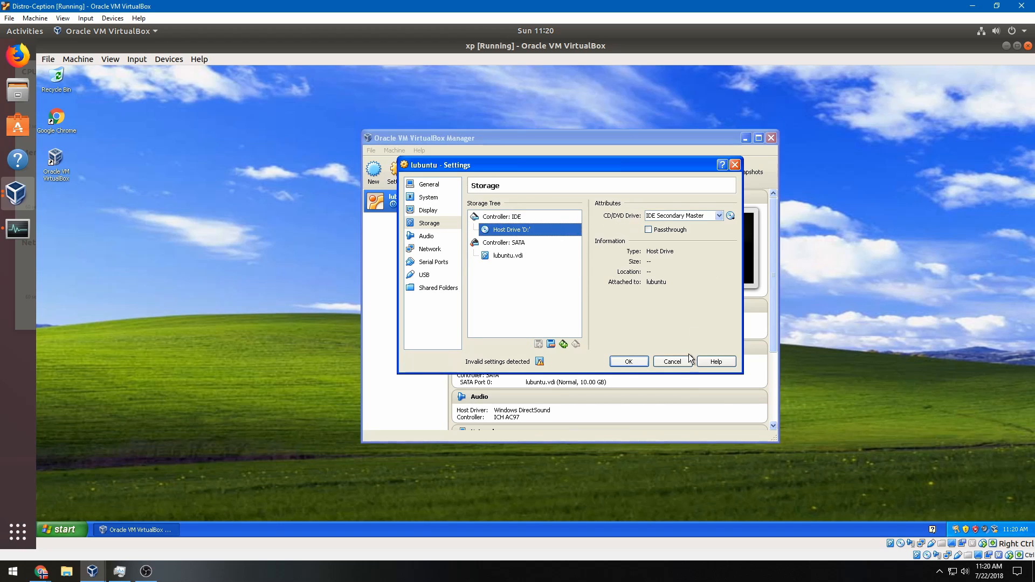
{"action": "left_click", "coordinate": [636, 361]}
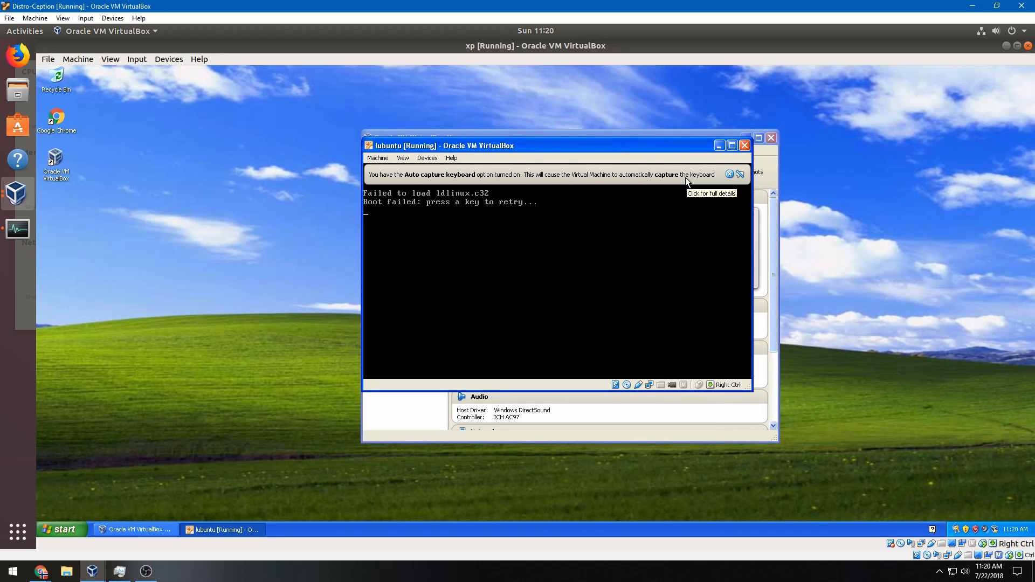
After lubuntu fails to boot again, power the machine off
{"action": "left_click", "coordinate": [729, 174]}
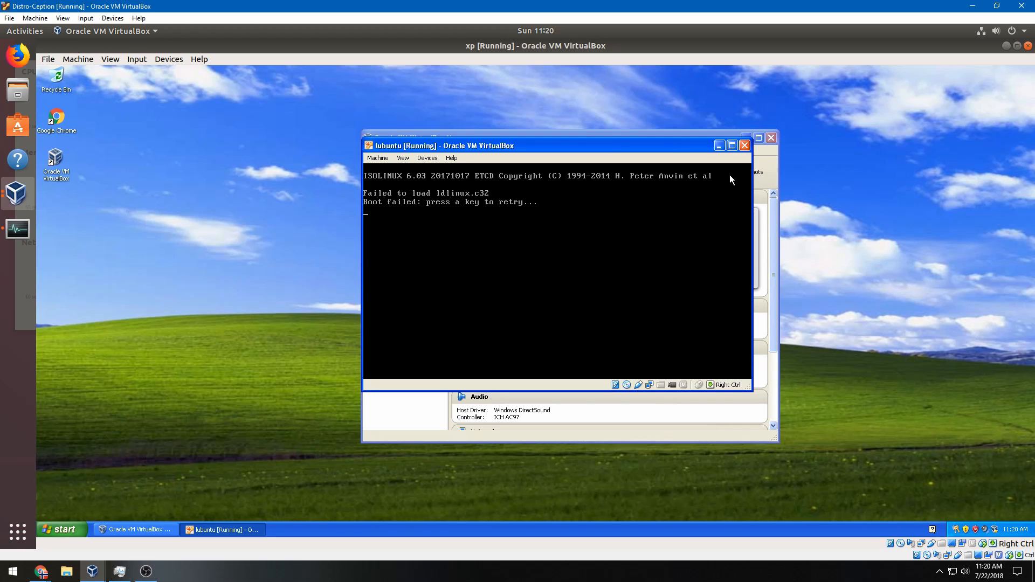
{"action": "left_click", "coordinate": [745, 148]}
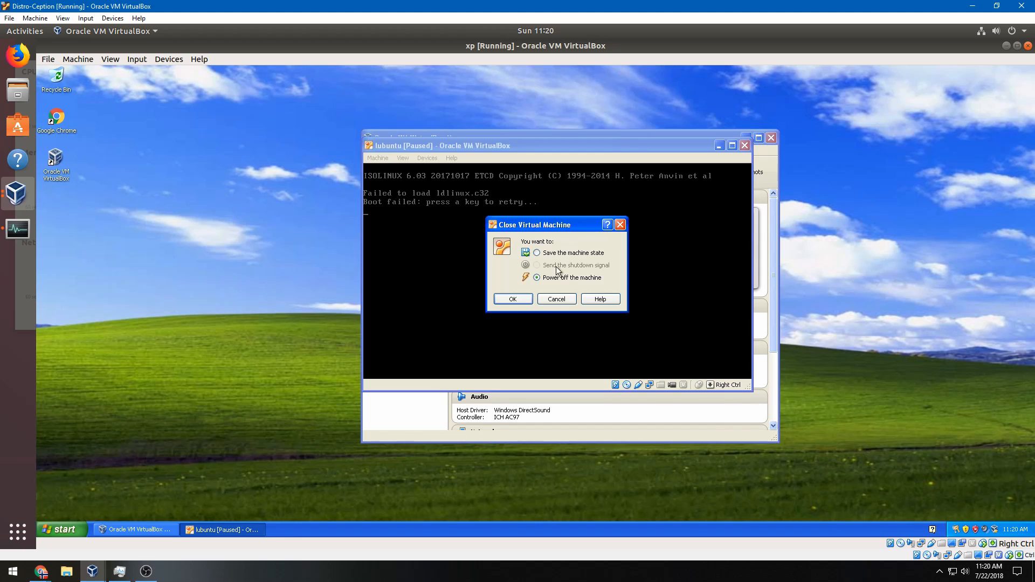
{"action": "left_click", "coordinate": [512, 299]}
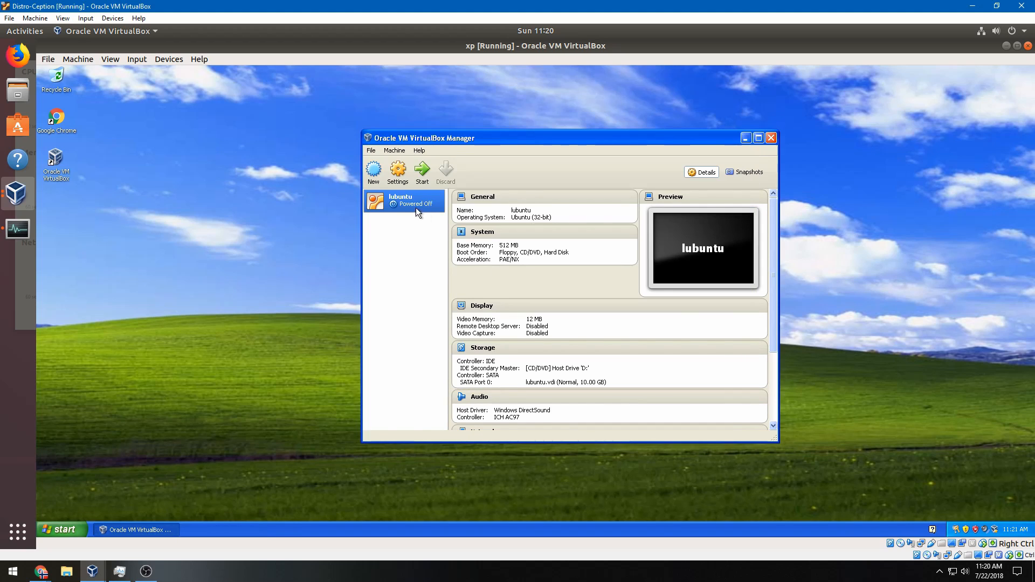
Lower lubuntu's Motherboard base memory from 512 MB to 511 MB and save
{"action": "left_click", "coordinate": [399, 171]}
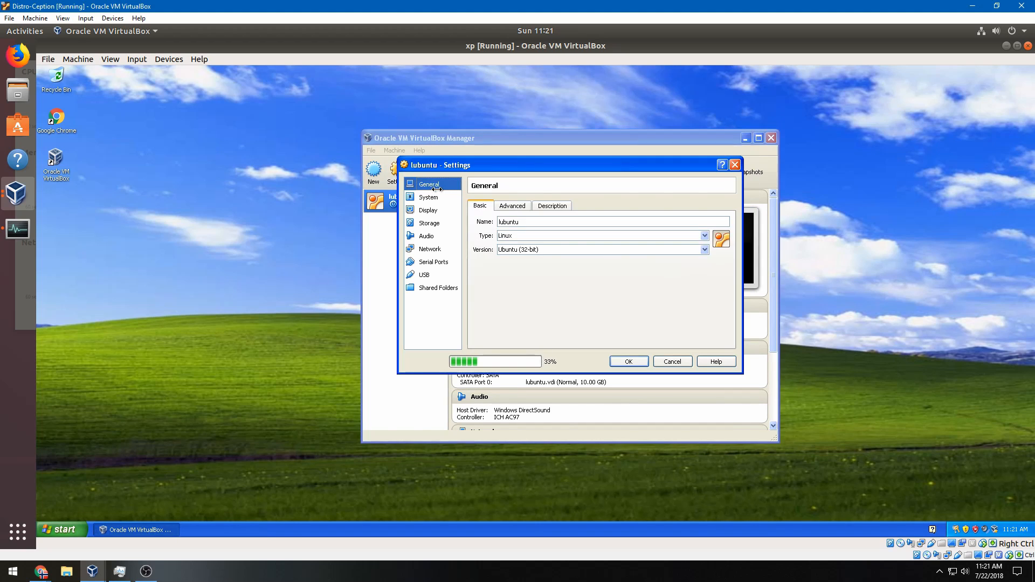
{"action": "left_click", "coordinate": [431, 214]}
{"action": "left_click", "coordinate": [430, 222]}
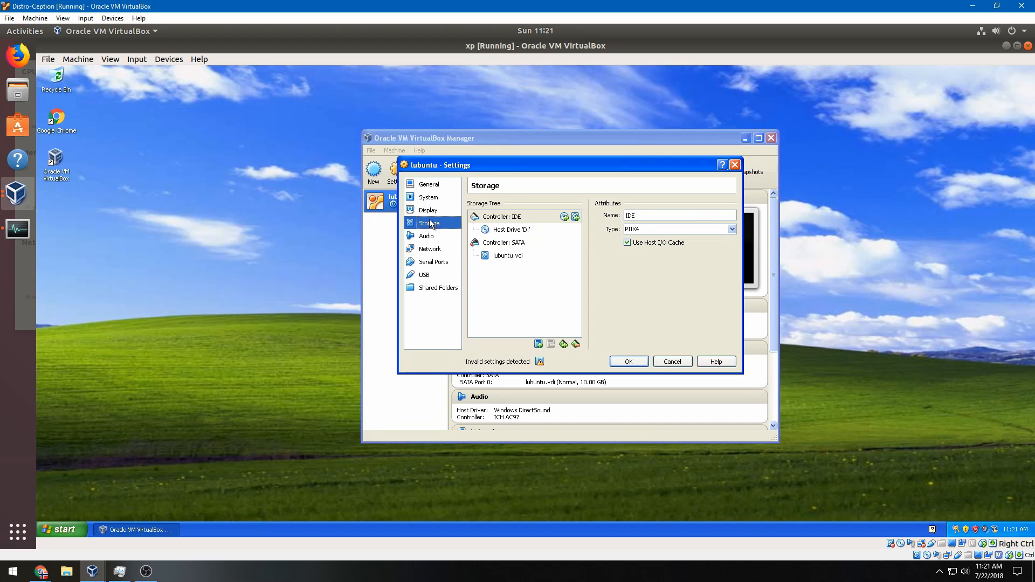
{"action": "left_click", "coordinate": [431, 197]}
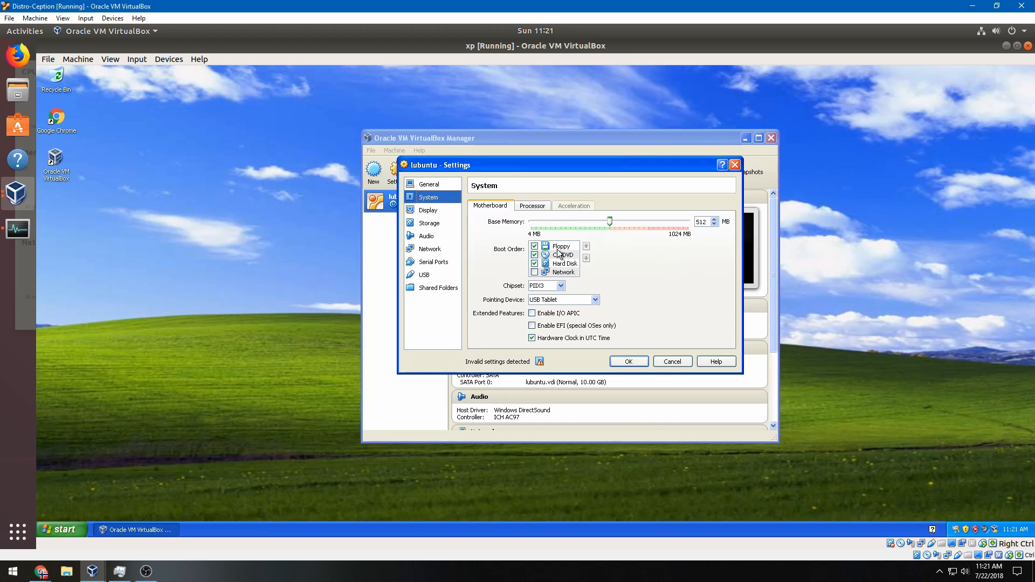
{"action": "left_click", "coordinate": [704, 223]}
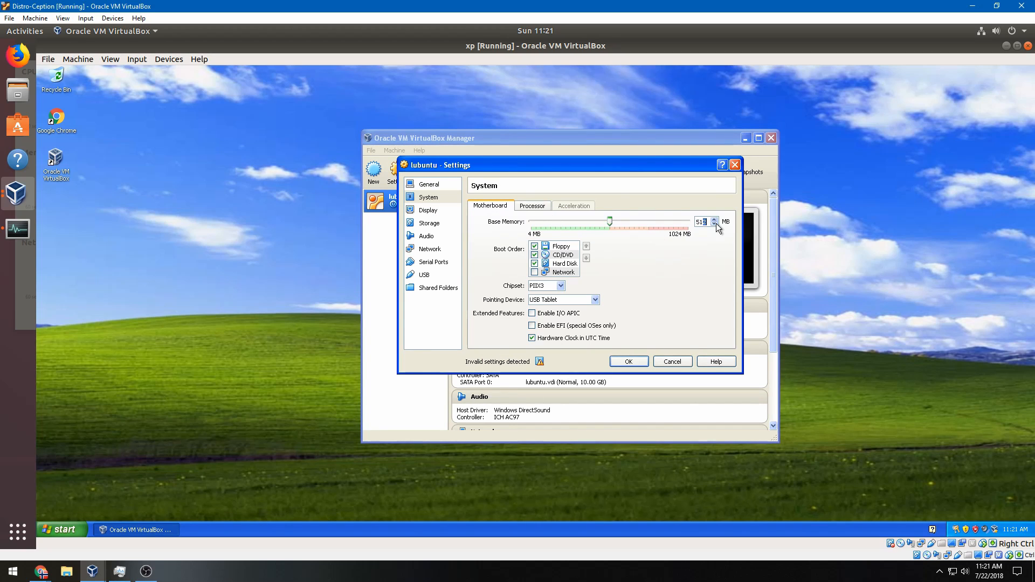
{"action": "left_click", "coordinate": [714, 224]}
{"action": "left_click", "coordinate": [628, 358]}
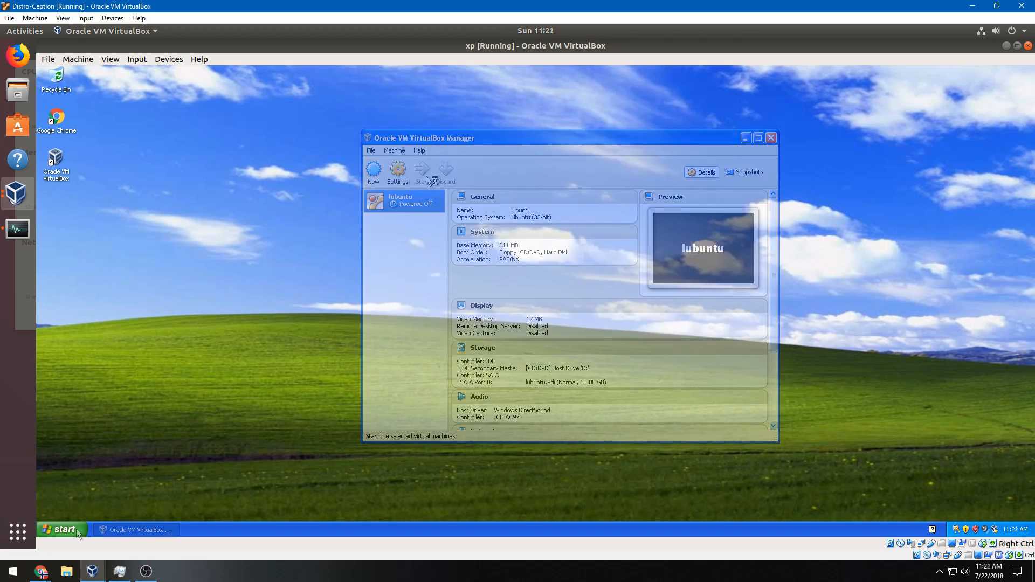
{"action": "left_click", "coordinate": [76, 529]}
Turn off the Windows XP guest via Turn Off Computer > Turn Off
{"action": "left_click", "coordinate": [208, 510]}
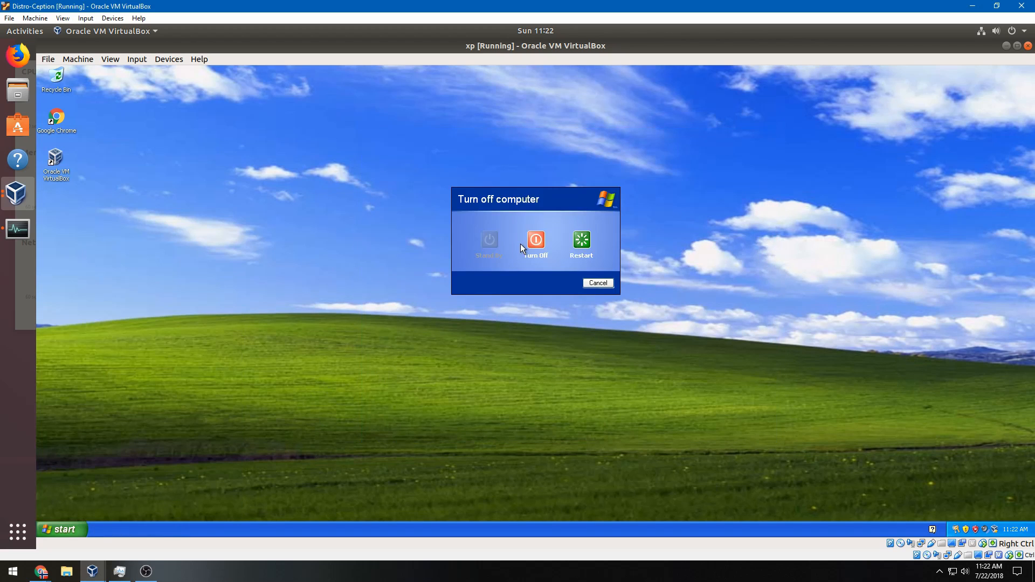
{"action": "left_click", "coordinate": [536, 241]}
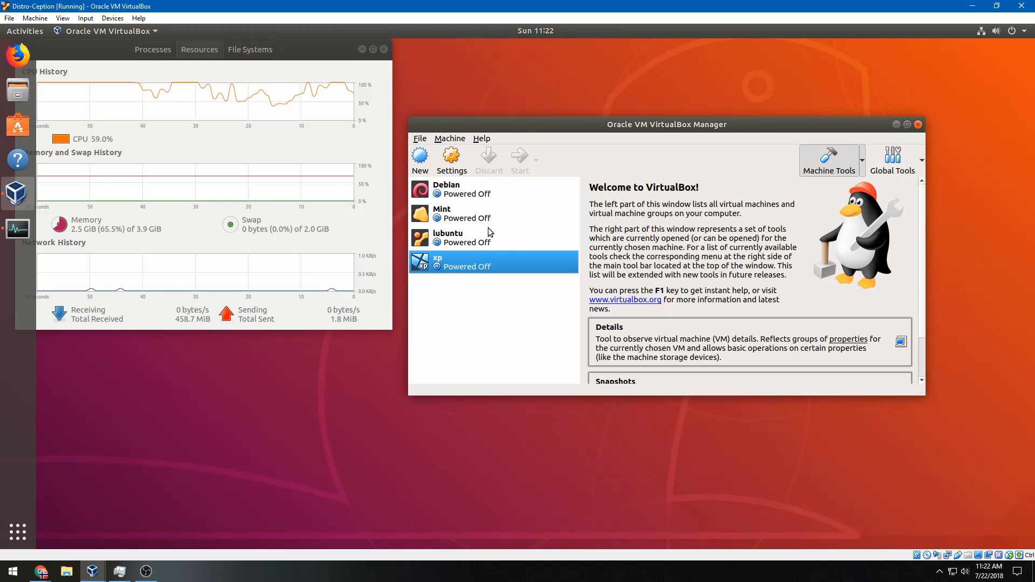
Raise xp's base memory from 1024 MB to 1641 MB and start the xp machine
{"action": "left_click", "coordinate": [451, 162]}
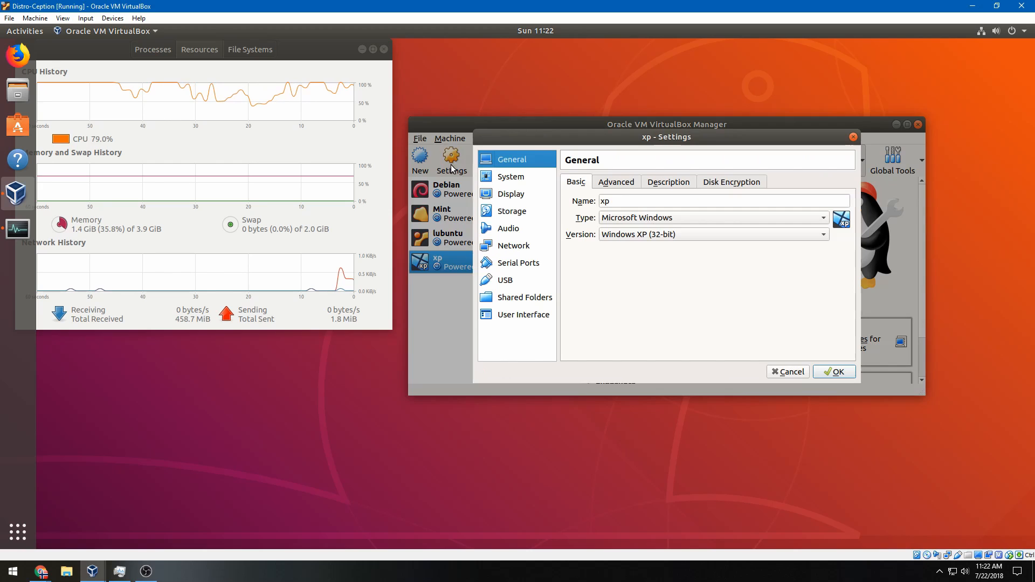
{"action": "left_click", "coordinate": [508, 198]}
{"action": "left_click", "coordinate": [520, 212]}
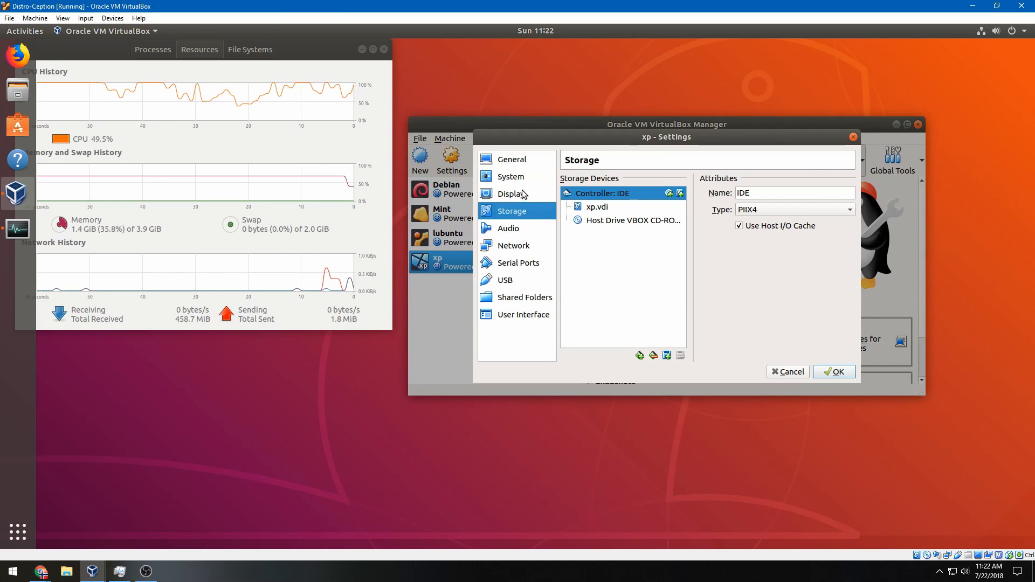
{"action": "left_click", "coordinate": [523, 194]}
{"action": "left_click", "coordinate": [527, 179]}
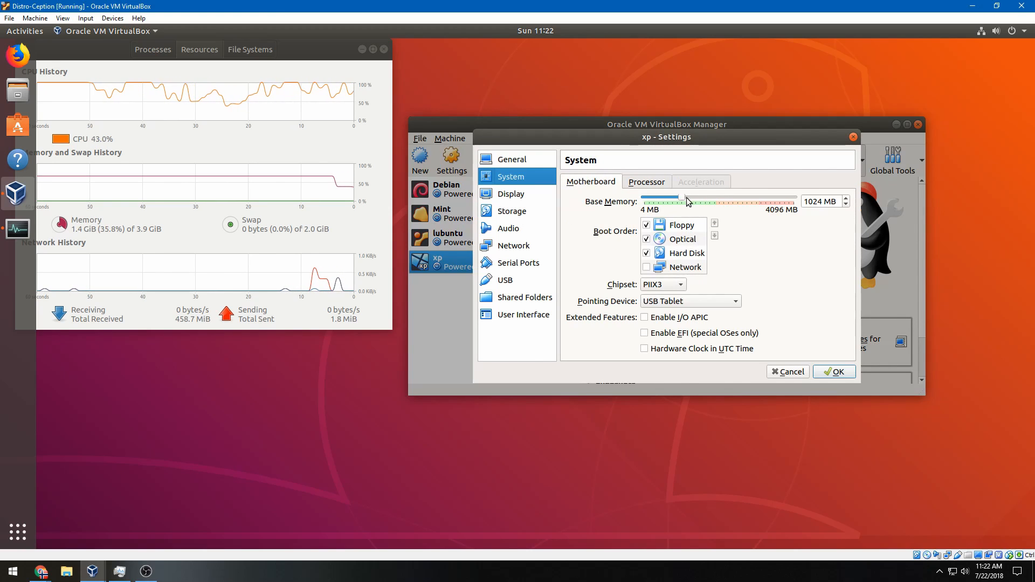
{"action": "left_click_drag", "start_coordinate": [683, 201], "coordinate": [708, 201]}
{"action": "left_click", "coordinate": [834, 372]}
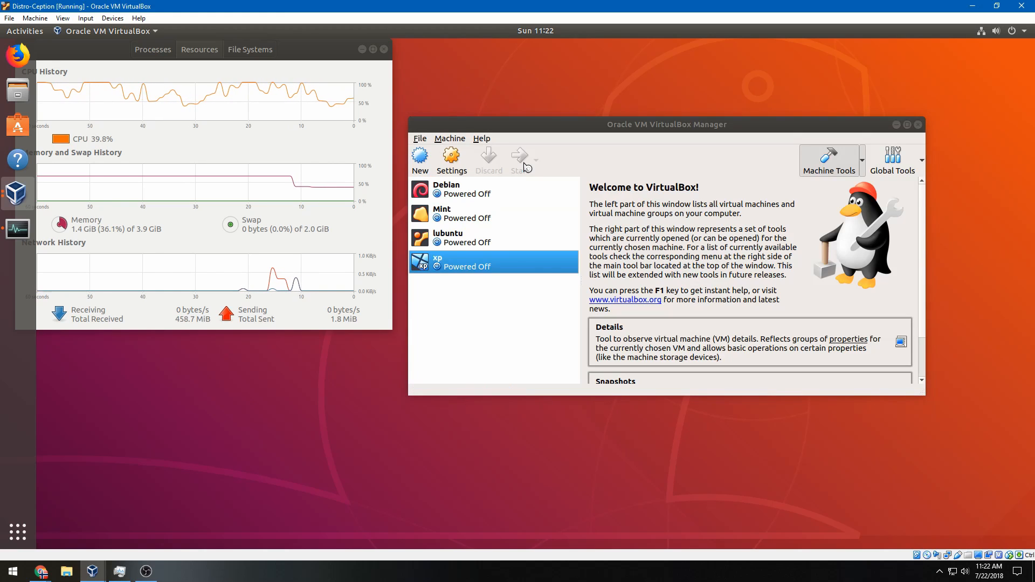
{"action": "left_click", "coordinate": [524, 163]}
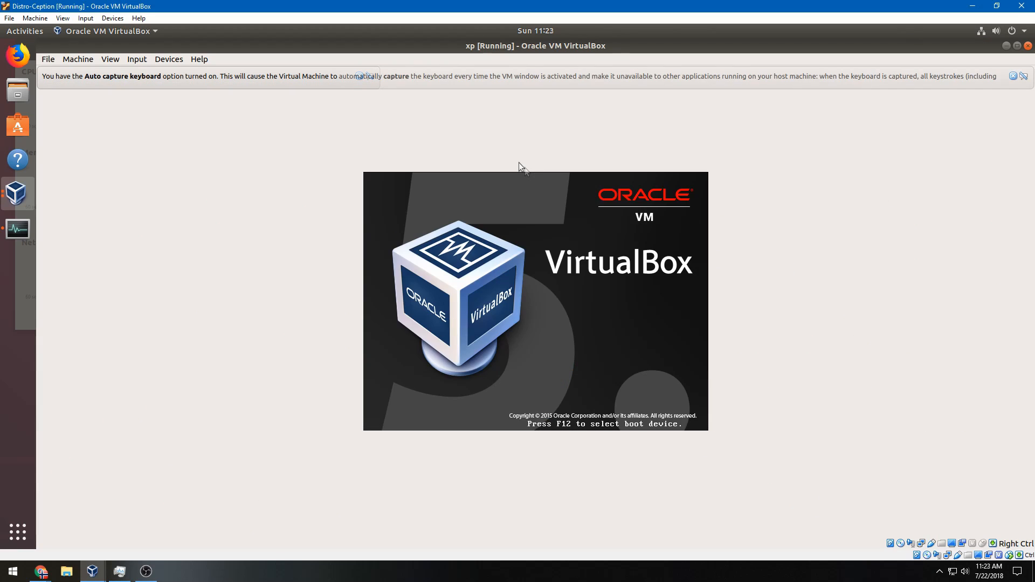